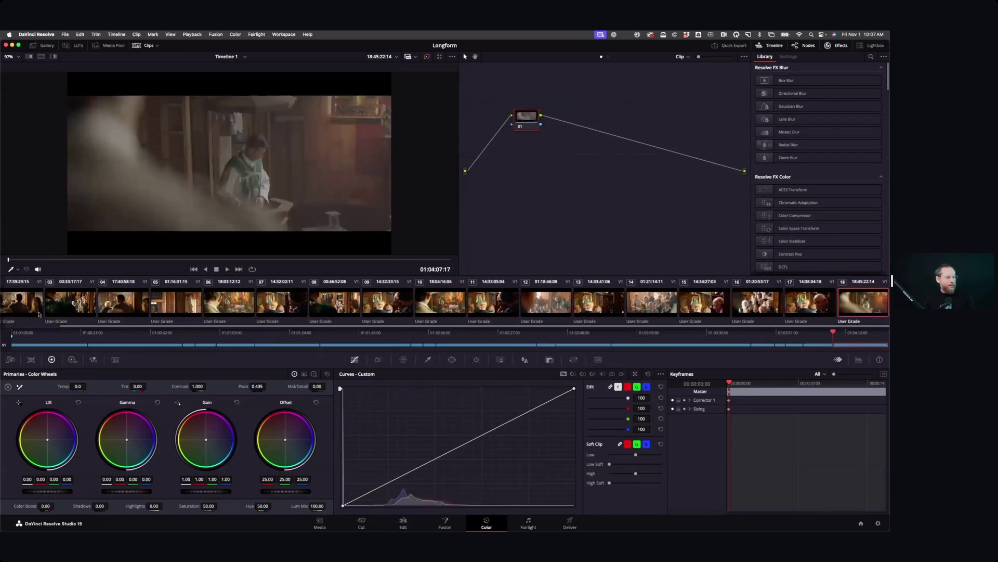
Go back through the timeline clip by clip to the first clip, 01.
key("Up")
key("Up")
key("Up")
key("Up")
key("Up")
key("Up")
key("Up")
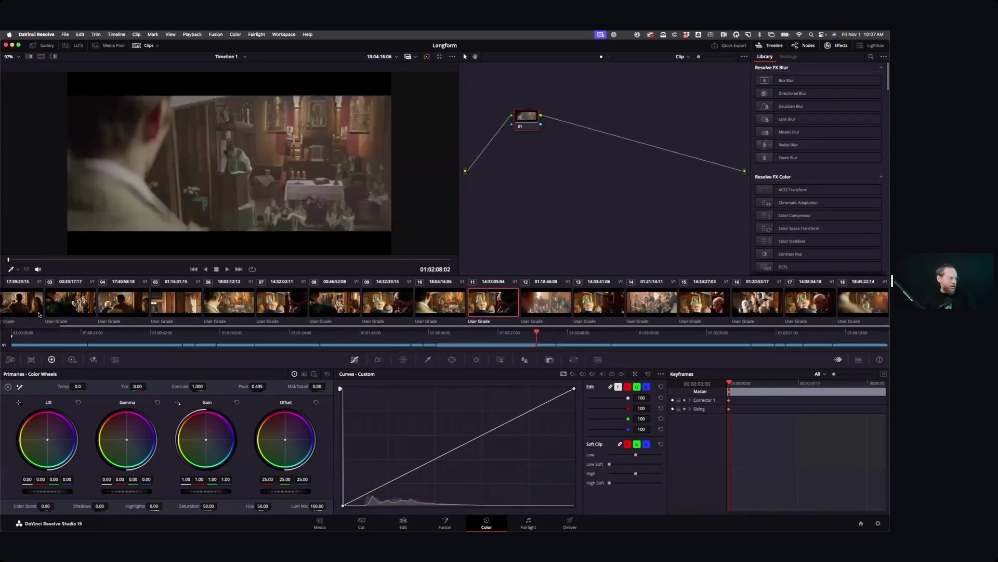
key("Up")
key("Up")
key("Up")
key("Up")
key("Up")
key("Up")
key("Up")
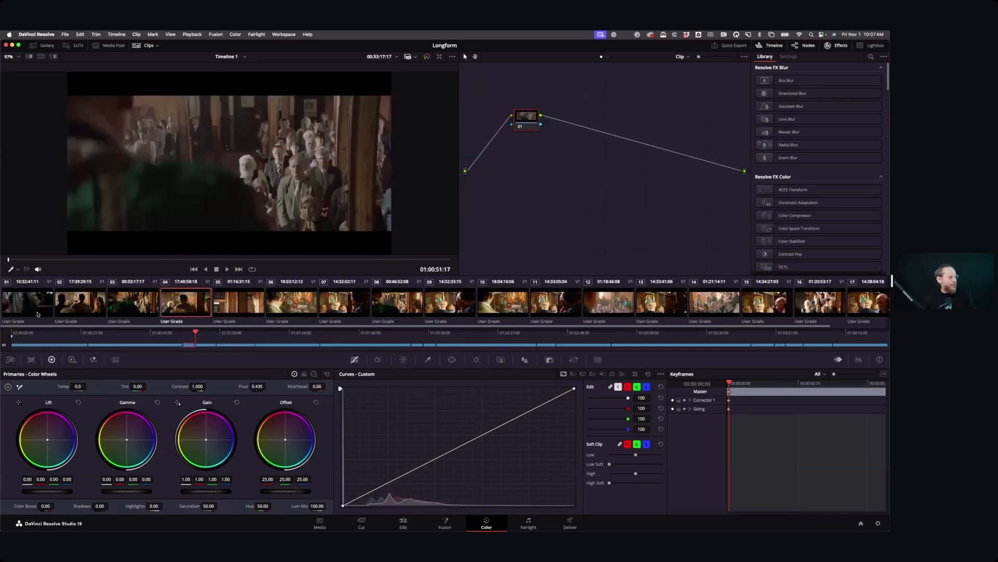
key("Up")
key("Up")
key("Up")
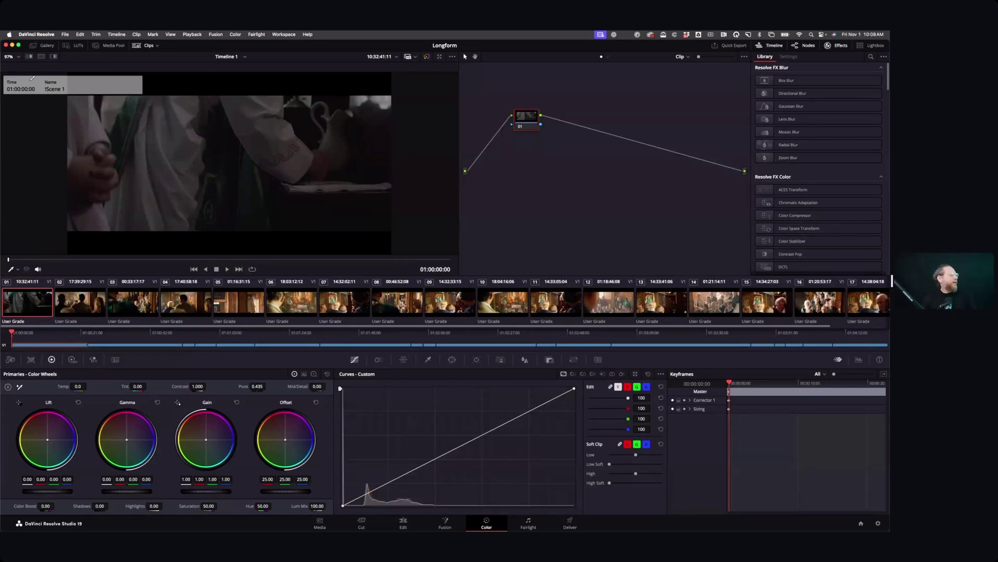
Apply the grade of gallery still 1.1.1 to clip 01 and hide the effects library to widen the node graph.
left_click(44, 45)
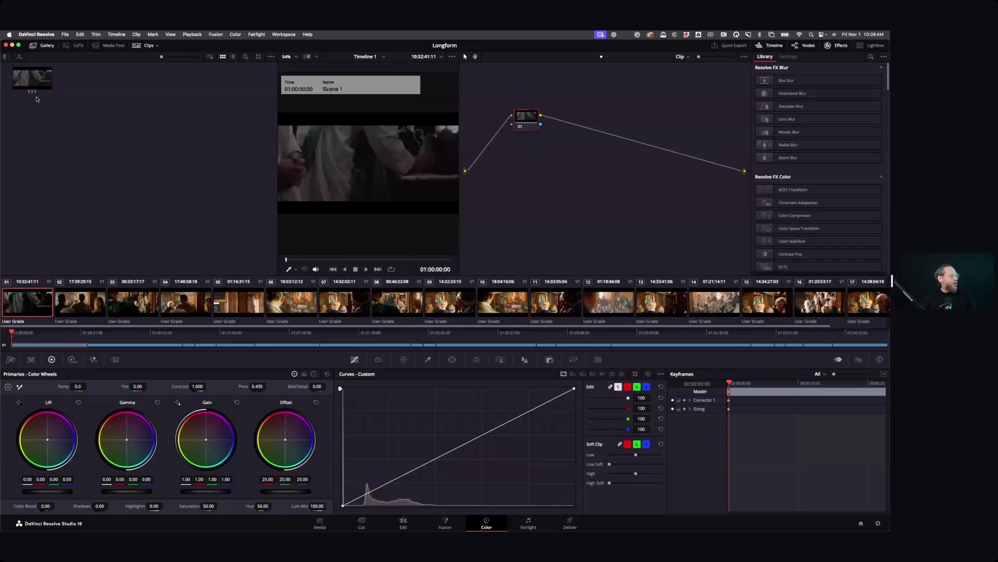
double_click(38, 85)
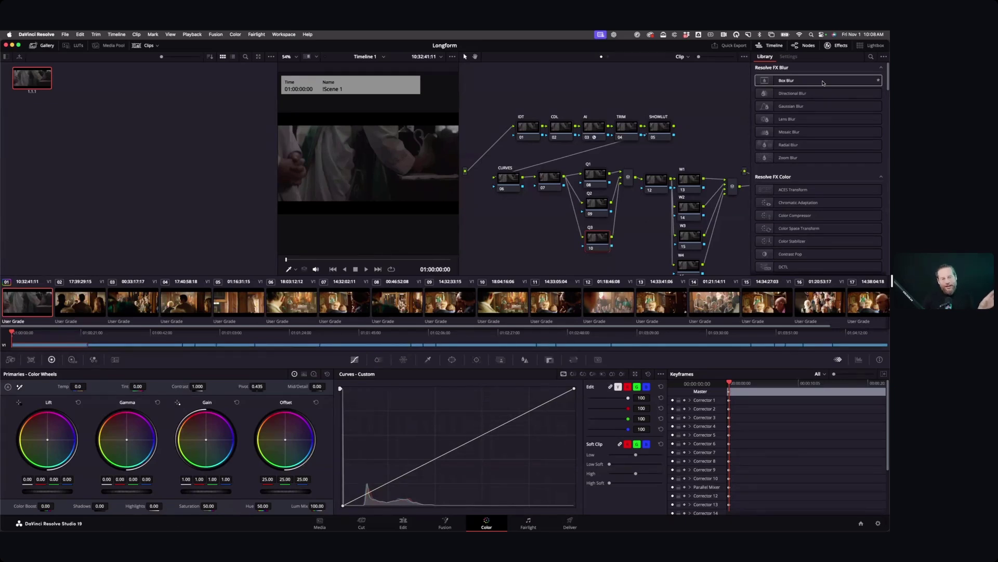
left_click(838, 45)
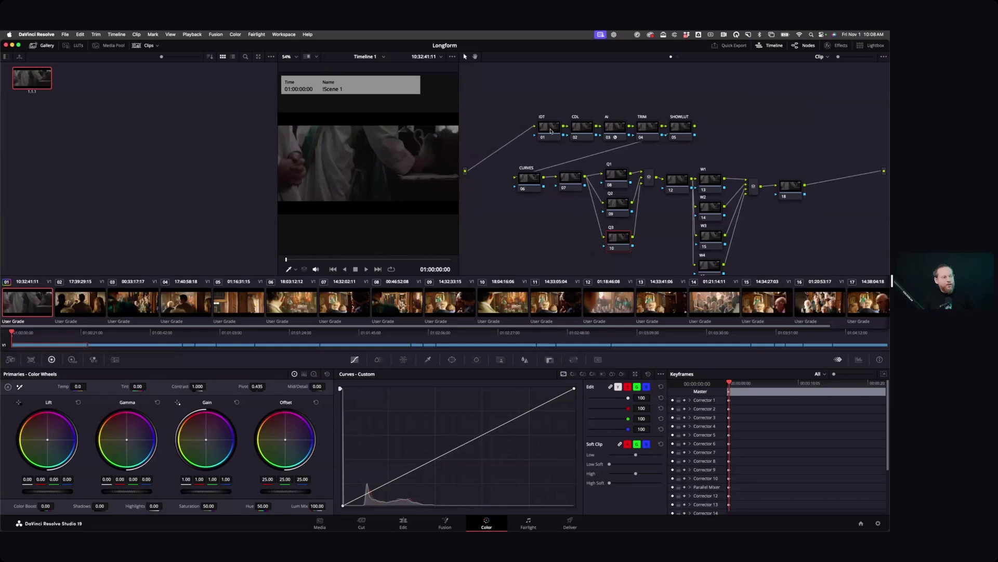
Inspect the IDT node and the Colourlab Ai plugin settings on the AI node.
left_click(550, 131)
left_click(618, 135)
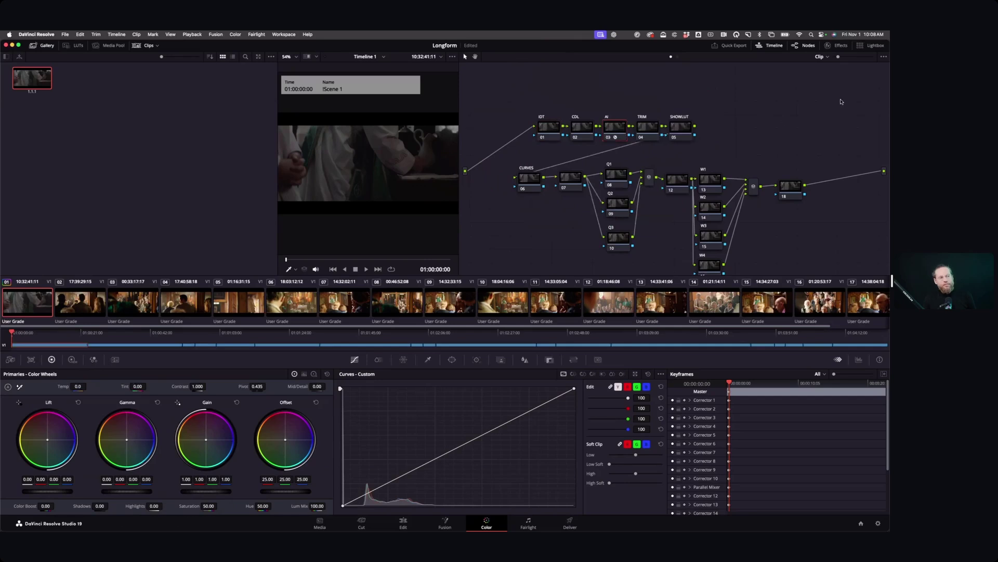
left_click(839, 46)
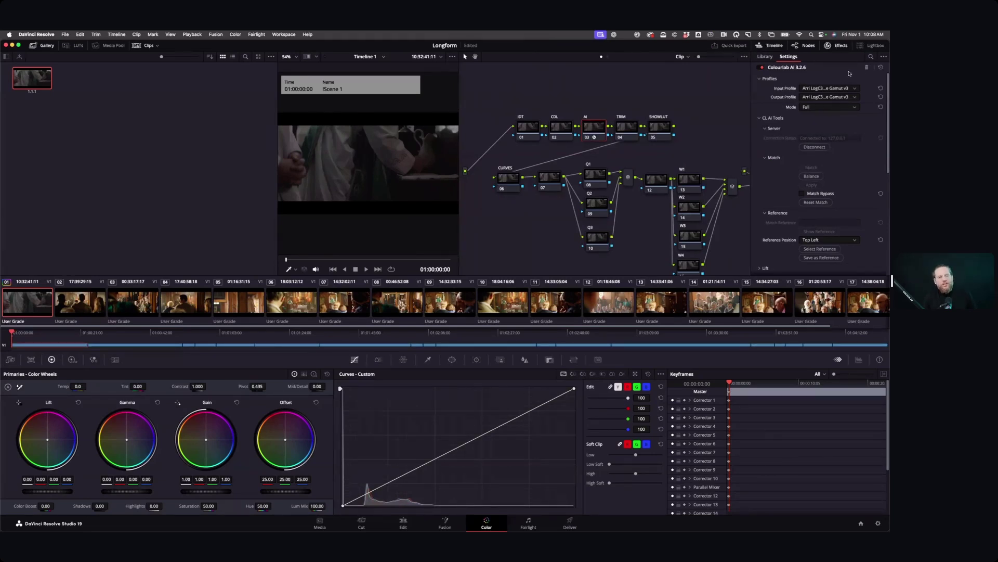
left_click(837, 45)
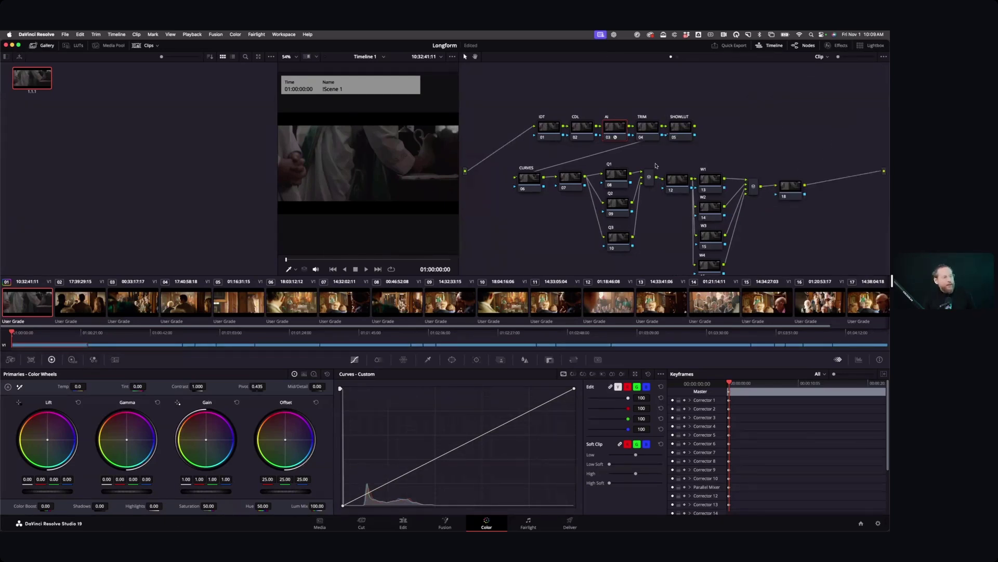
Go through the TRIM, SHOWLUT and CURVES nodes and node 07 in the node tree.
left_click(655, 130)
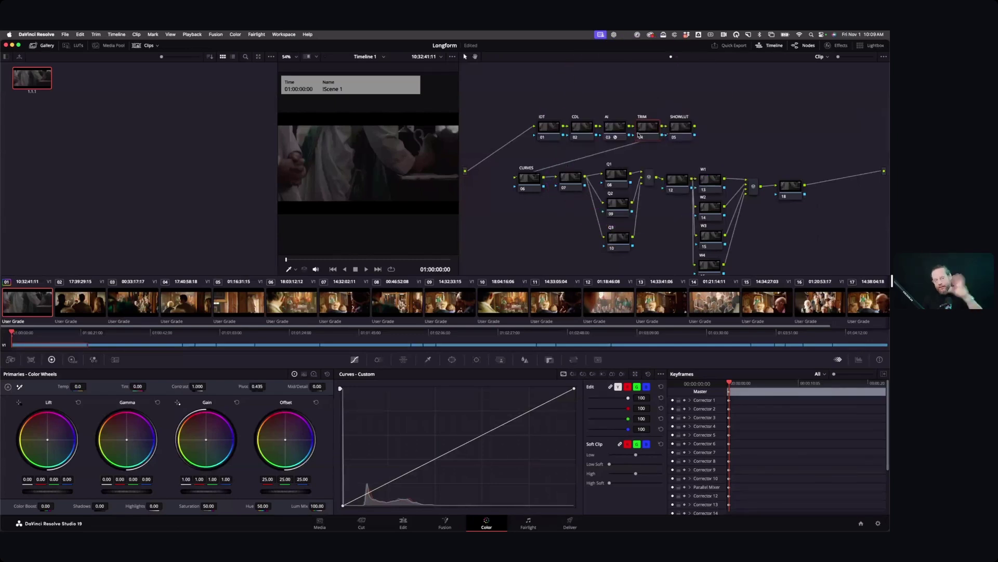
left_click(686, 137)
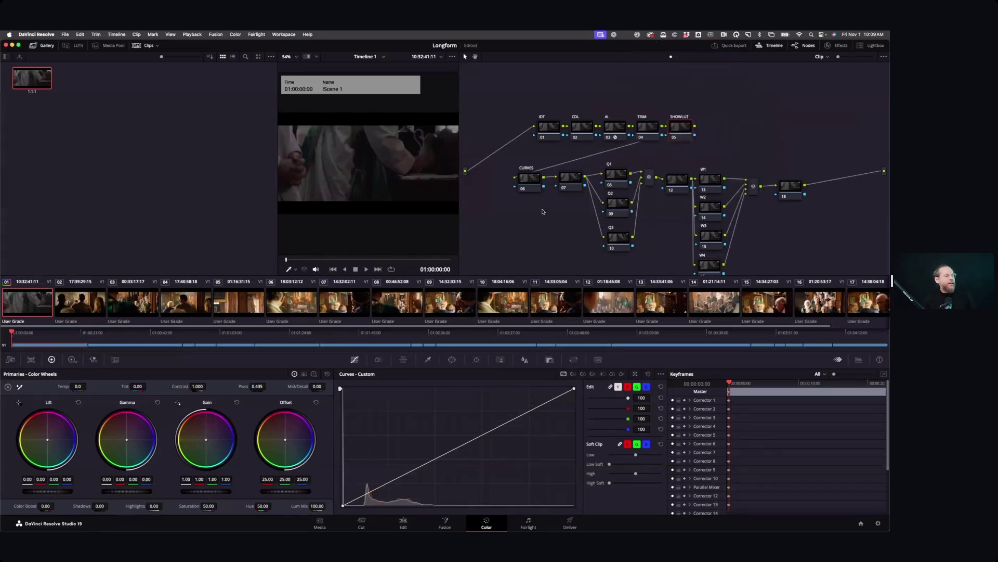
left_click(526, 182)
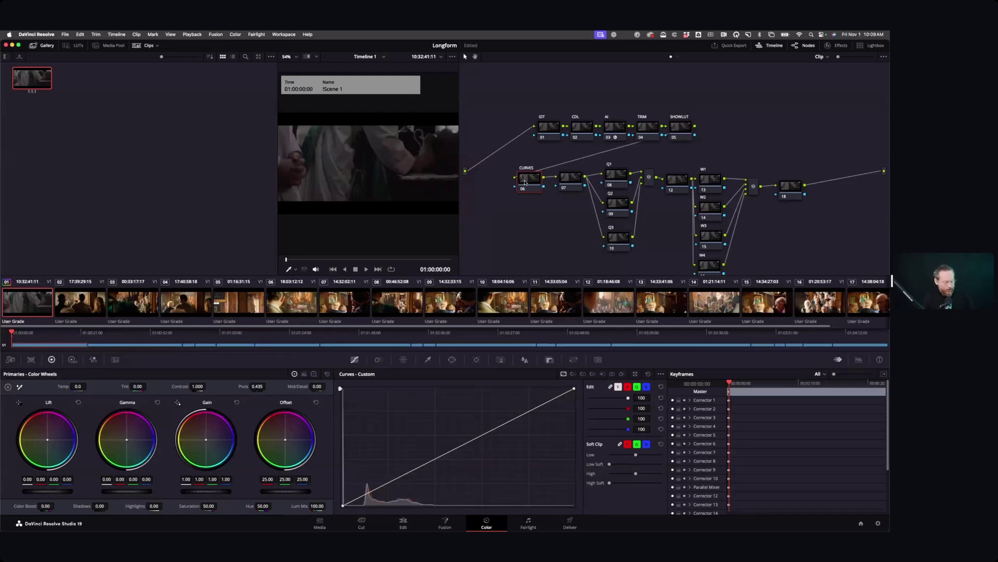
left_click(574, 184)
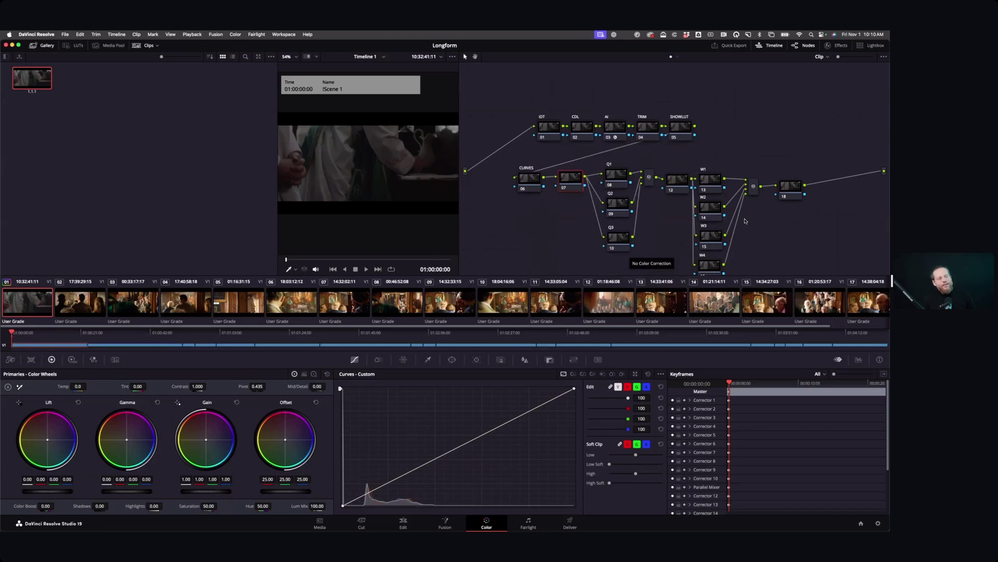
Label node 18 at the end of the node tree "scene".
scroll(748, 227, "down", 2)
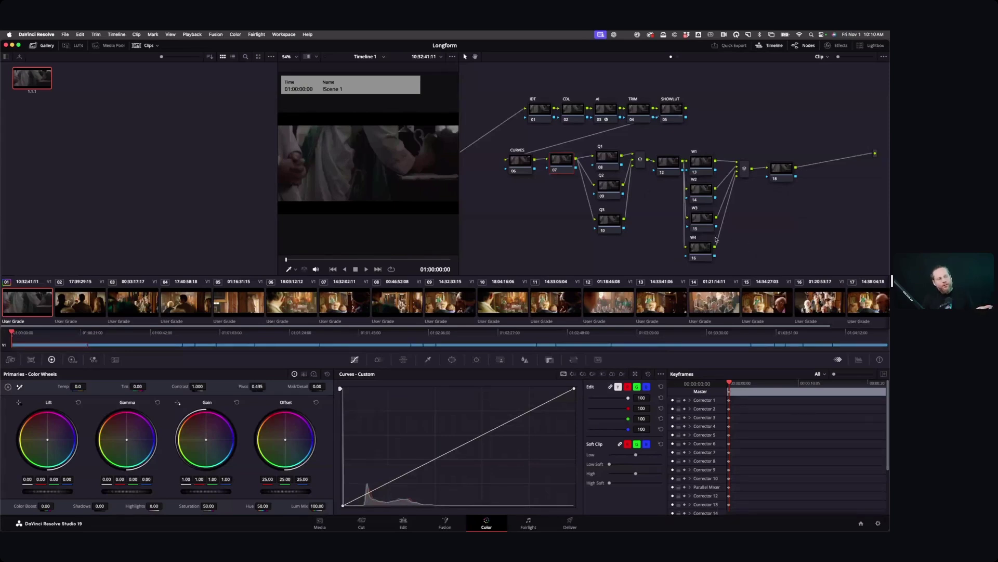
scroll(759, 219, "right", 3)
left_click(756, 165)
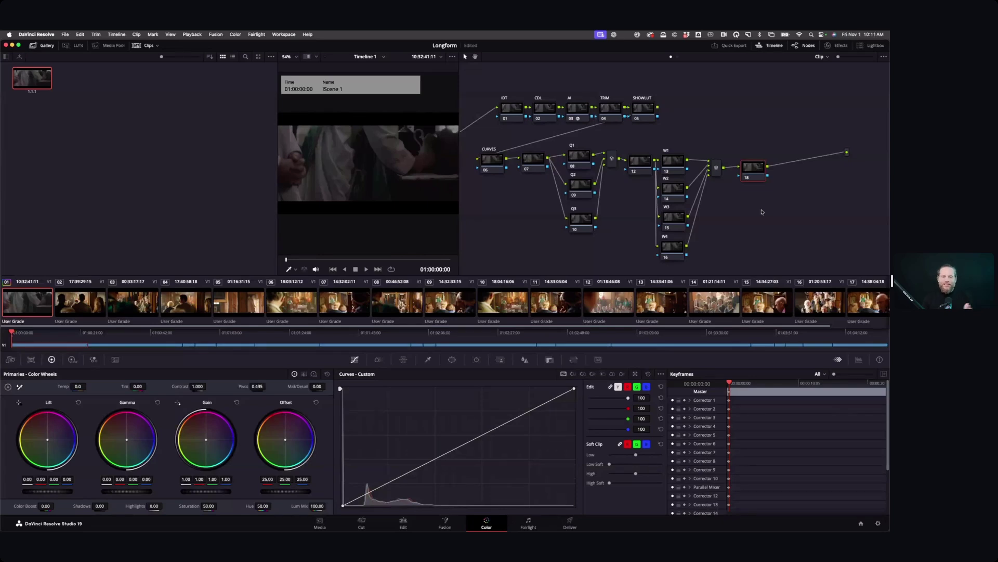
right_click(753, 170)
key("Escape")
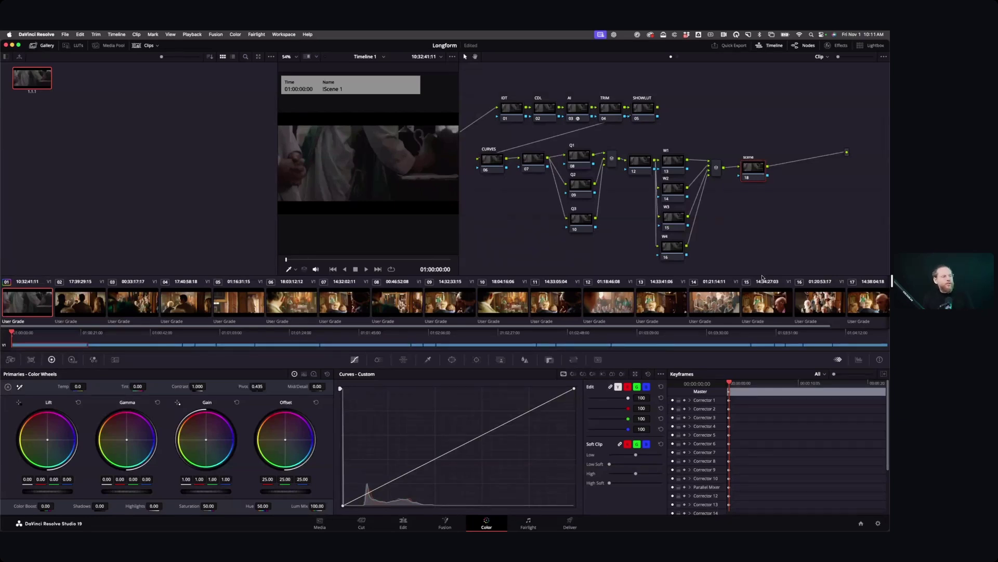
Add a circular window to the W1 node and stretch it to a wide oval, size about 53.5 and aspect about 78.5.
left_click(675, 165)
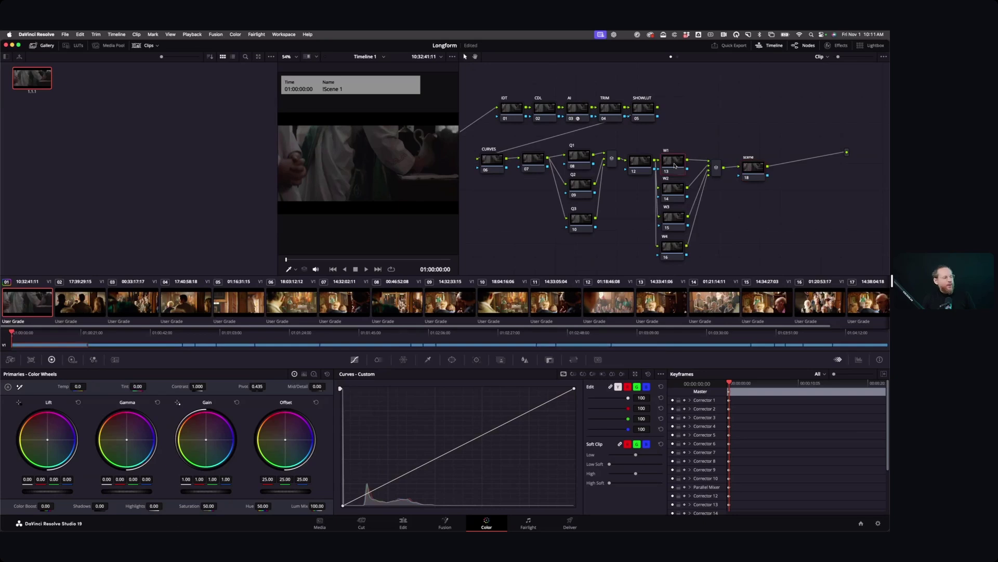
left_click(452, 360)
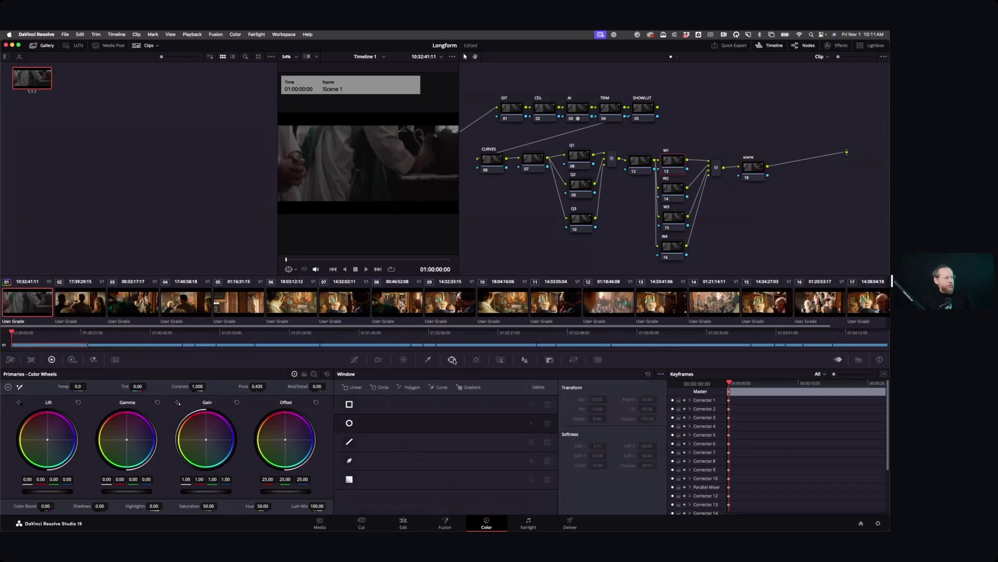
left_click(350, 424)
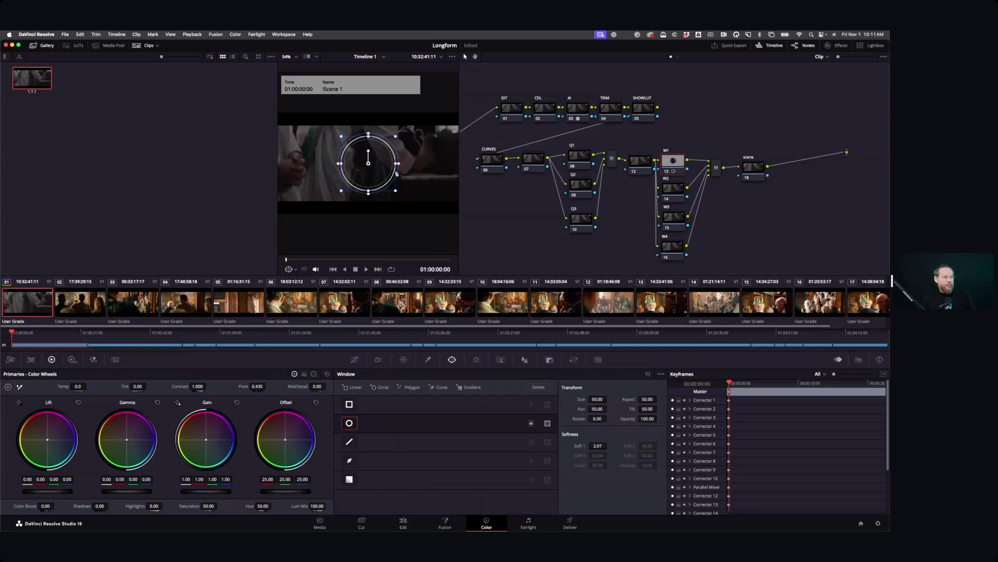
left_click_drag(430, 166, 458, 163)
left_click_drag(364, 137, 368, 127)
Invert W1's oval window and raise its Soft 1 value to about 12.4.
left_click_drag(598, 446, 724, 451)
left_click(530, 422)
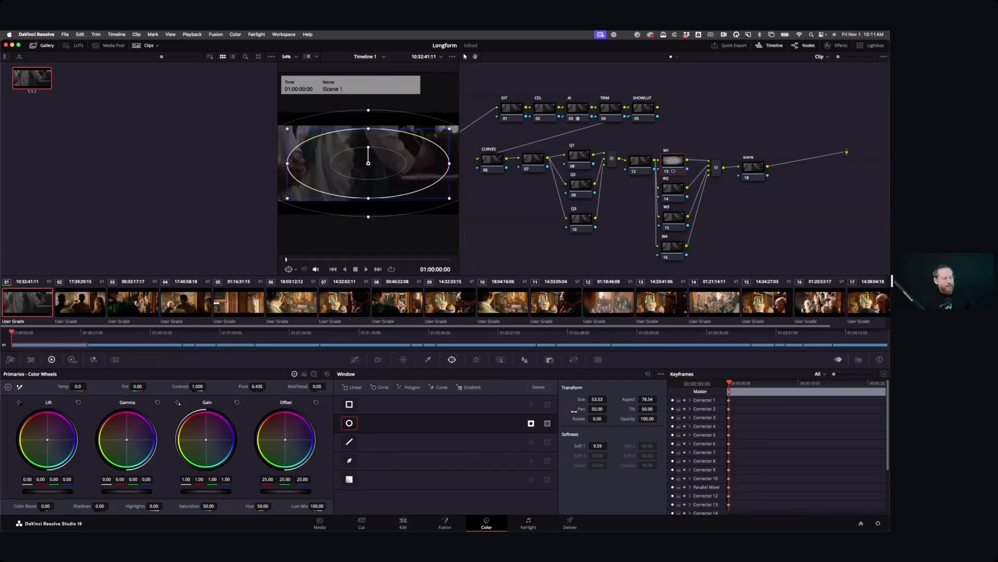
left_click_drag(598, 447, 609, 445)
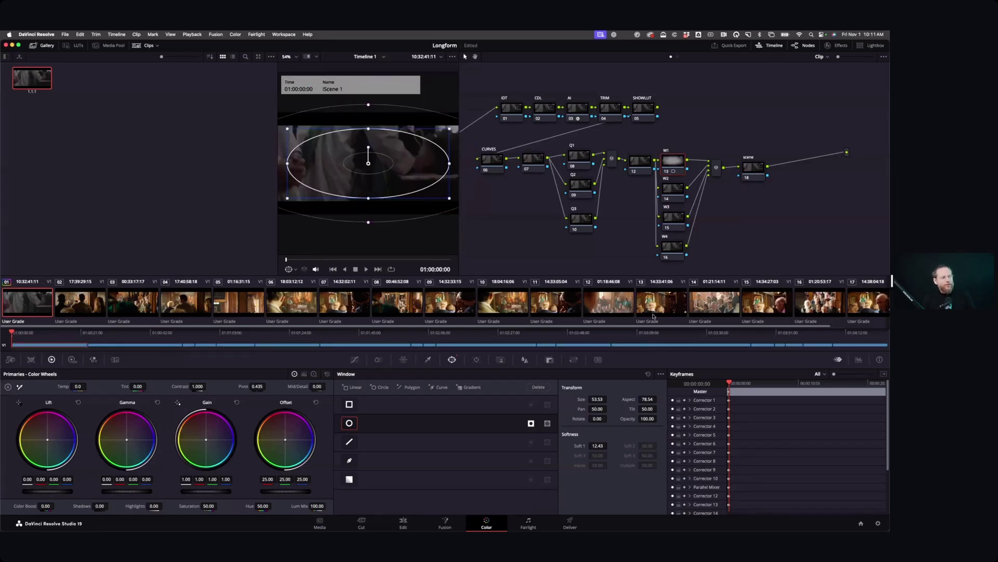
Add a circular window to the W2 node and set its Soft 1 value to about 33.
left_click(667, 196)
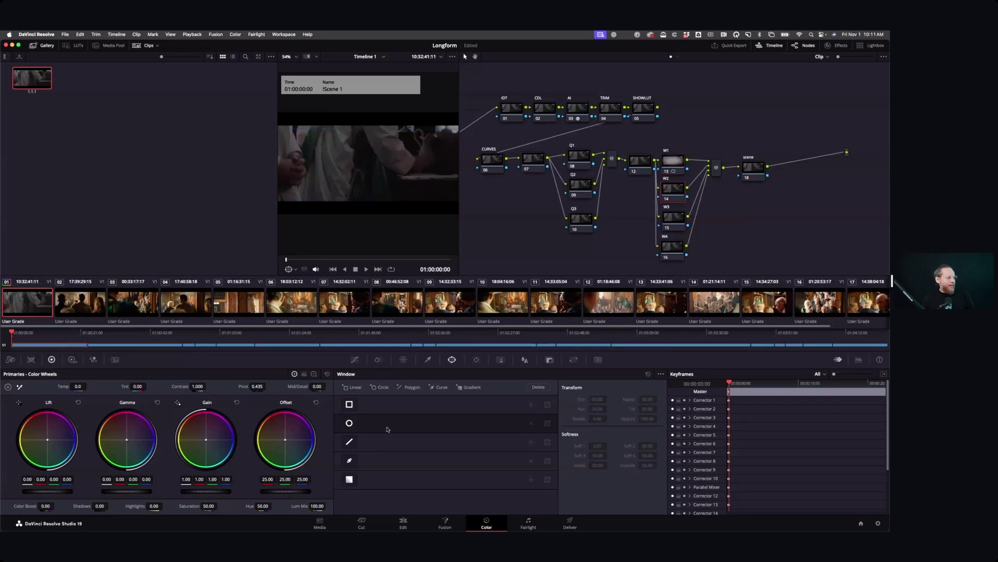
left_click(350, 423)
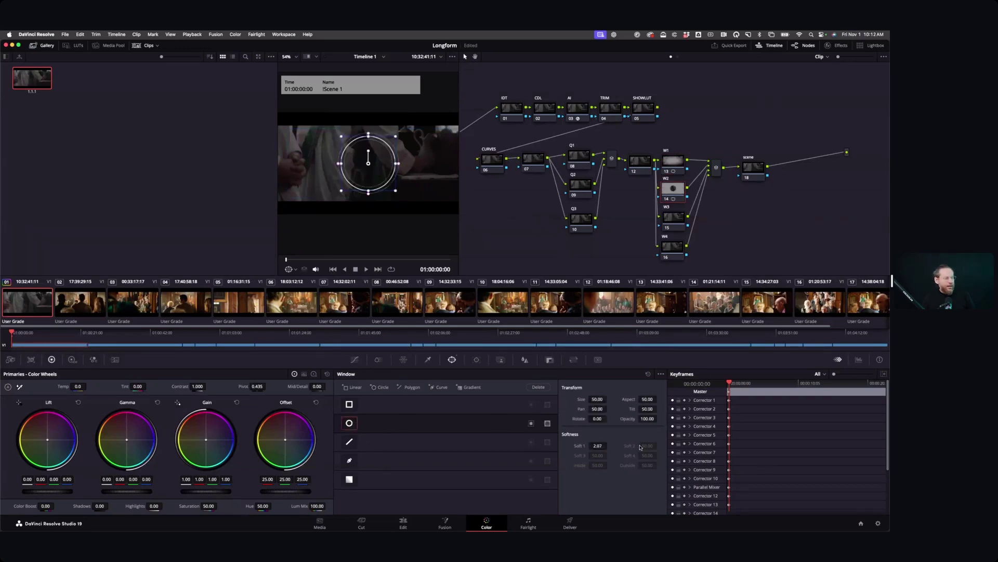
left_click_drag(598, 450, 622, 446)
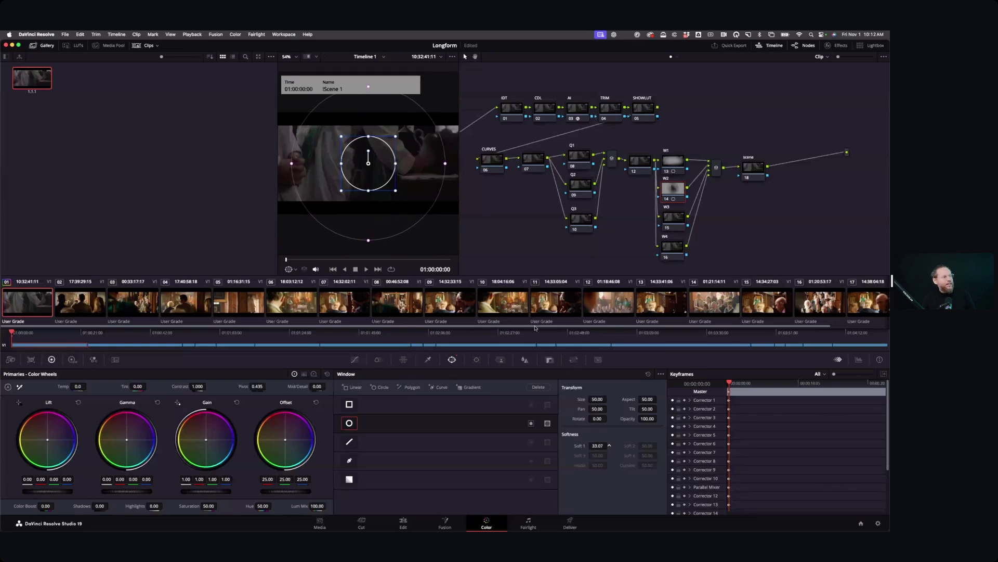
Preview the W2 window's mask with the viewer's Highlight mode.
left_click(316, 56)
left_click(321, 82)
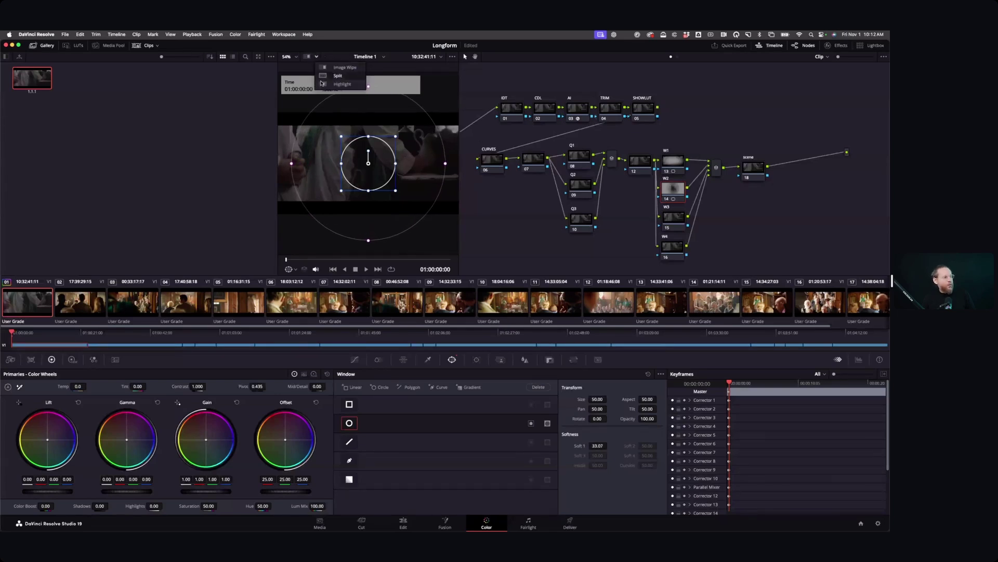
left_click(307, 57)
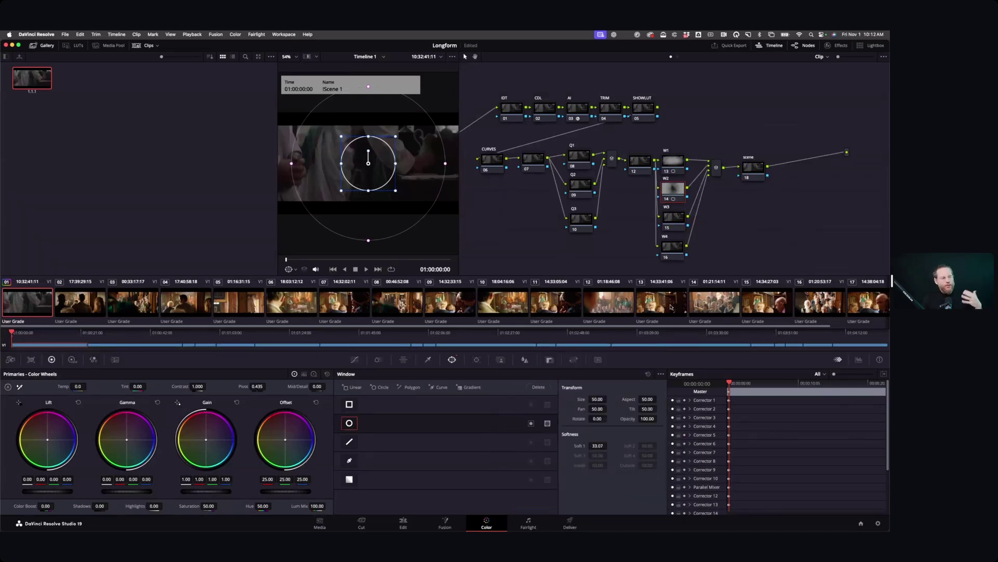
Add a gradient window to the W3 node running in from the frame's right edge, rotated about 90.8° with Soft 1 about 16.3.
left_click(676, 247)
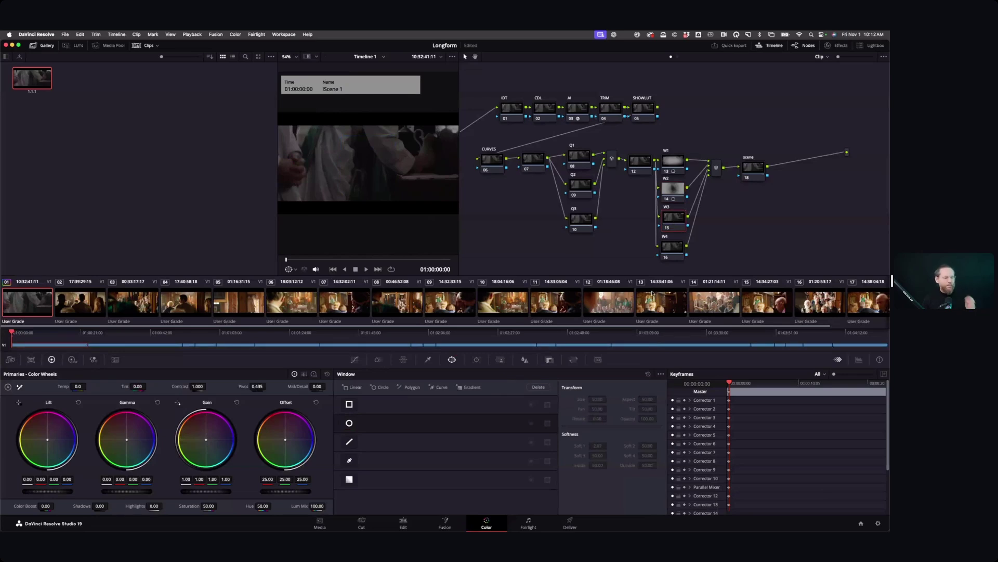
left_click(349, 478)
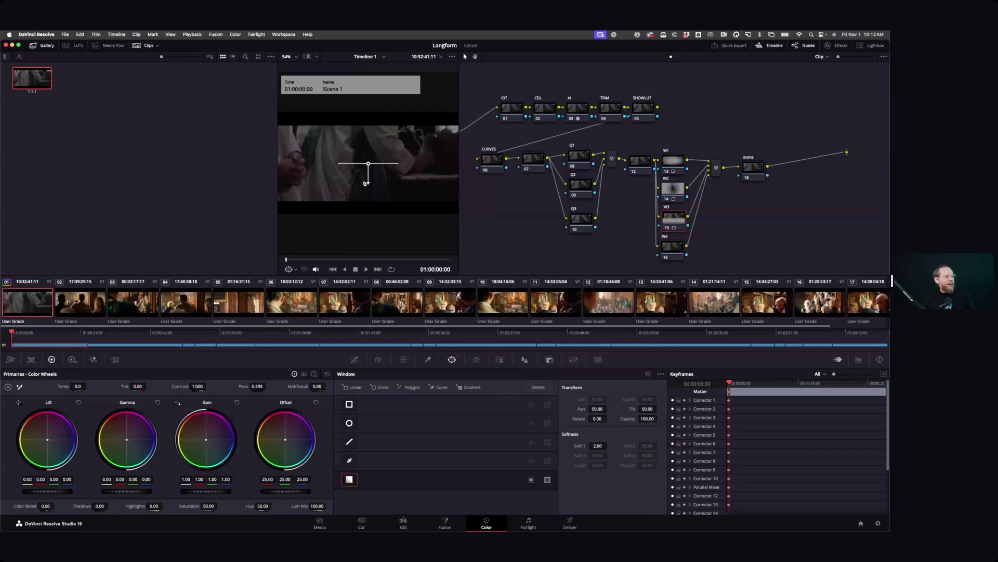
left_click_drag(366, 182, 456, 163)
left_click_drag(355, 161, 308, 163)
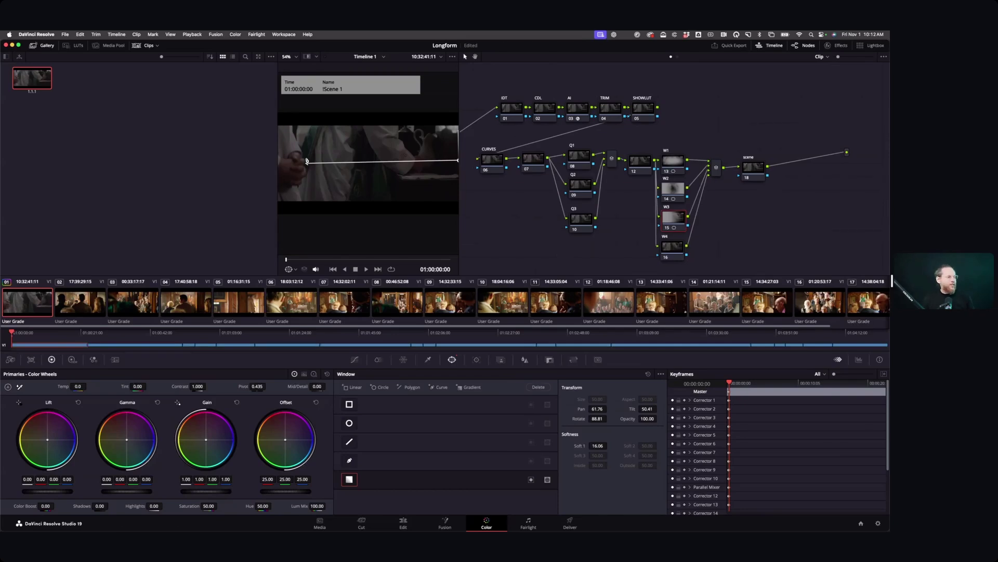
left_click_drag(306, 160, 305, 159)
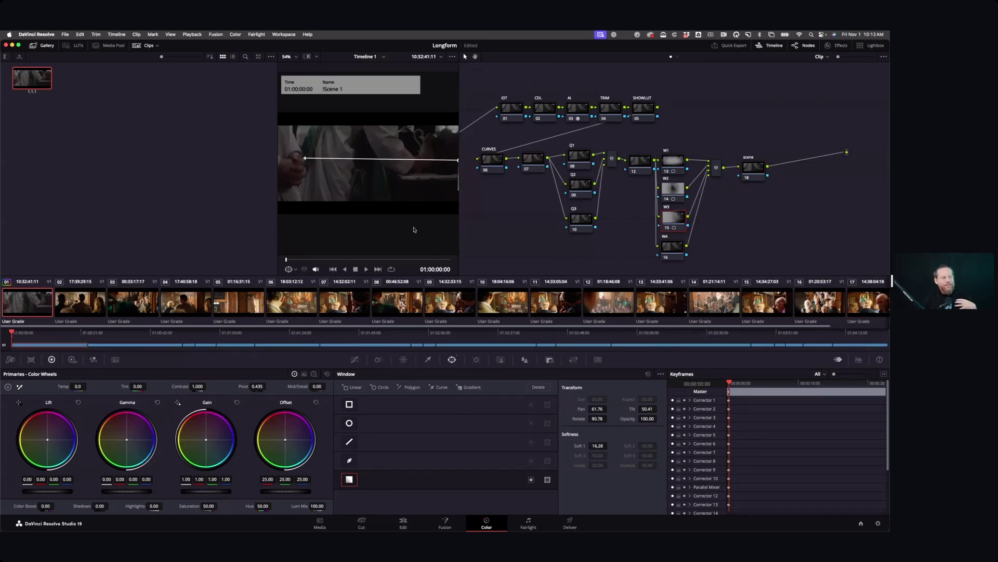
Add a gradient window to the W4 node running in from the frame's left edge, rotated about -88.6° with Soft 1 about 16.5.
left_click(675, 246)
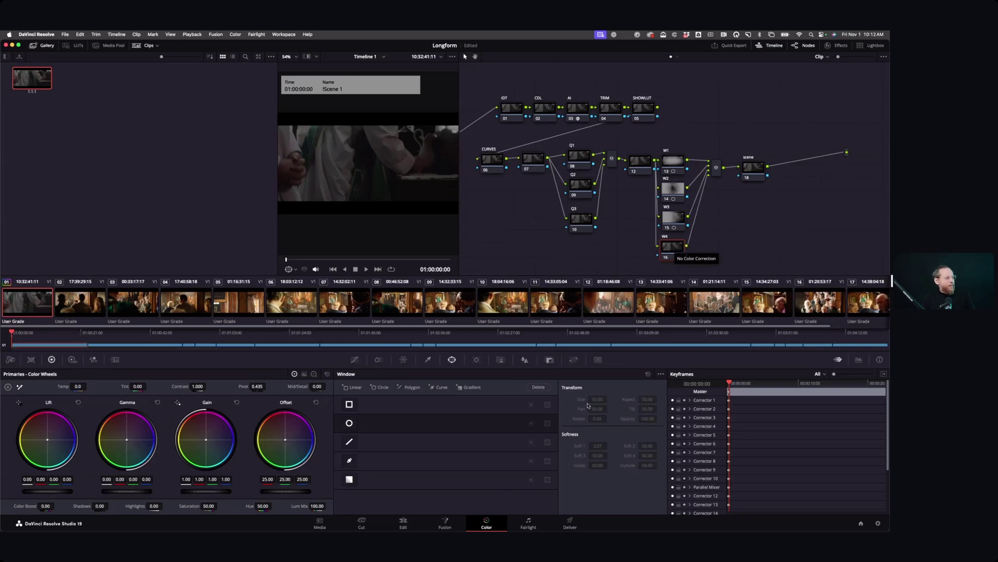
left_click(350, 479)
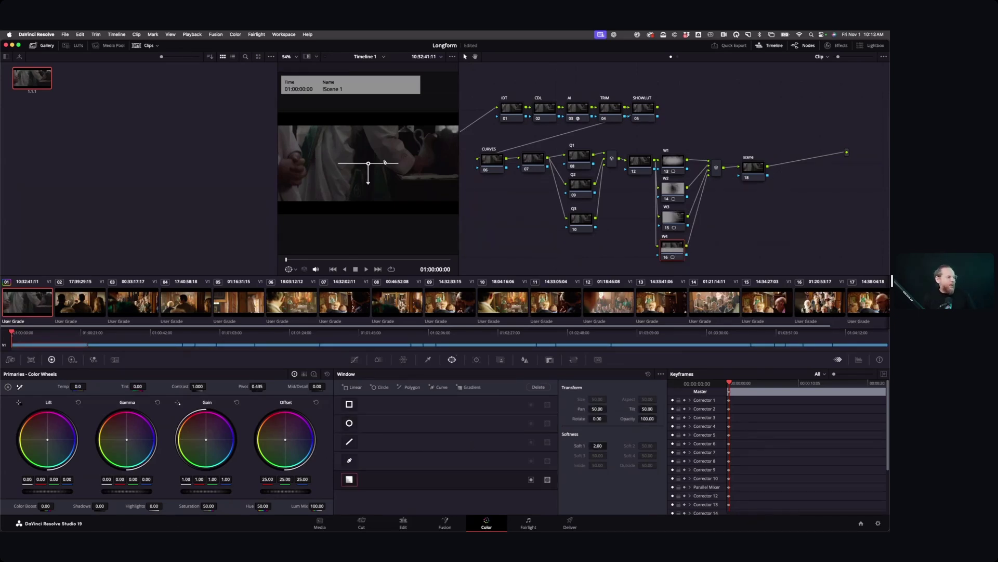
left_click_drag(375, 185, 504, 163)
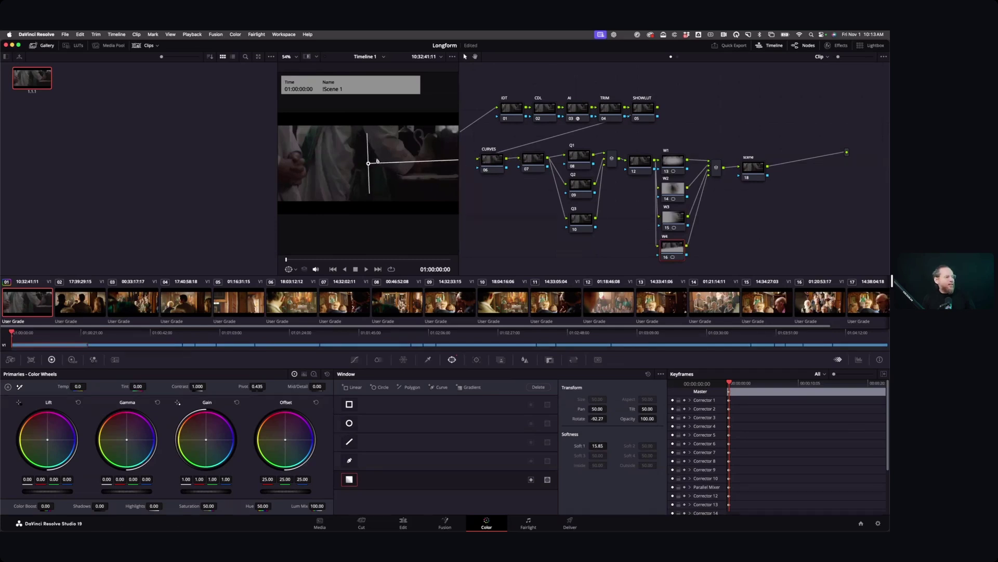
left_click_drag(368, 164, 297, 161)
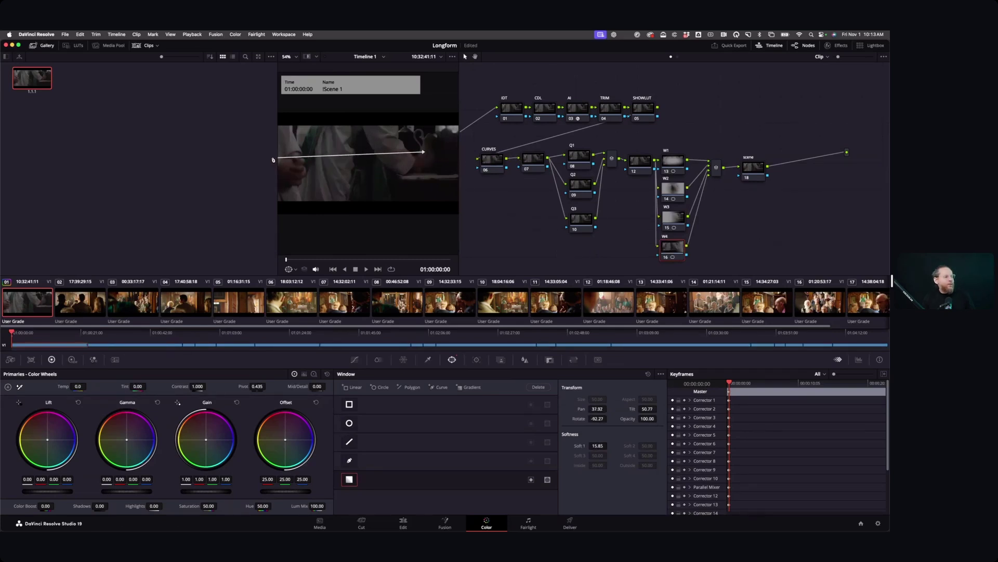
left_click_drag(421, 150, 428, 161)
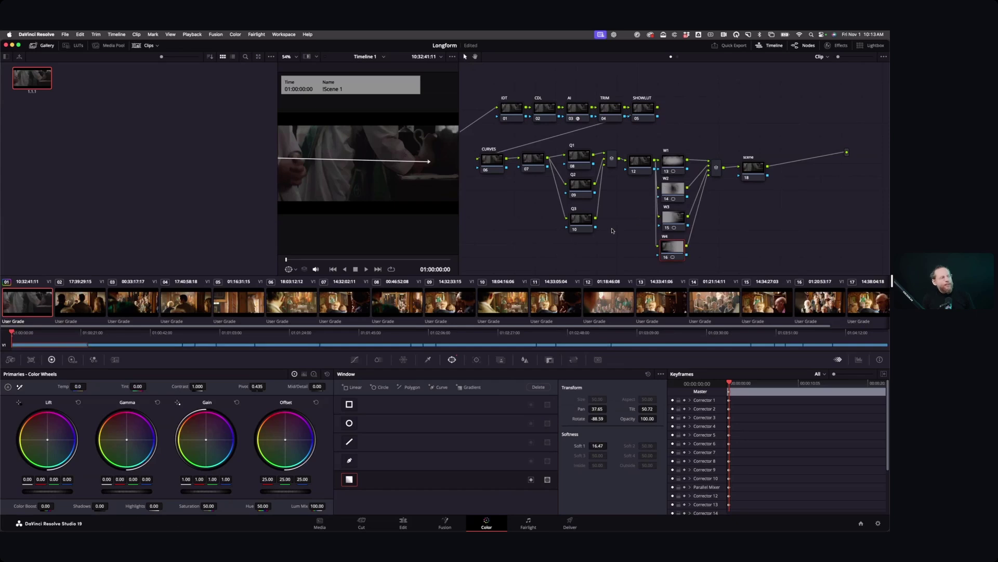
Grab a still of the current grade and export it from the gallery to the Desktop as a JPEG named ai-node-2.
right_click(381, 139)
left_click(387, 142)
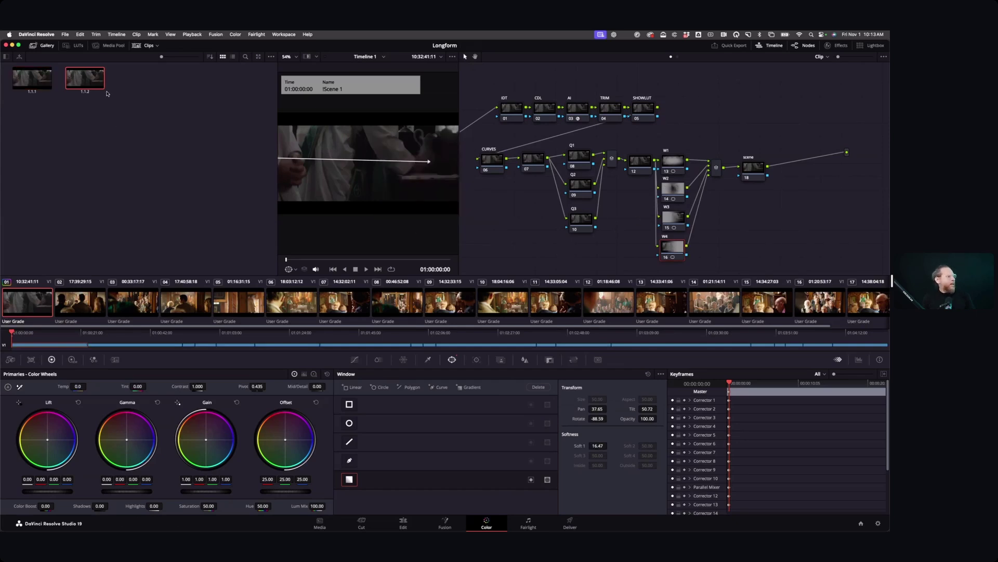
right_click(87, 79)
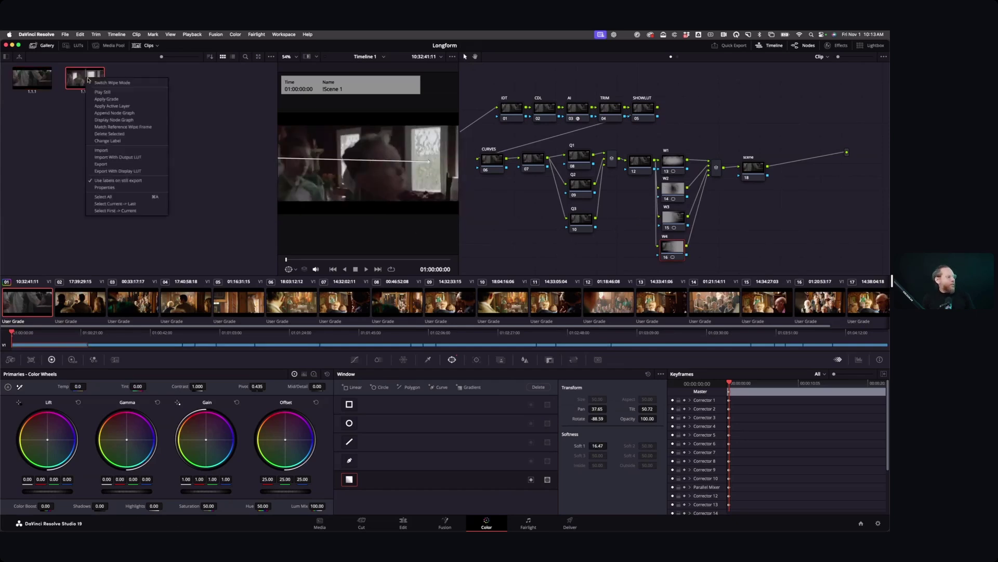
left_click(110, 164)
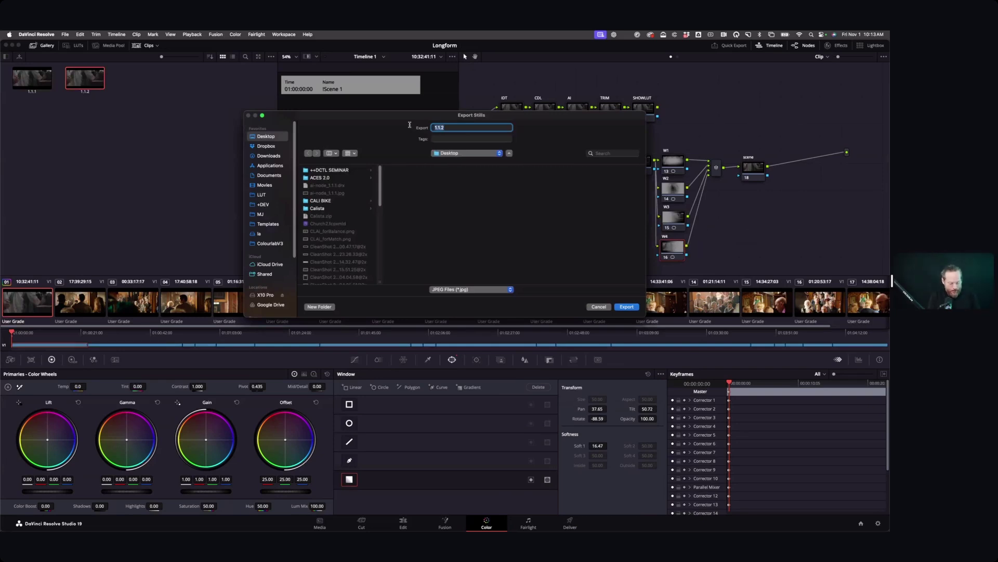
type("ai")
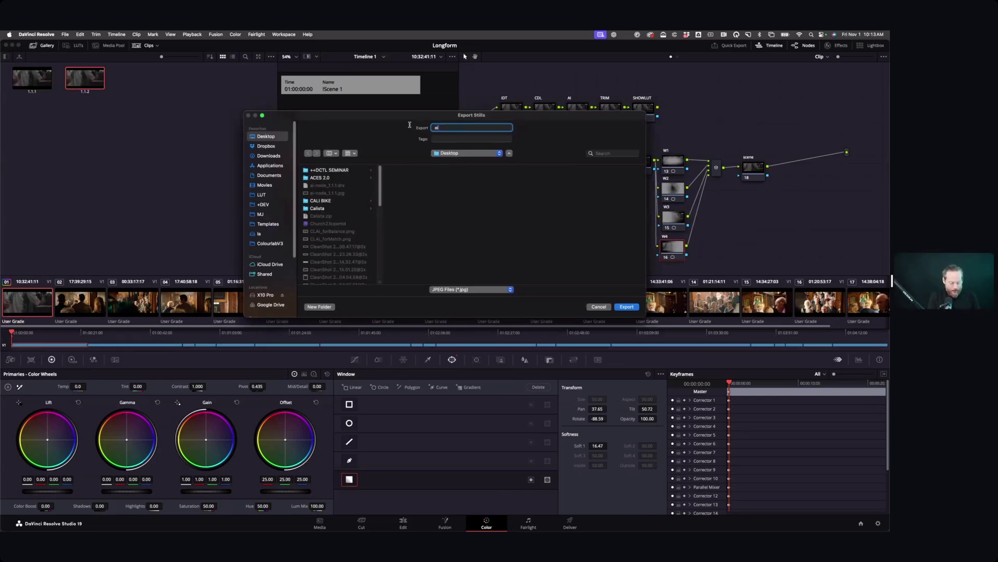
type("-node-2")
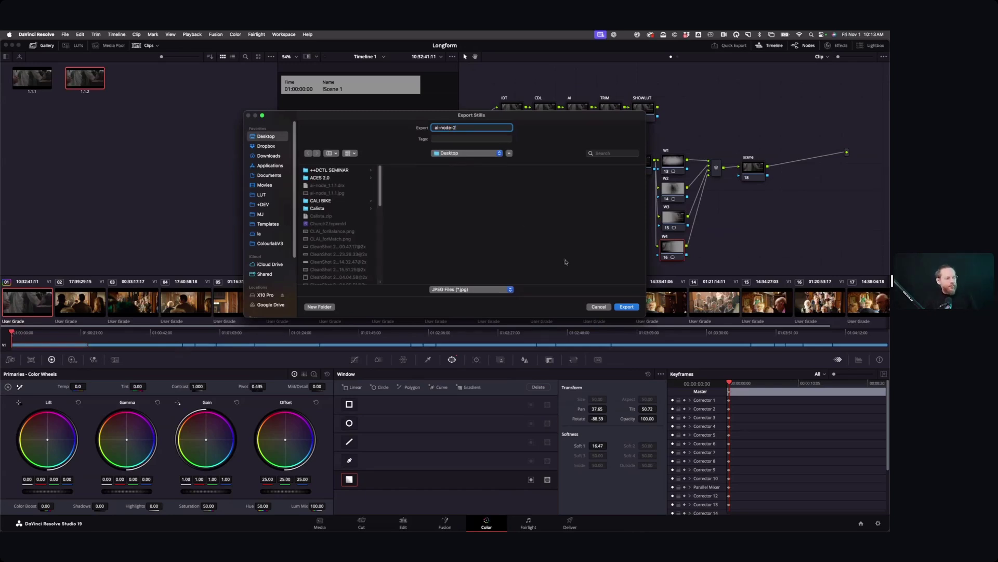
left_click(630, 306)
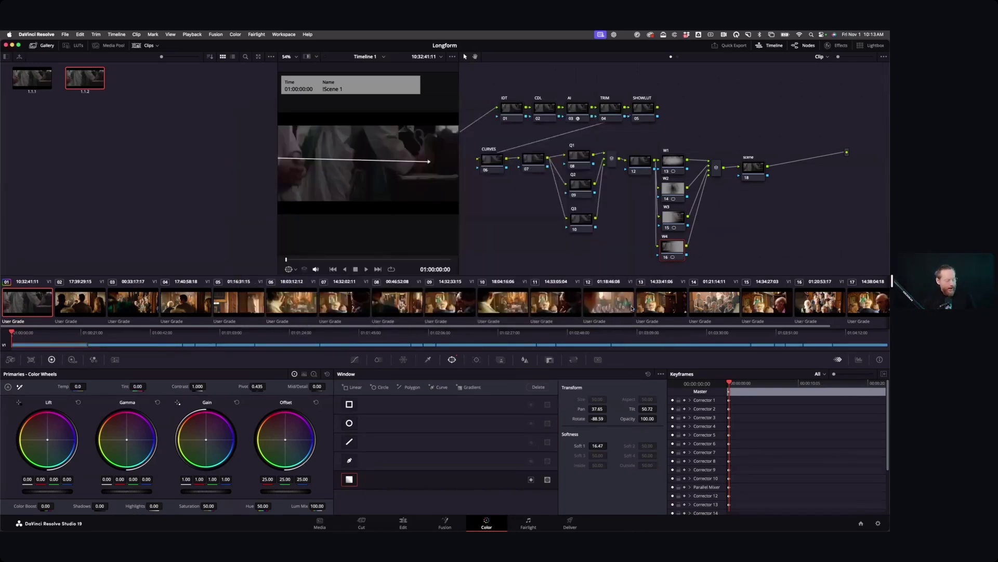
Switch to Colourlab Ai and load ai-node-2_1.1.2.drx from the Desktop as the custom node tree in the project's DaVinci Resolve Sync settings.
key("super+Tab")
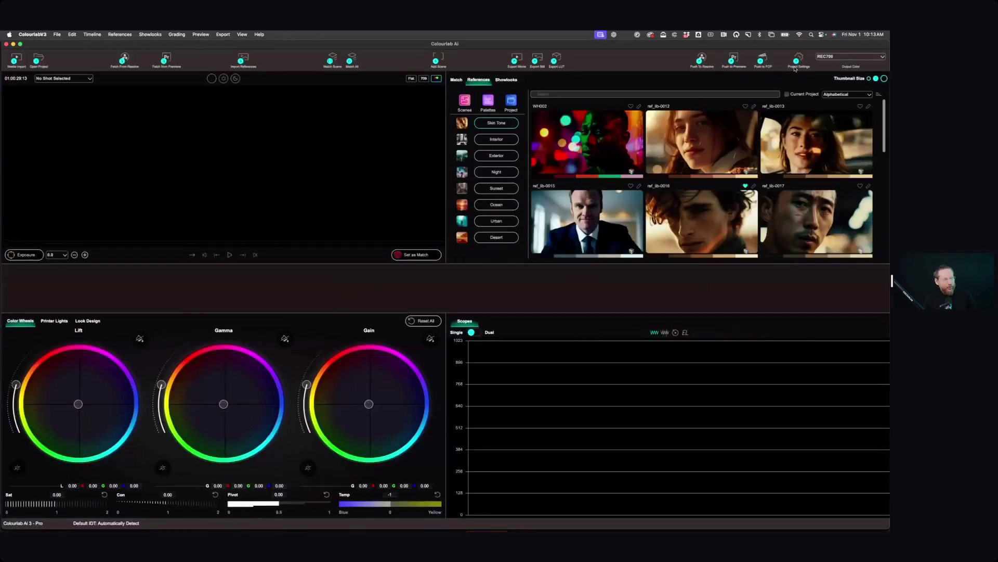
left_click(798, 62)
key("Down")
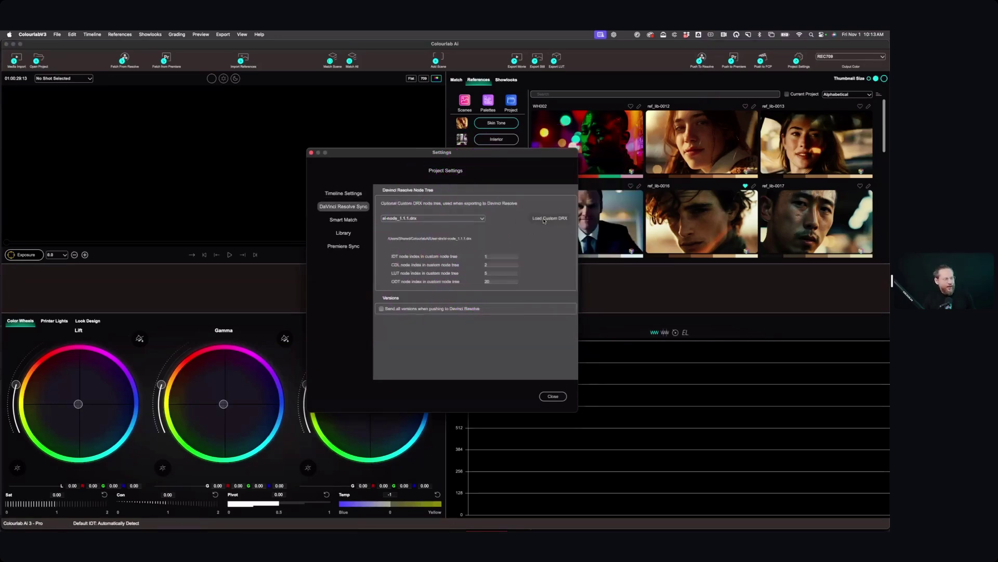
left_click(549, 218)
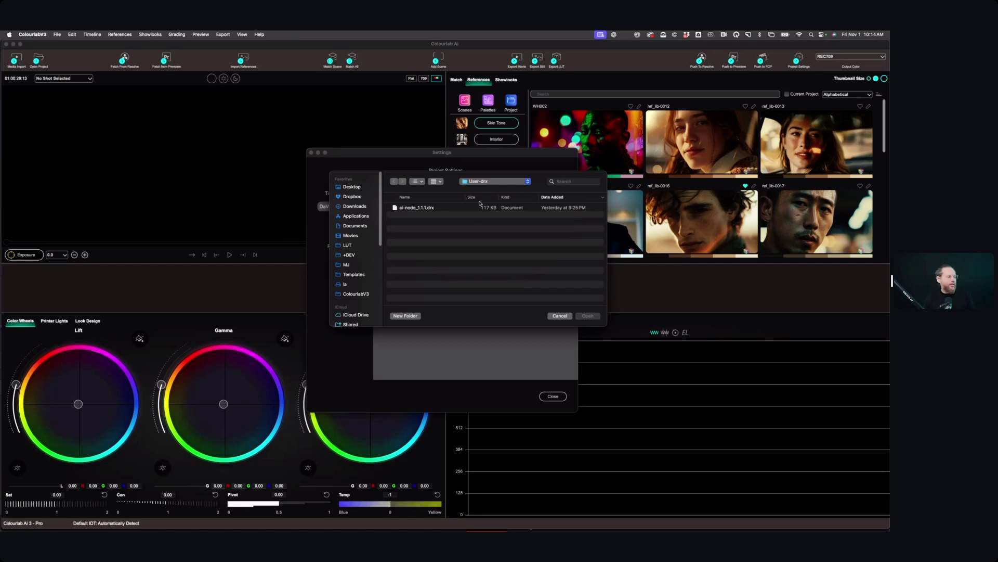
left_click(352, 186)
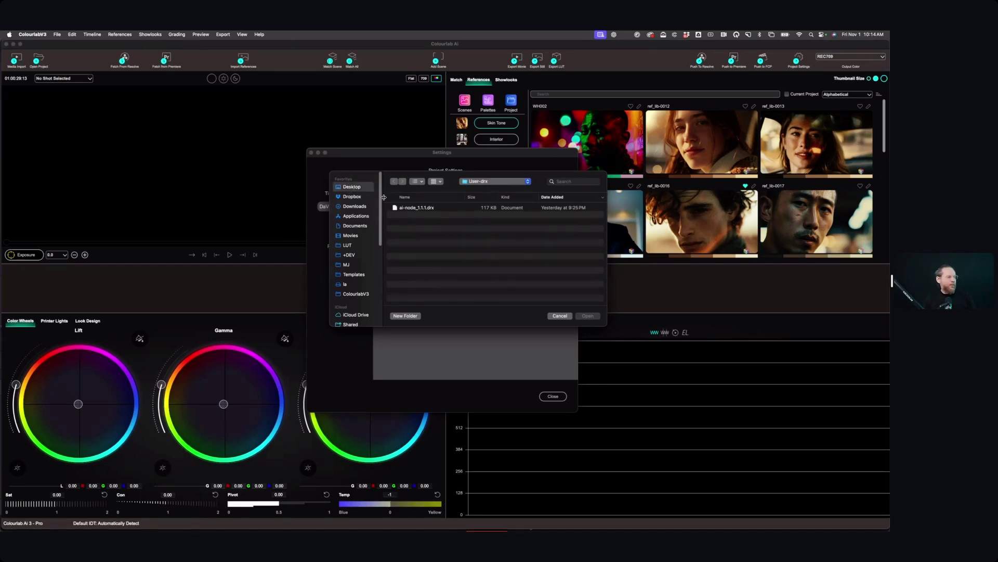
left_click(408, 208)
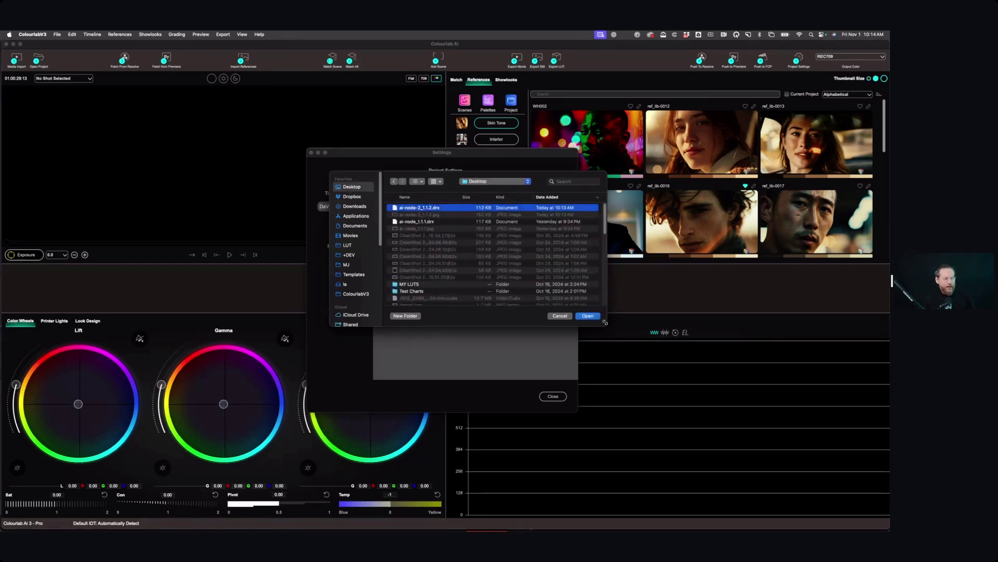
left_click(587, 316)
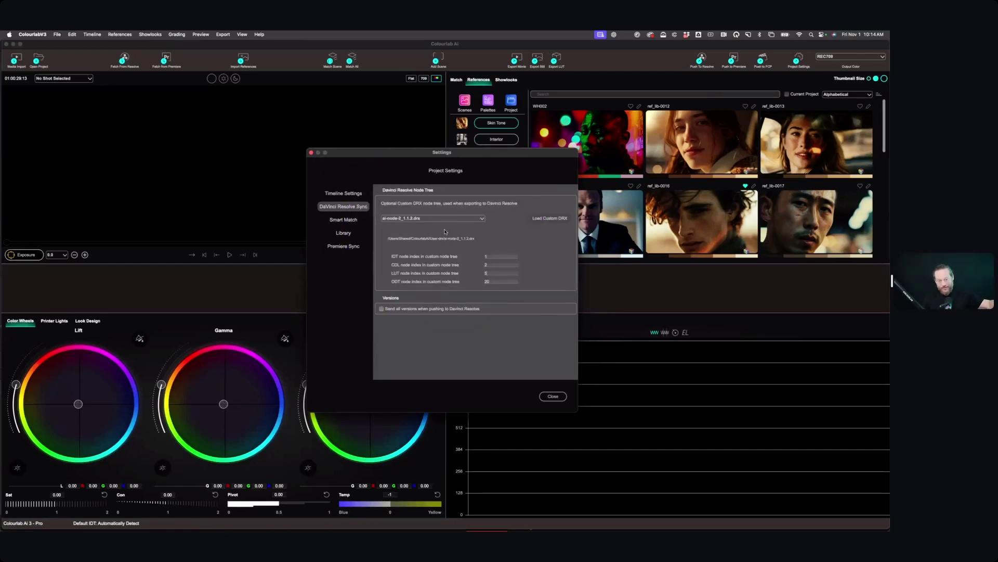
left_click(482, 218)
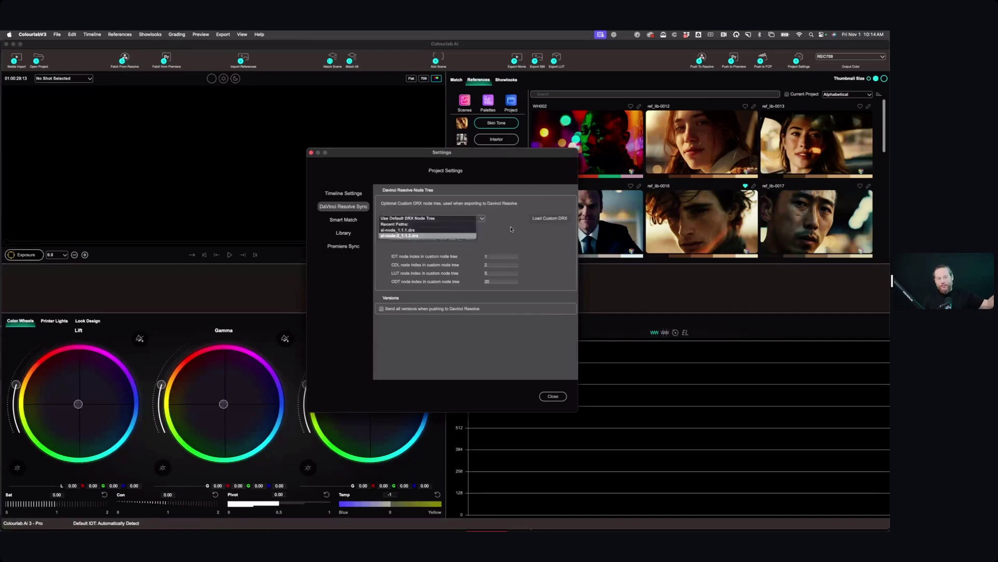
key("Return")
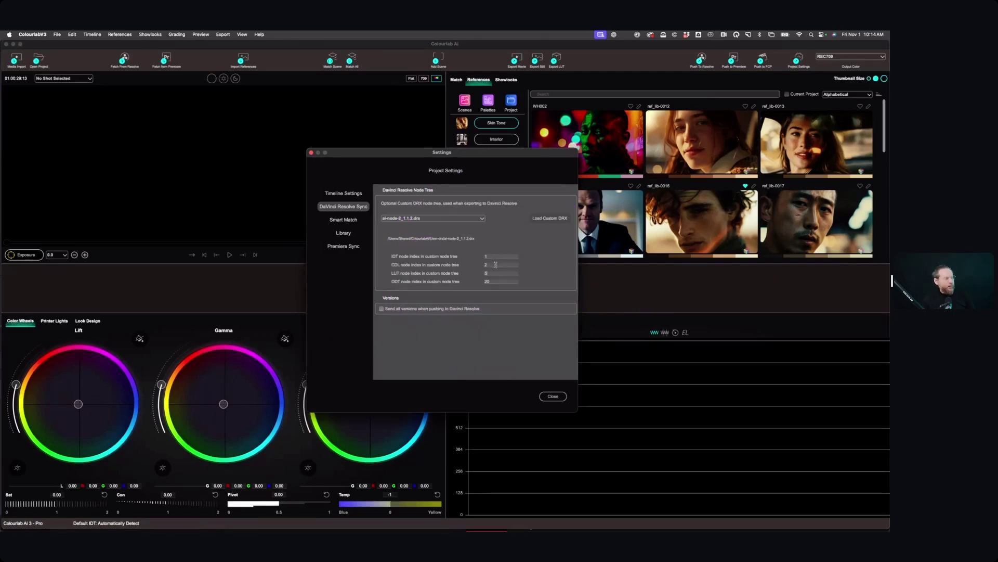
Compare the IDT, CDL, LUT and ODT node indexes in the sync settings with the node numbers in DaVinci Resolve's node tree.
key("super+Tab")
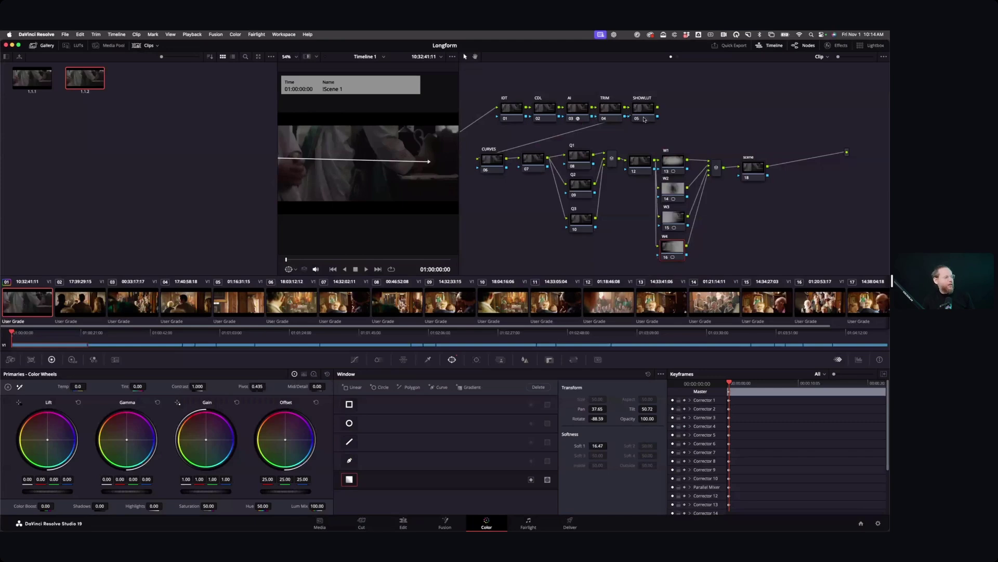
key("super+Tab")
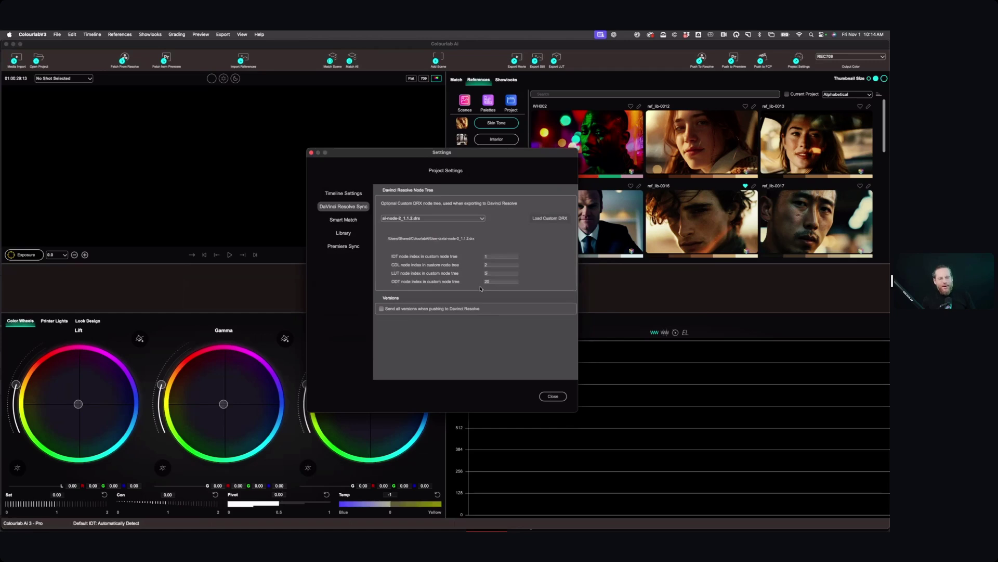
key("super+Tab")
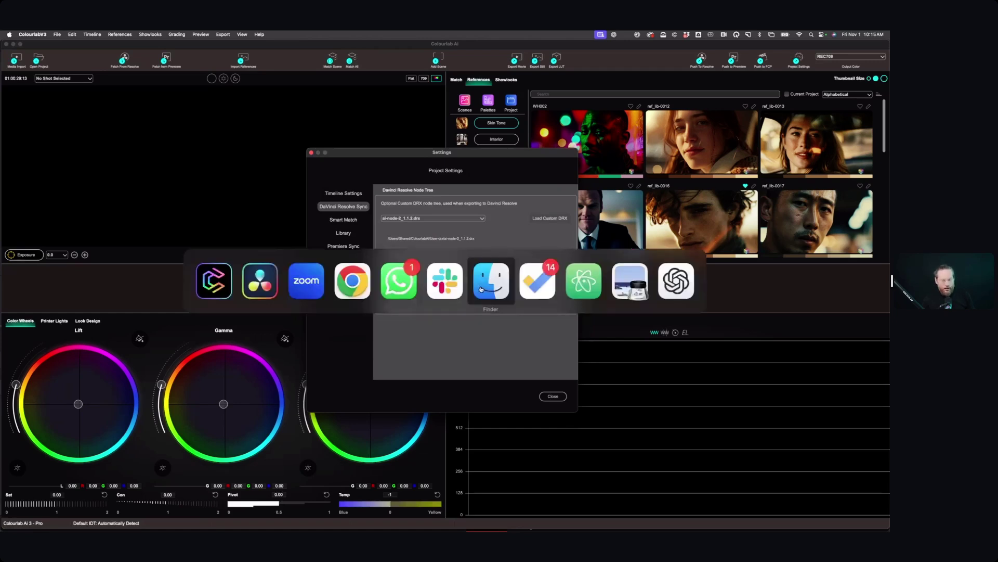
left_click(262, 296)
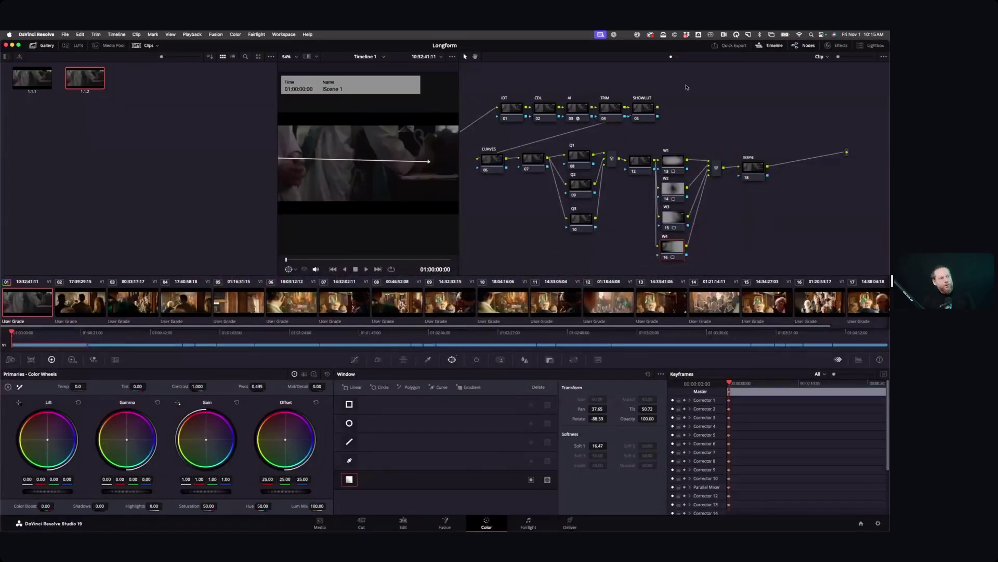
left_click(677, 56)
left_click(671, 57)
key("ctrl+alt+z")
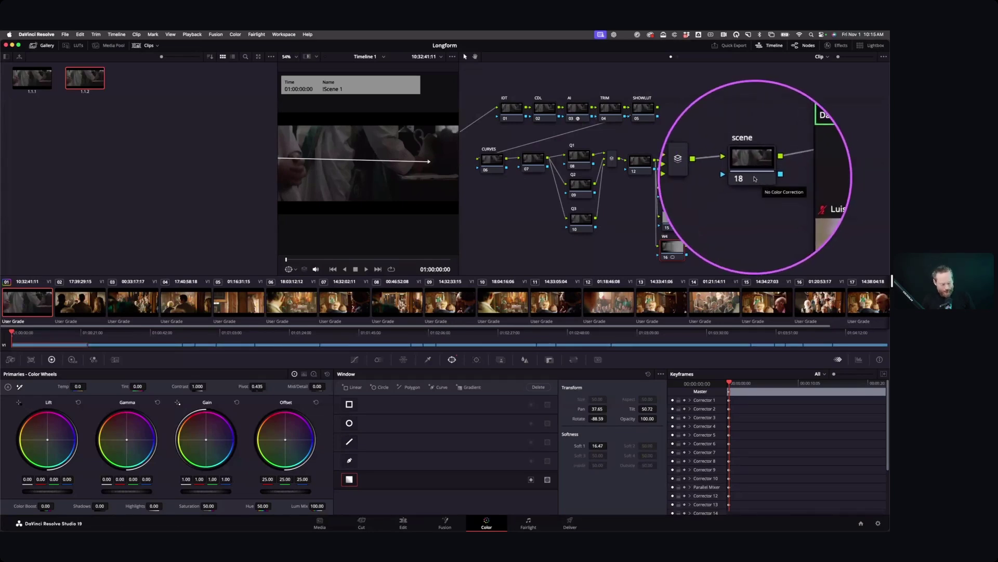
key("ctrl+alt+z")
key("super+Tab")
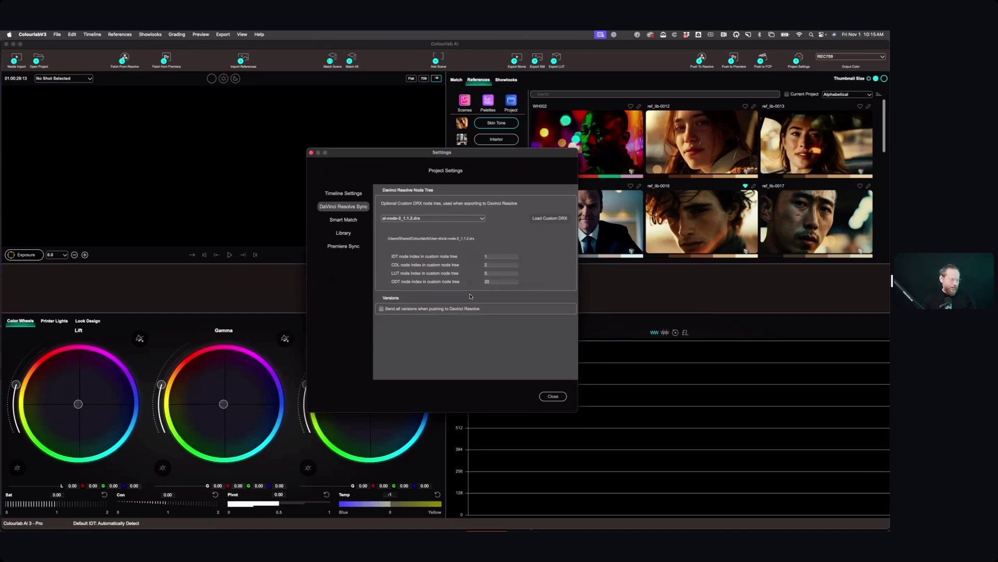
Close the project settings and fetch the timeline from DaVinci Resolve into Colourlab Ai.
left_click(553, 397)
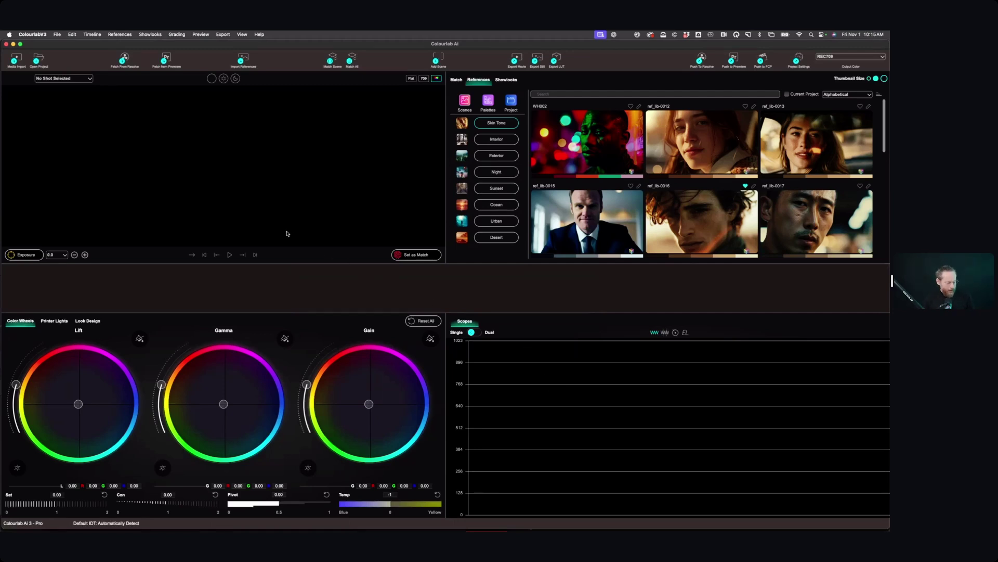
left_click(124, 59)
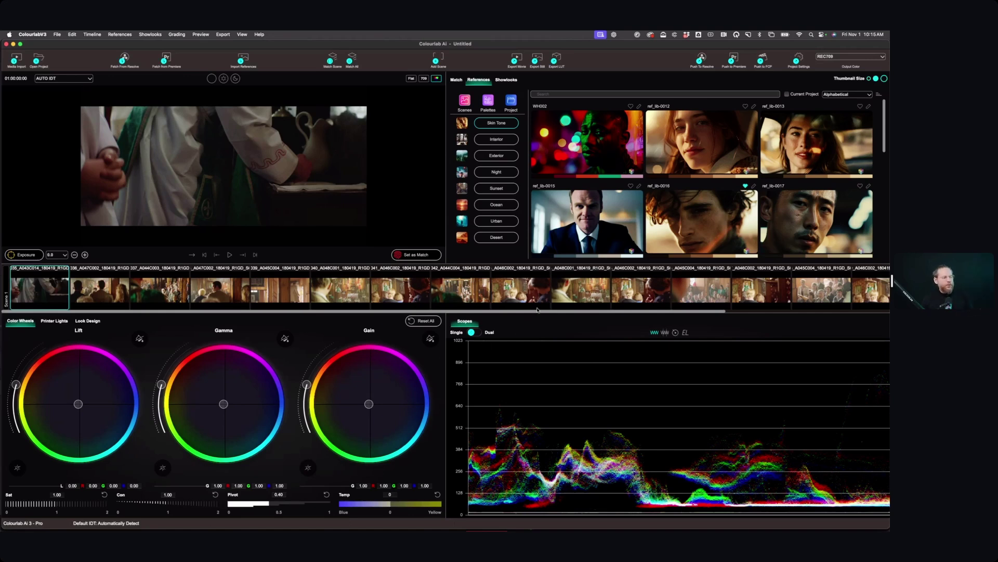
left_click_drag(541, 313, 265, 344)
Set the project's output color to REC709 by ARRI.
left_click(838, 58)
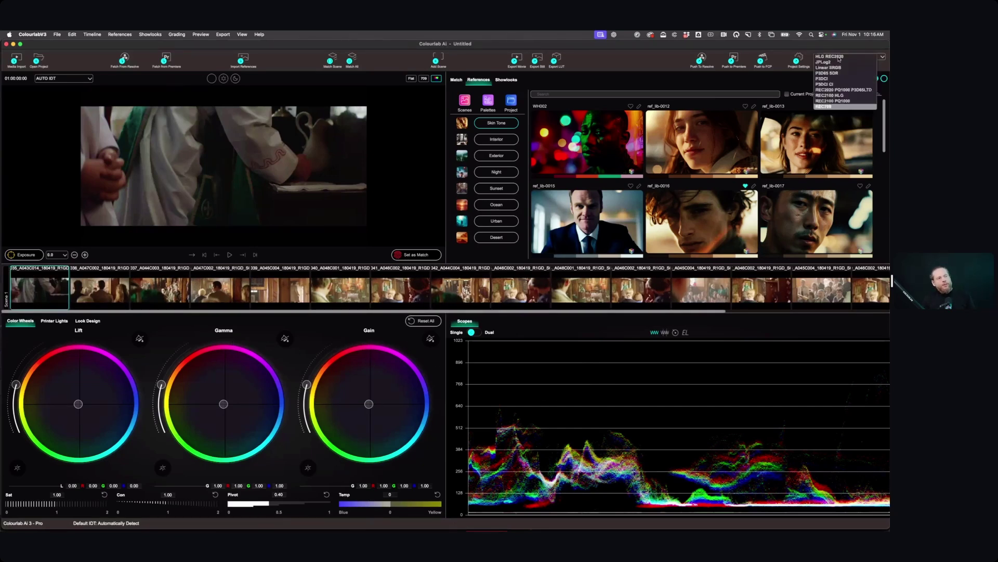
scroll(852, 98, "down", 3)
left_click(849, 102)
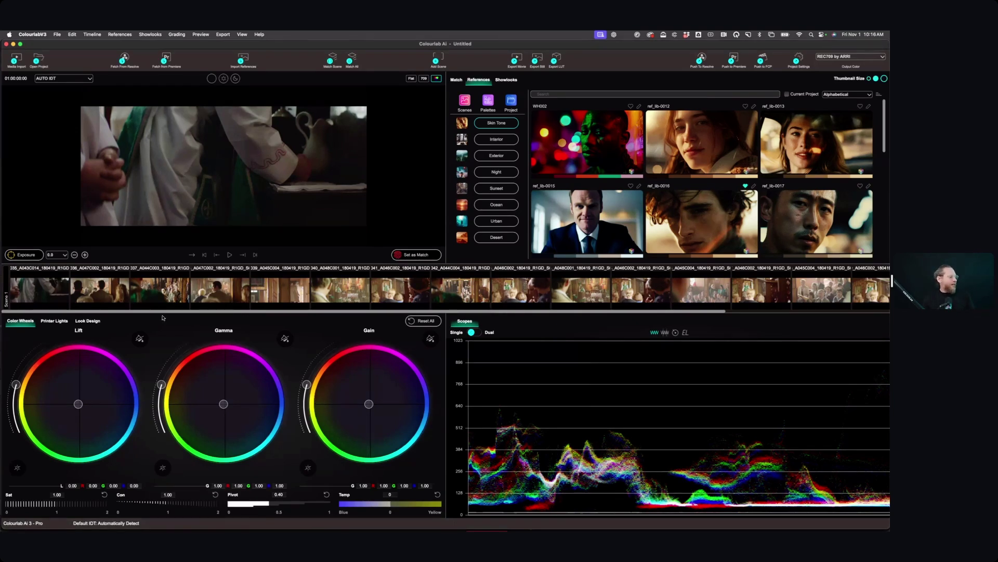
Select every shot in the timeline and match them all to the ref_lib-0012 reference image.
key("super+a")
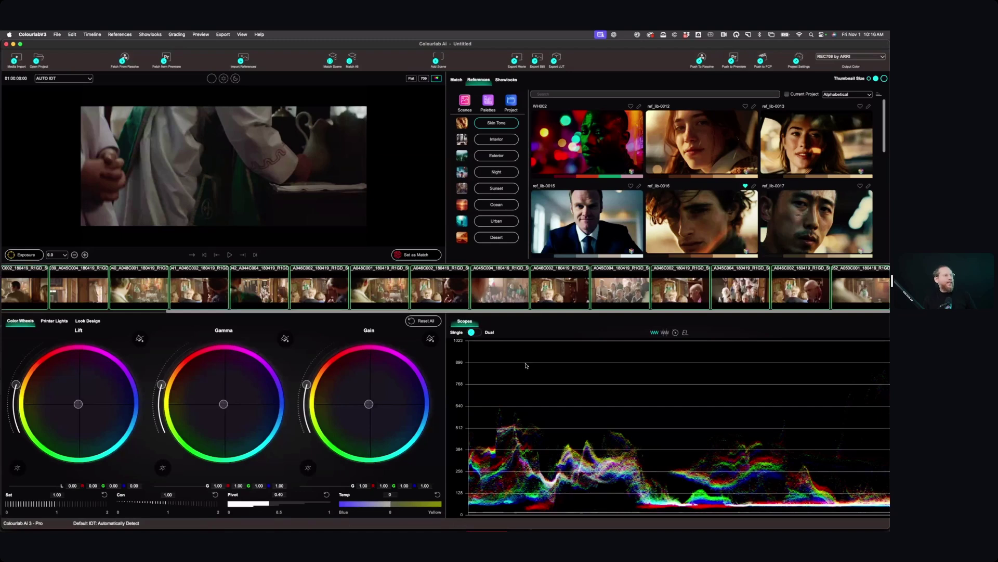
double_click(717, 151)
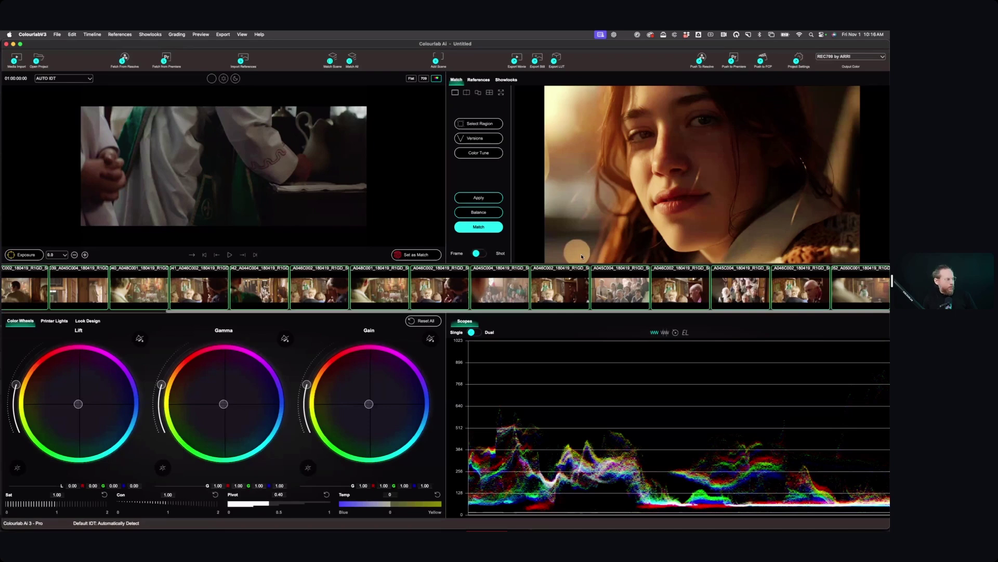
left_click(482, 227)
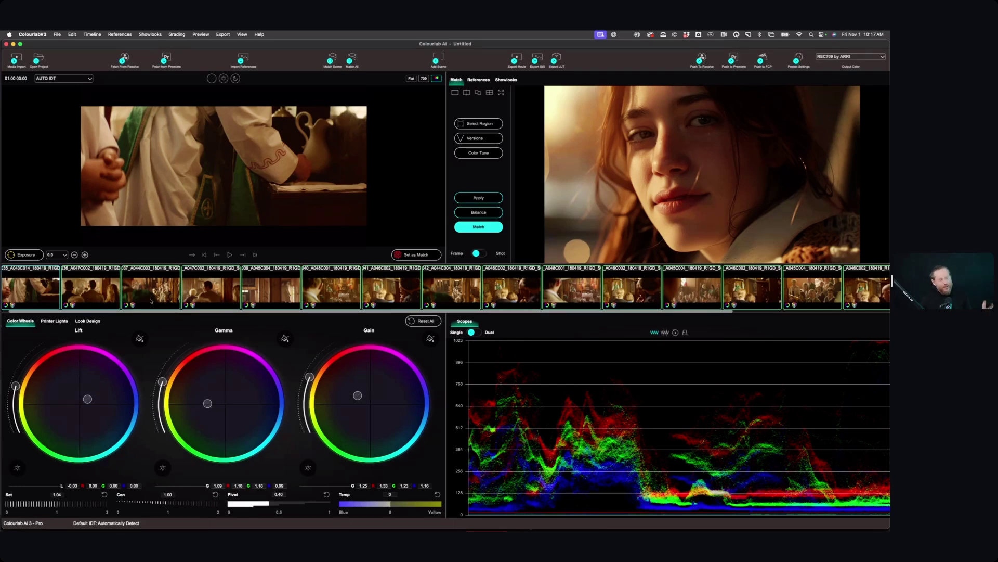
Set the second shot's Look Design Post process to FPE and toggle it off and on to compare the effect.
left_click(102, 299)
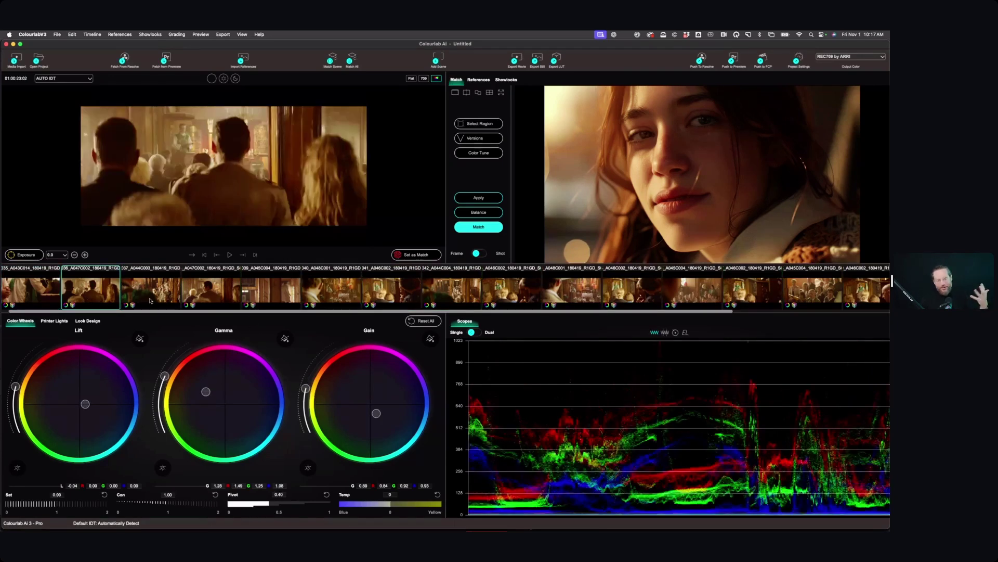
left_click(94, 322)
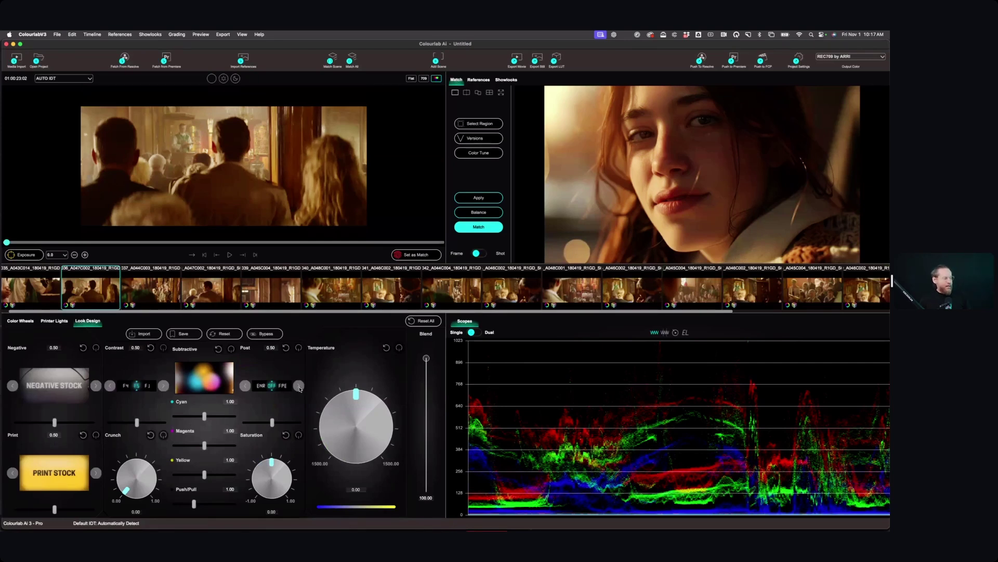
left_click(299, 386)
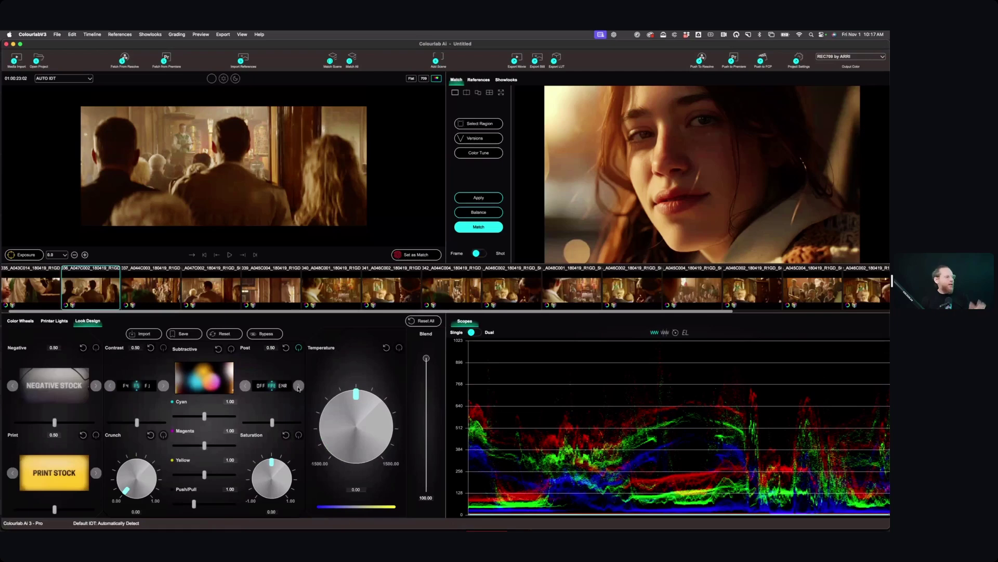
left_click(298, 348)
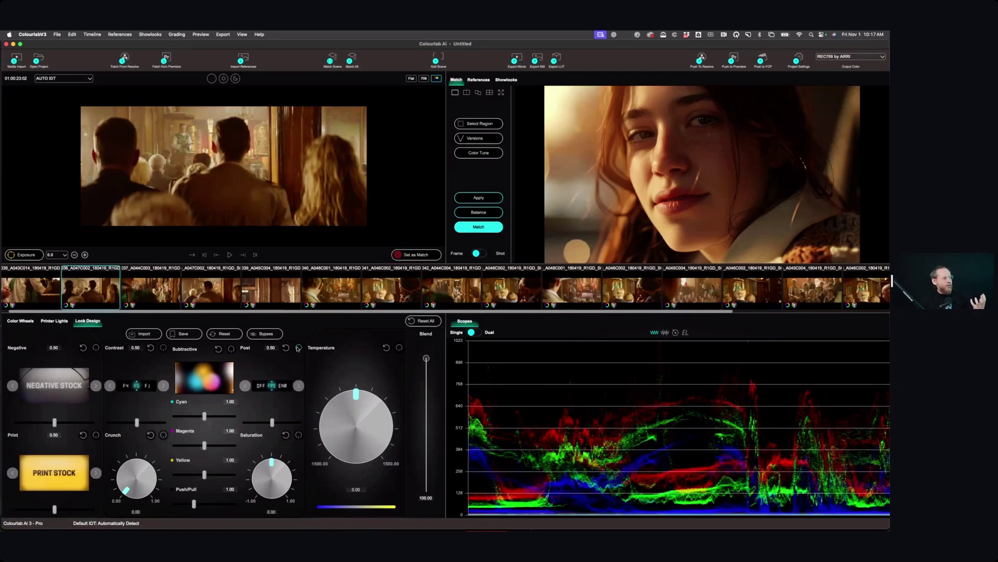
left_click(298, 348)
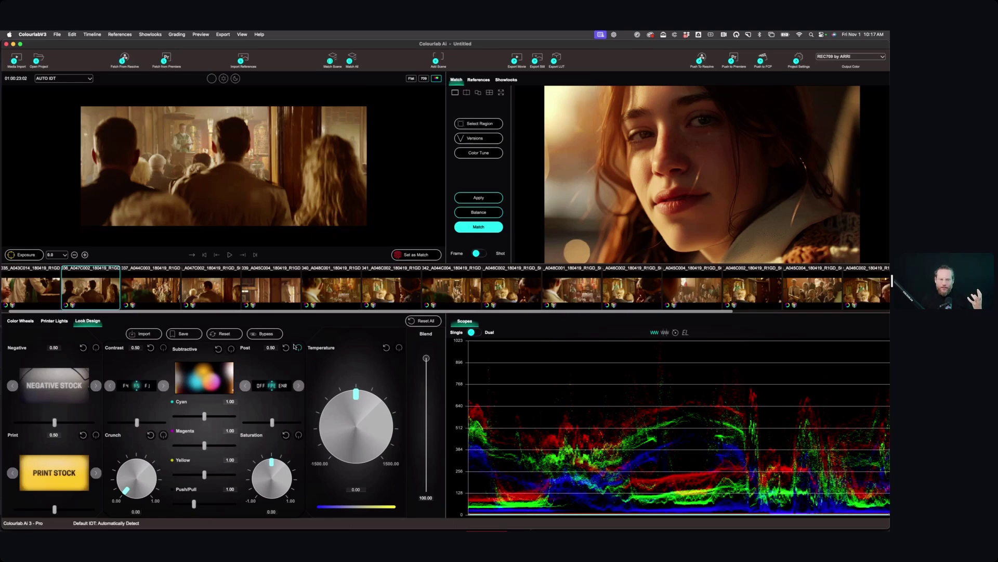
Try successive negative film stocks on the second shot, going through AGFA XT 125 and XTR 250 to Kodak 250D/7207.
left_click(95, 386)
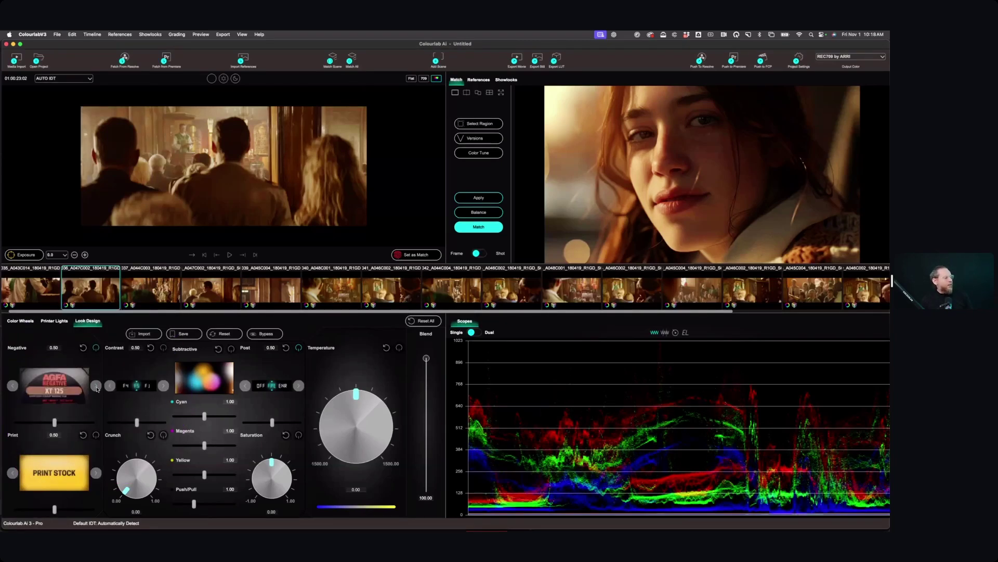
left_click(96, 385)
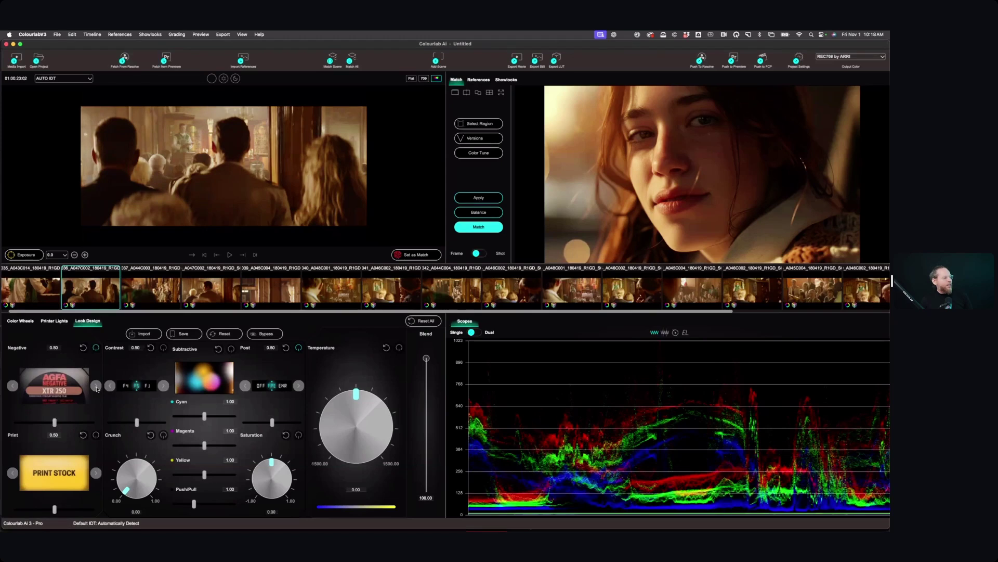
left_click(96, 386)
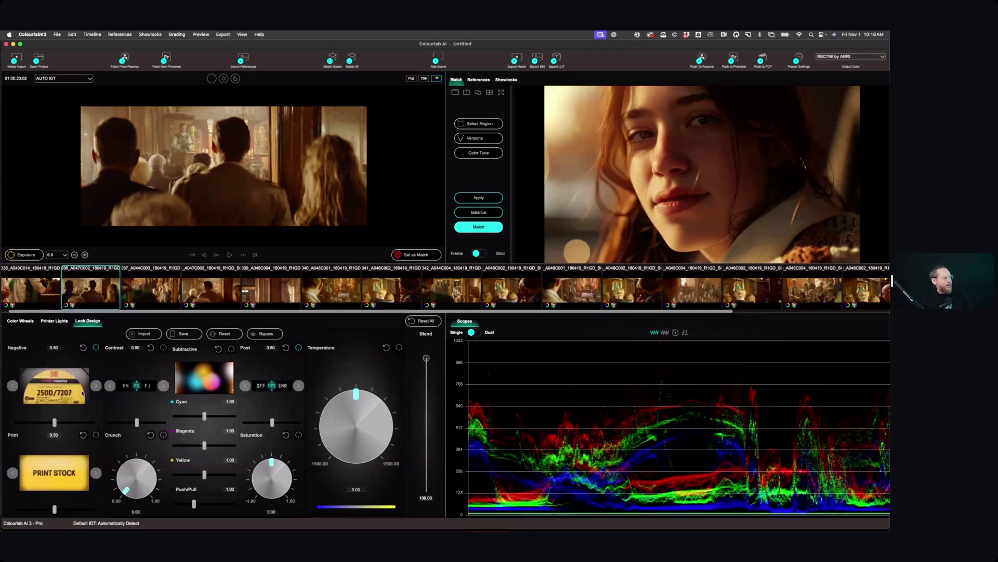
Set the negative stock to AGFA XTR 250 and subtractive Cyan and Magenta to 1.02, comparing against the bypassed look.
left_click(12, 386)
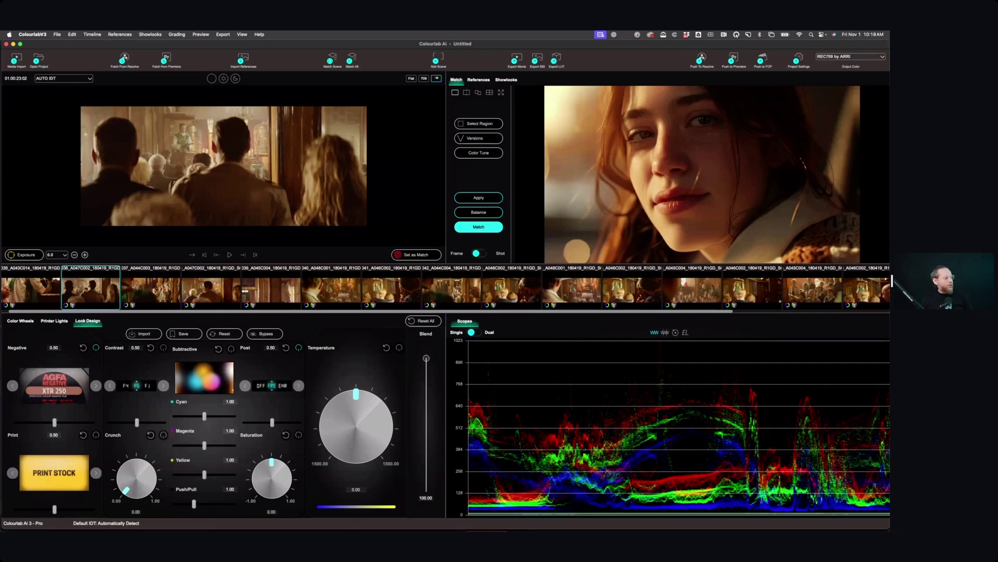
left_click_drag(204, 416, 205, 416)
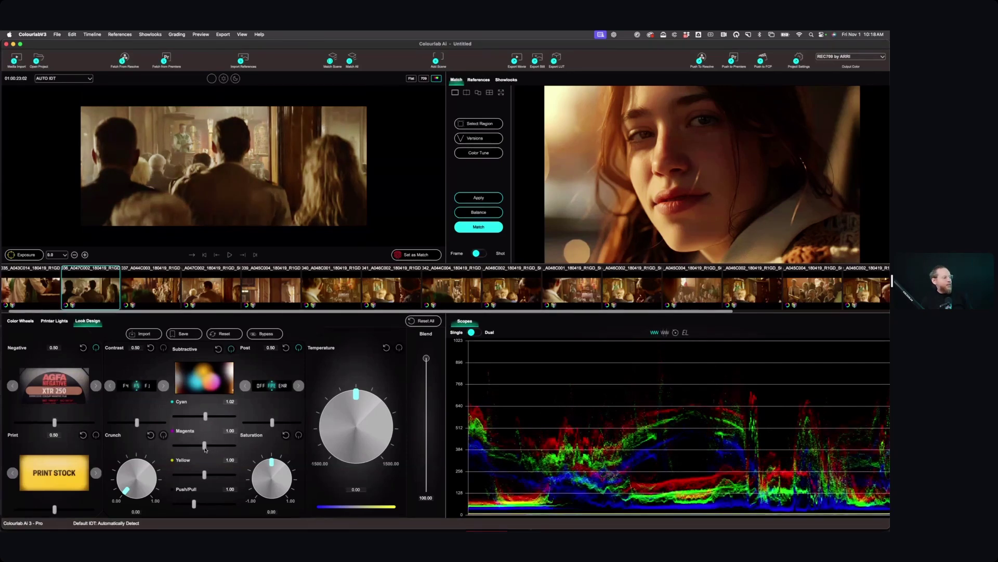
left_click_drag(204, 446, 206, 445)
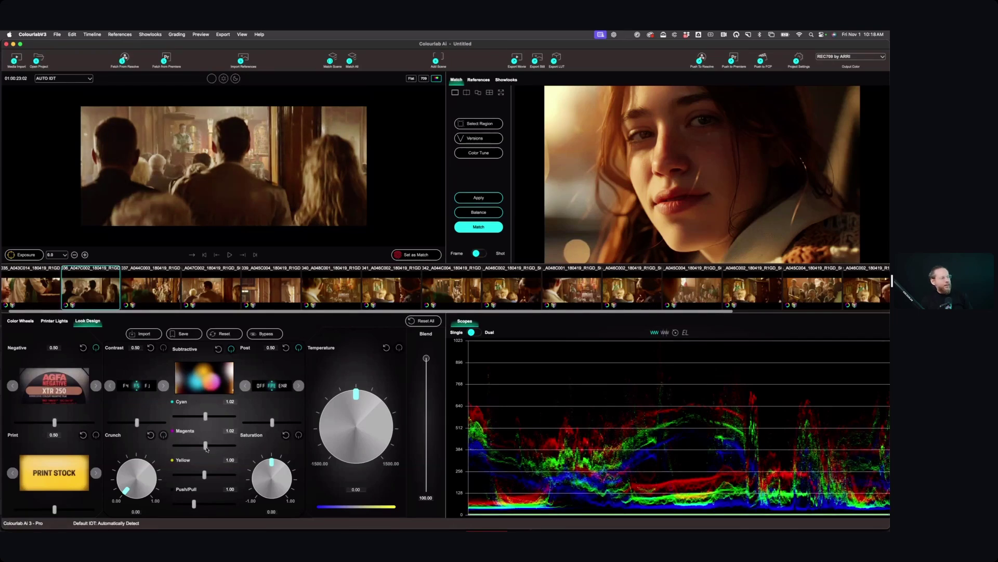
left_click(264, 335)
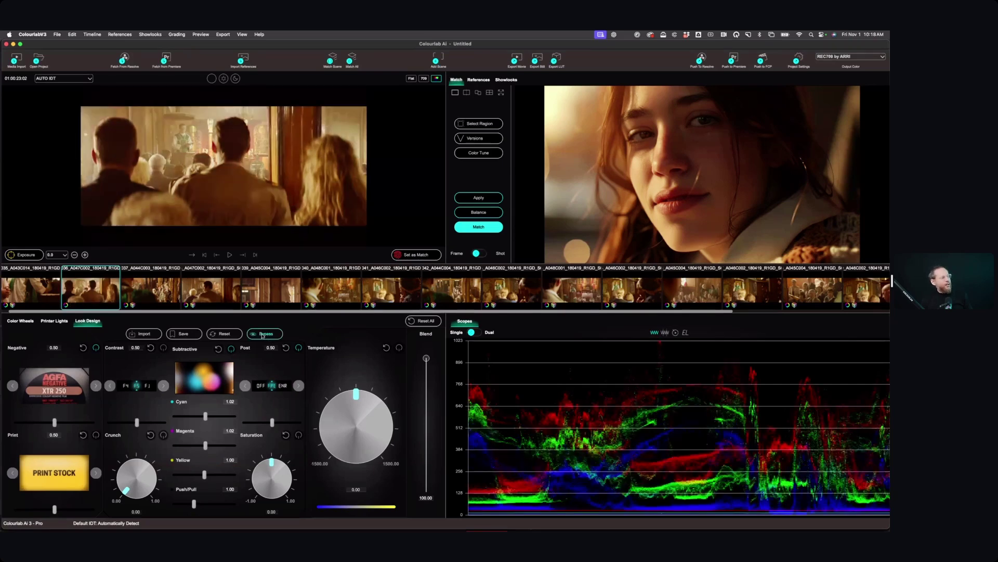
left_click(264, 334)
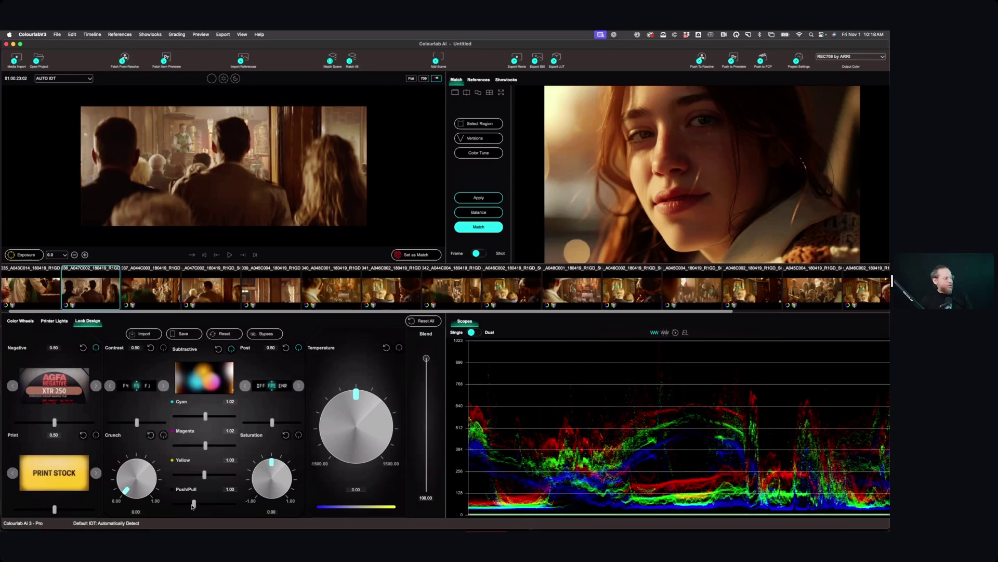
Raise Push/Pull to 1.06 while comparing with the look bypassed, and set Crunch to 0.15.
left_click_drag(193, 503, 195, 503)
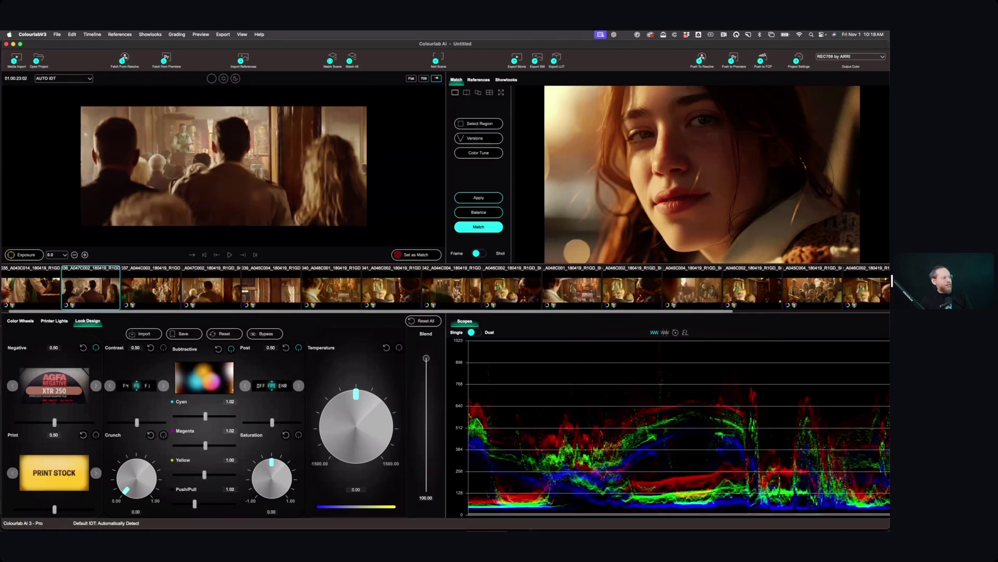
left_click(259, 334)
left_click(259, 334)
left_click(259, 334)
left_click(259, 333)
left_click(259, 334)
left_click(259, 334)
left_click_drag(195, 504, 195, 503)
left_click(264, 333)
left_click(264, 333)
left_click(264, 333)
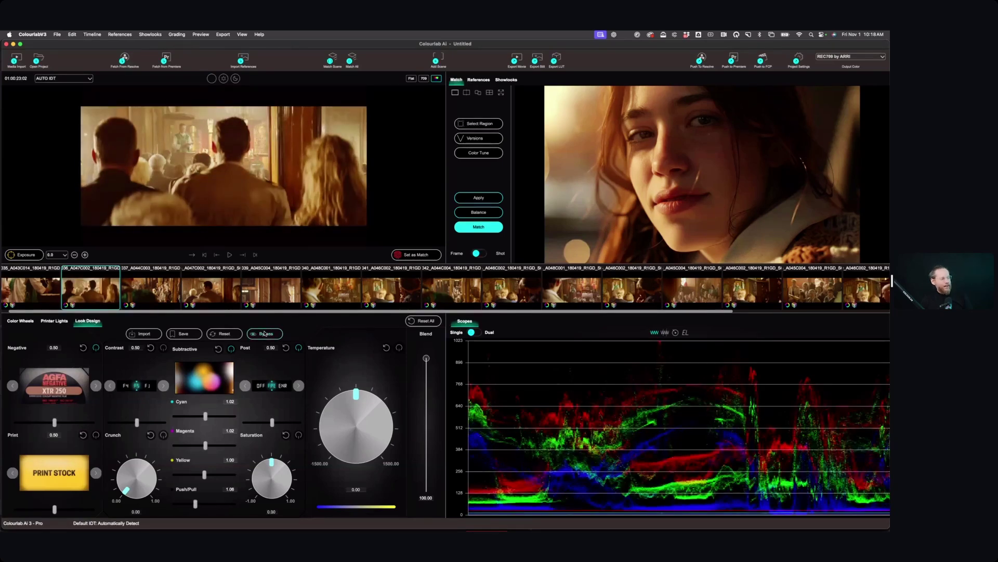
left_click(264, 333)
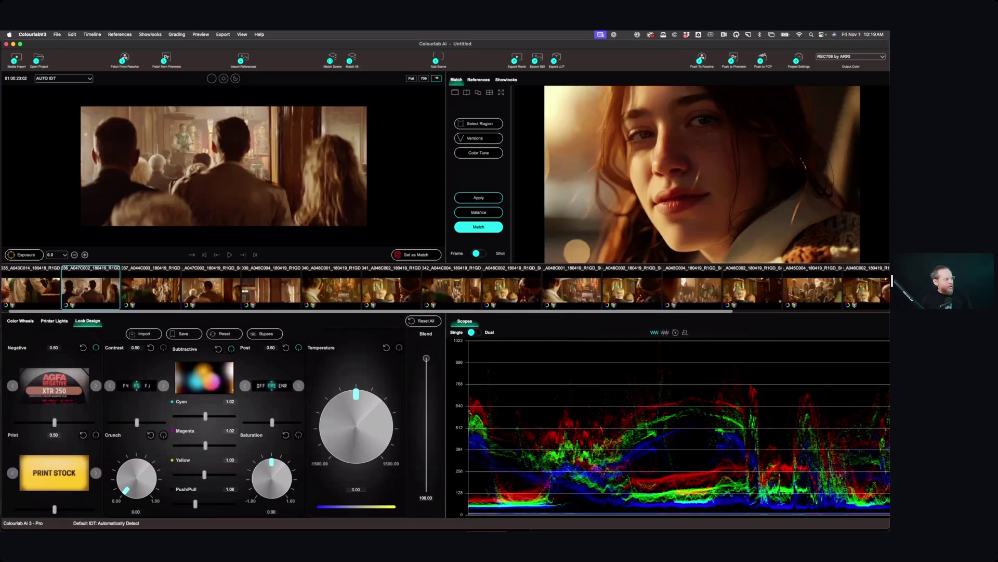
left_click_drag(125, 490, 120, 480)
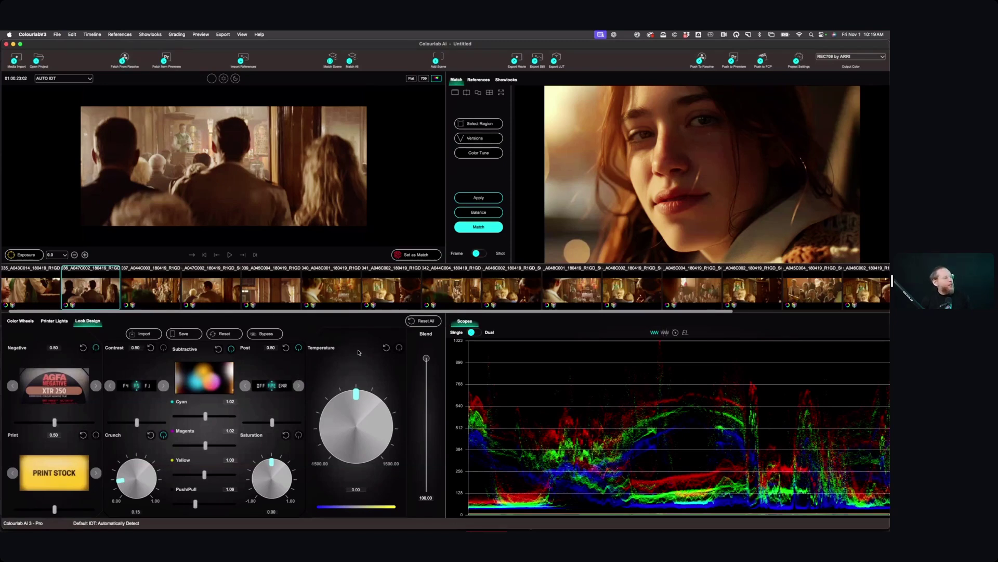
Save the current look as a showlook and apply it to all shots in the timeline.
left_click(182, 334)
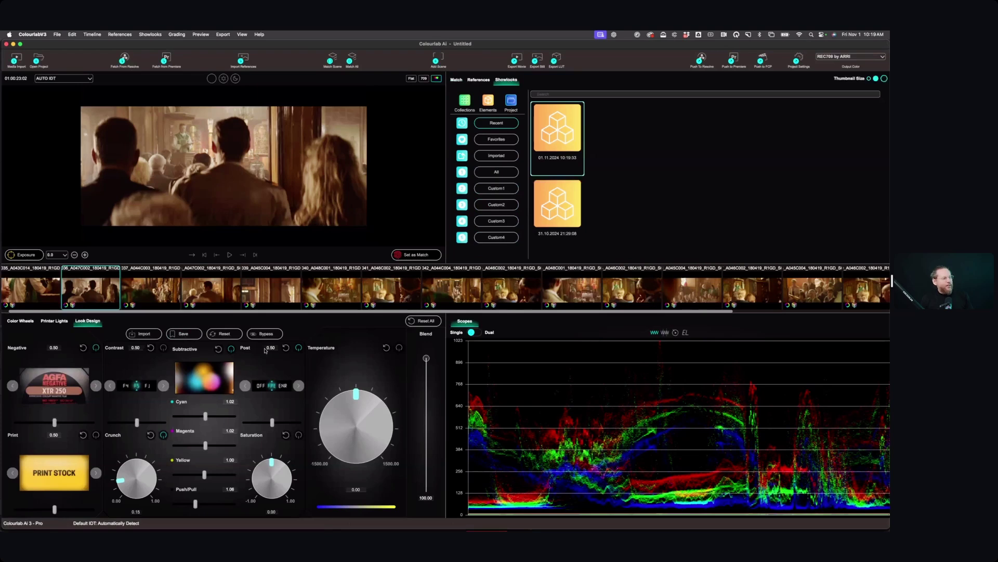
right_click(554, 140)
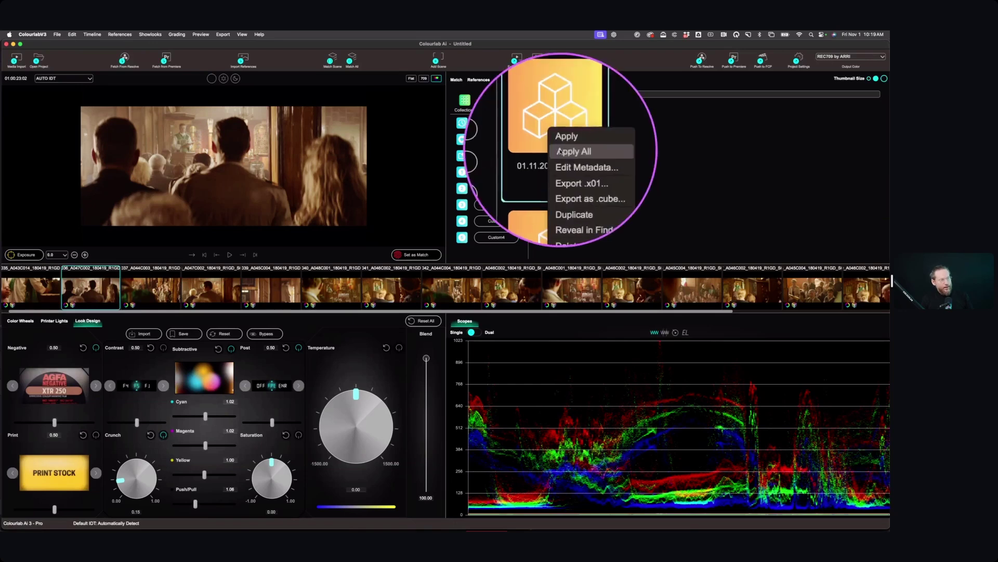
left_click(561, 151)
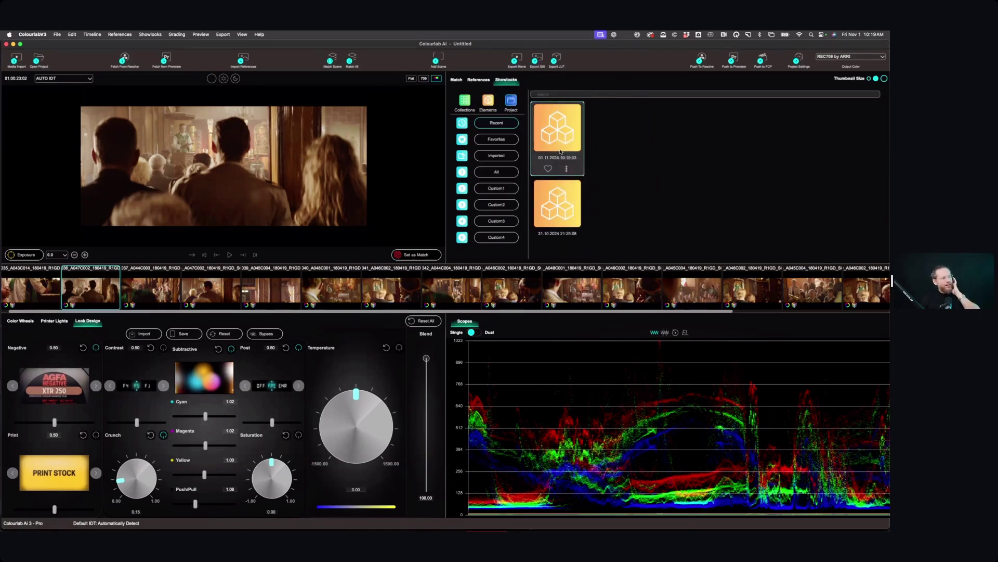
Step through the timeline's shots one by one to review the film look on each.
left_click(231, 296)
left_click(272, 291)
key("Right")
key("Right")
key("Right")
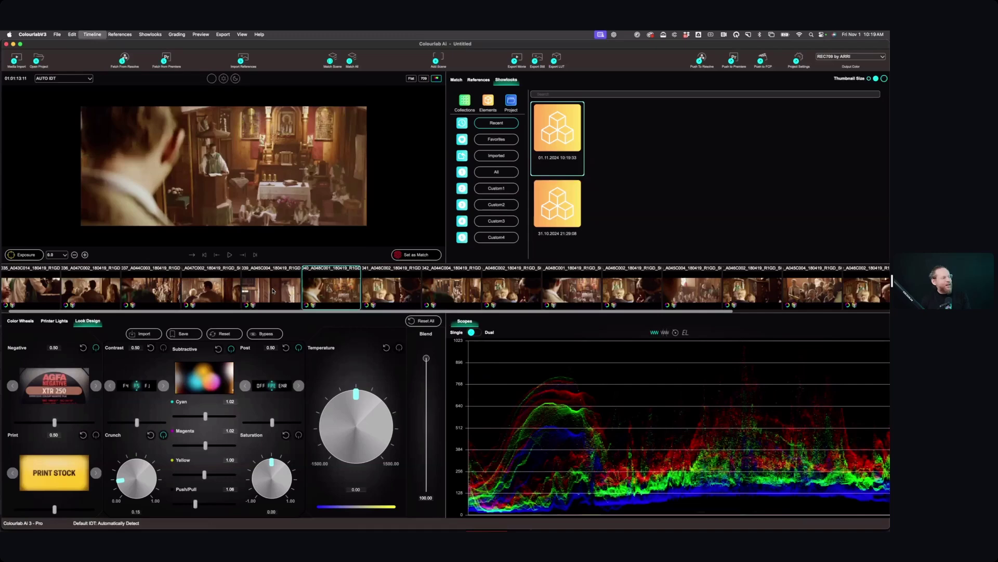
key("Right")
key("Right")
key("Right")
key("Right")
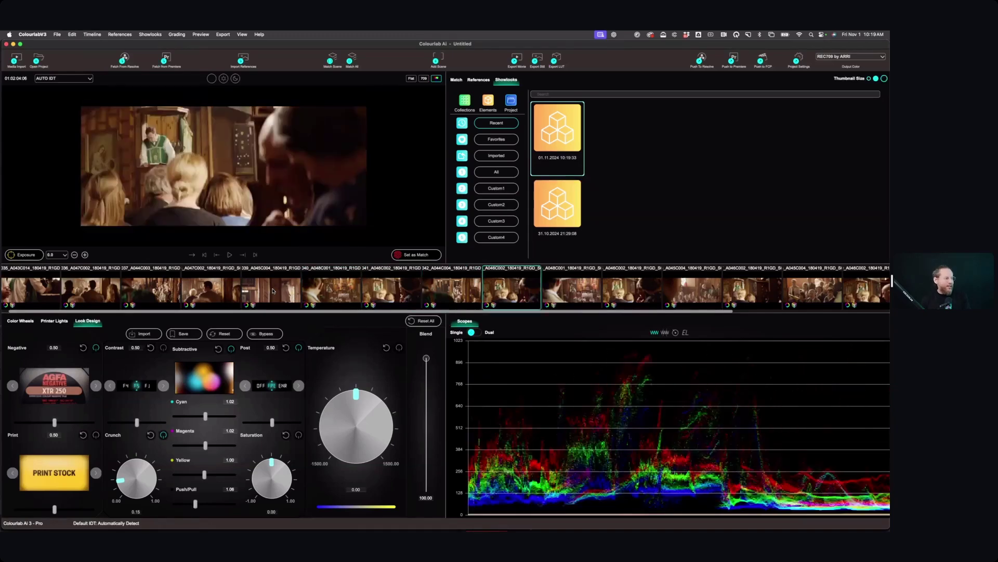
key("Right")
key("Right")
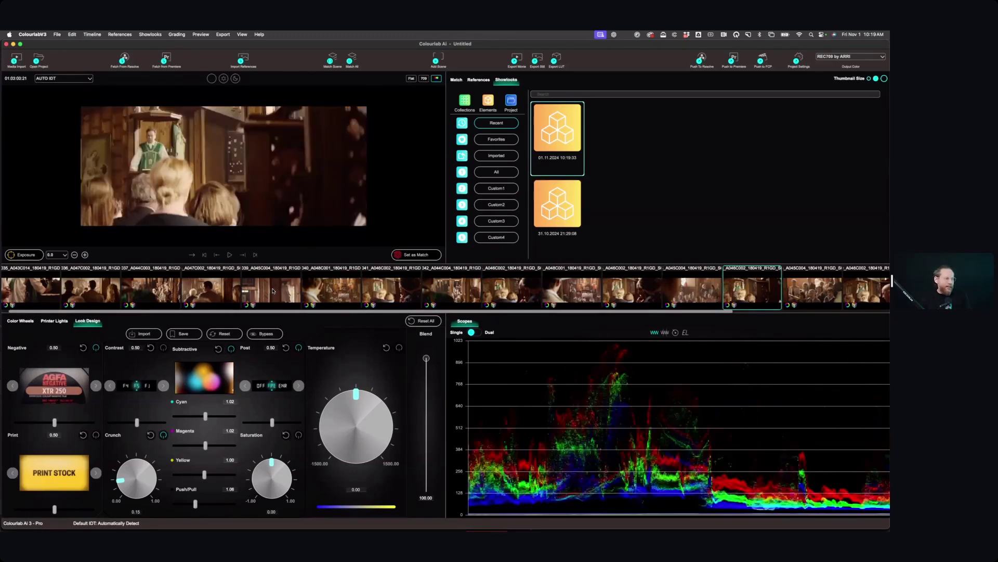
key("Right")
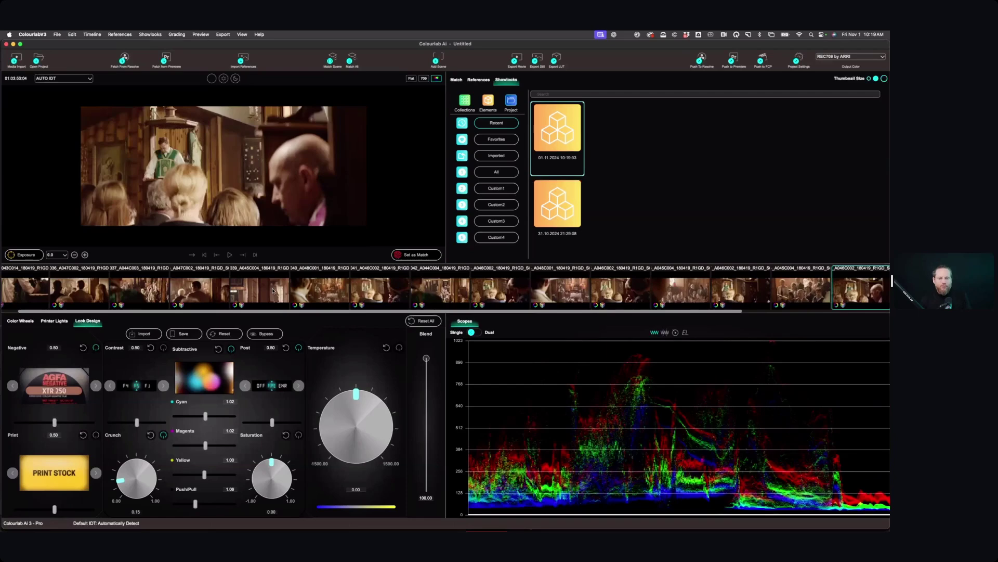
key("Right")
key("Right")
key("Right")
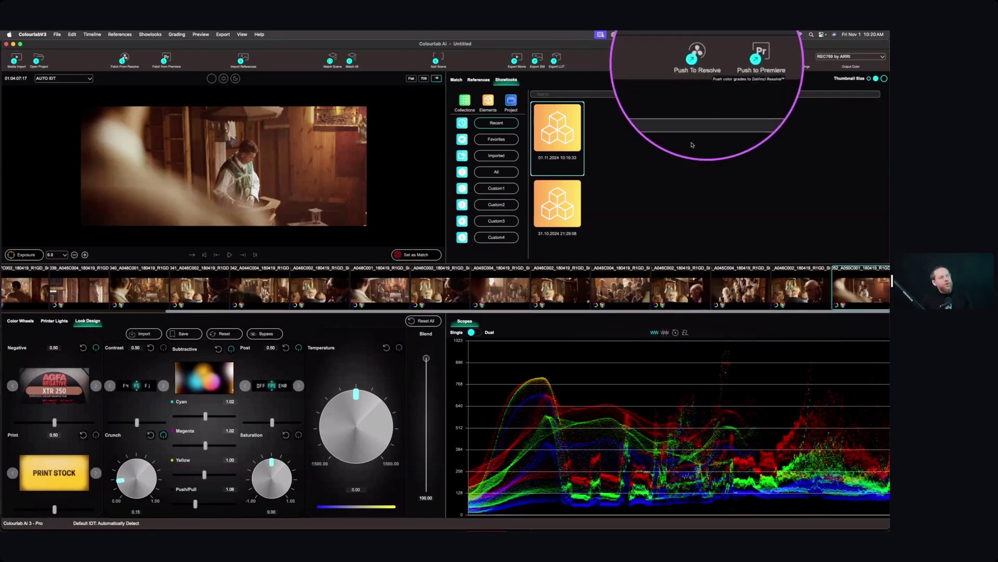
Push the color grades to DaVinci Resolve, discarding the unsaved project changes.
left_click(702, 59)
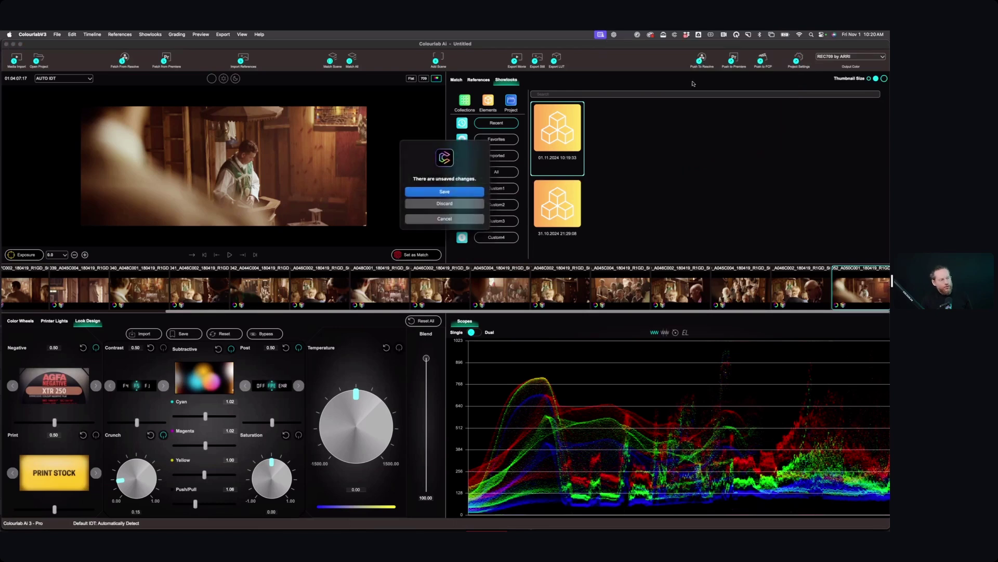
left_click(445, 205)
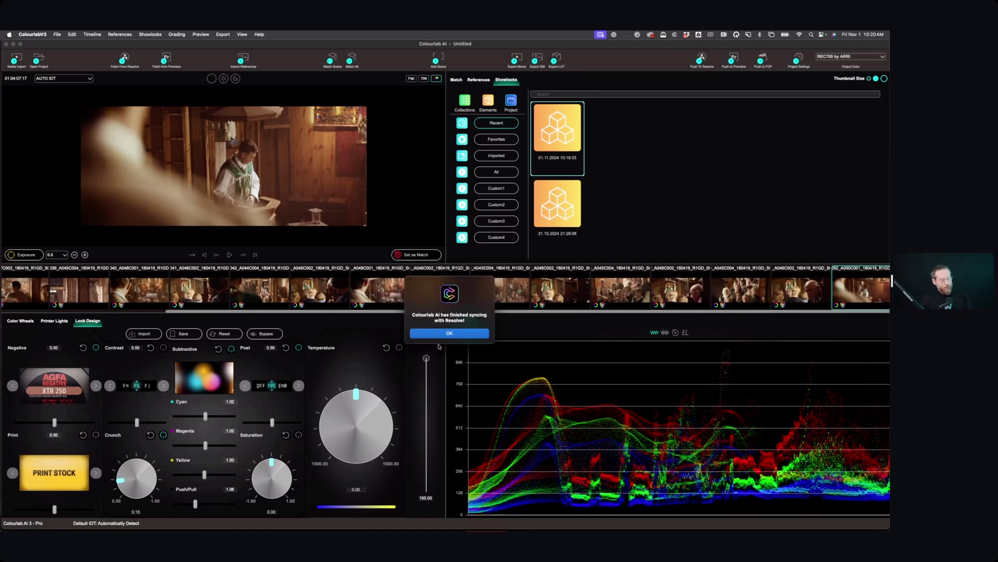
left_click(447, 335)
Switch to DaVinci Resolve and step through the first clips to check the synced grades.
key("super+Tab")
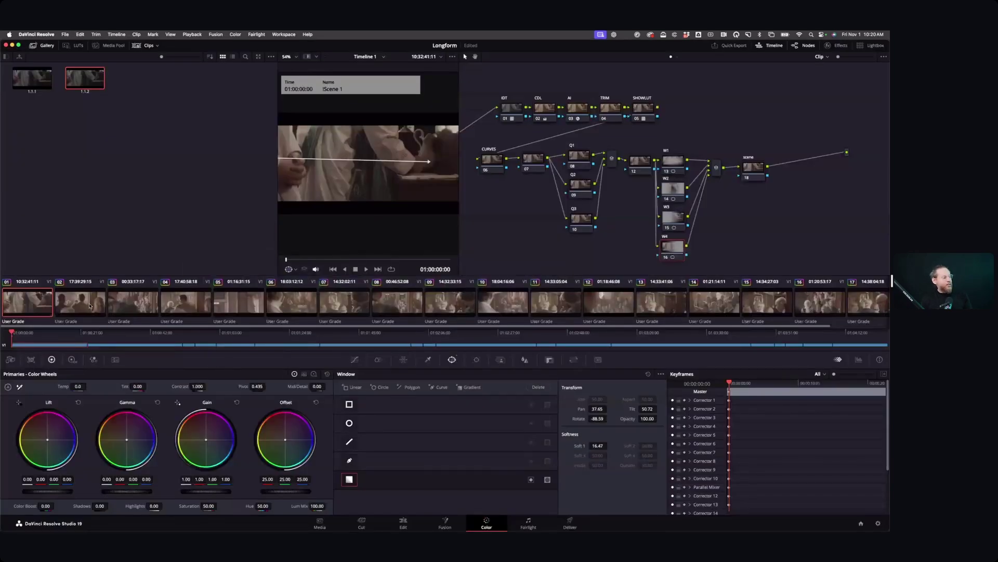
key("Down")
key("Down")
key("Down")
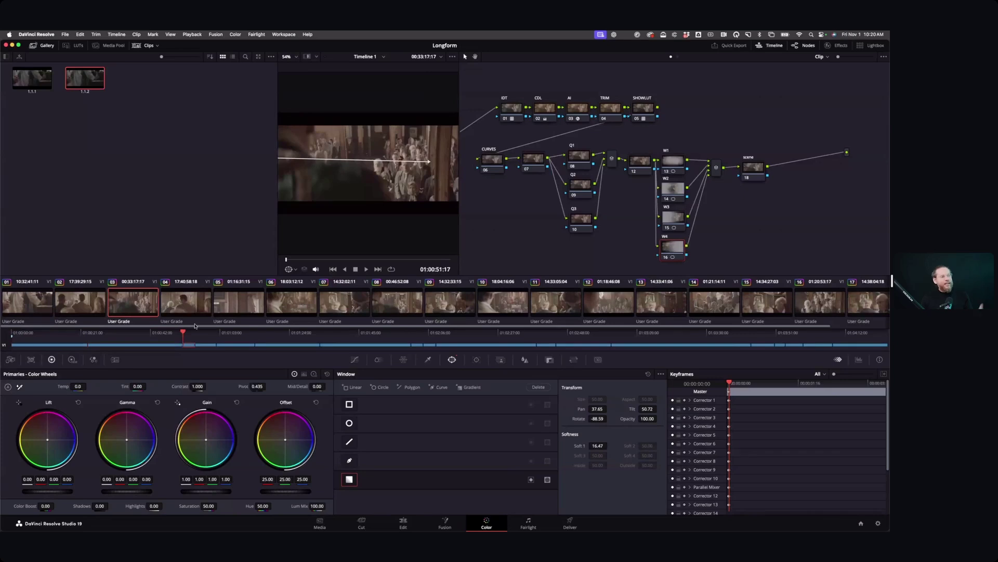
Add two serial nodes to the timeline-level node graph.
left_click(677, 56)
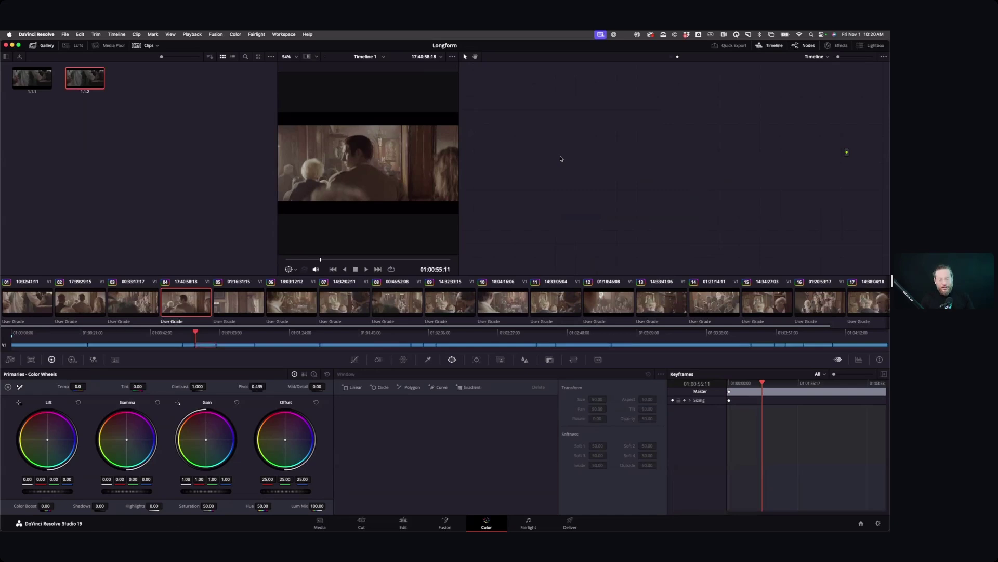
key("alt+s")
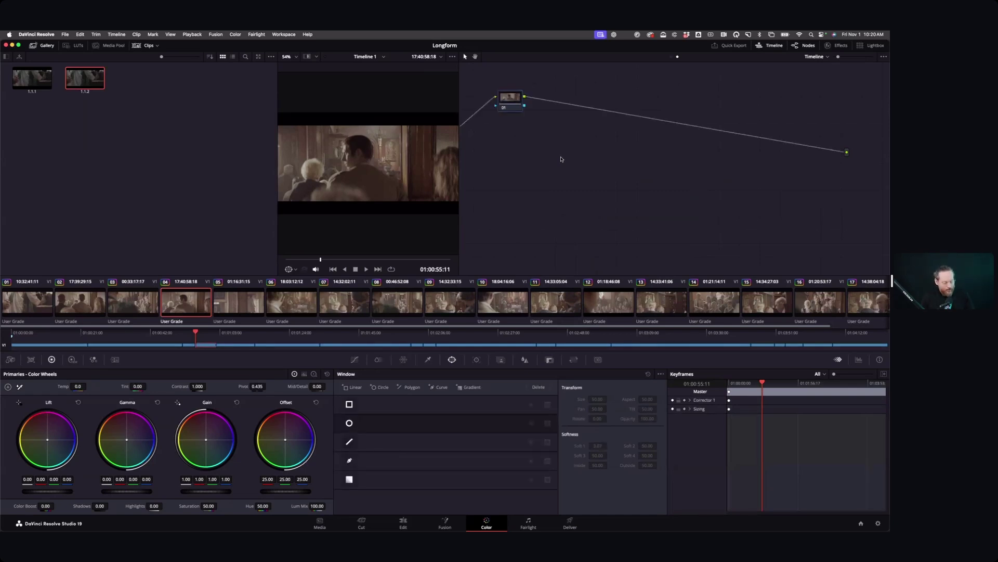
key("alt+s")
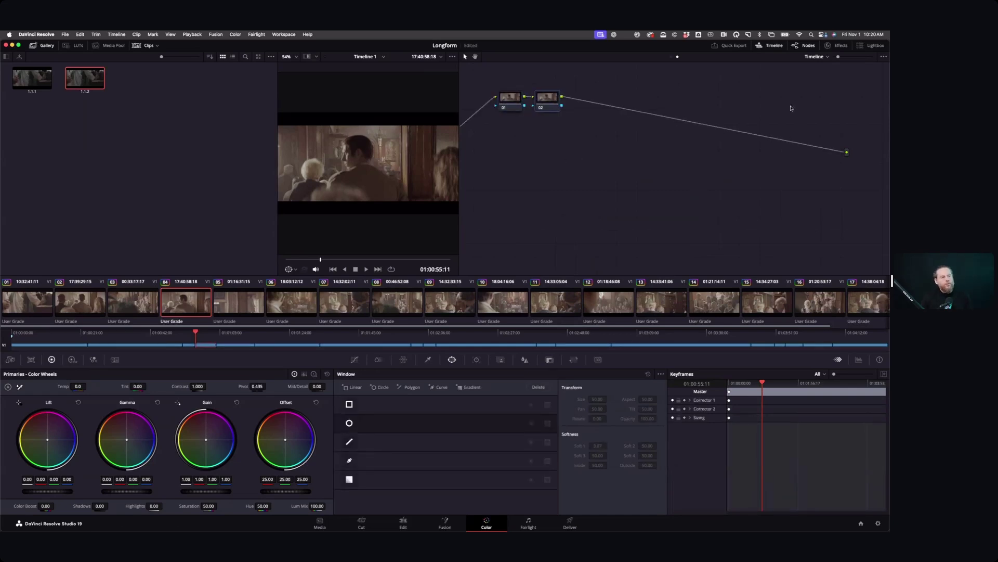
Search the effects library for "look" and apply Colourlab's Look Designer 3.1.0 to the second timeline node.
left_click(838, 46)
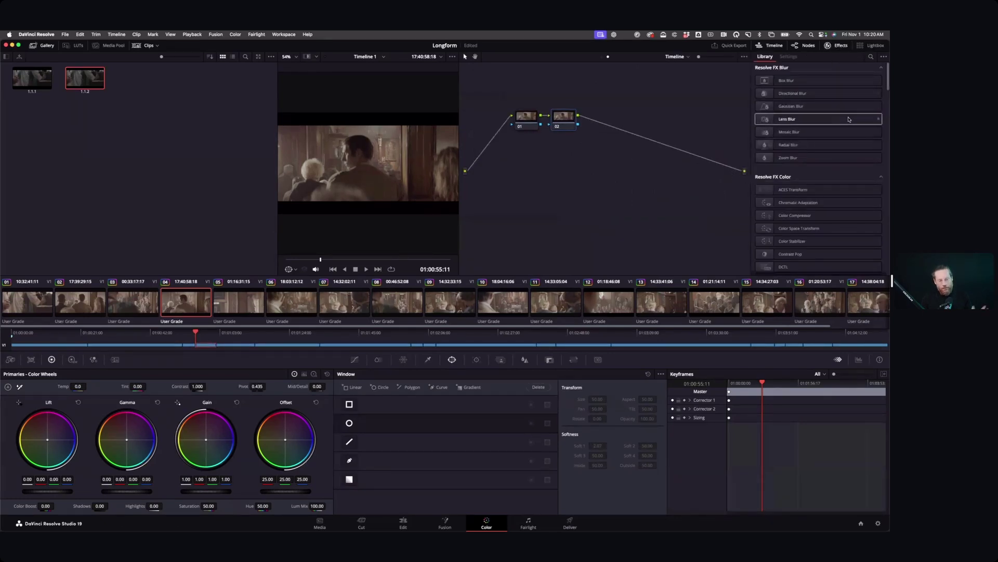
left_click(871, 58)
type("look")
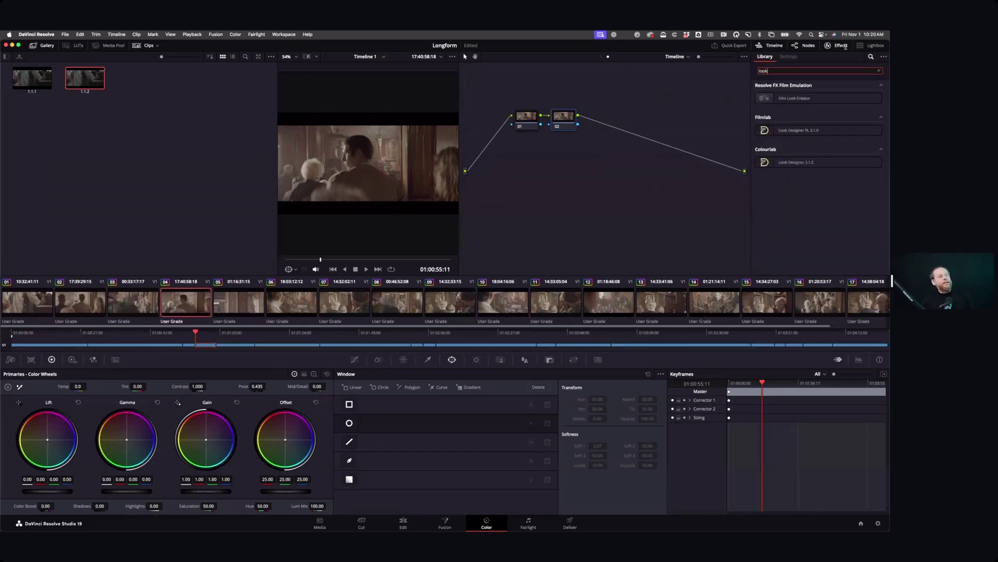
left_click_drag(764, 162, 564, 125)
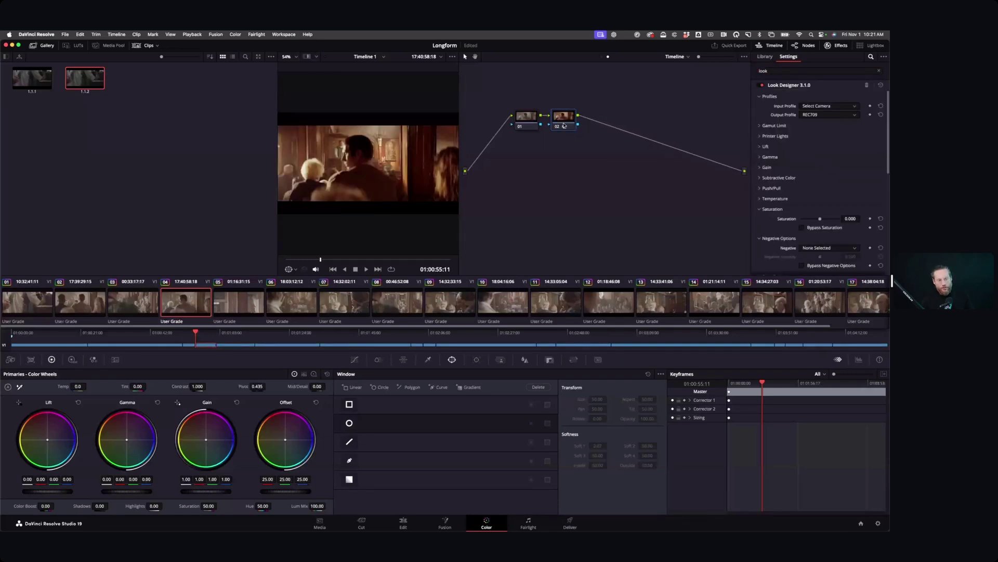
Set Look Designer's output profile to REC709 by ARRI.
left_click(814, 115)
scroll(820, 174, "down", 3)
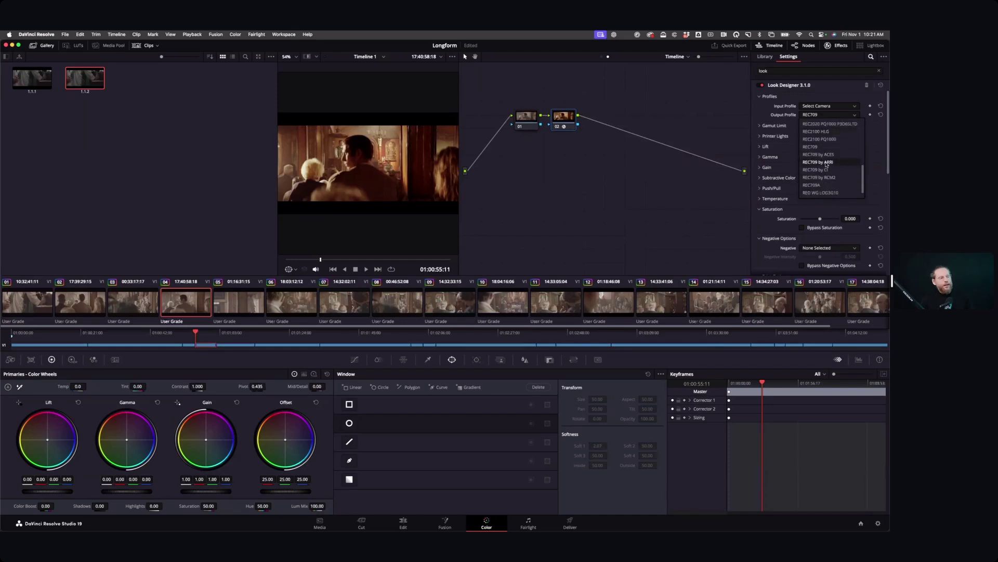
left_click(827, 163)
Set Look Designer's print stock to Kodak Vision Color Print 2383 and check the image with the print options bypassed.
scroll(845, 189, "down", 8)
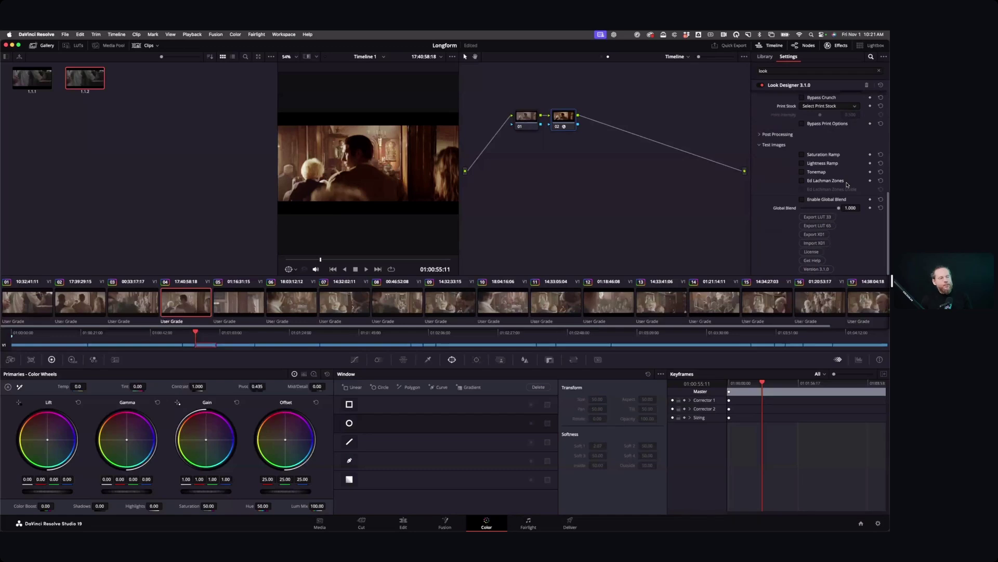
scroll(848, 184, "up", 3)
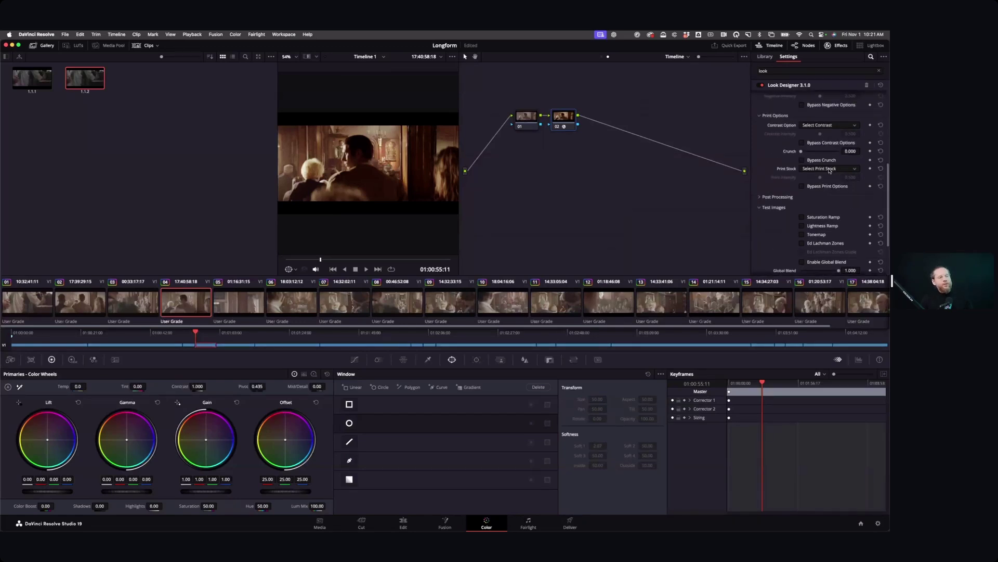
left_click(830, 170)
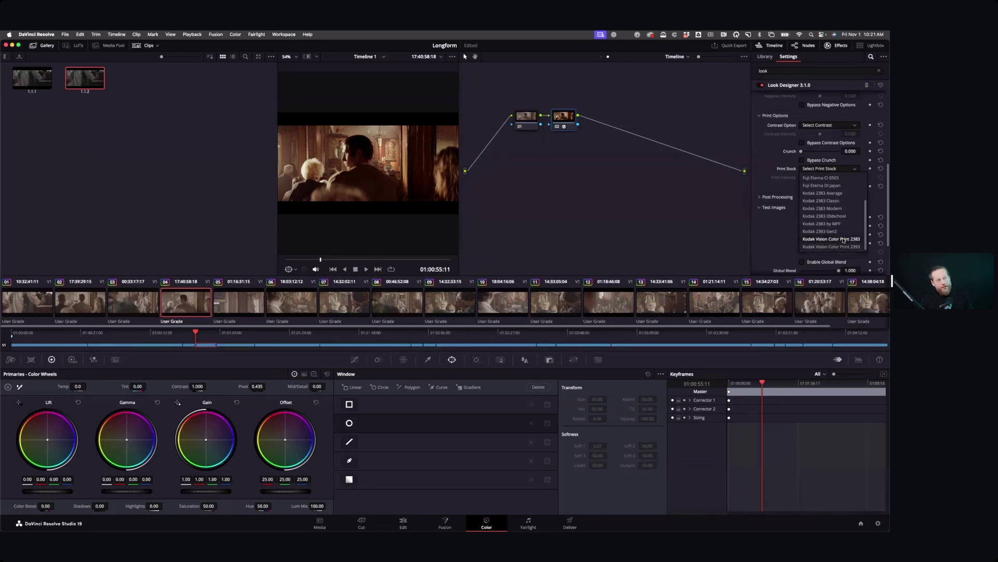
left_click(843, 240)
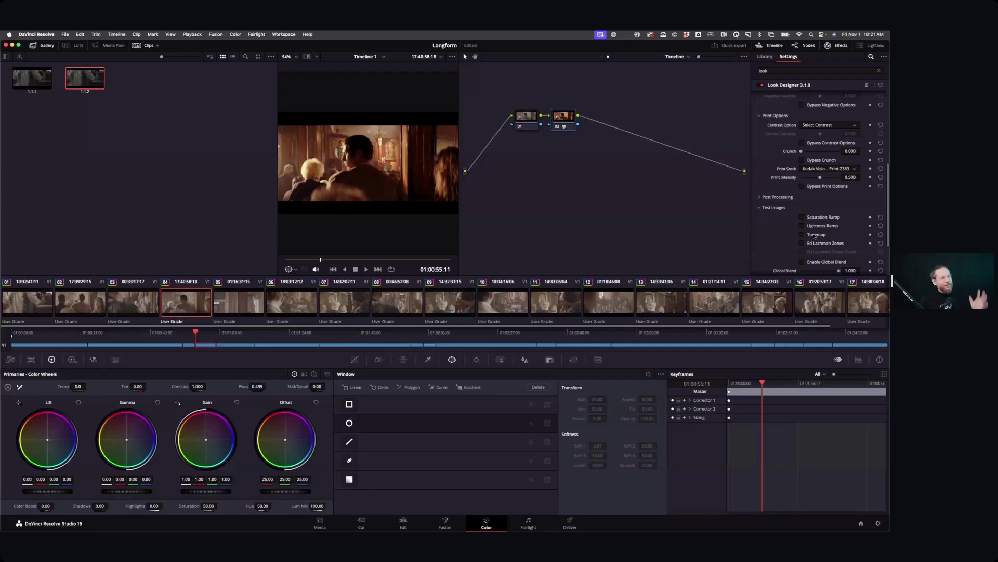
left_click(802, 187)
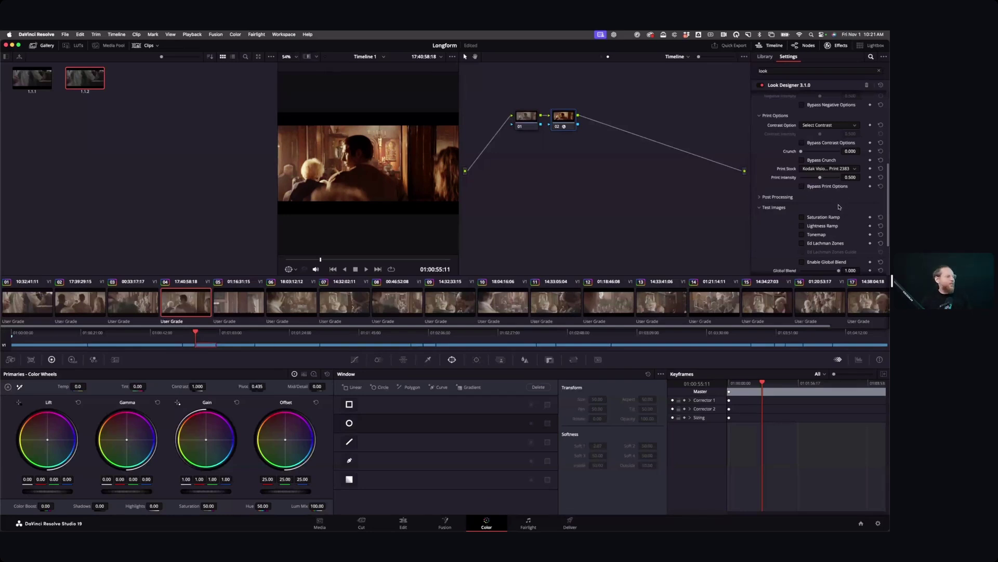
scroll(837, 206, "down", 3)
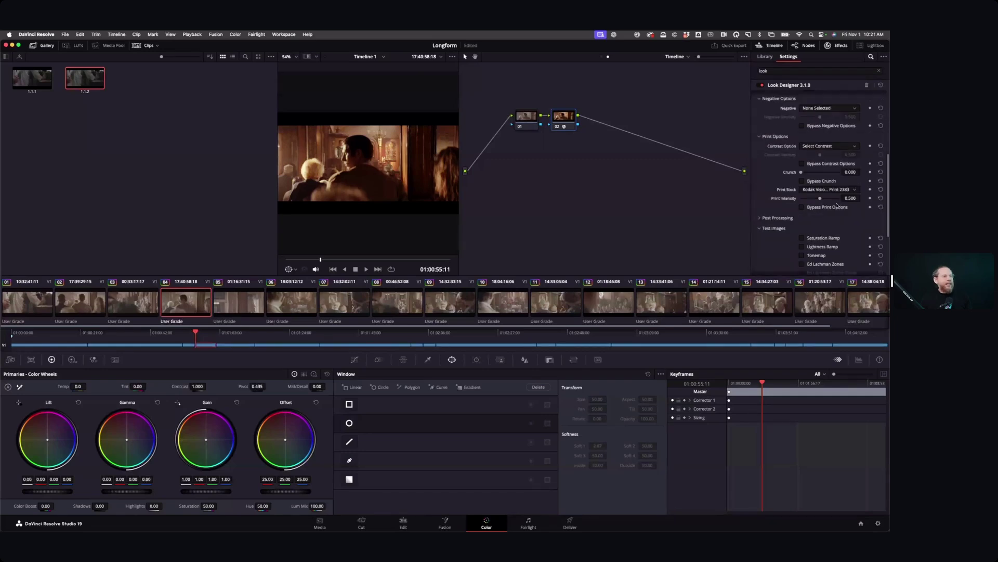
scroll(836, 206, "up", 5)
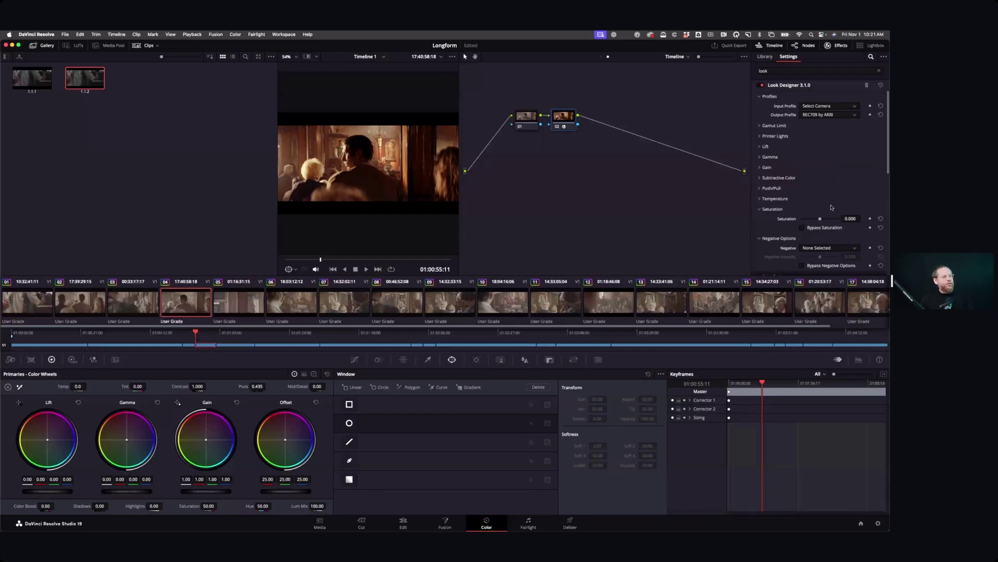
Try contrast option F3 at a reduced intensity in Look Designer's print options and return the contrast option to unselected.
scroll(832, 207, "down", 3)
scroll(832, 208, "down", 1)
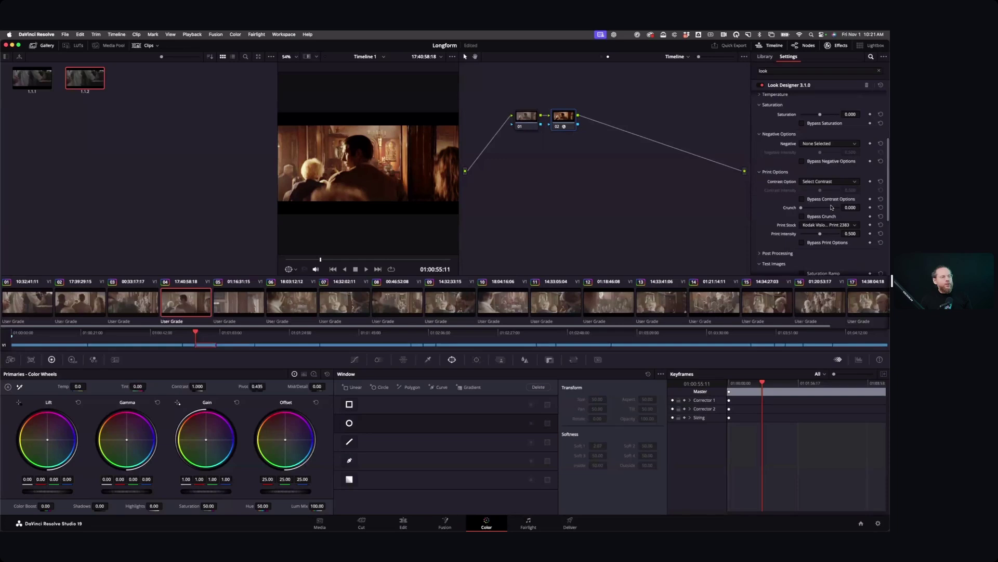
scroll(831, 208, "up", 1)
scroll(823, 198, "down", 1)
left_click(823, 183)
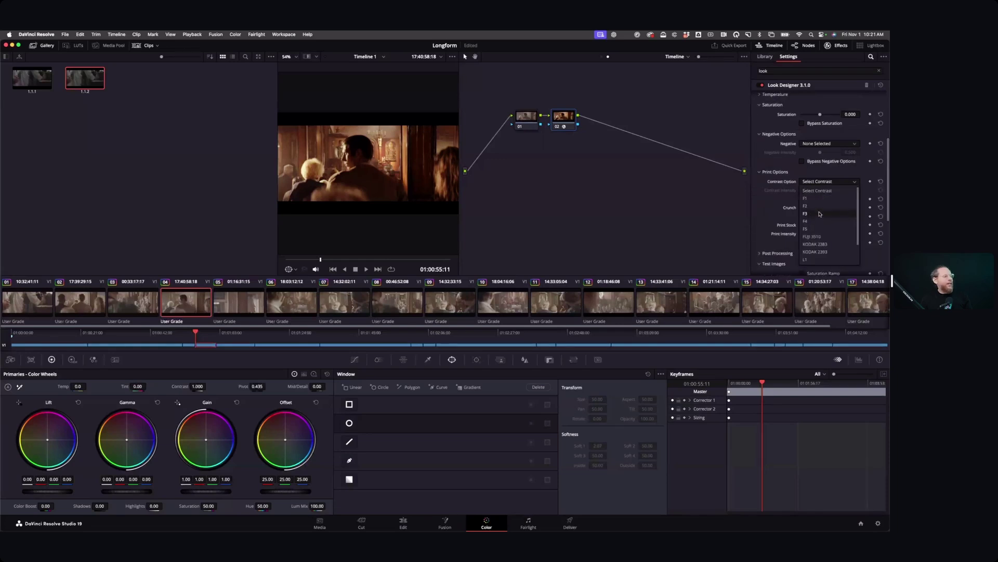
left_click(827, 209)
left_click_drag(821, 191, 802, 191)
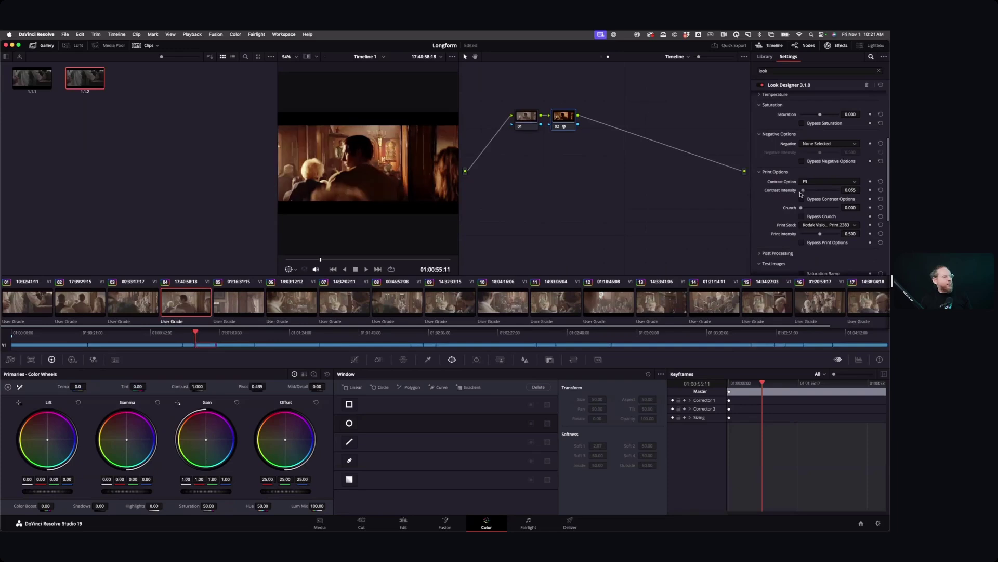
left_click(822, 183)
left_click(819, 191)
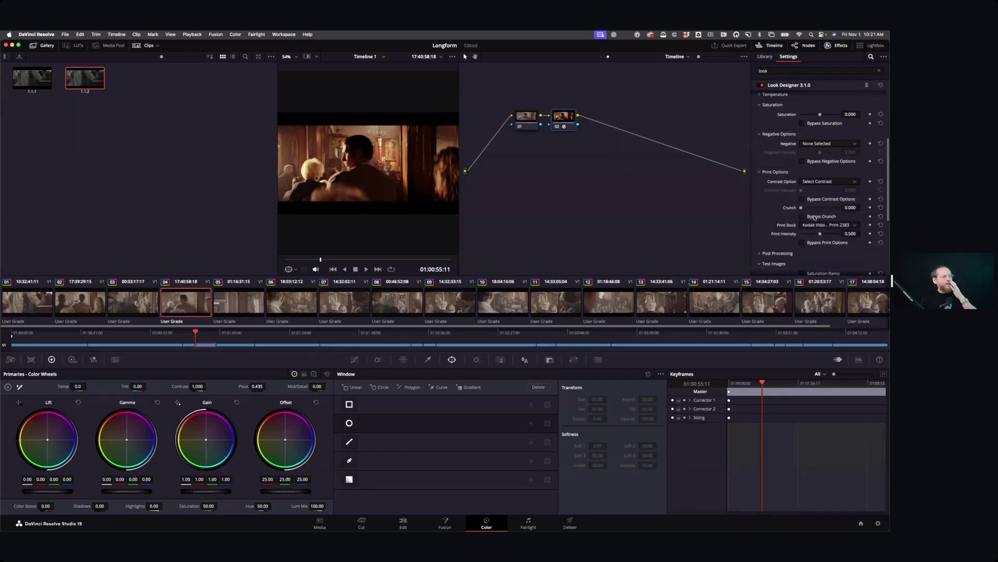
Apply Colourlab's Grainlab 3.1.0 to the first timeline node and set its camera selection to Arri LogC3 | Arri Wide Gamut v3.
left_click(529, 124)
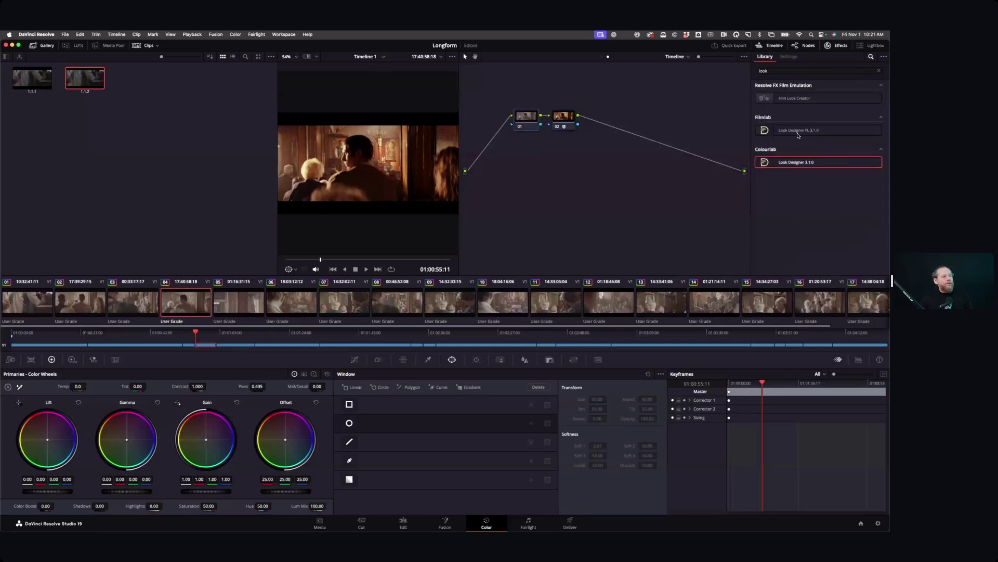
left_click(768, 69)
key("BackSpace")
key("BackSpace")
key("BackSpace")
key("BackSpace")
type("grai")
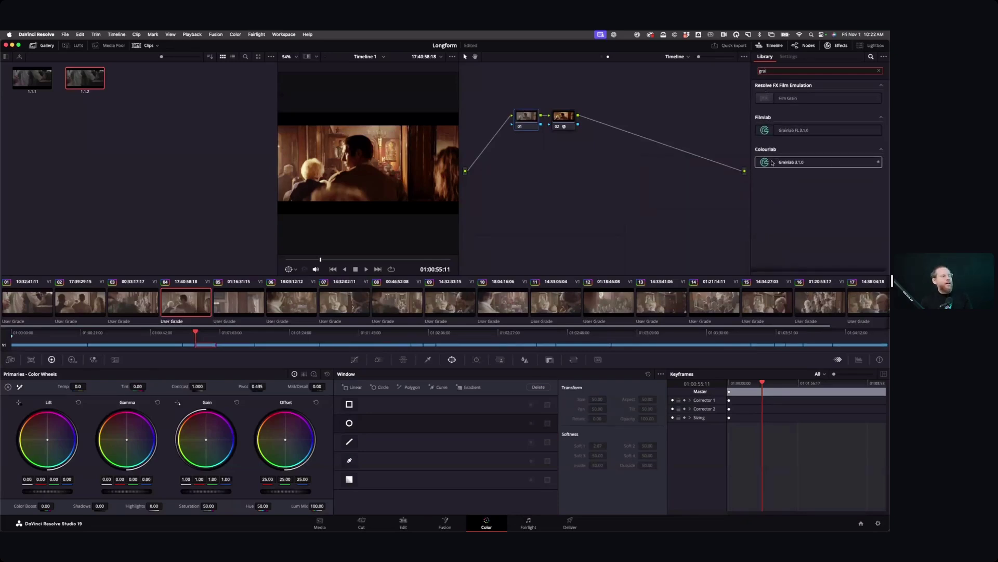
left_click_drag(776, 161, 530, 122)
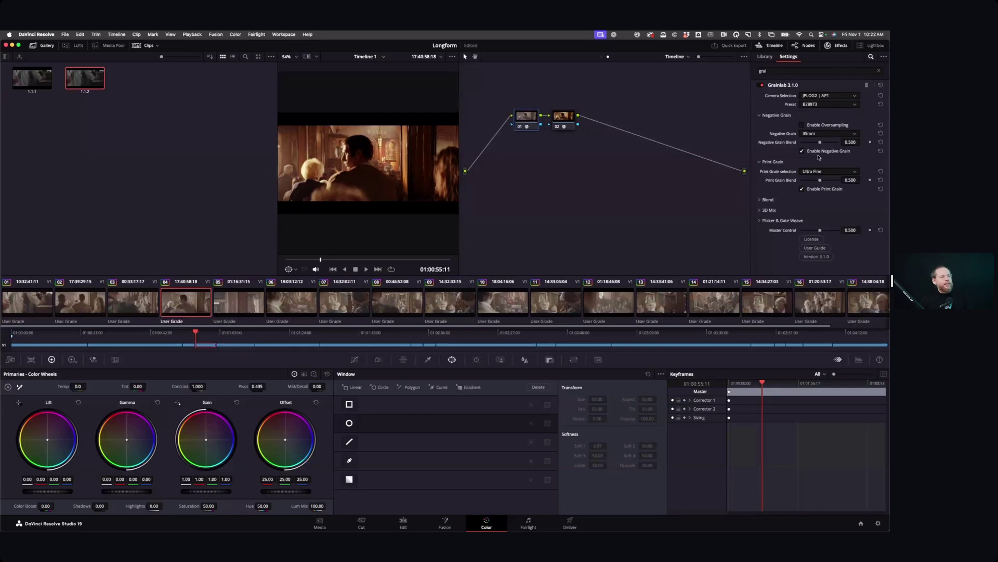
left_click(824, 95)
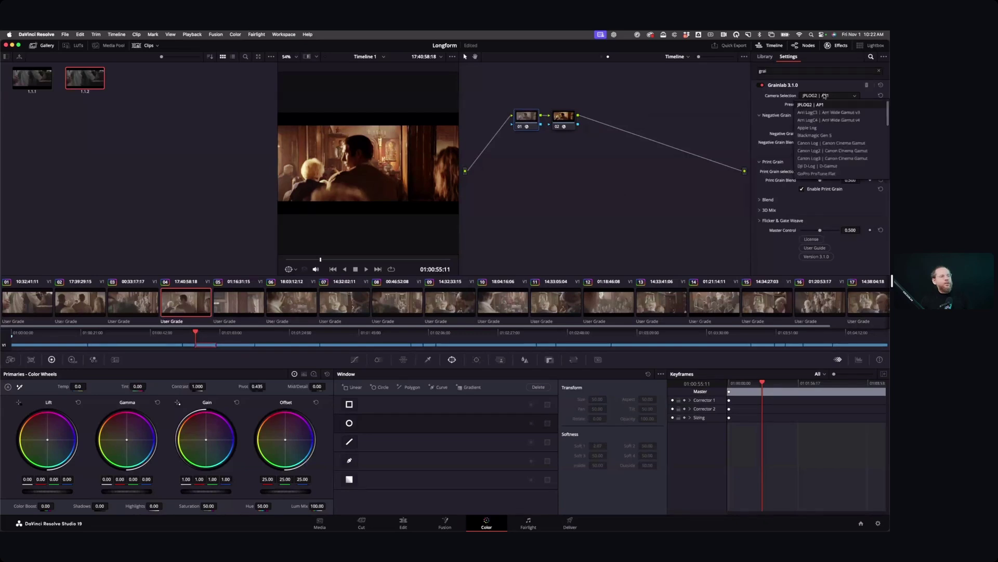
left_click(825, 113)
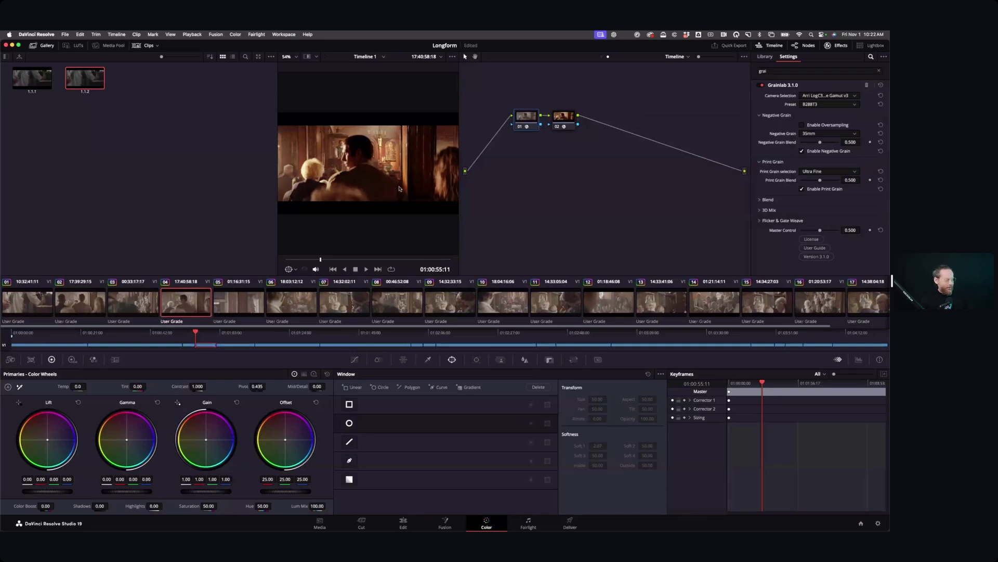
With the gallery hidden and the viewer enlarged, enable Grainlab's negative grain oversampling and turn off print grain.
left_click(42, 46)
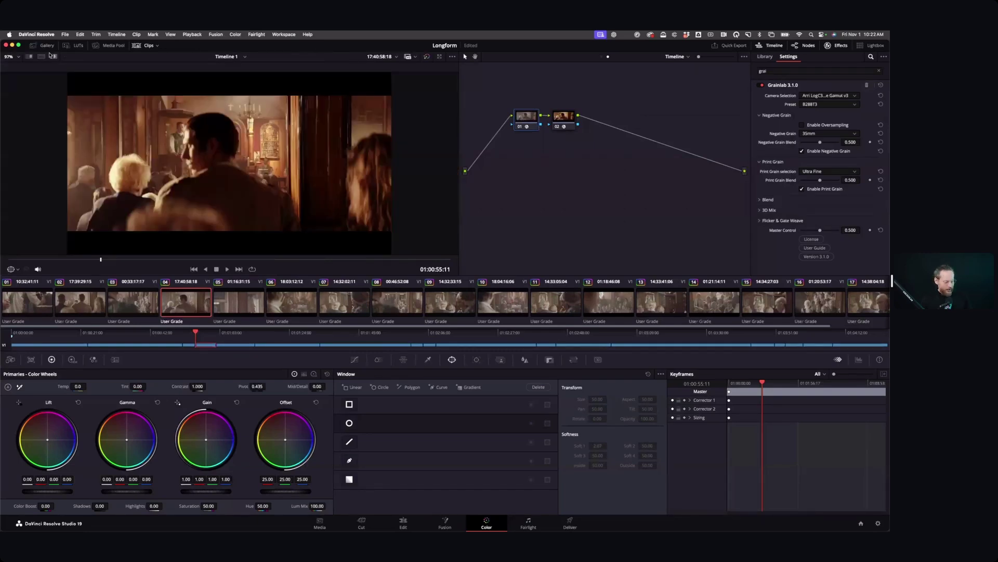
left_click(52, 56)
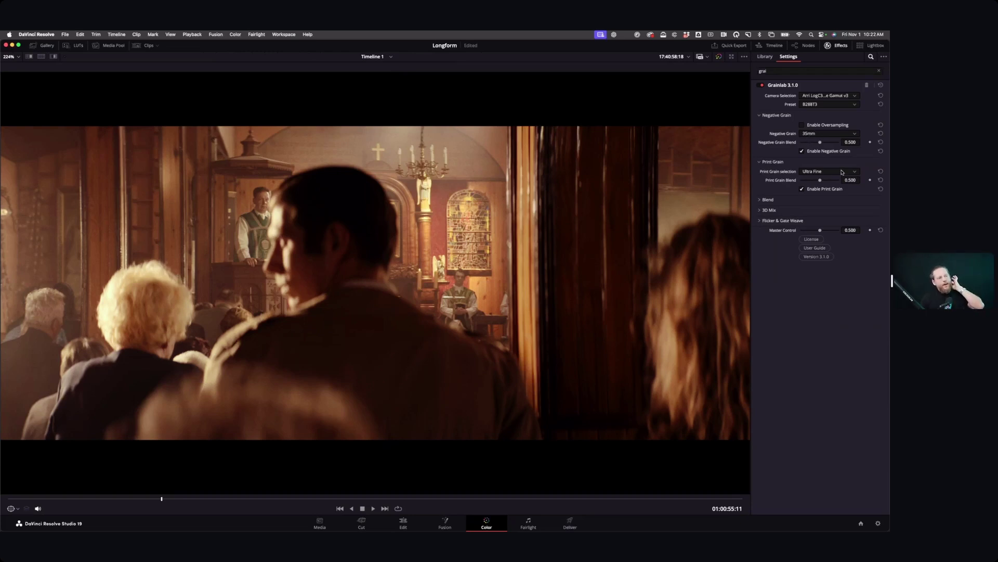
left_click(802, 126)
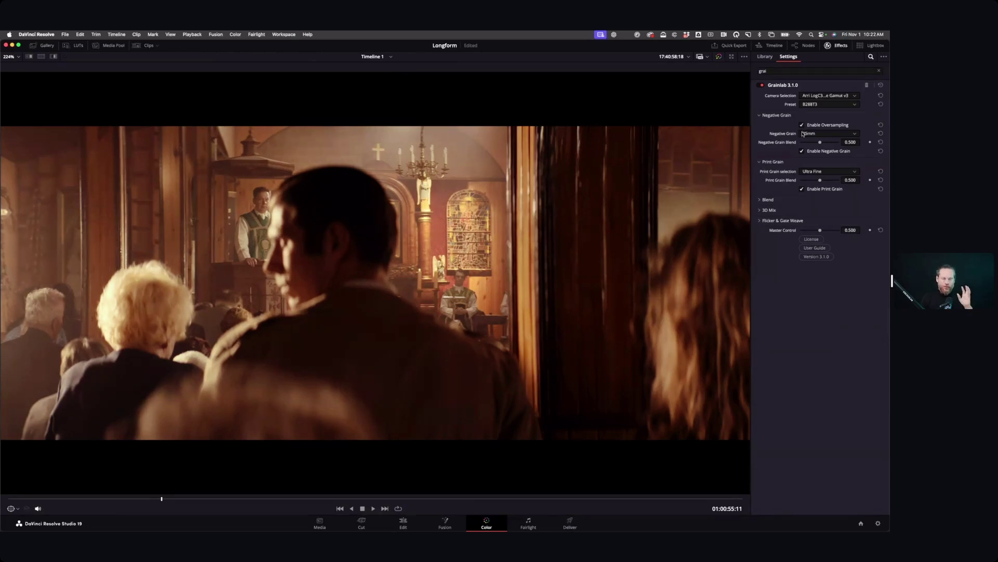
left_click(801, 189)
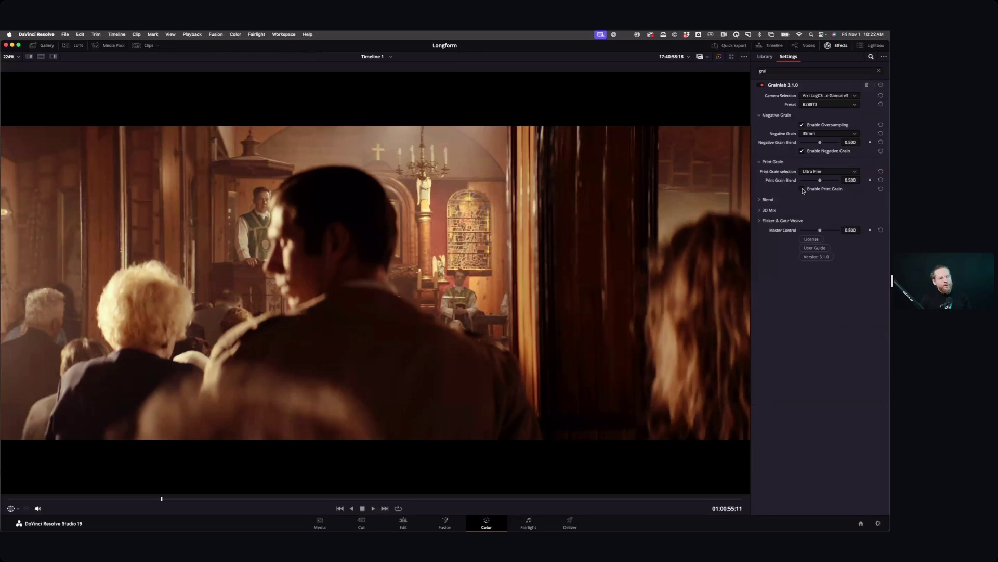
Examine the grain on the magnified image and compare it with all grades bypassed.
scroll(503, 240, "up", 5)
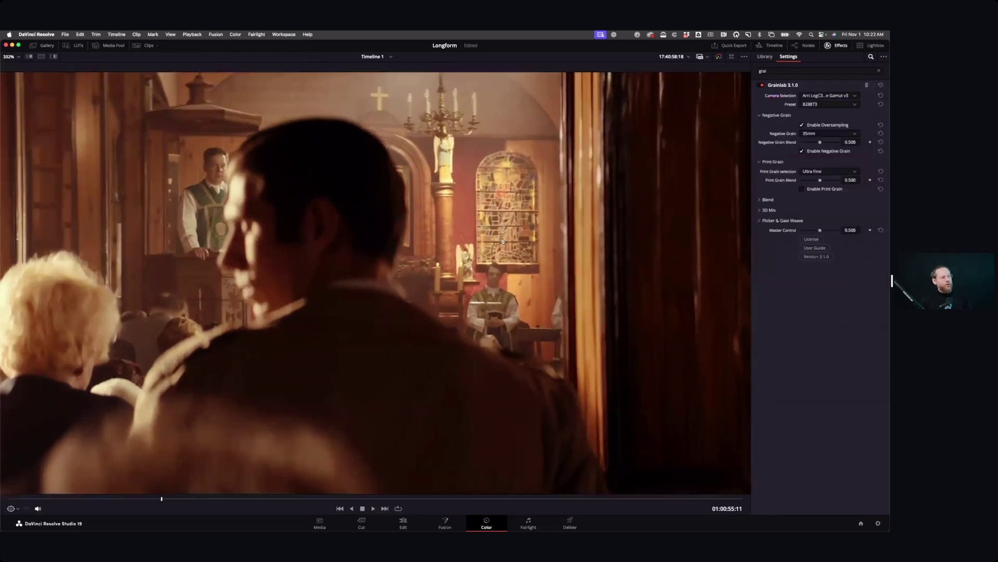
scroll(503, 241, "up", 1)
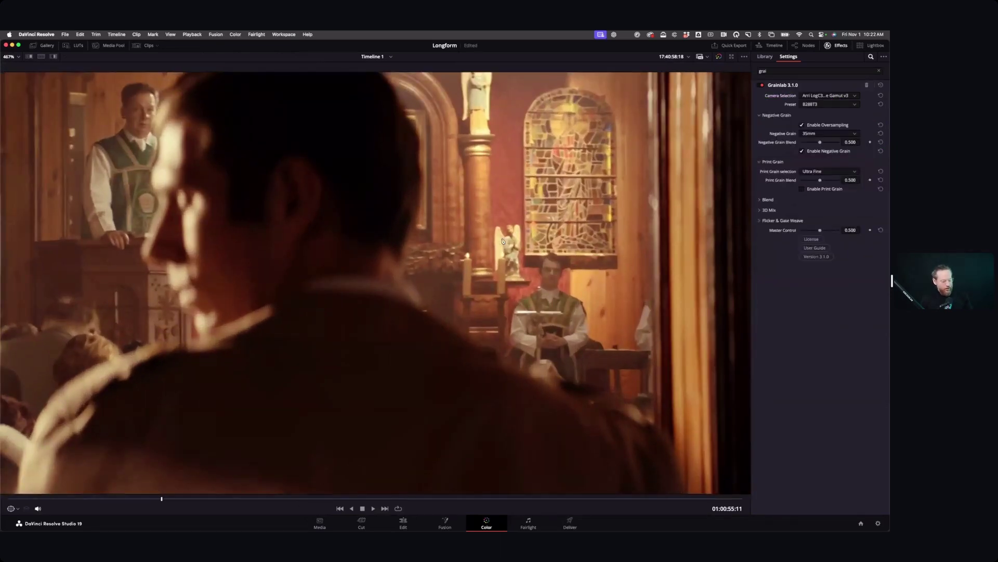
key("shift+d")
key("shift+d")
scroll(503, 240, "down", 5)
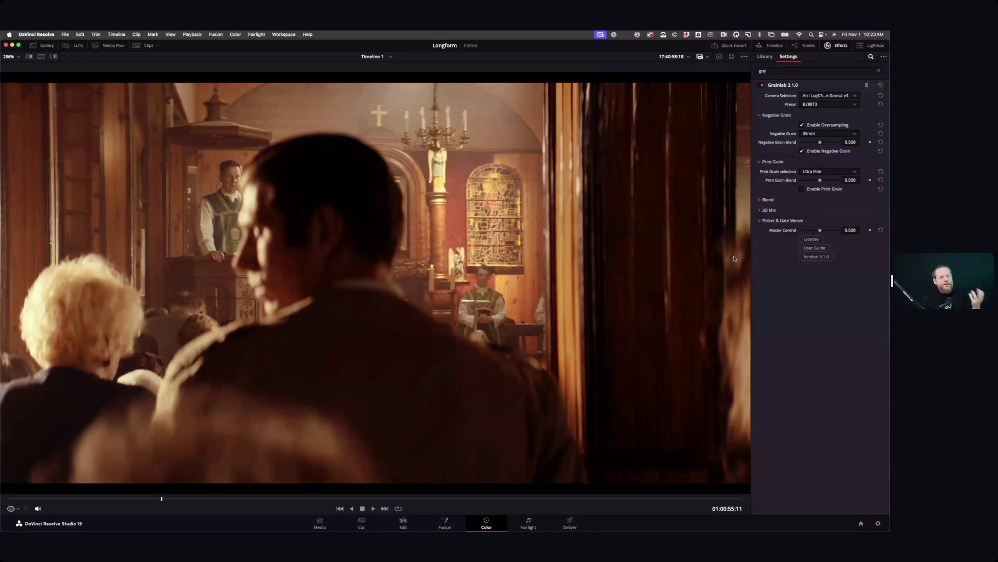
Set Grainlab's print grain selection to Strong with a blend of 0.550, and raise the master control to 0.881.
left_click(842, 174)
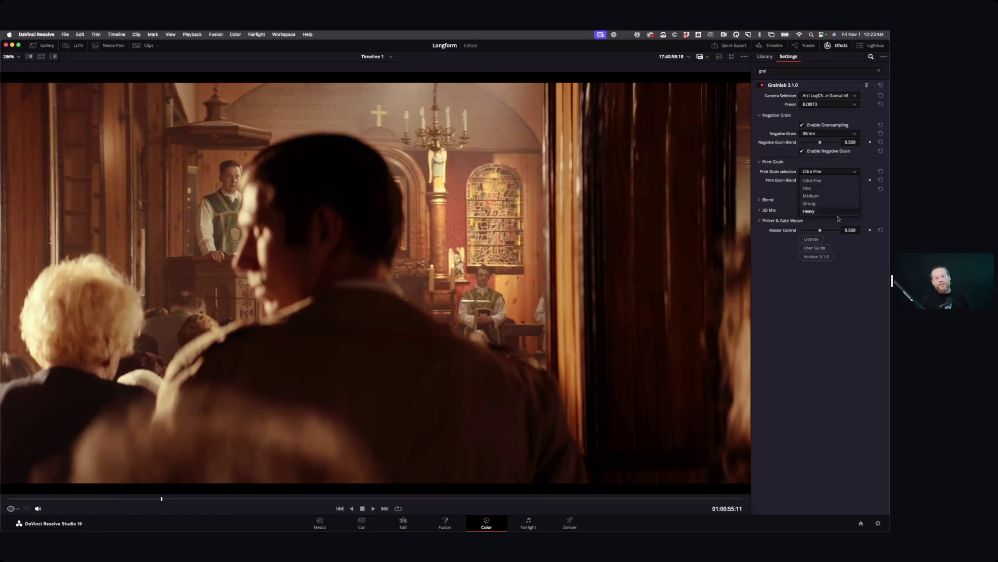
left_click(816, 204)
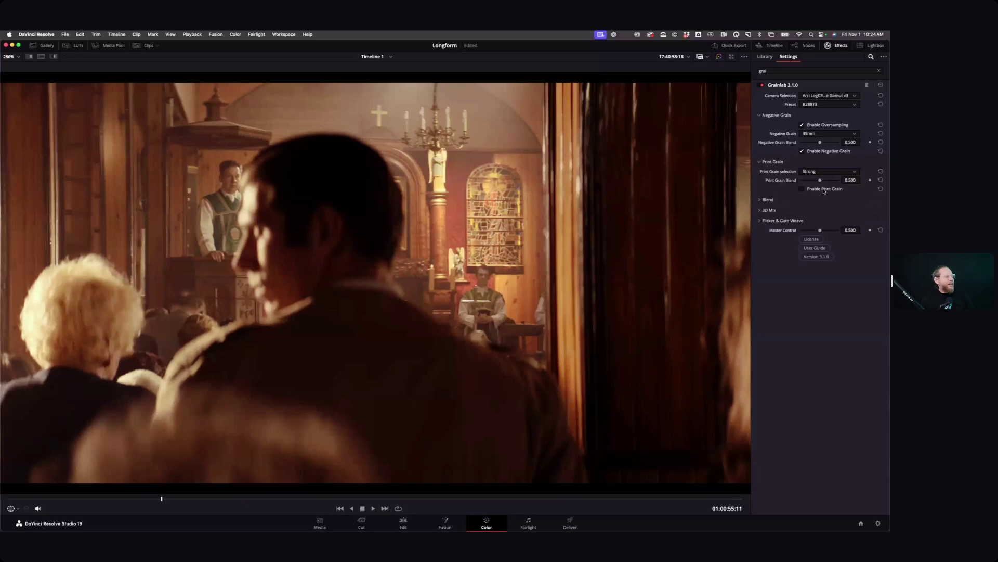
left_click_drag(820, 180, 822, 181)
left_click_drag(820, 231, 823, 232)
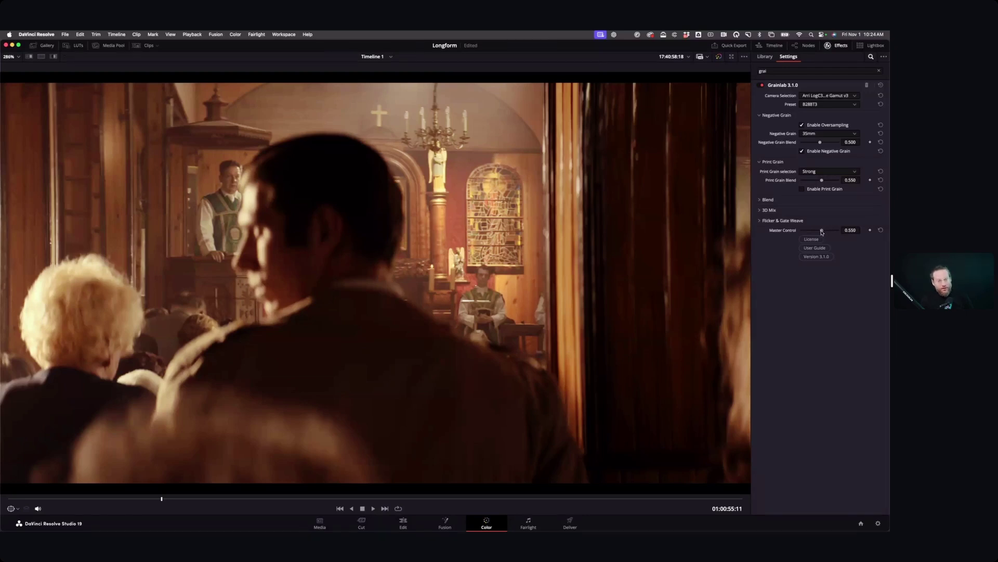
left_click_drag(845, 232, 834, 235)
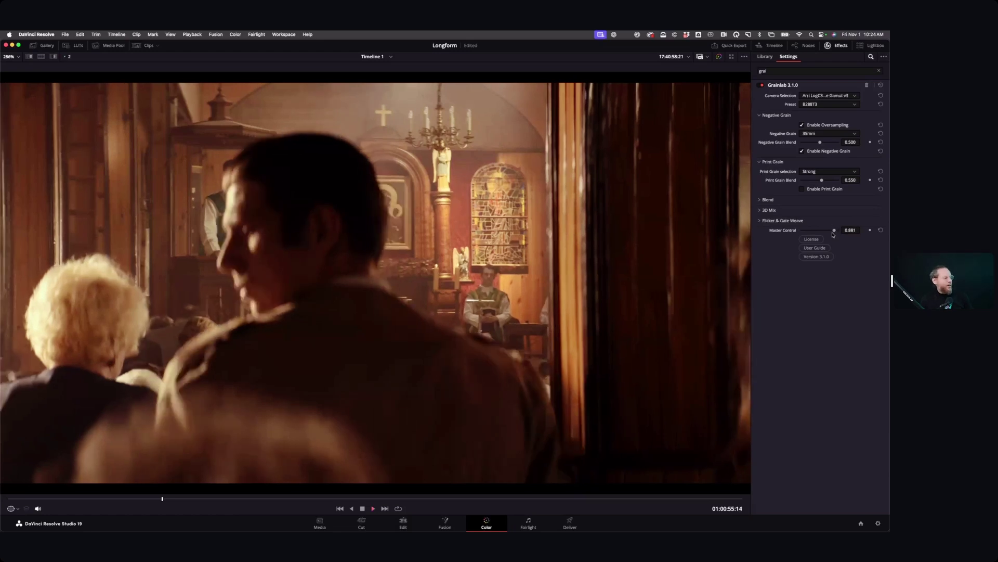
Play the church clip in the enlarged viewer to check the grain in motion.
key("space")
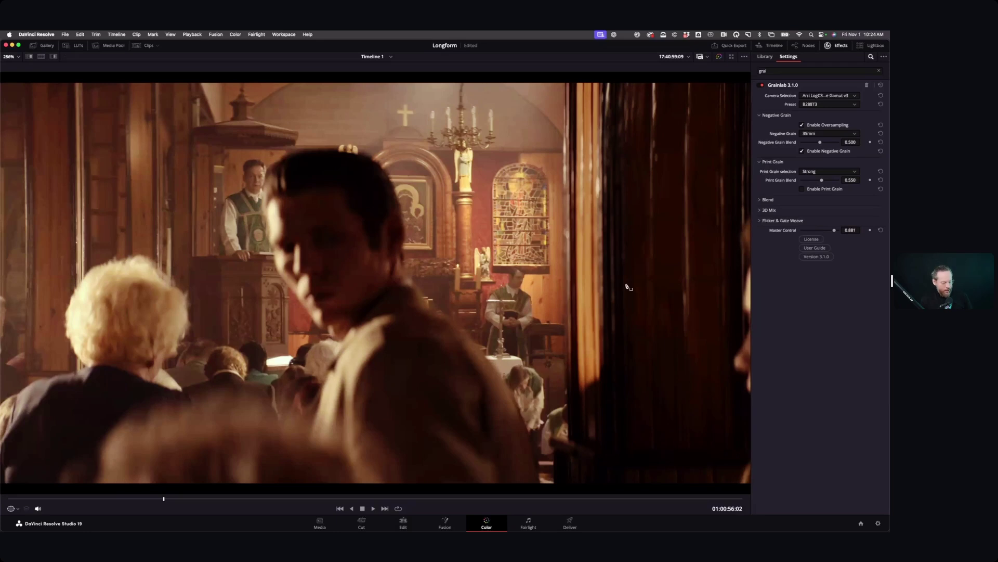
key("alt+f")
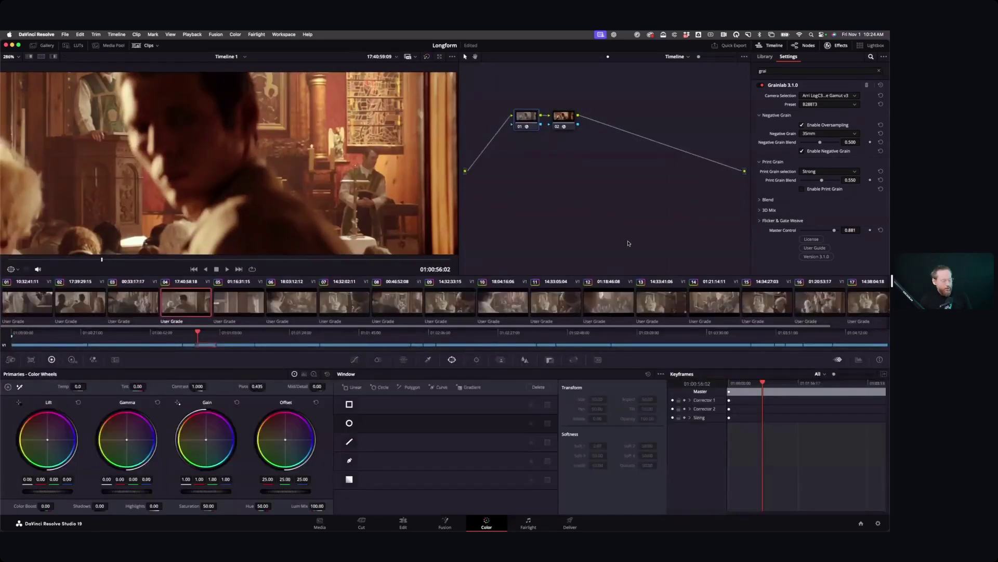
key("alt+f")
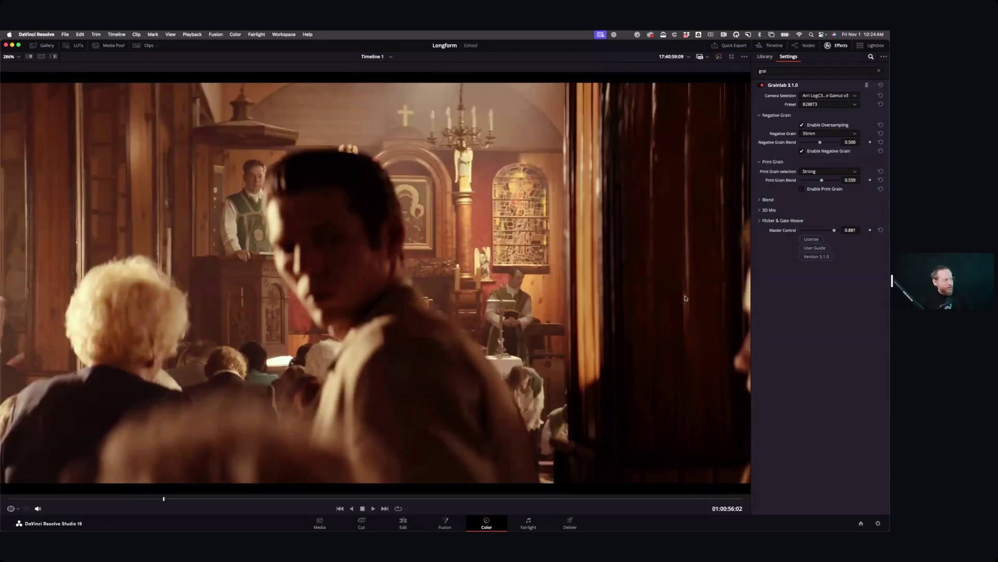
key("space")
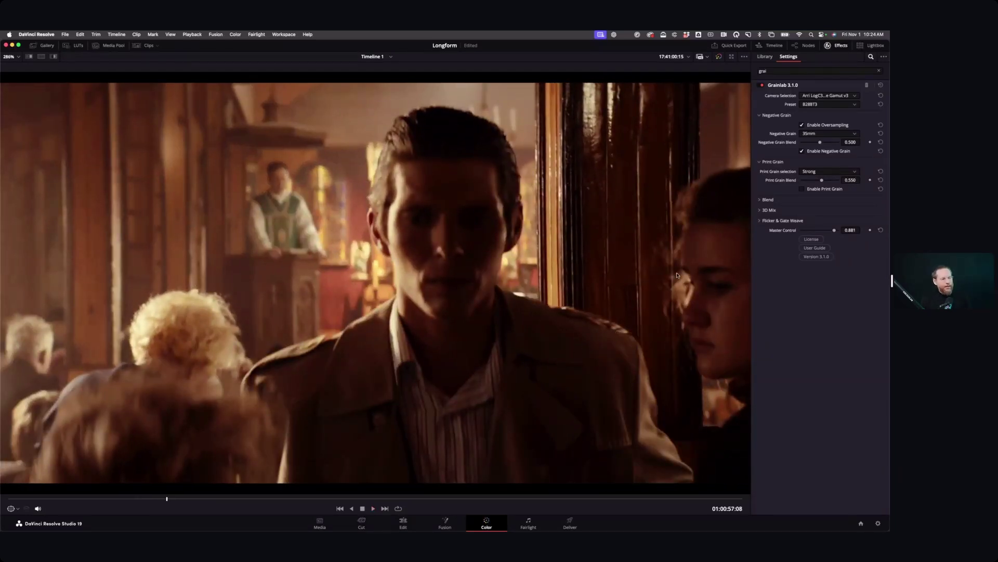
Enable gate weave and flicker in Grainlab's Flicker & Gate Weave settings and play the clip to check them.
left_click(760, 220)
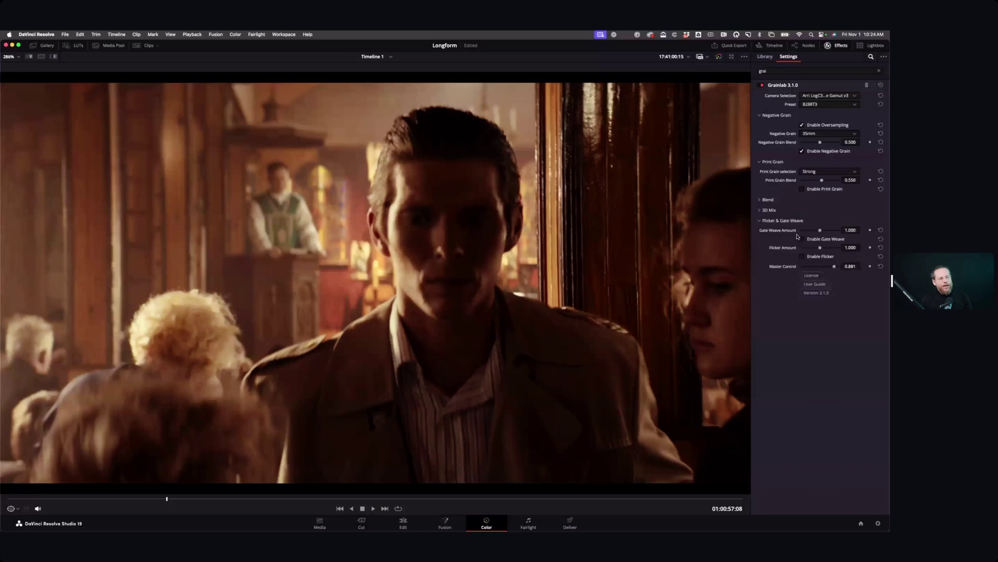
left_click(802, 238)
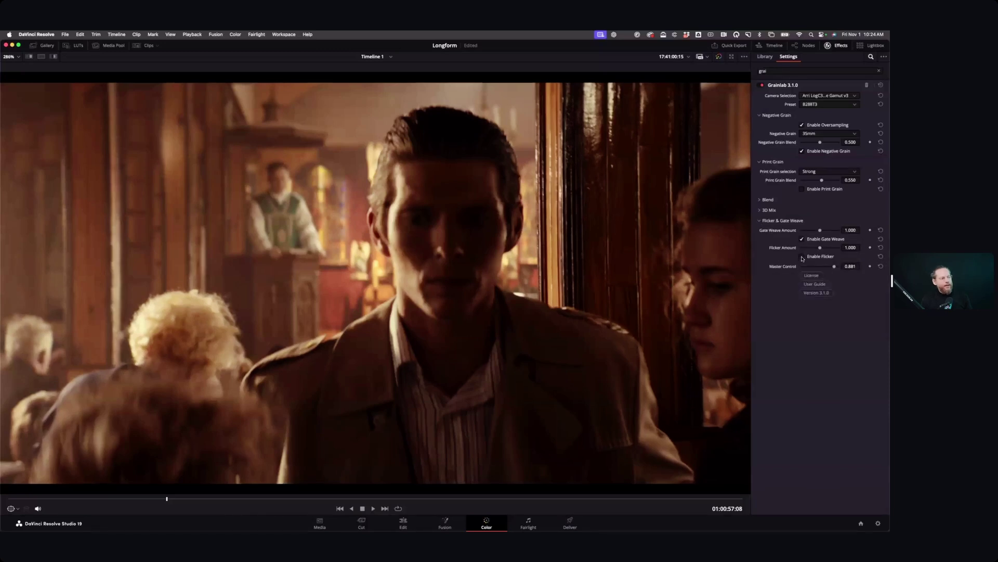
key("space")
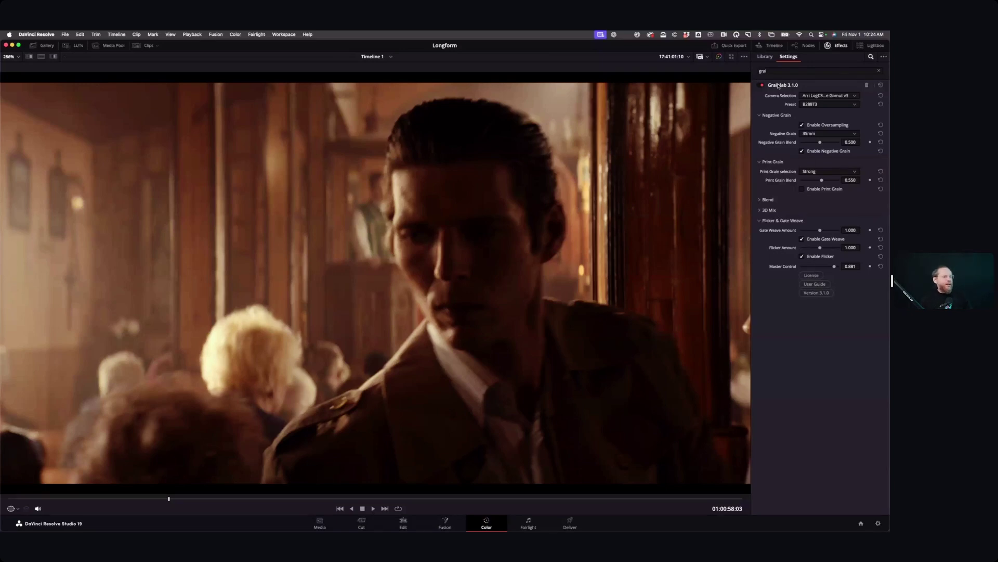
Compare the image with Grainlab switched off and on, leaving the effect enabled.
left_click(762, 86)
left_click(762, 86)
left_click(762, 86)
left_click(762, 86)
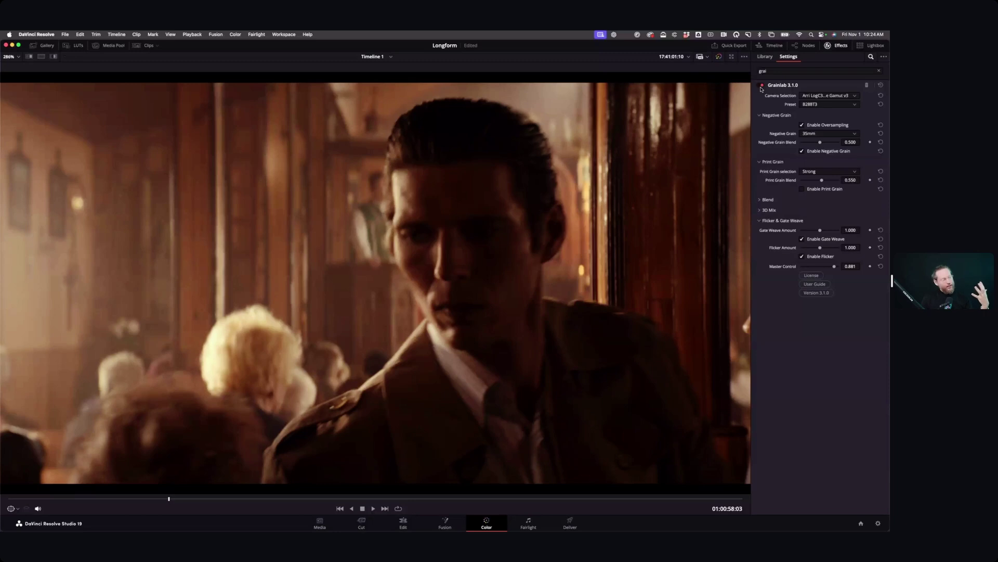
left_click(761, 86)
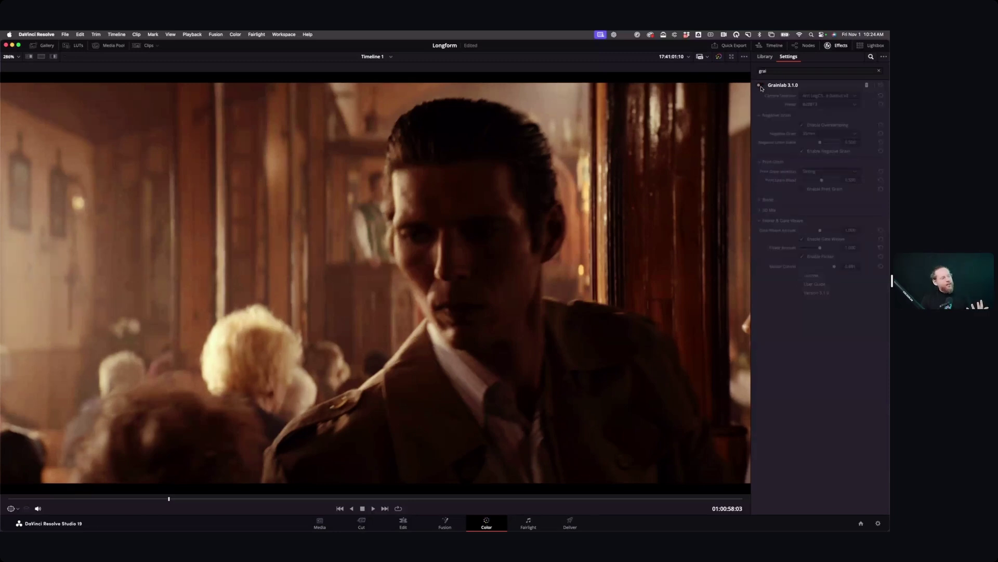
left_click(761, 86)
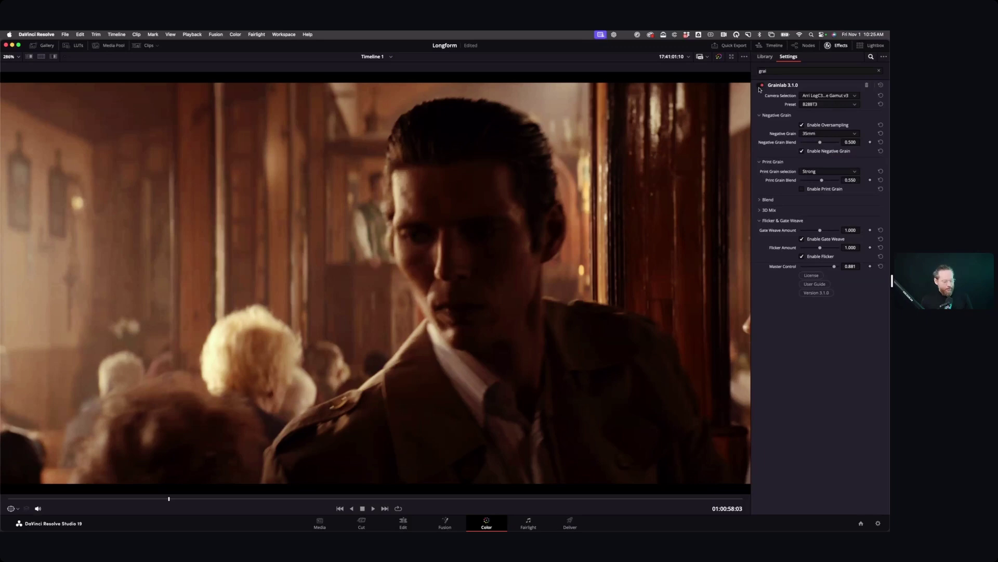
Restore the standard Color page layout, fit the image to the viewer, and play on into clip 05 to review the look.
key("alt+f")
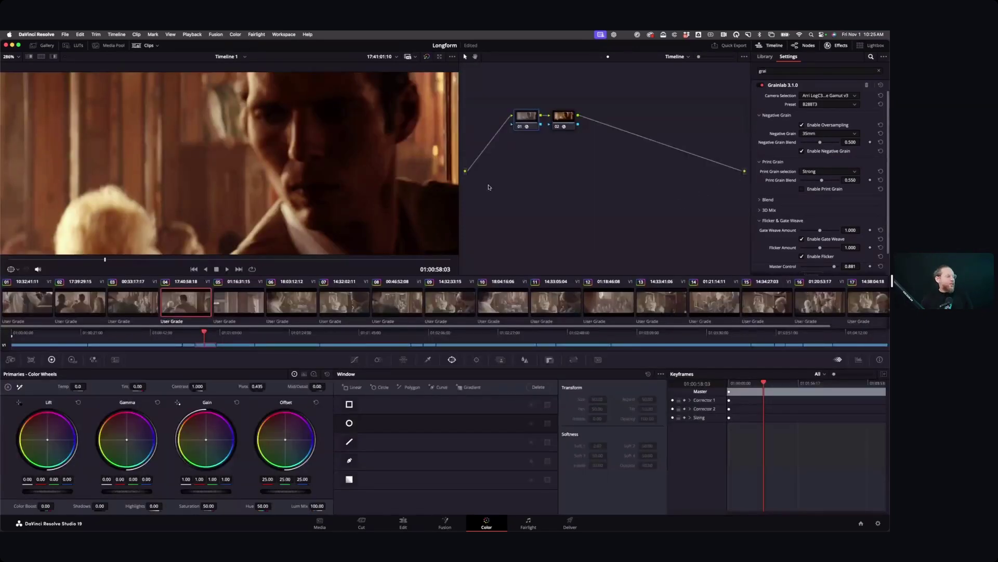
key("shift+z")
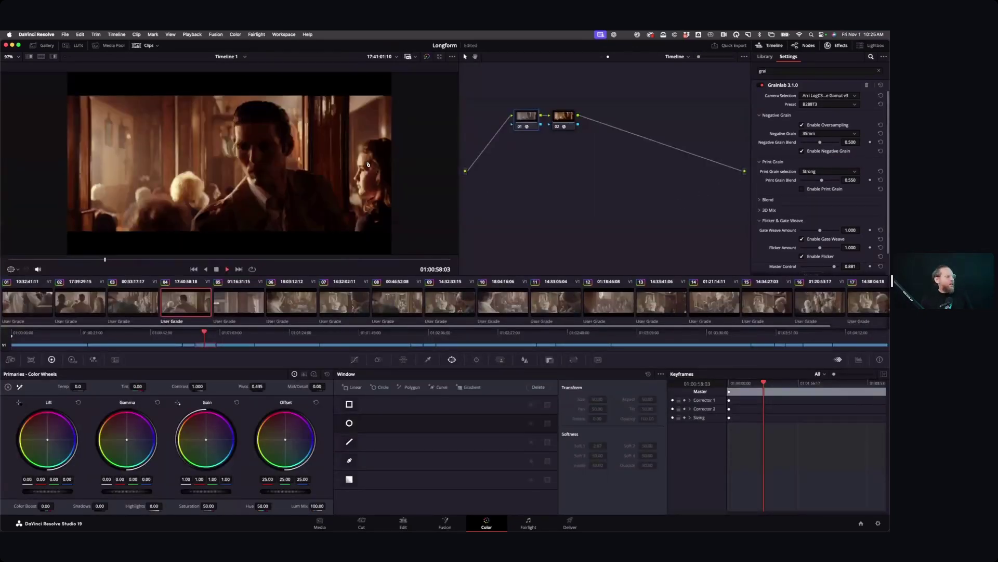
key("space")
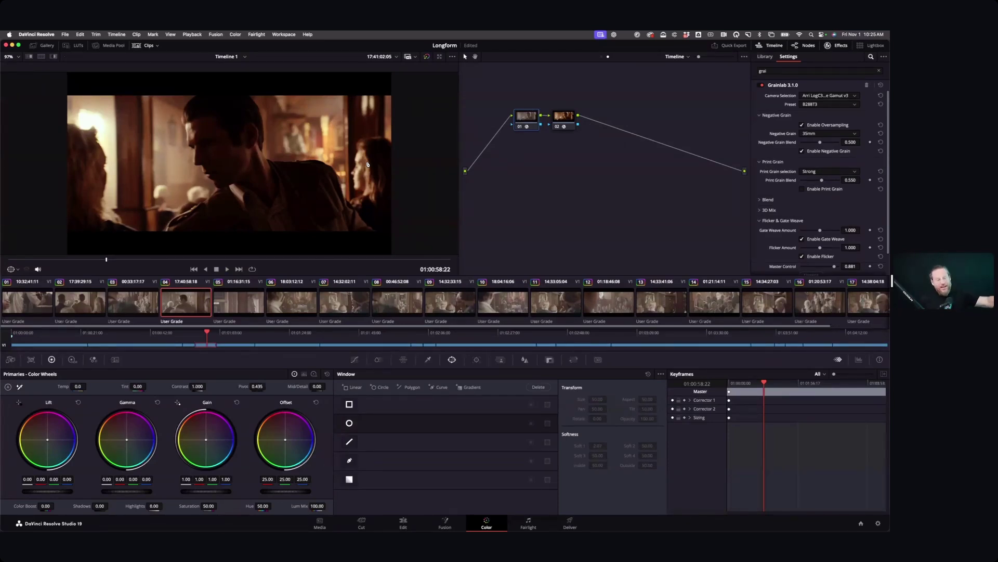
key("space")
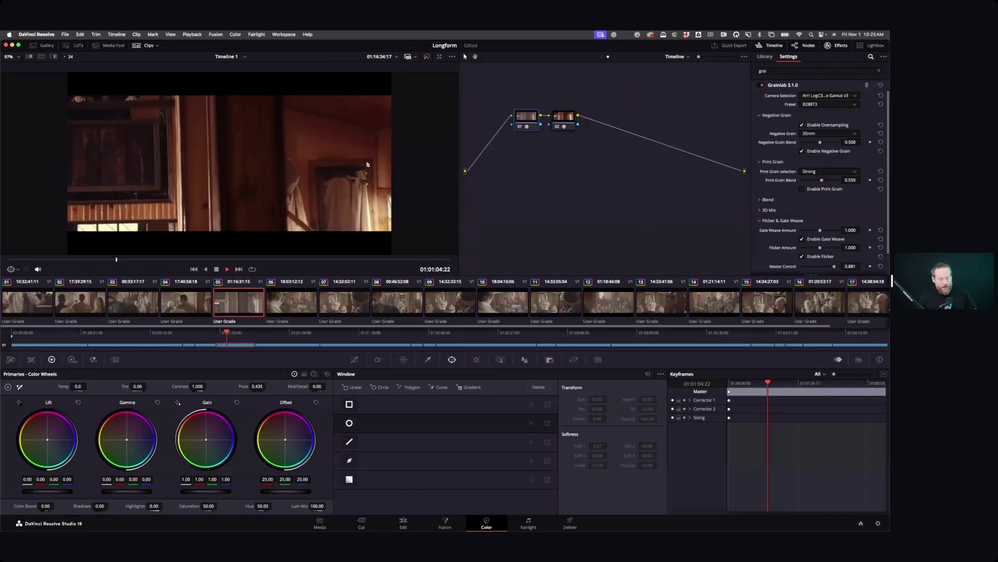
key("space")
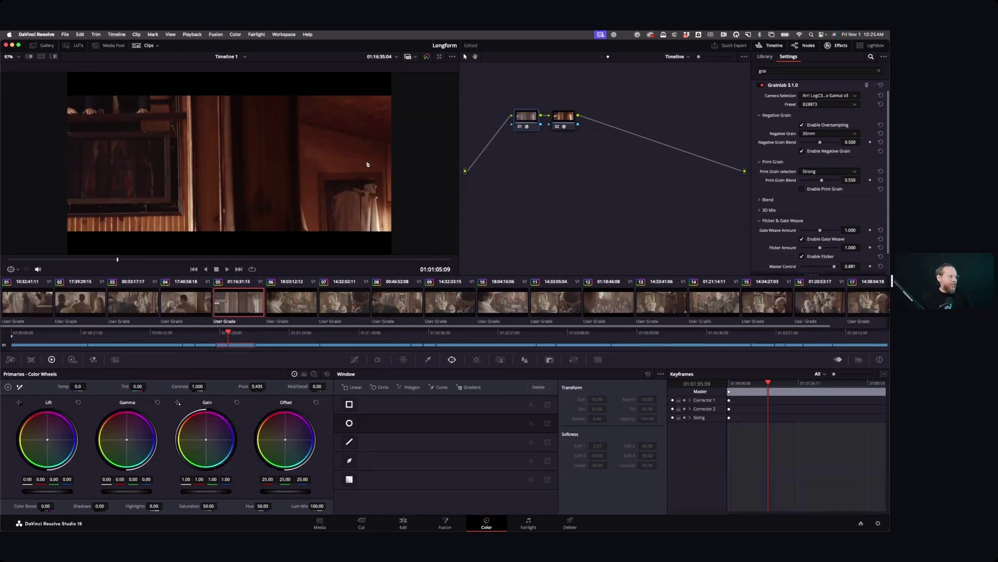
Switch the node graph to clip level, go to clip 02, and open its AI node's Colourlab Ai settings after checking the CDL node.
left_click(601, 58)
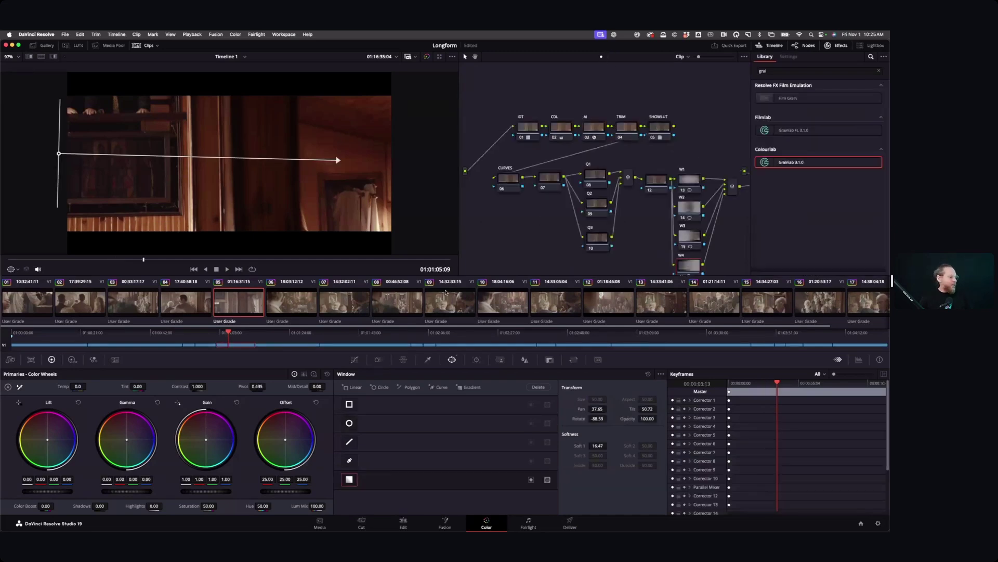
key("space")
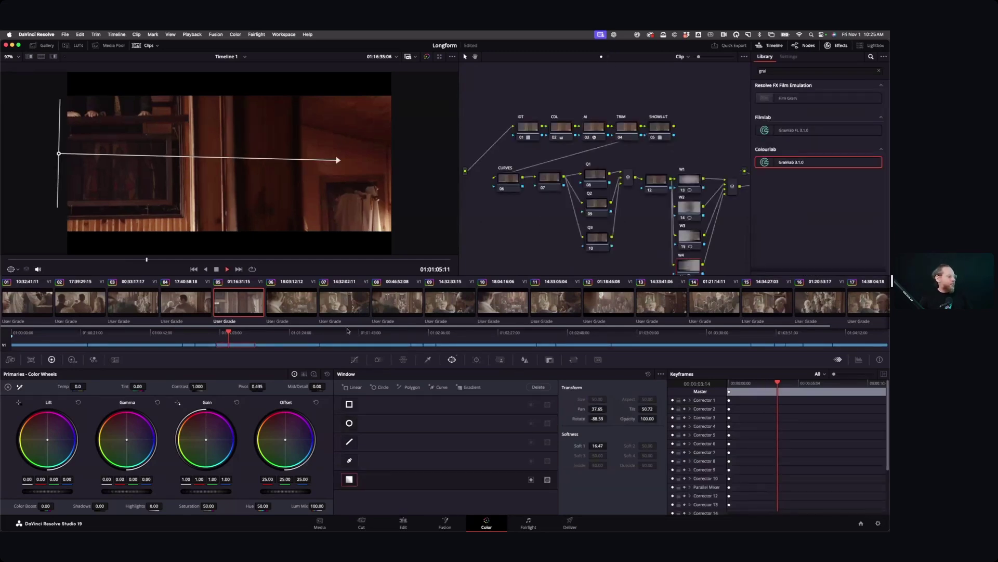
left_click(79, 308)
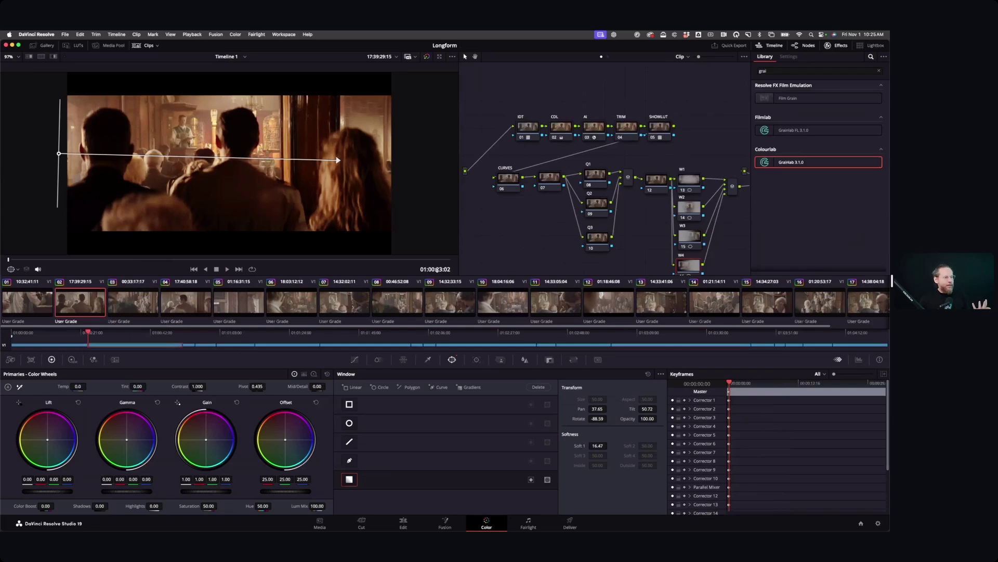
left_click(593, 137)
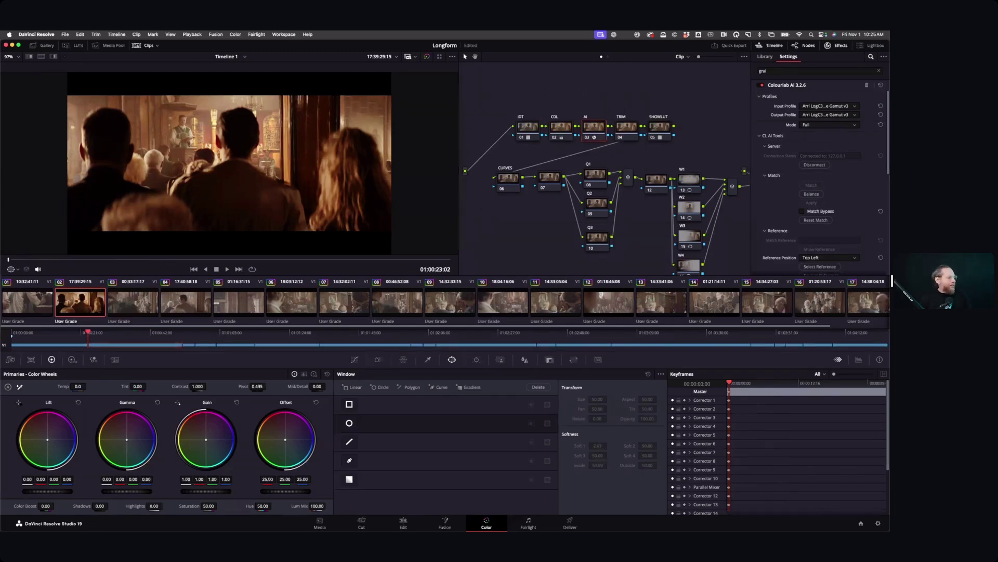
left_click(565, 130)
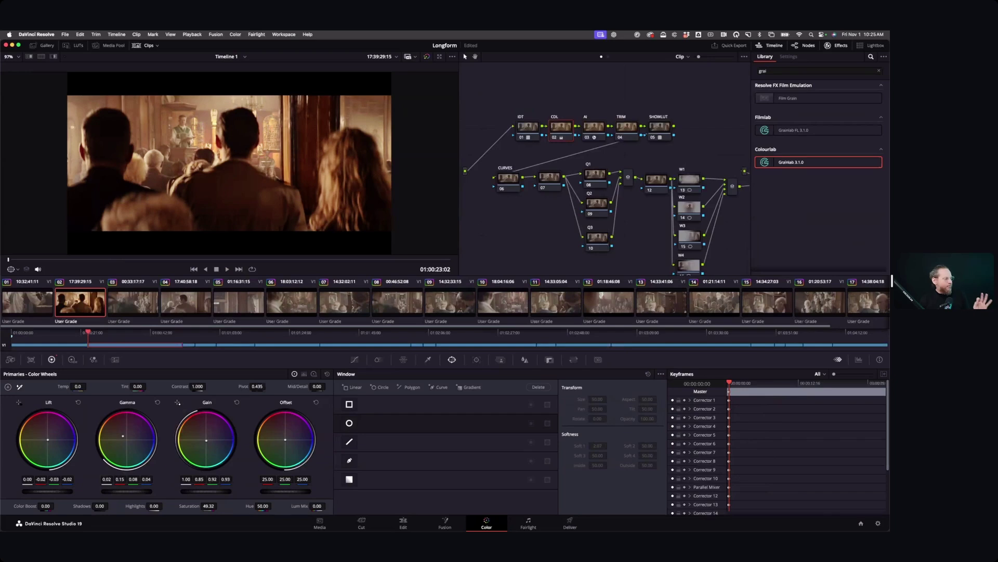
left_click(594, 131)
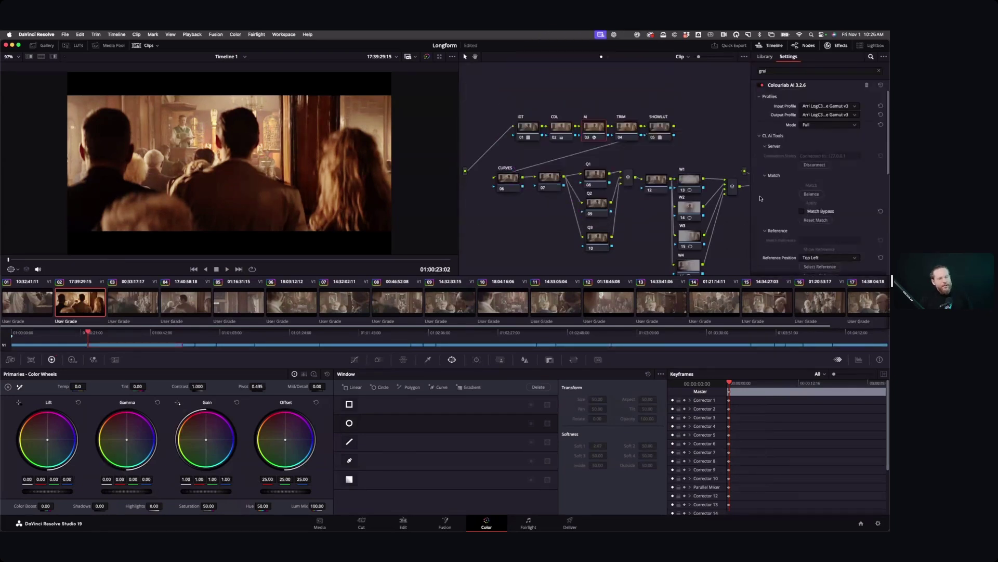
Save the current frame of clip 02 as the Colourlab Ai match reference.
scroll(832, 235, "down", 3)
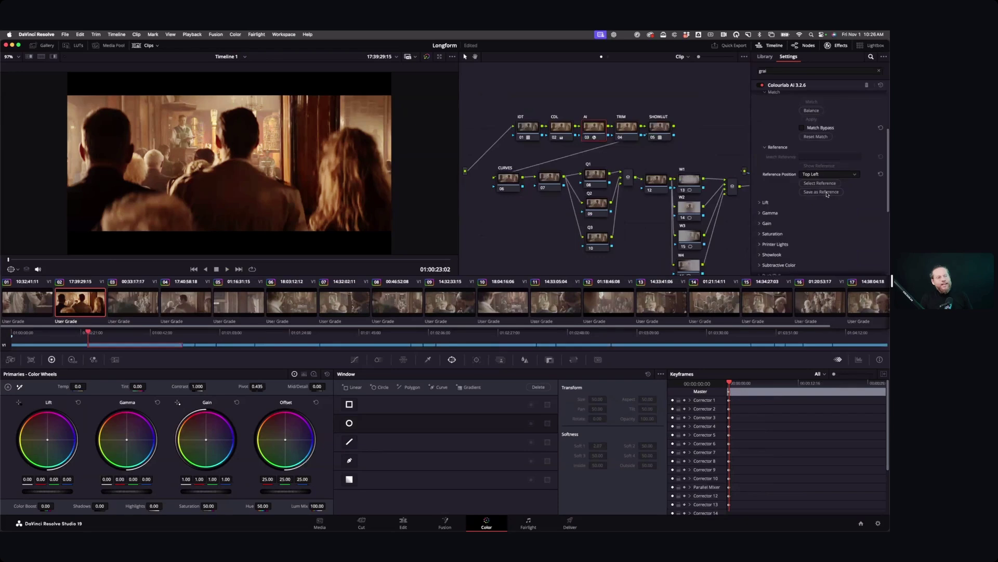
left_click(827, 194)
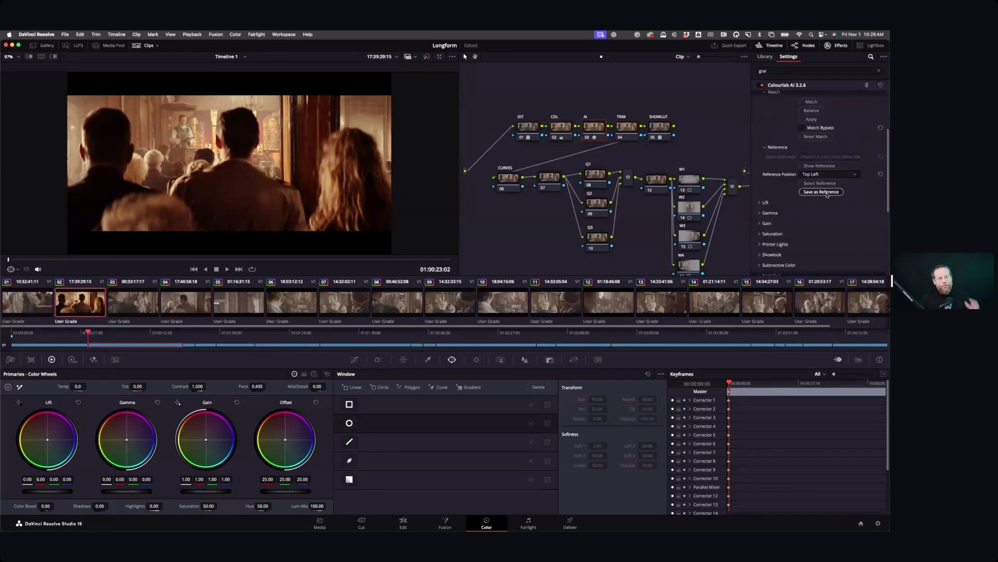
left_click(819, 165)
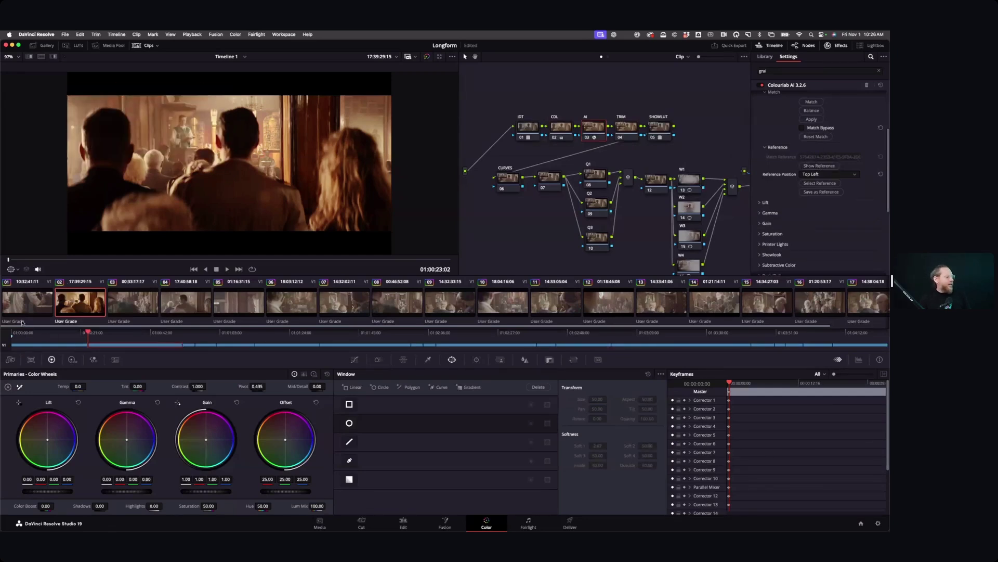
Update all clip thumbnails and go to clip 01.
right_click(29, 307)
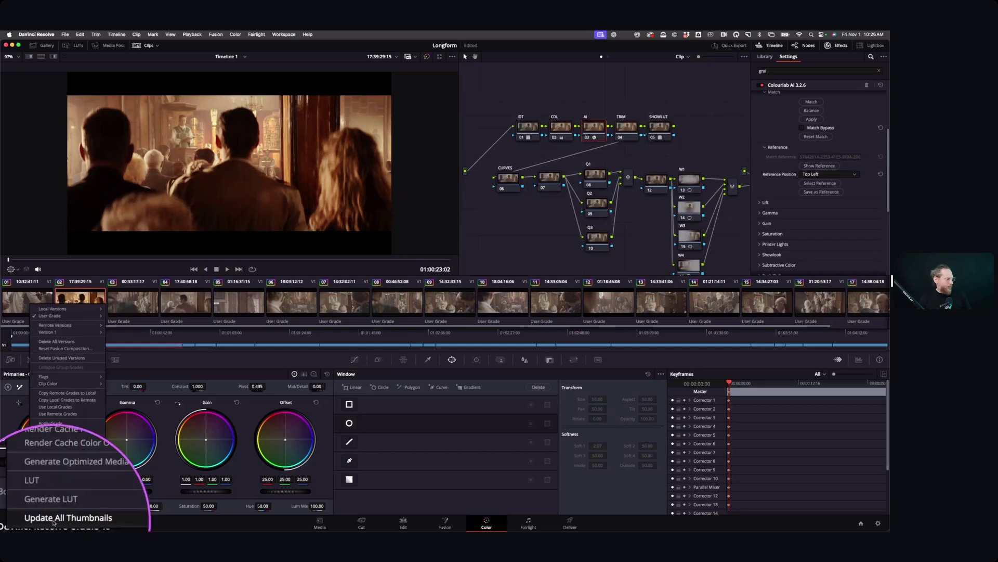
left_click(54, 519)
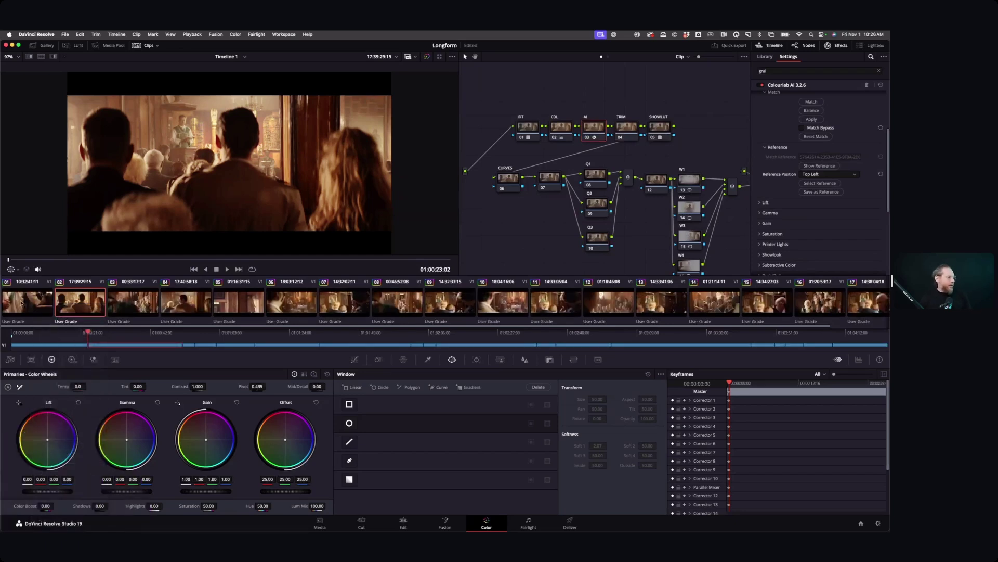
left_click(20, 303)
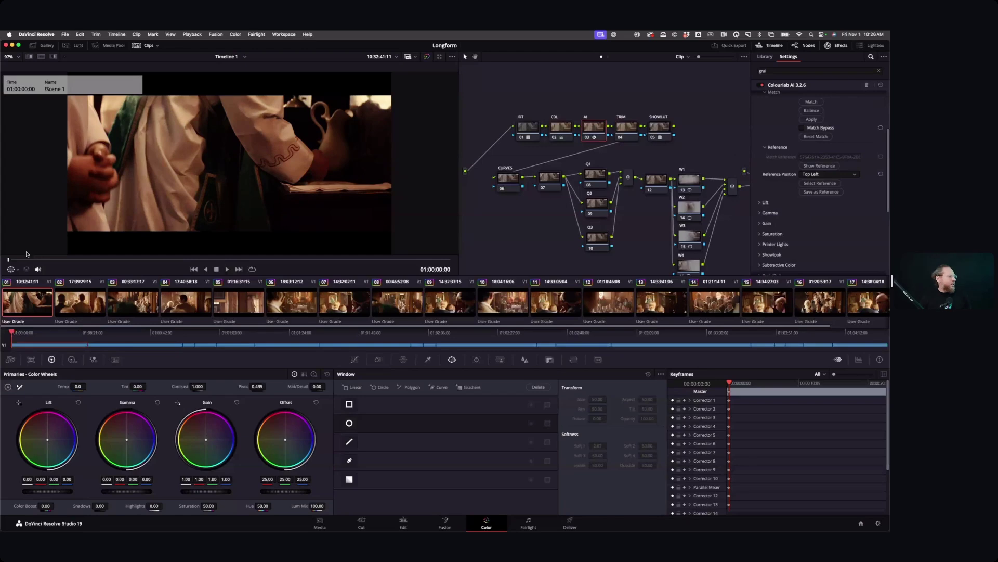
Scrub through clip 01 to 01:00:08:07 and match that frame to the saved reference with Colourlab Ai.
left_click_drag(24, 261, 149, 264)
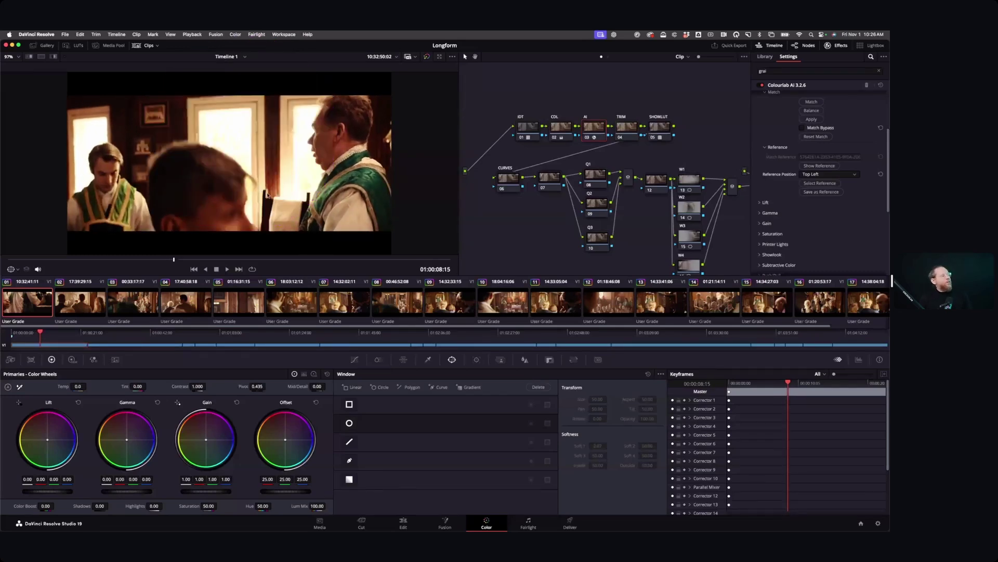
left_click(167, 259)
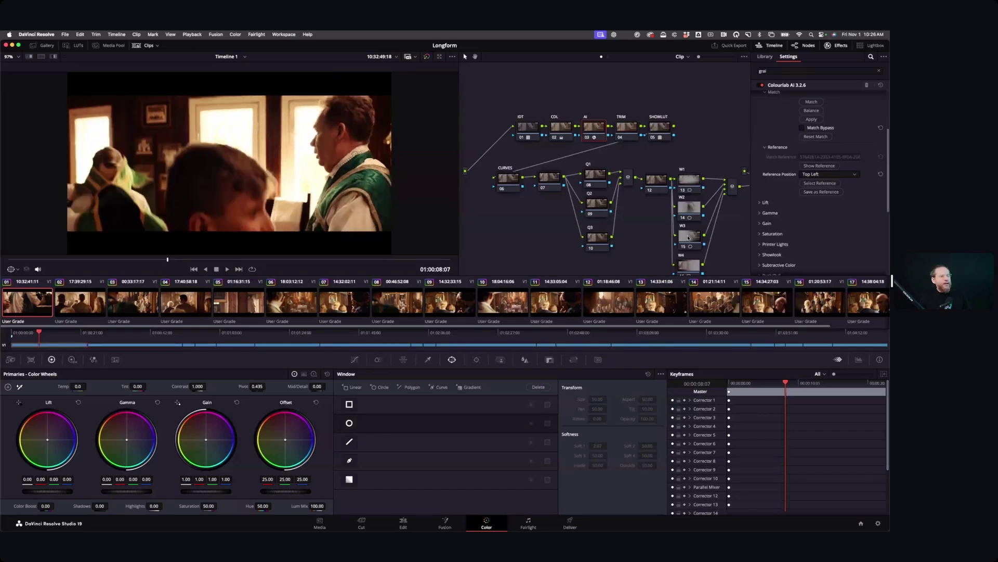
left_click(812, 103)
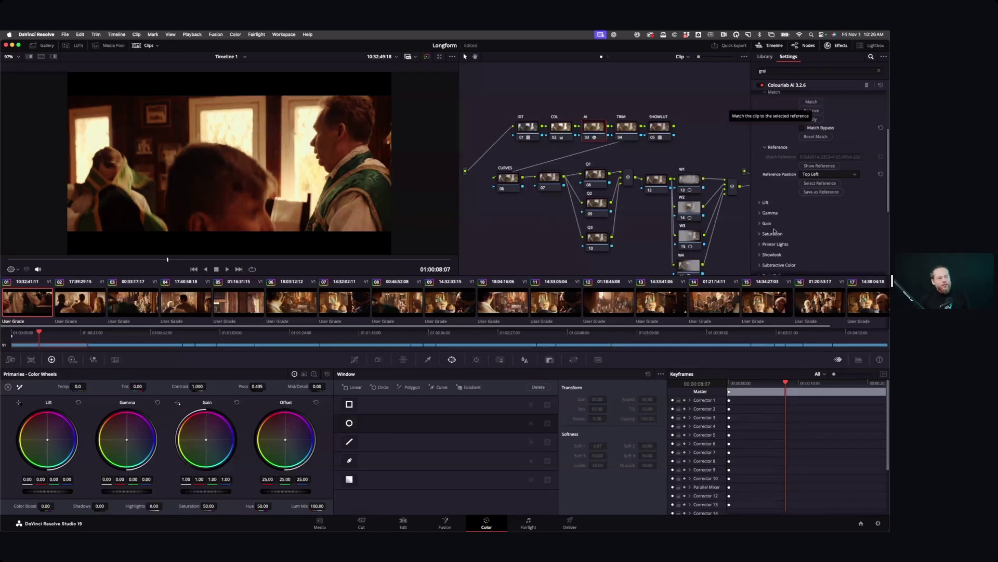
Expand the Lift, Gamma, Gain and Saturation controls of clip 01's Colourlab Ai effect.
left_click(758, 203)
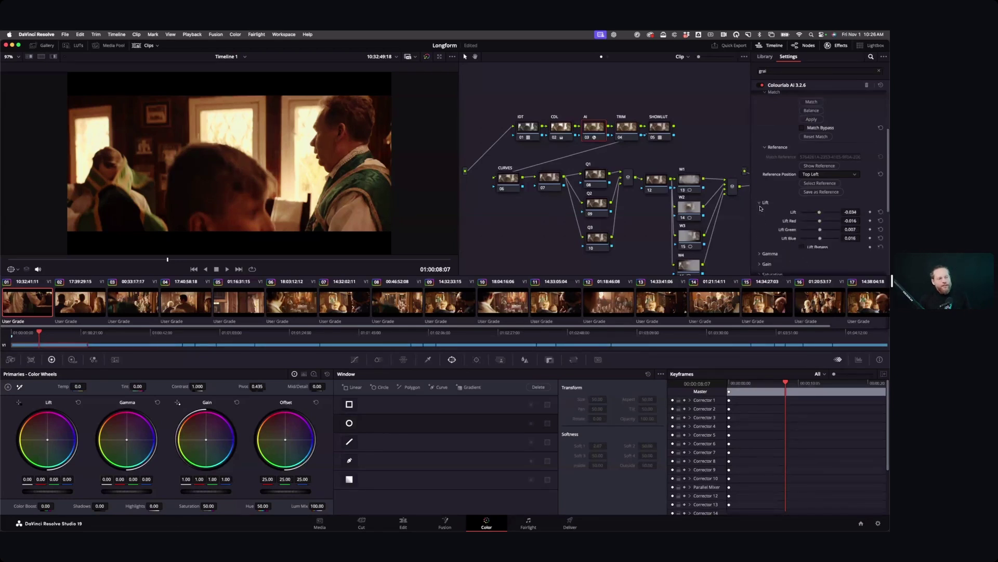
scroll(764, 219, "down", 3)
left_click(760, 196)
scroll(760, 208, "down", 2)
left_click(760, 209)
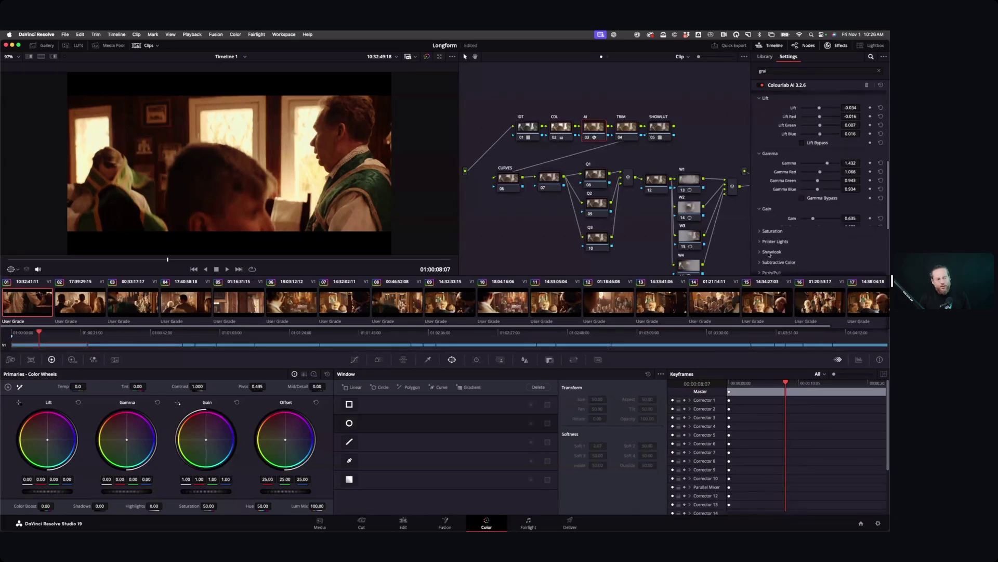
left_click(813, 264)
scroll(833, 217, "down", 1)
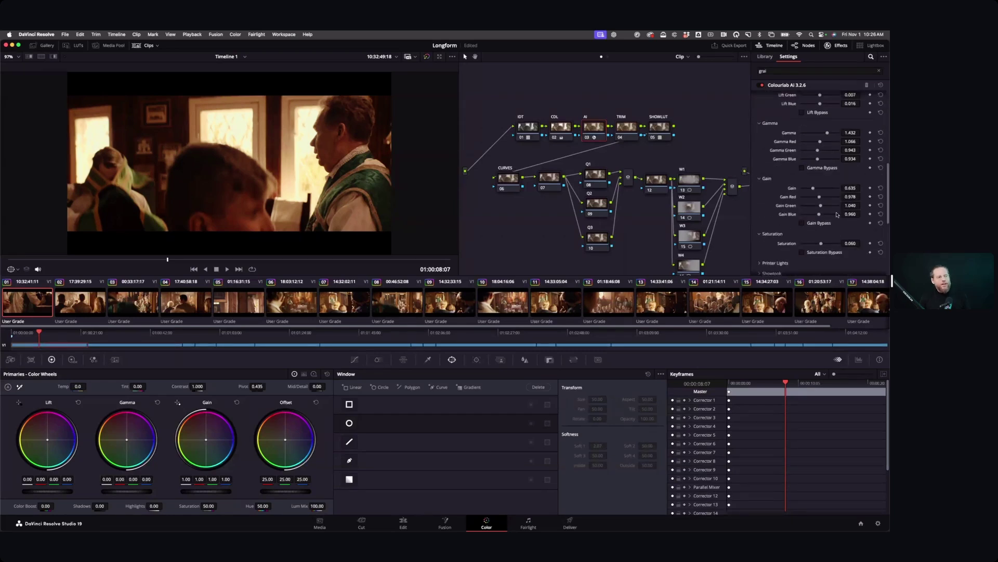
Enable keyframing for the Colourlab Ai saturation, gain, gamma and lift parameters at 01:00:08:07 in clip 01.
left_click(870, 242)
left_click(870, 214)
left_click(870, 206)
left_click(870, 196)
left_click(870, 158)
left_click(870, 150)
left_click(870, 141)
scroll(873, 139, "up", 2)
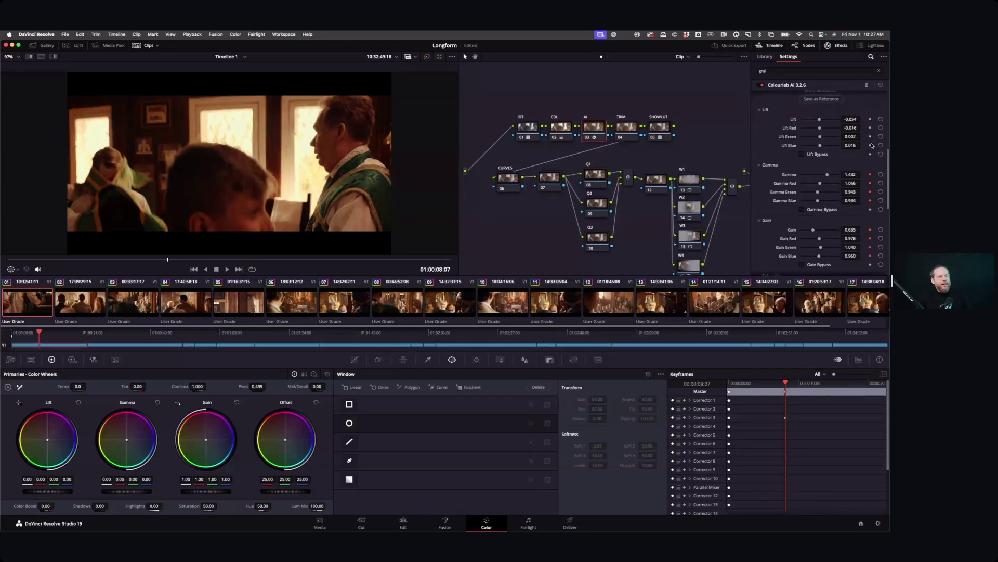
left_click(870, 136)
Match clip 01 to the reference at 01:00:00:02 and 01:00:06:10, keyframing the Colourlab Ai grade at both frames.
left_click_drag(165, 260, 9, 261)
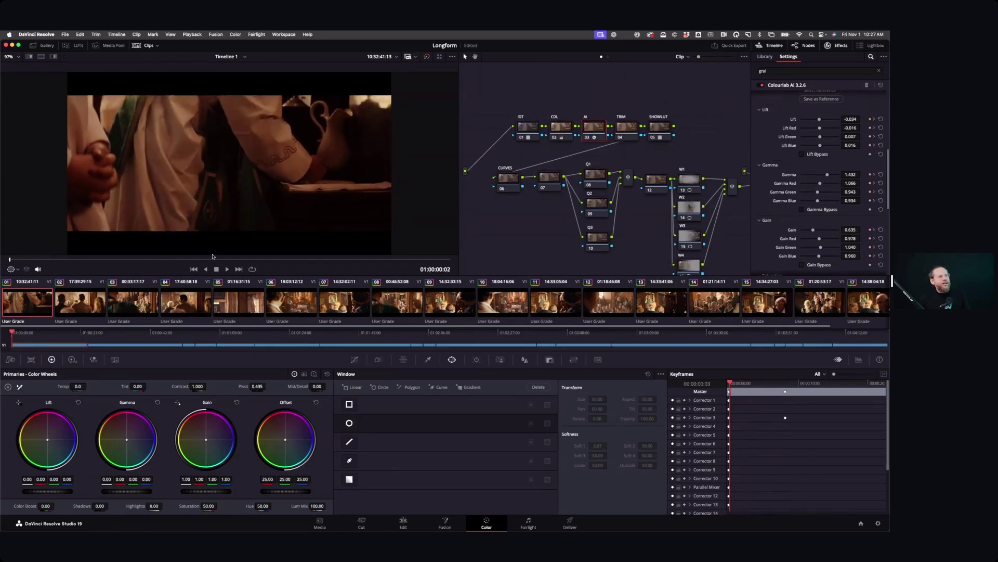
scroll(815, 116, "up", 3)
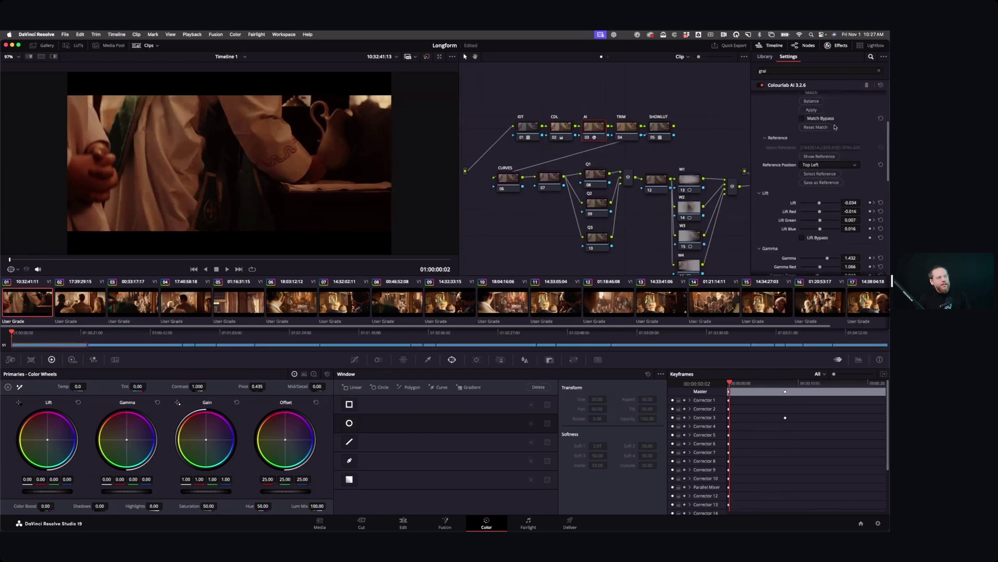
left_click(812, 93)
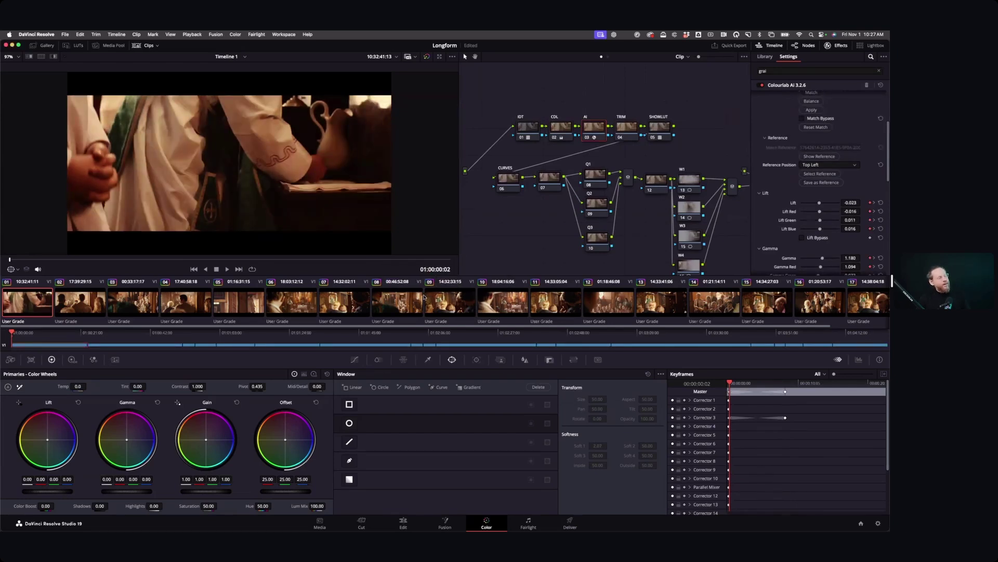
left_click_drag(16, 259, 128, 269)
left_click(814, 93)
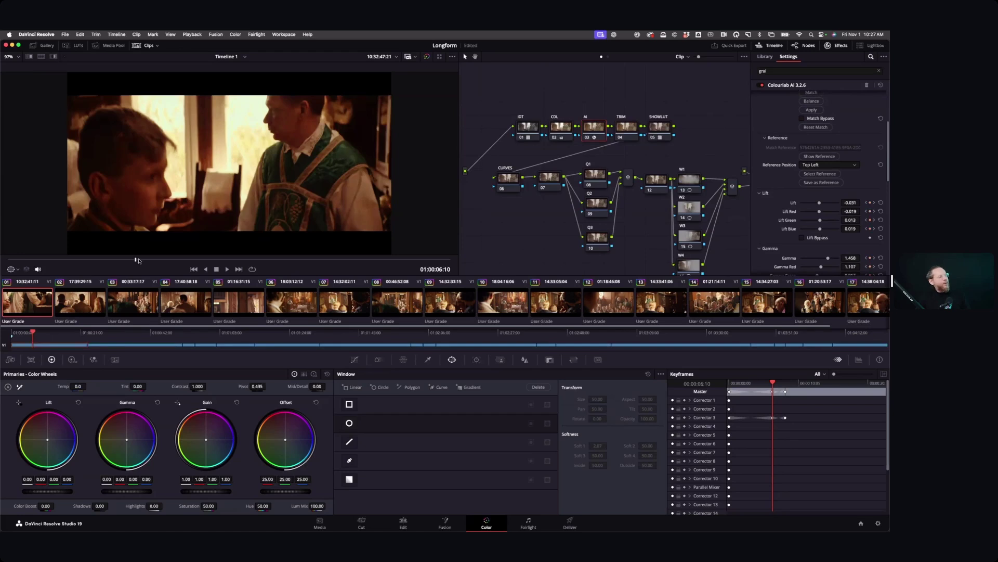
Match clip 01 to the reference at 01:00:13:22 and 01:00:20:21, keyframing the grade at both frames.
key("space")
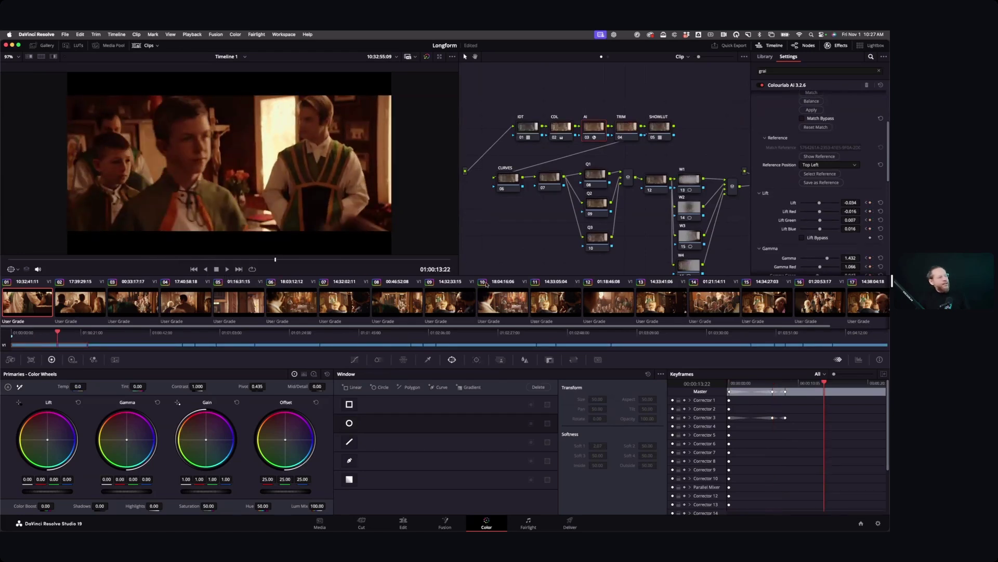
left_click(813, 93)
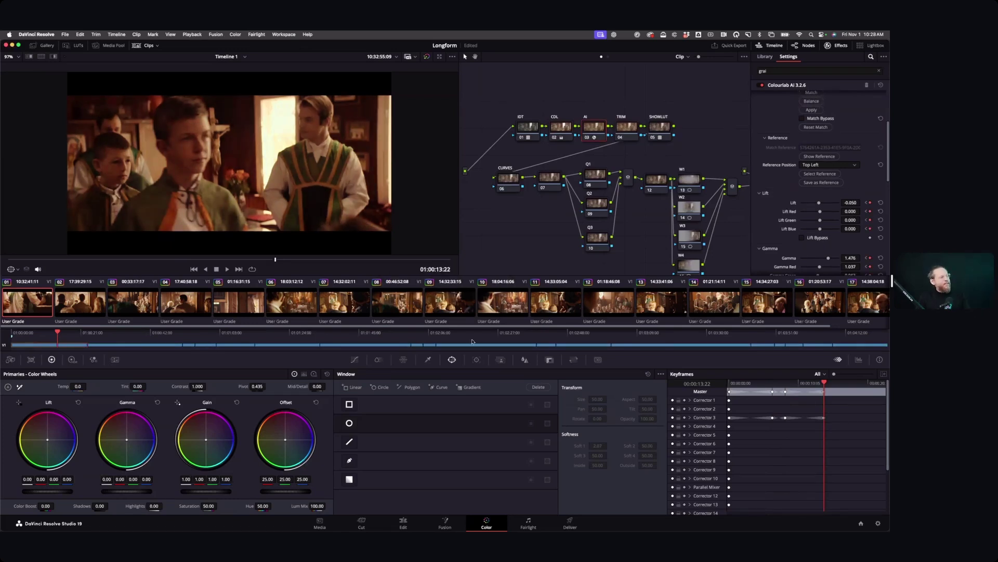
left_click_drag(305, 260, 410, 273)
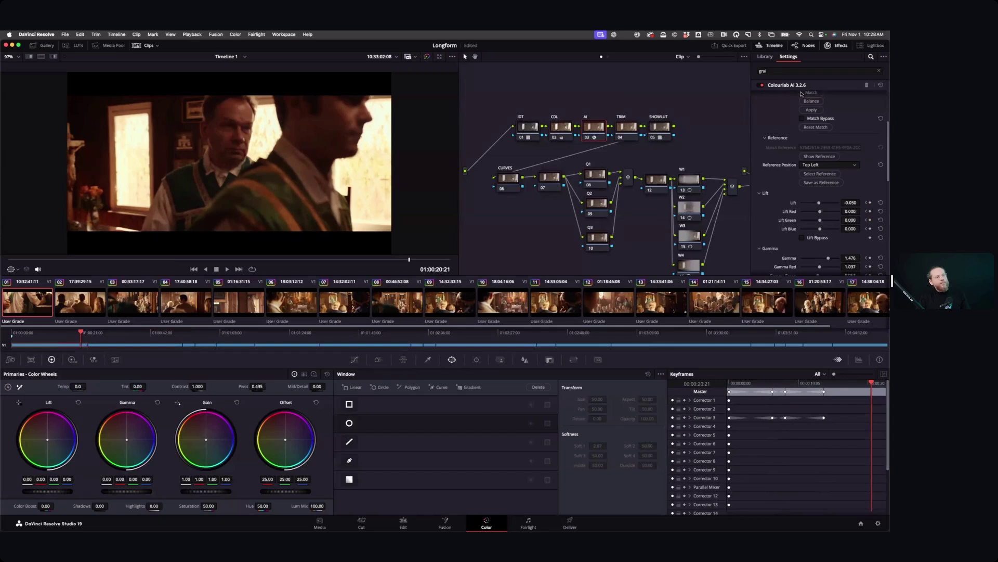
left_click(805, 92)
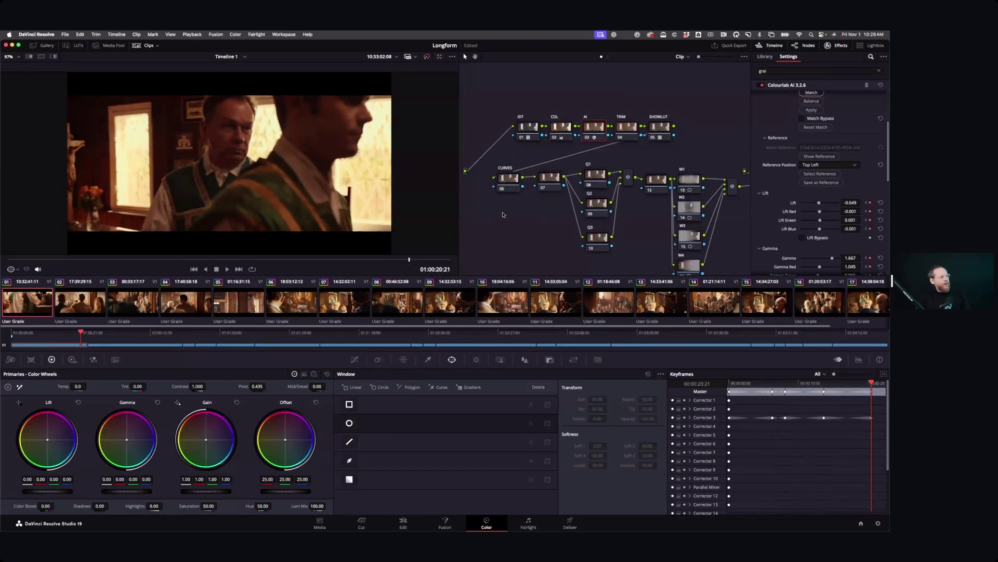
Play clip 01 from its start into clip 02 in the enlarged viewer to review the keyframed match, and restore the standard layout.
key("Home")
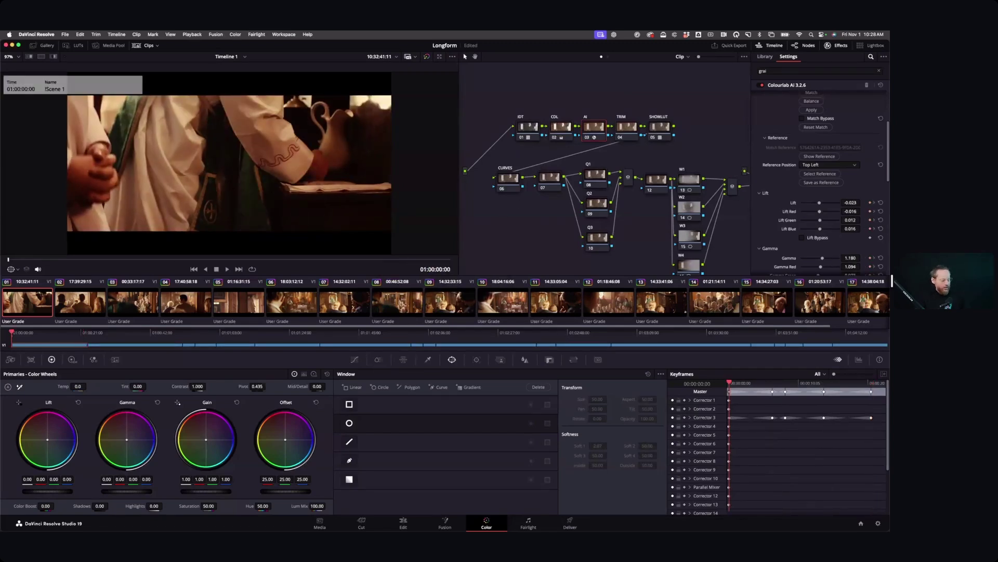
key("alt+f")
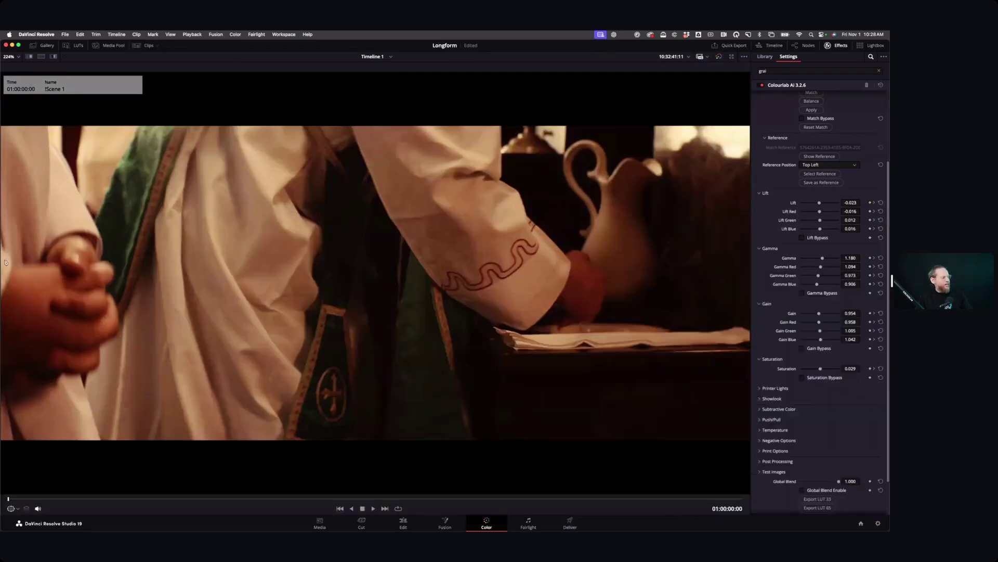
key("space")
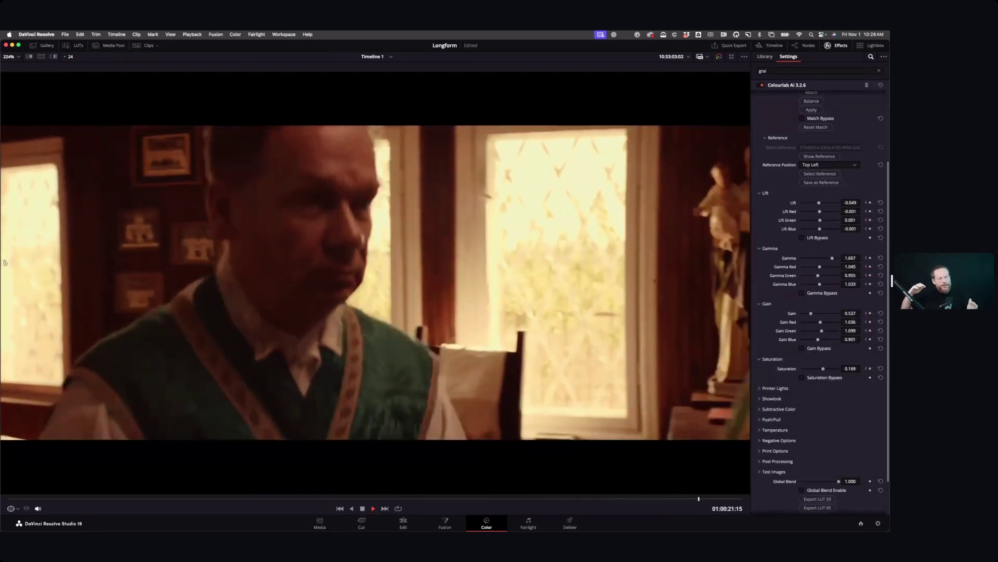
key("space")
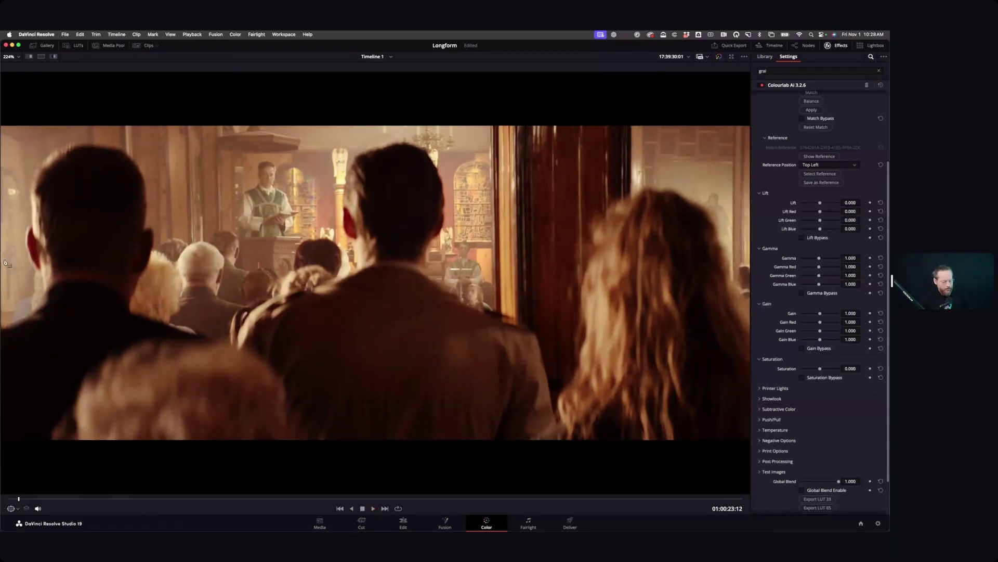
key("alt+f")
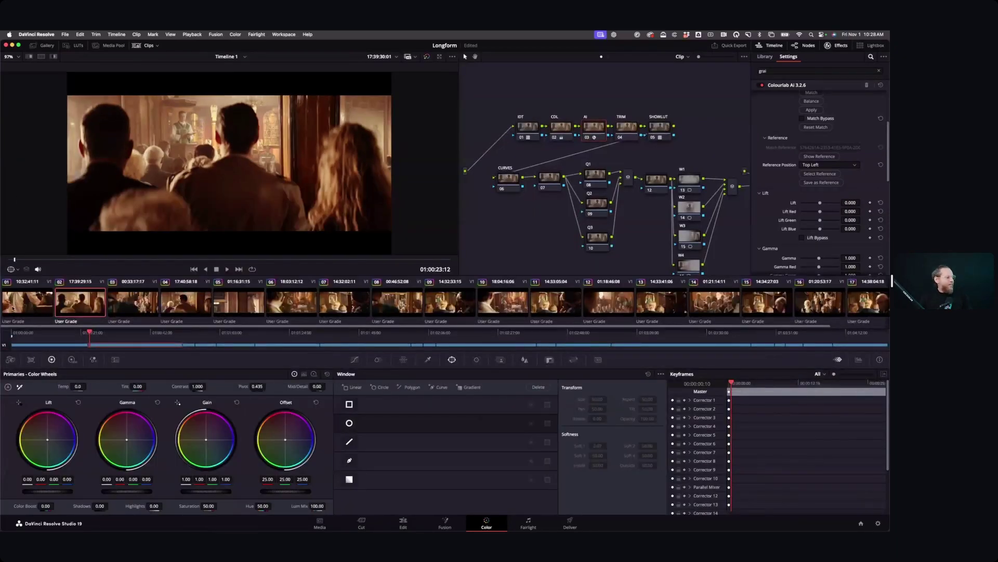
Step back and forth through the clips from 03 to 06 to compare their grades with the film look applied.
left_click(135, 308)
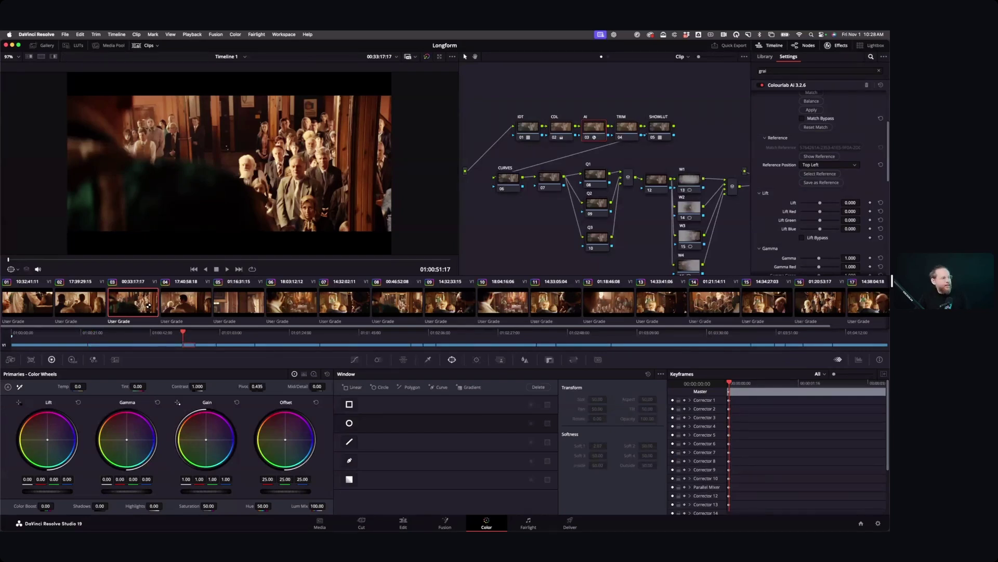
key("Down")
key("Down")
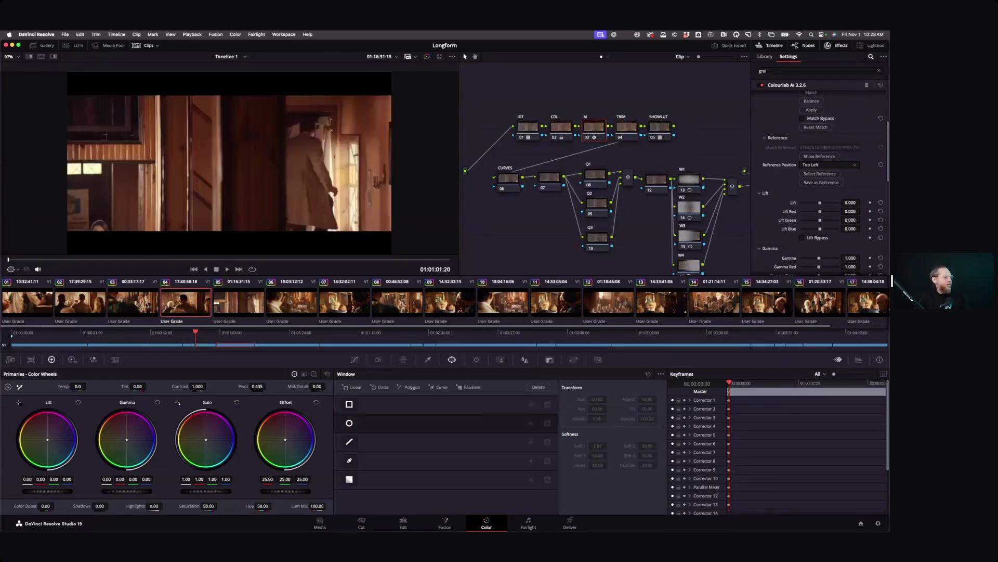
key("Down")
key("Up")
key("Up")
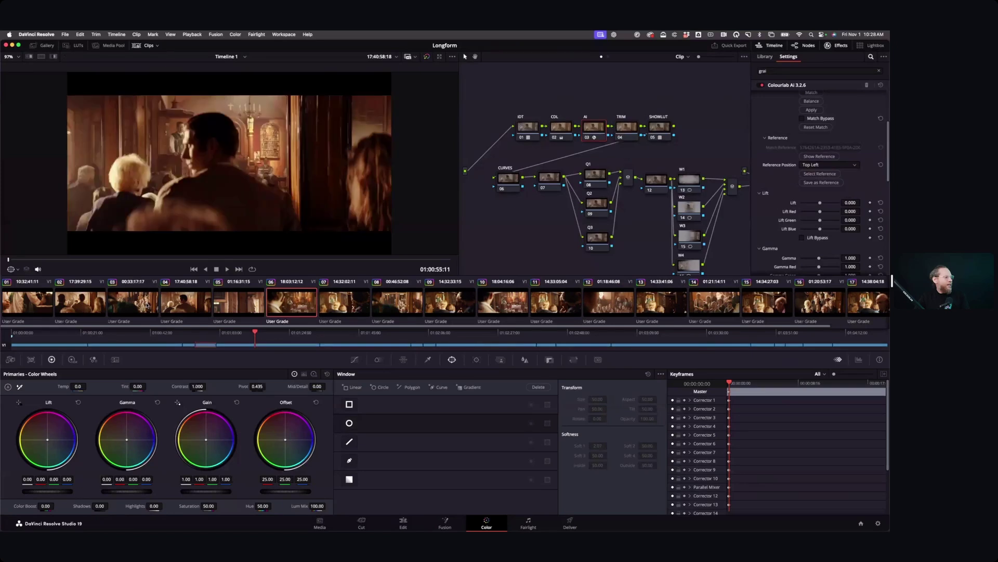
Compare clip 05 with its neighbouring clips and match it to the reference with Colourlab Ai at its first frame, 01:01:01:20.
key("Down")
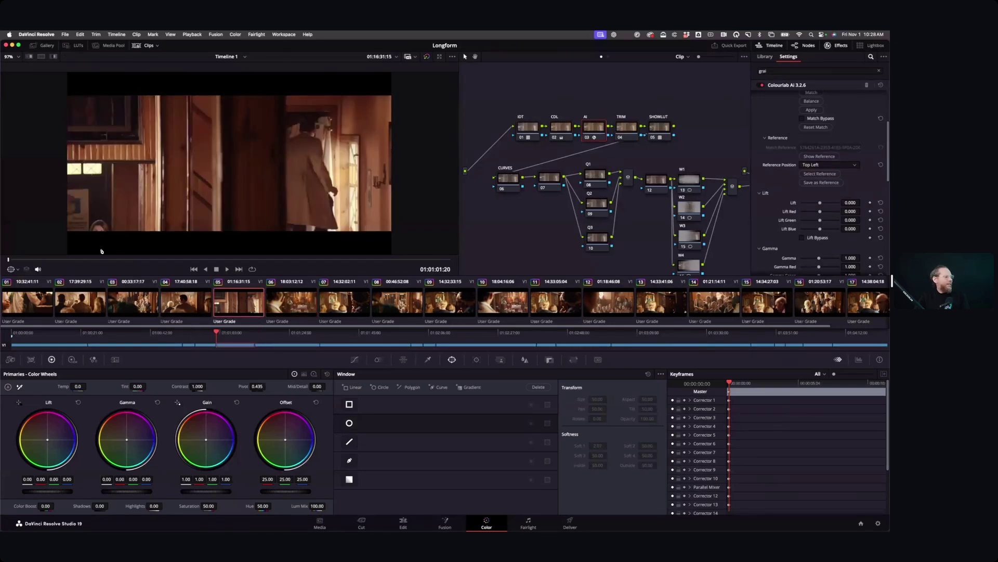
key("Up")
key("Down")
key("Up")
key("Down")
left_click(811, 93)
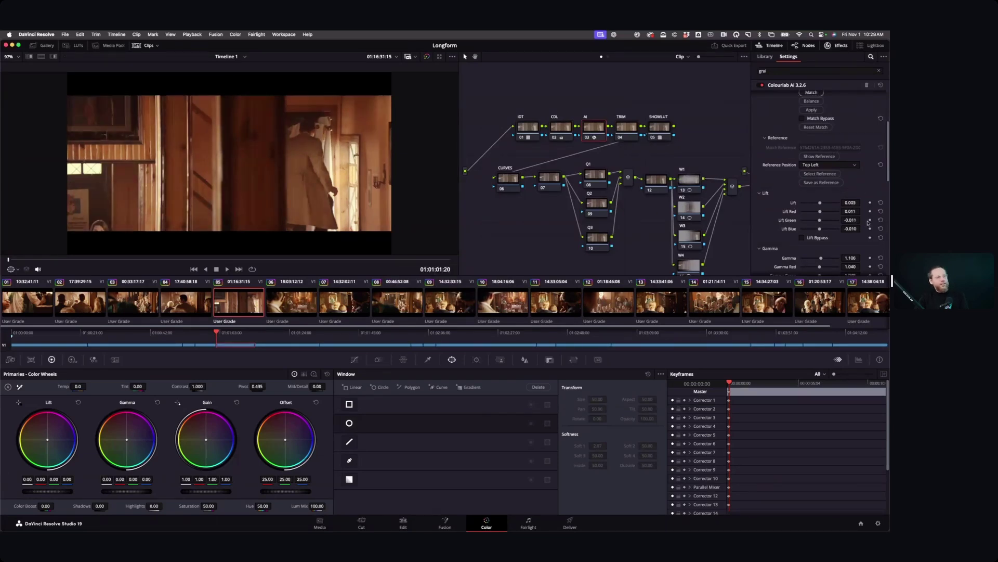
Keyframe the Colourlab Ai lift, gamma, gain and saturation values of clip 05 at its first frame.
left_click(870, 202)
left_click(870, 211)
left_click(870, 220)
left_click(870, 228)
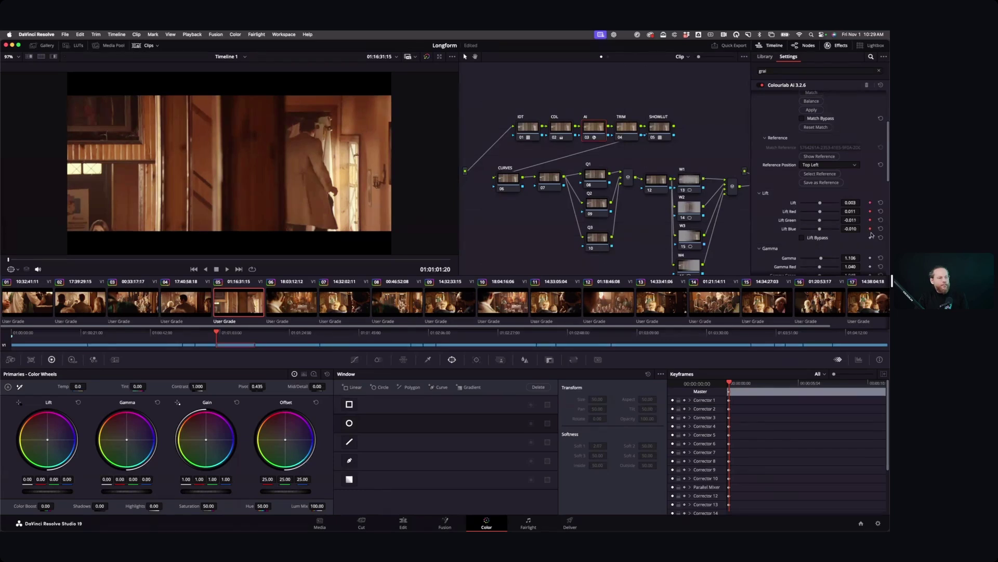
scroll(873, 198, "down", 3)
left_click(870, 196)
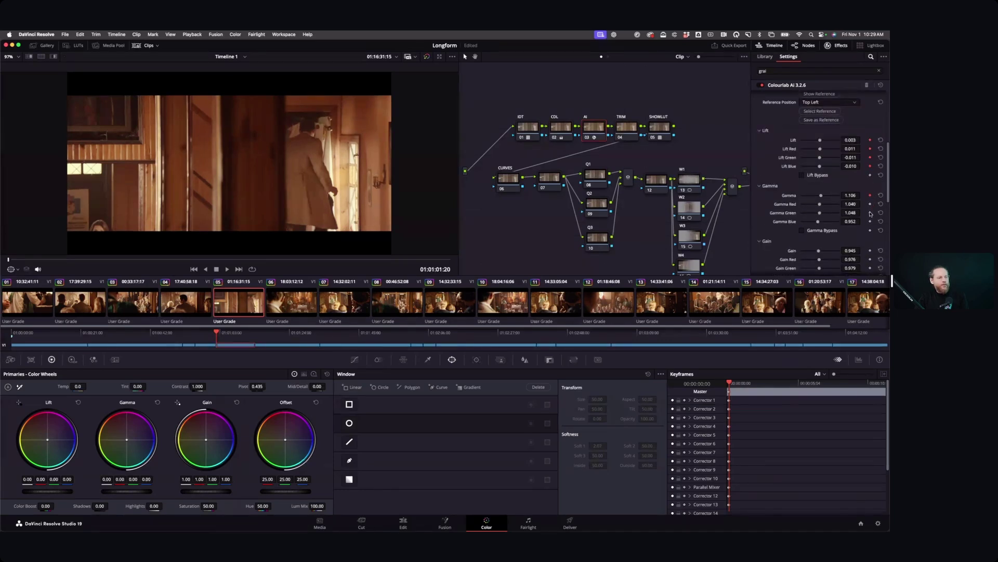
left_click(870, 213)
left_click(869, 221)
scroll(873, 216, "down", 3)
left_click(870, 188)
left_click(871, 197)
left_click(870, 205)
left_click(870, 213)
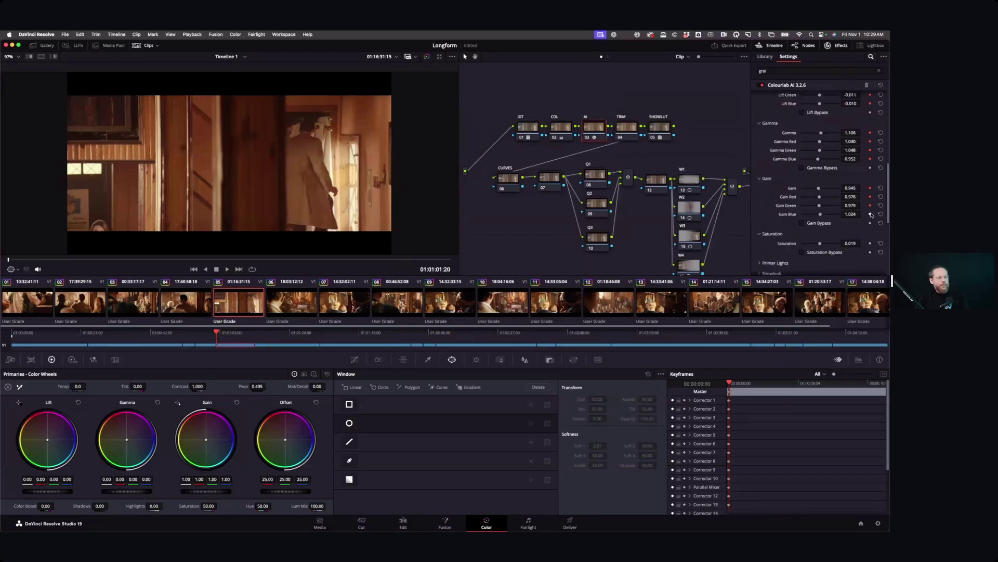
left_click(870, 243)
Play clip 05 to 01:01:08:20, where the pan shows the standing people, and match that frame to the reference.
key("space")
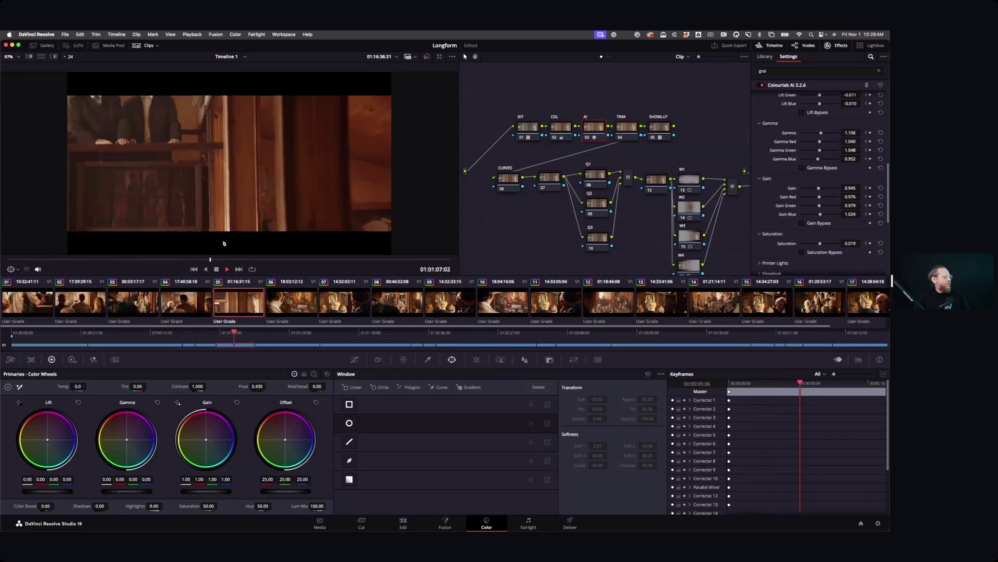
key("space")
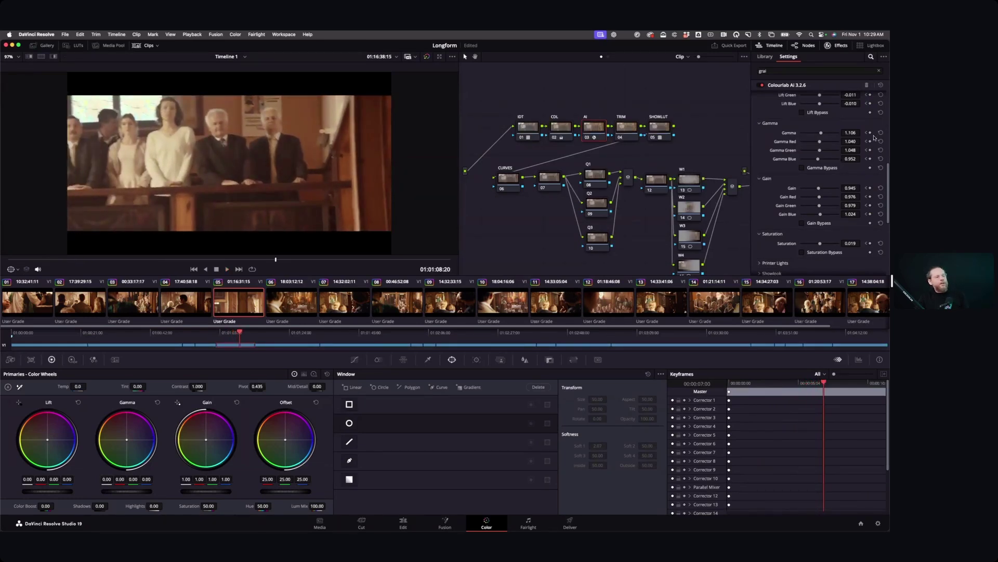
scroll(873, 140, "up", 3)
scroll(811, 119, "up", 4)
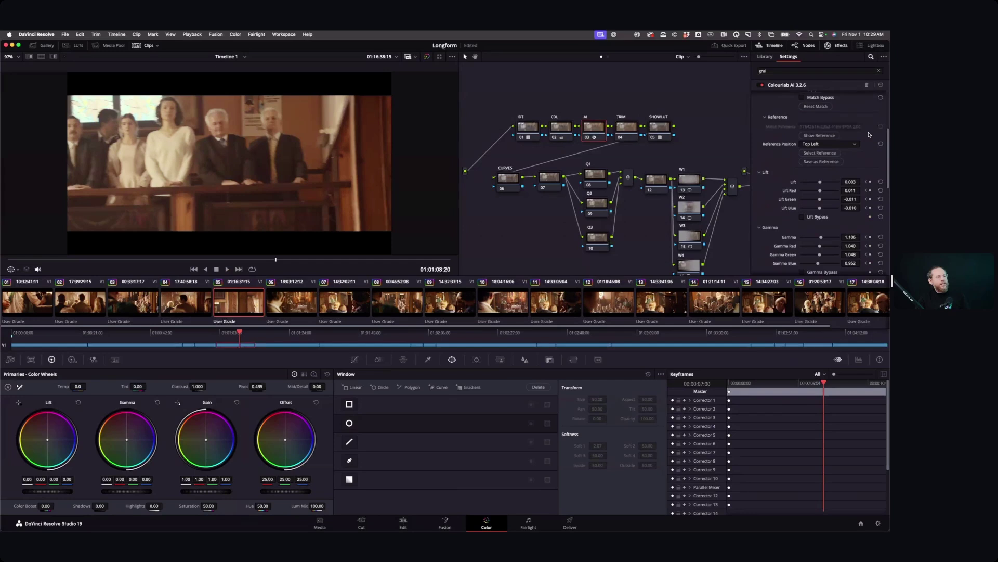
left_click(808, 113)
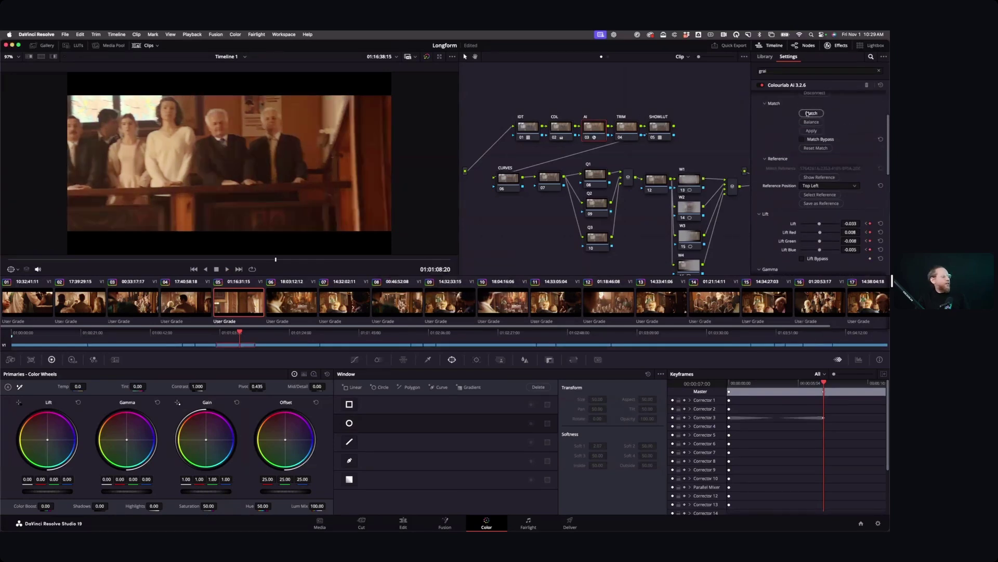
Review the keyframed match of clip 05 against its neighbouring clips and lower the master lift on its TRIM node to -0.01.
key("space")
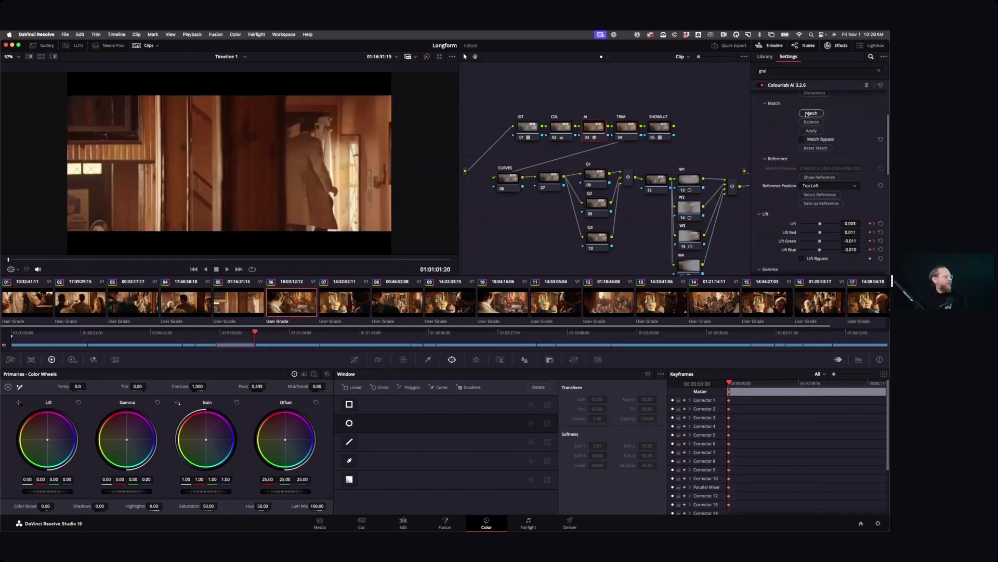
key("Up")
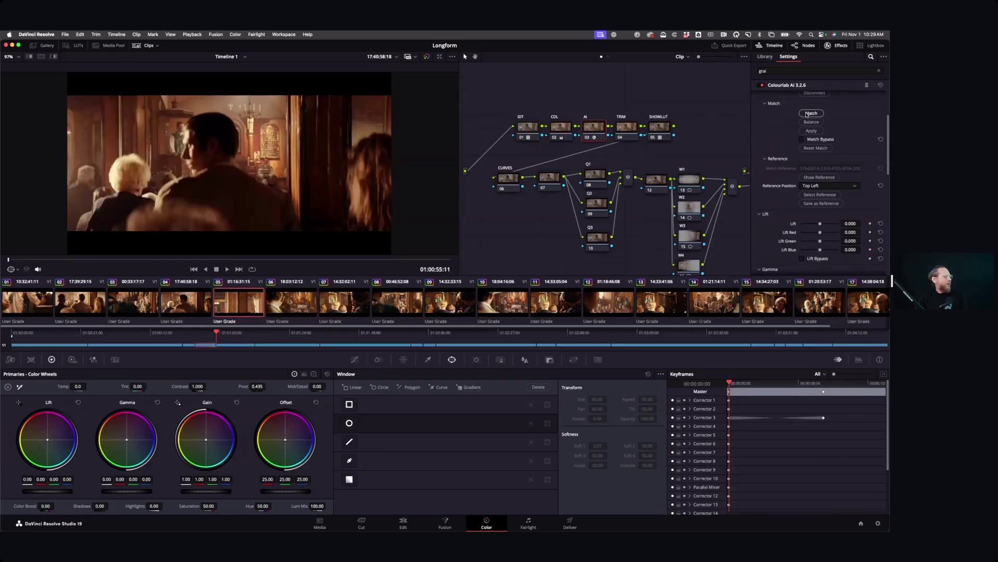
key("Up")
key("Down")
key("Down")
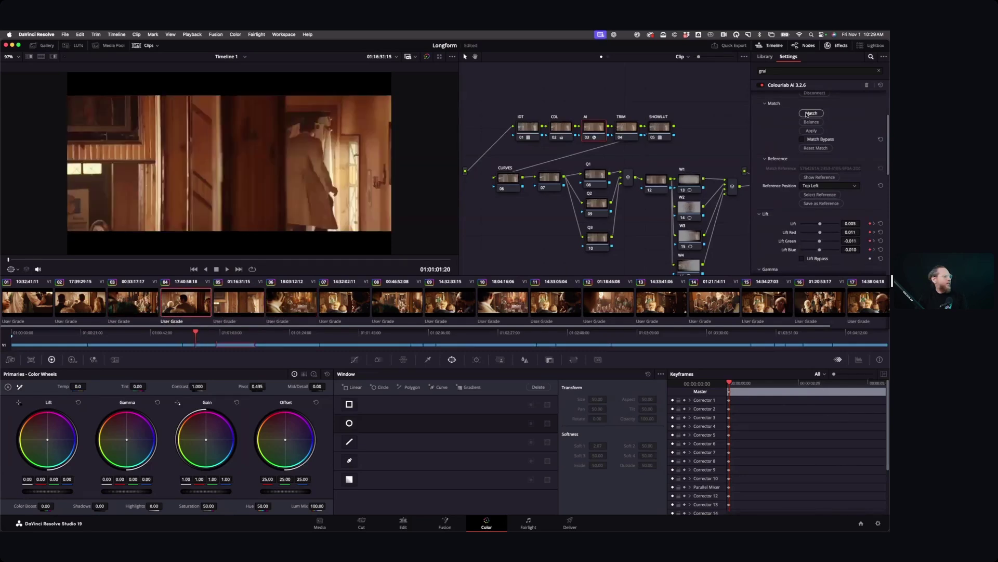
left_click(622, 137)
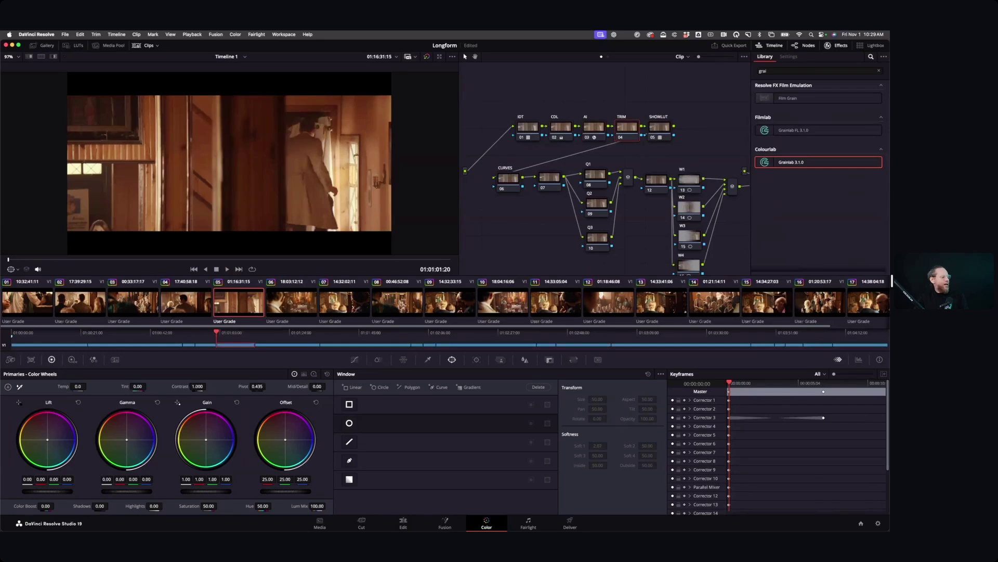
left_click_drag(47, 490, 44, 491)
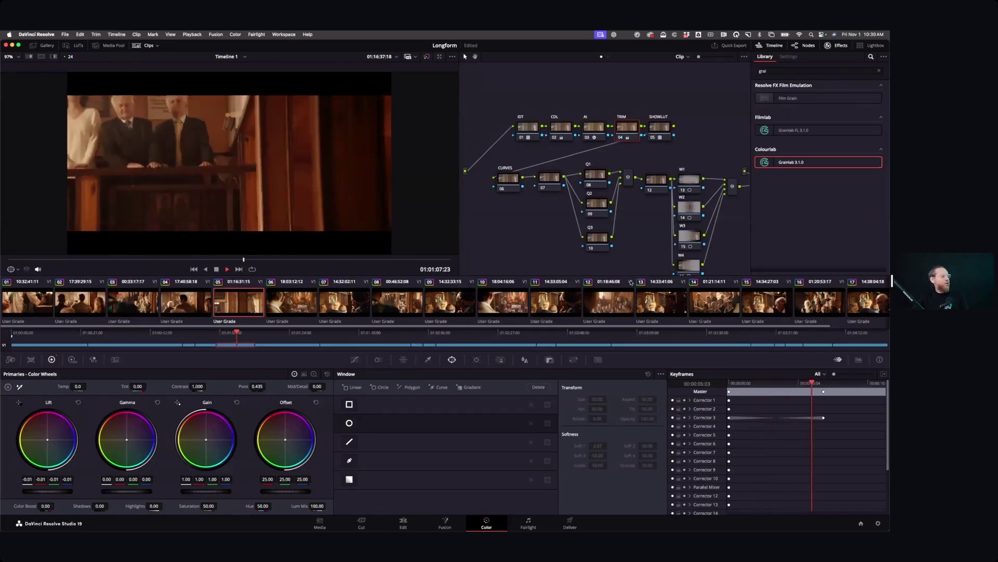
Review the clips from 06 onward and match clip 12 to the reference using Colourlab Ai on its AI node.
left_click(298, 304)
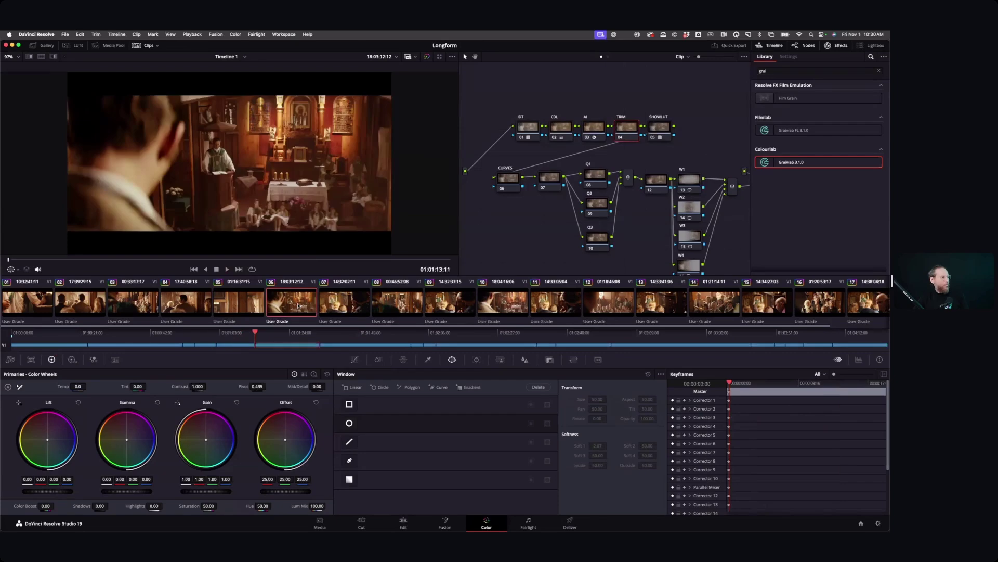
key("Down")
key("Down")
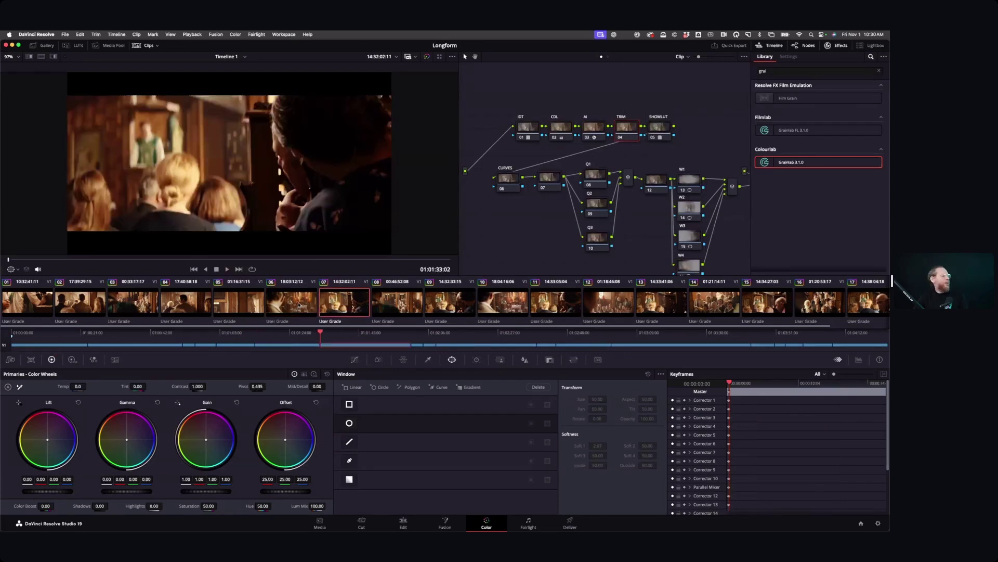
key("Down")
key("Down")
key("Down")
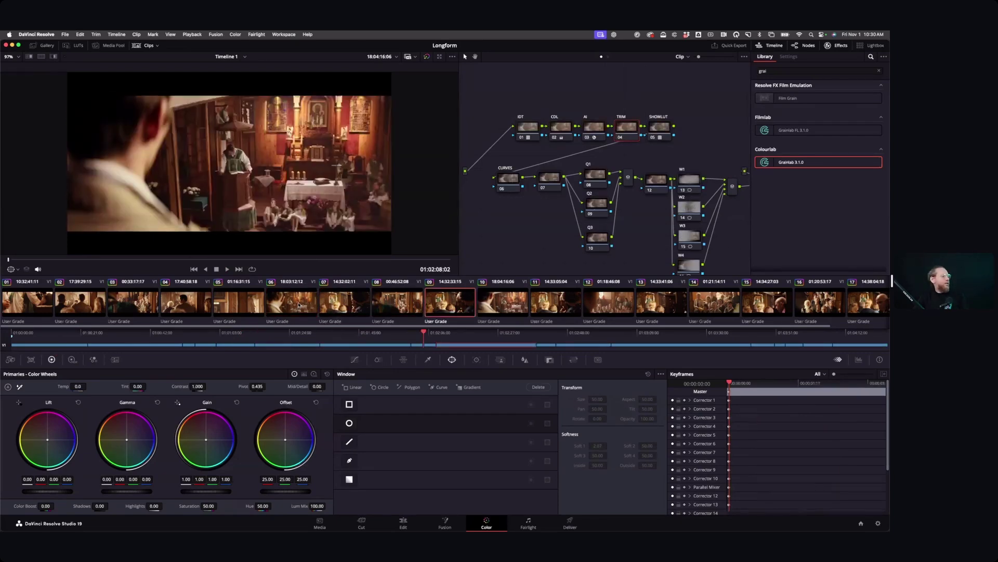
key("Down")
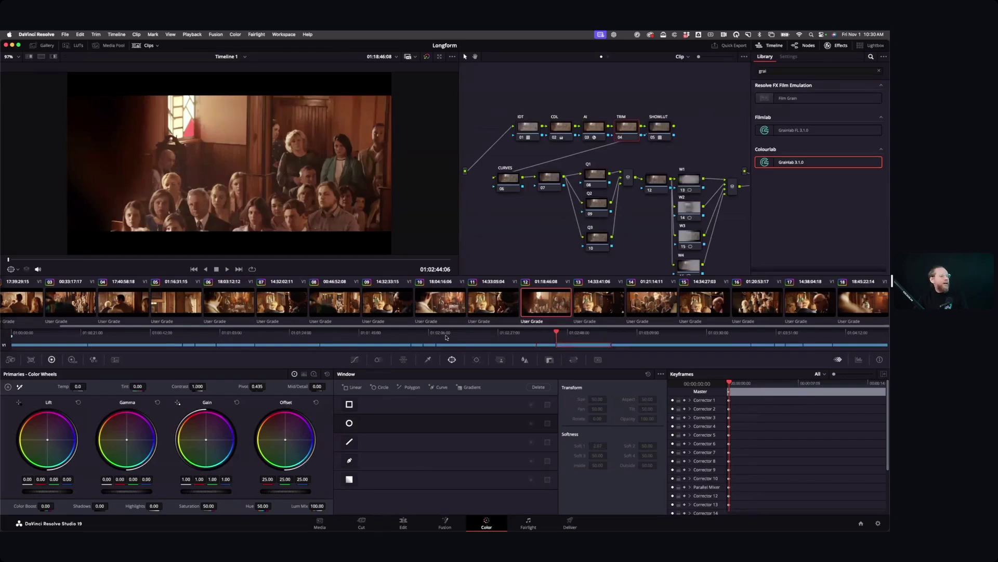
left_click(591, 135)
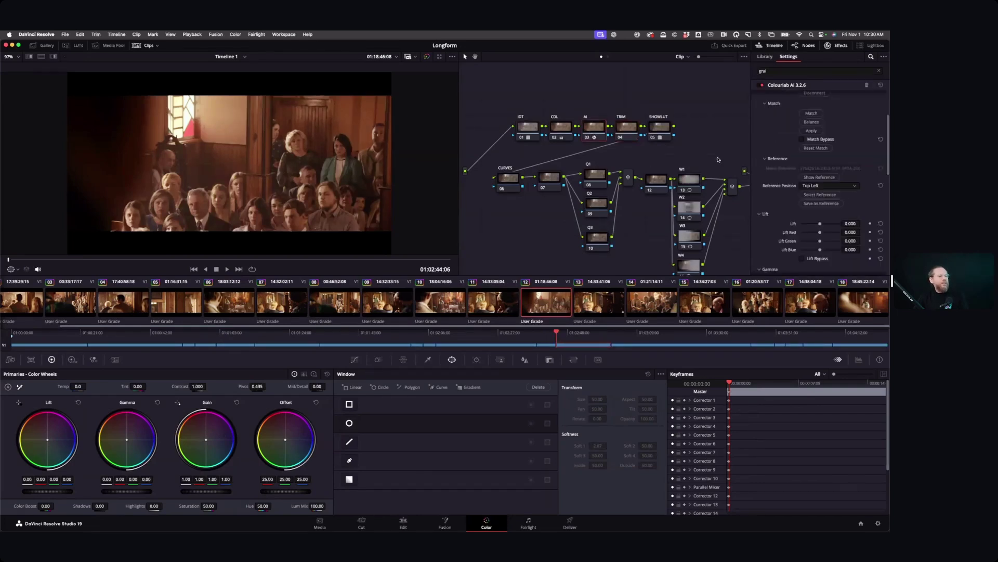
left_click(812, 113)
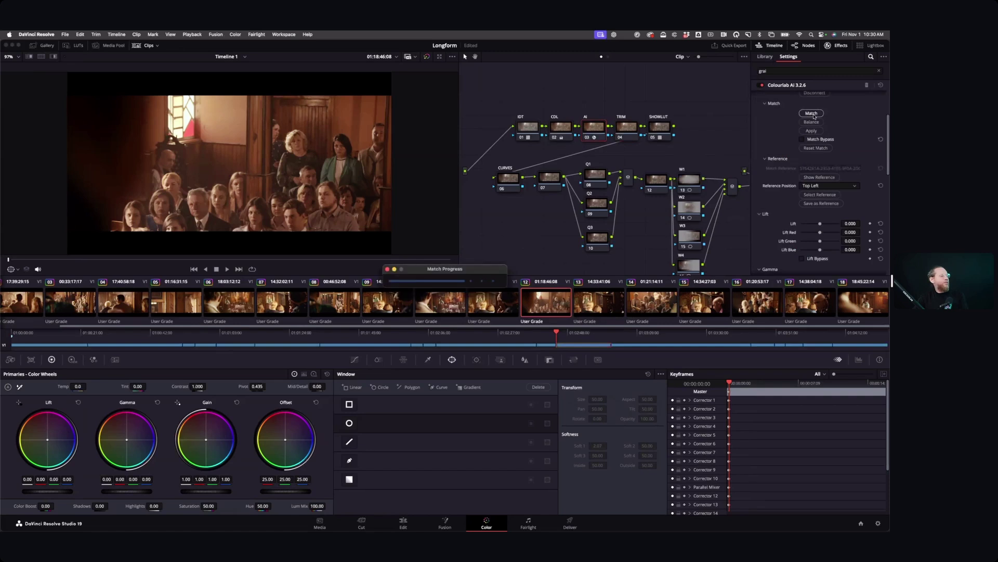
Darken clip 12 on its TRIM node by lowering the master gamma to about -0.02 and the lift to about -0.01.
left_click(629, 130)
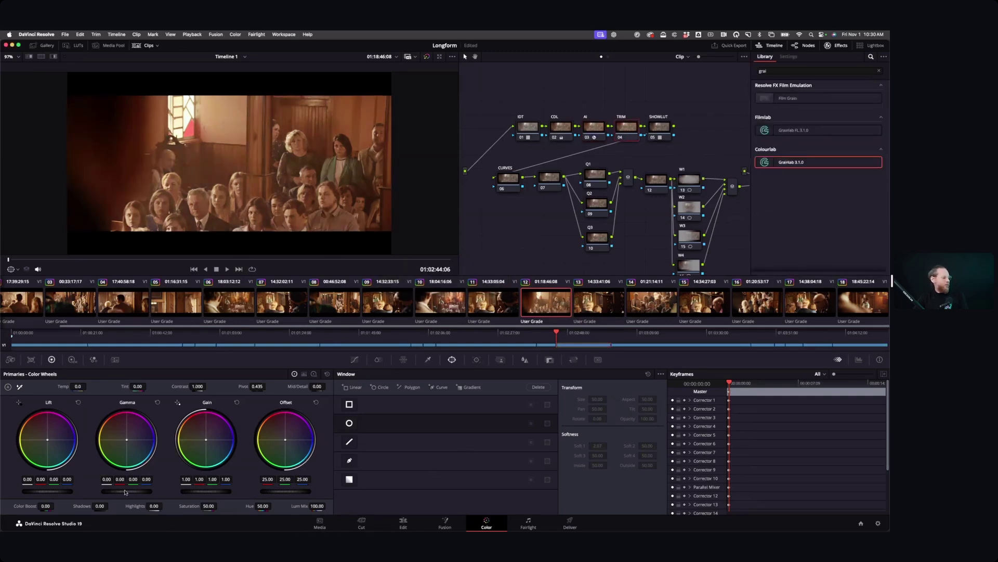
left_click_drag(126, 490, 123, 490)
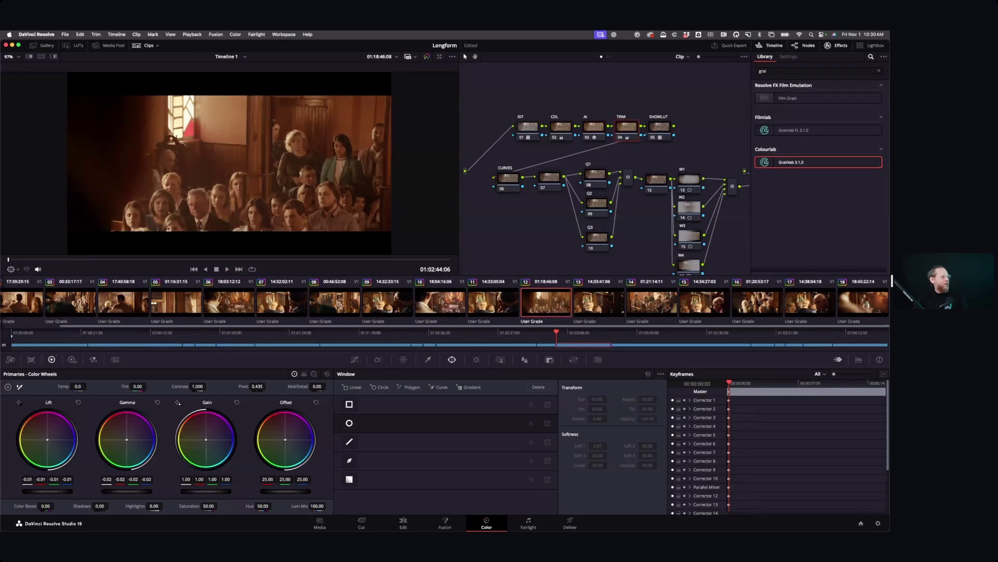
left_click_drag(102, 490, 56, 493)
Review the clips from 13 onward and match clip 18 to the reference using Colourlab Ai on its AI node.
key("Down")
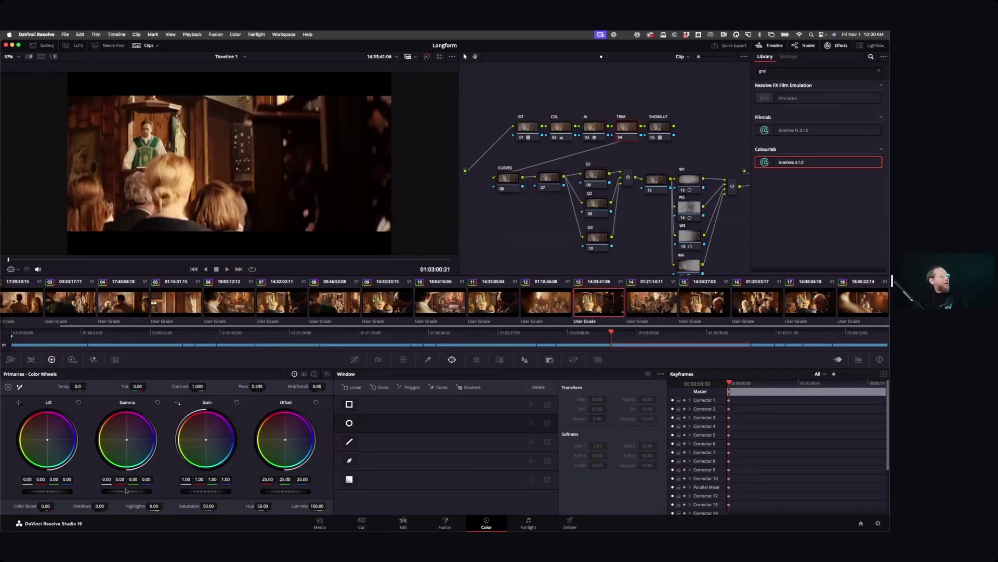
key("Down")
key("Down")
key("Down")
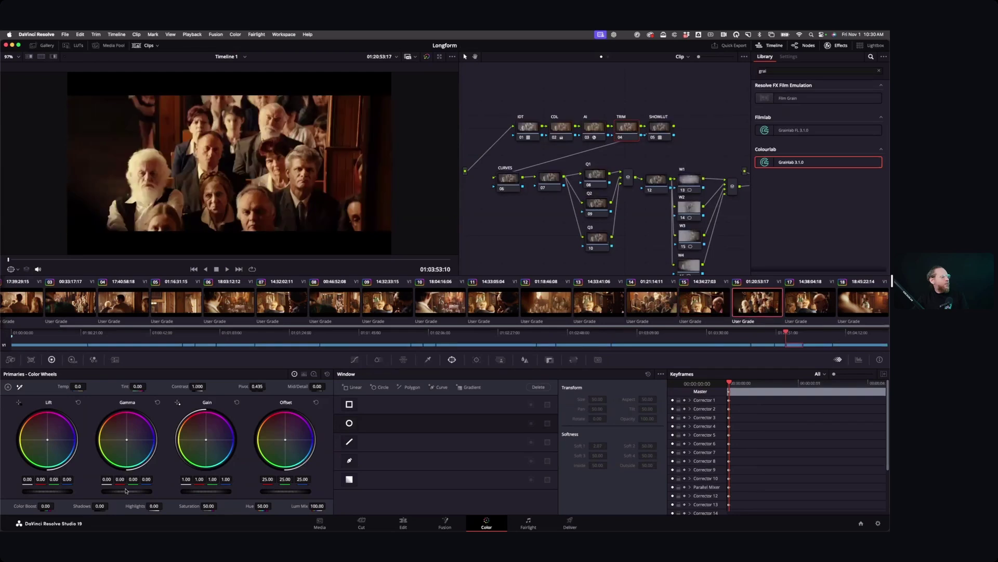
key("Down")
key("Down")
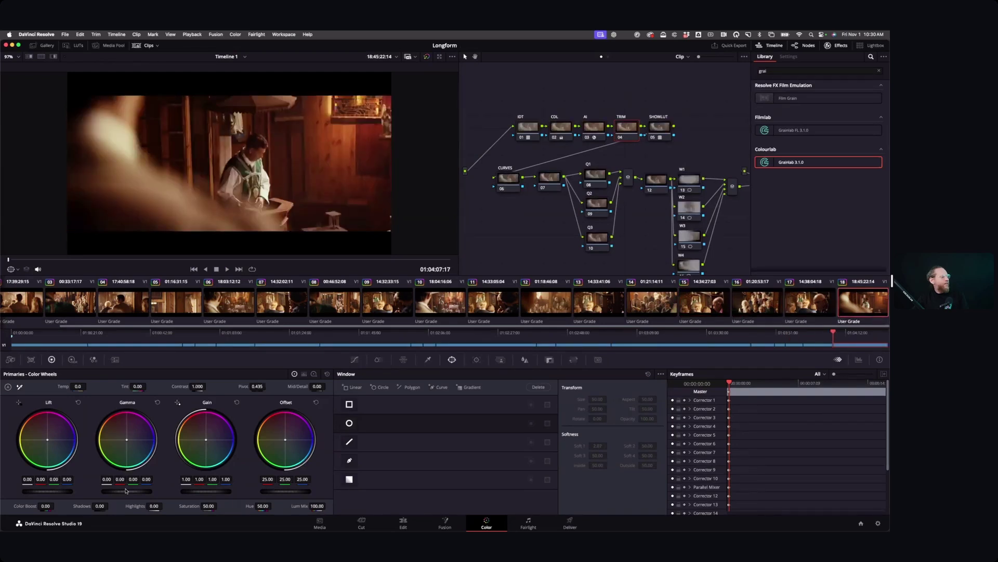
key("Up")
key("Down")
left_click(594, 137)
left_click(811, 113)
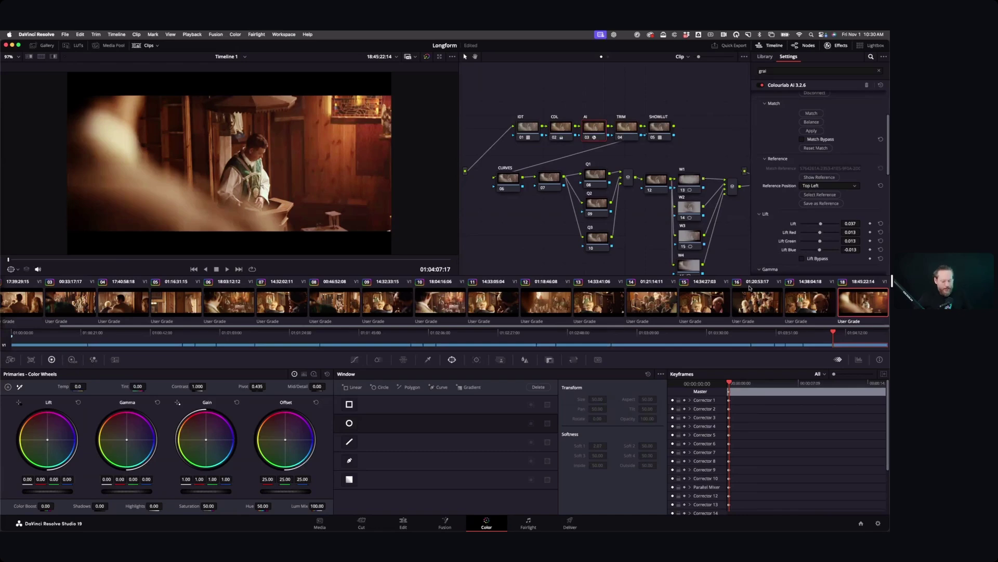
Step back and forth through the clips before clip 18 to compare their grades, ending on clip 12.
key("Up")
key("Up")
key("Up")
key("Up")
key("Up")
key("Up")
key("Up")
key("Up")
key("Up")
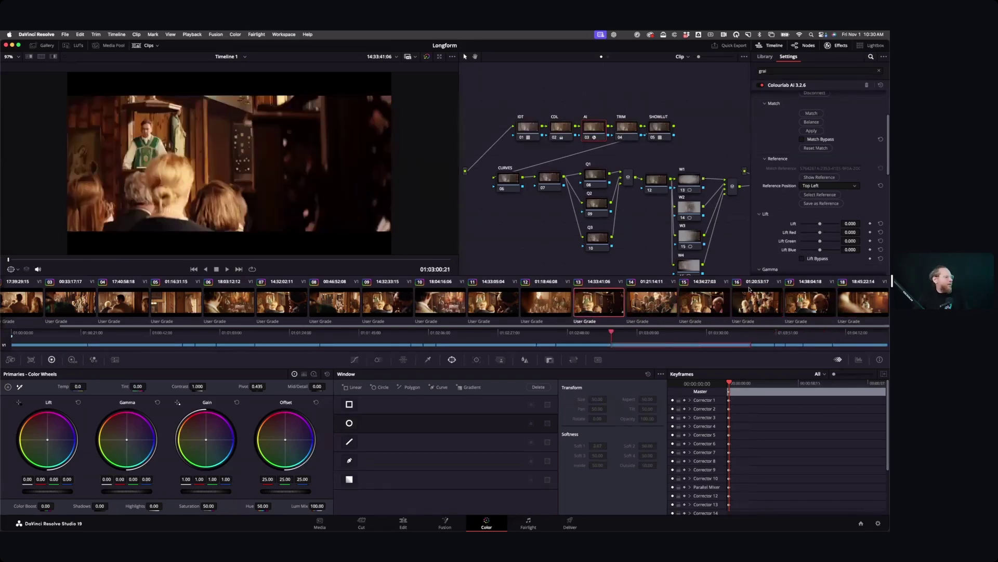
key("Down")
key("Down")
key("Down")
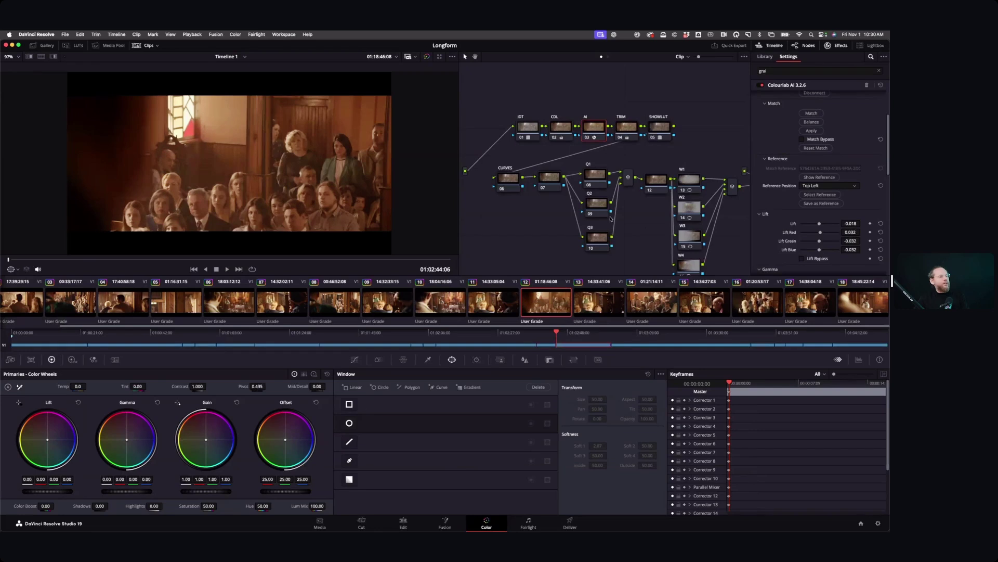
Increase the contrast of clip 12 on its CDL node by raising the master gain to about 1.08 and lowering the lift.
left_click(562, 132)
left_click(45, 489)
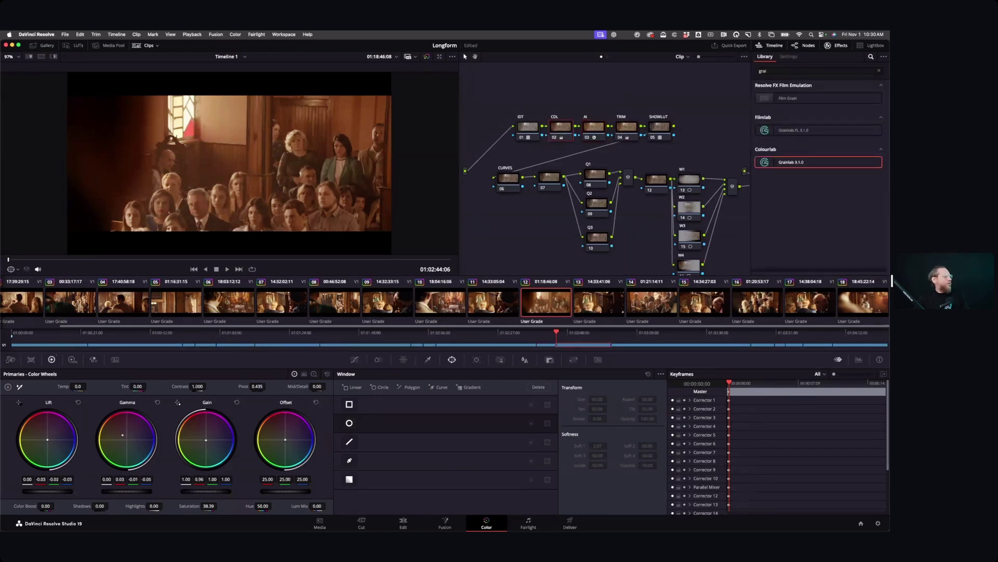
left_click_drag(45, 489, 224, 492)
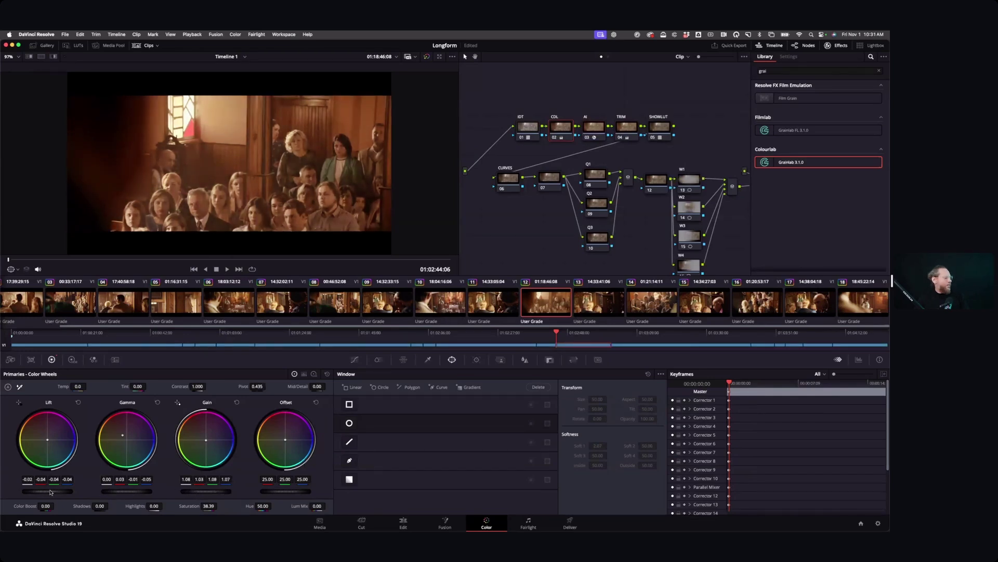
left_click_drag(44, 492, 39, 493)
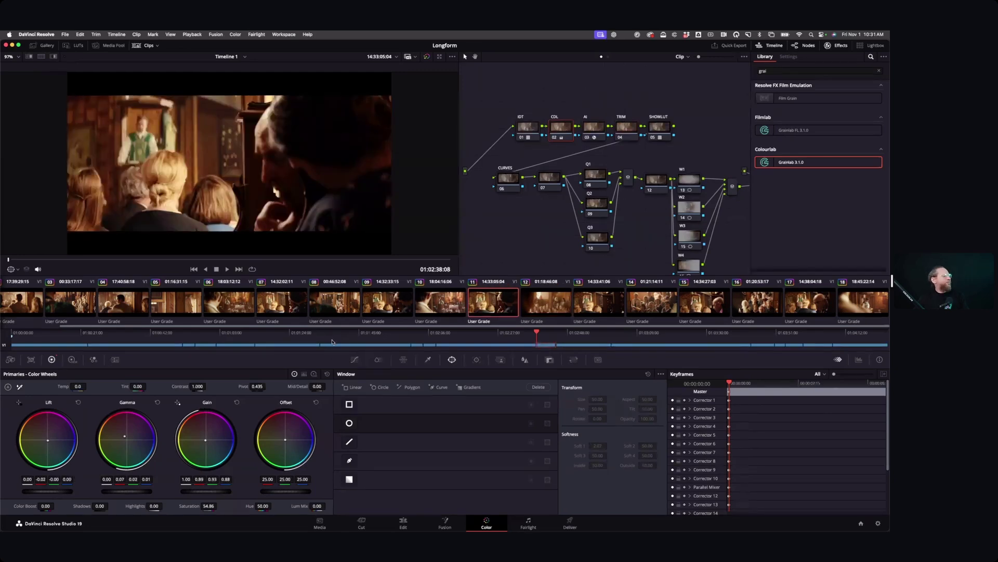
Step forward to clip 15 and back through the timeline to clip 02 to check how consistent the grades are.
key("Down")
key("Down")
key("Down")
key("Down")
key("Down")
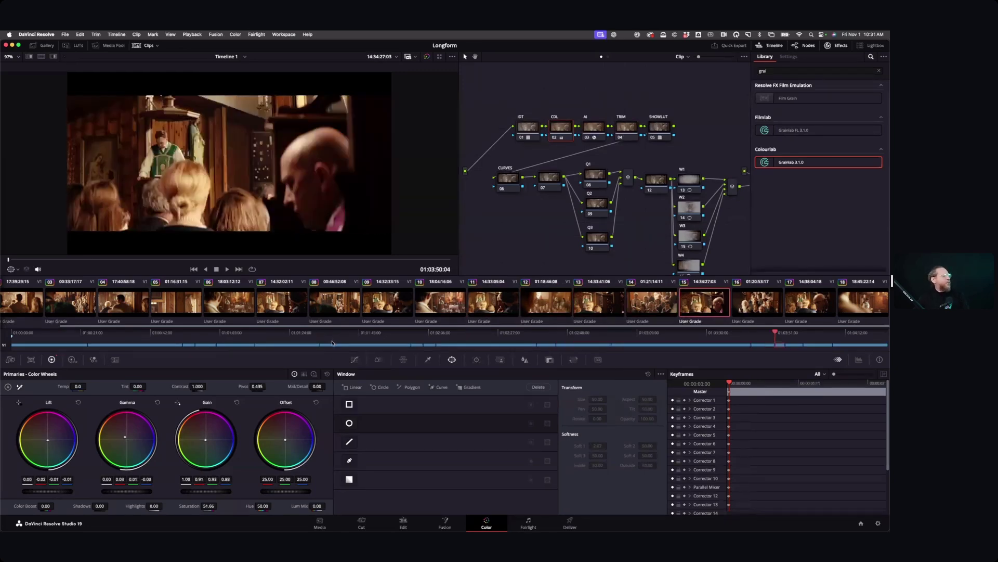
key("Up")
key("Up")
key("Up")
key("Up")
key("Up")
key("Up")
key("Up")
key("Up")
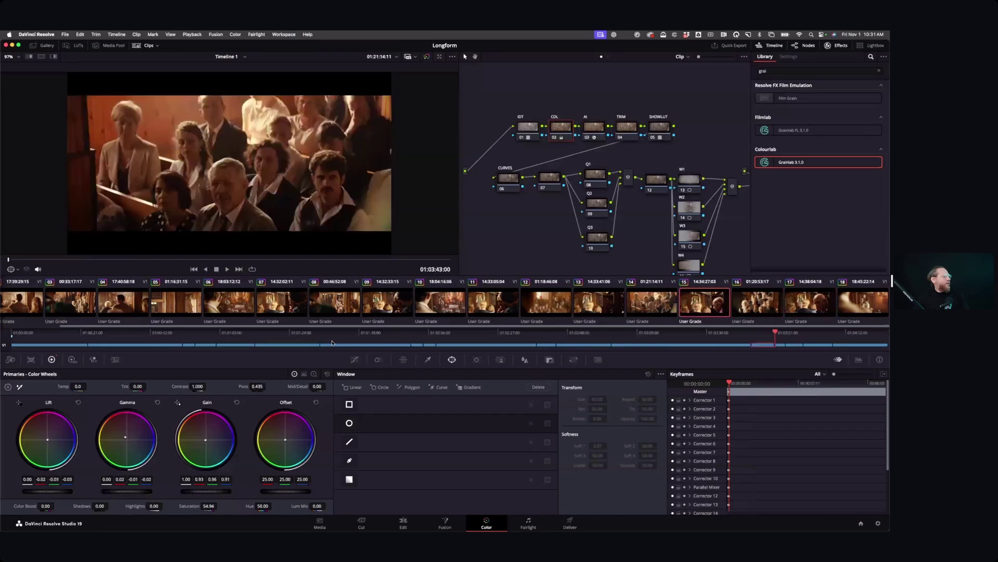
key("Up")
key("Up")
key("Up")
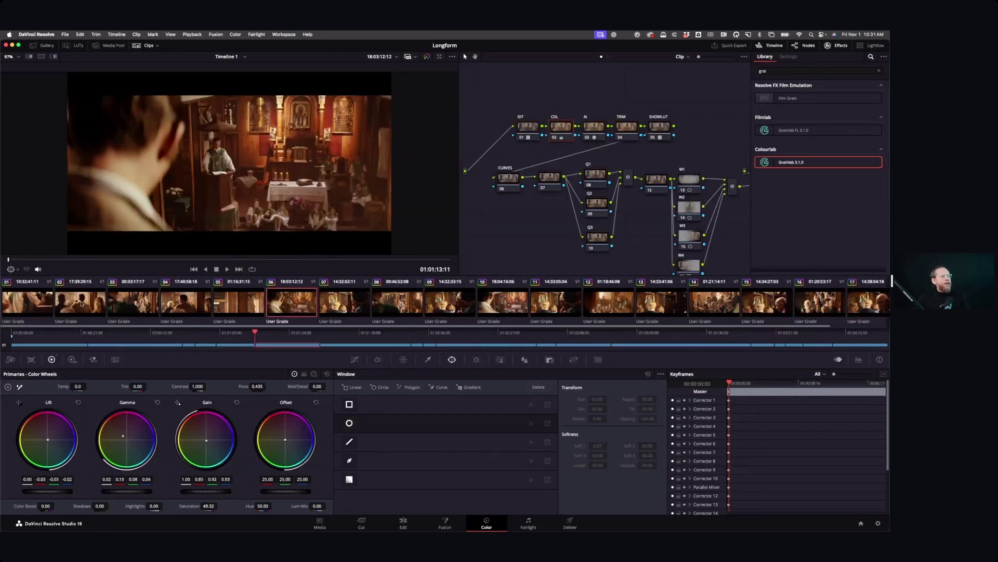
left_click(91, 321)
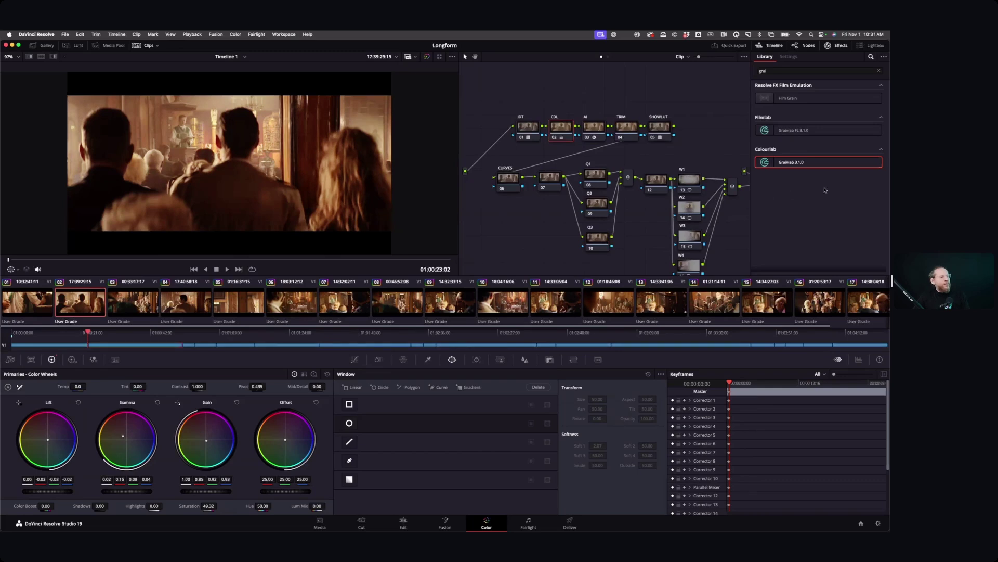
Lower the W1 vignette node's master gamma to -0.03 on clip 02 and ripple the change to clips 01 through 18.
left_click(688, 184)
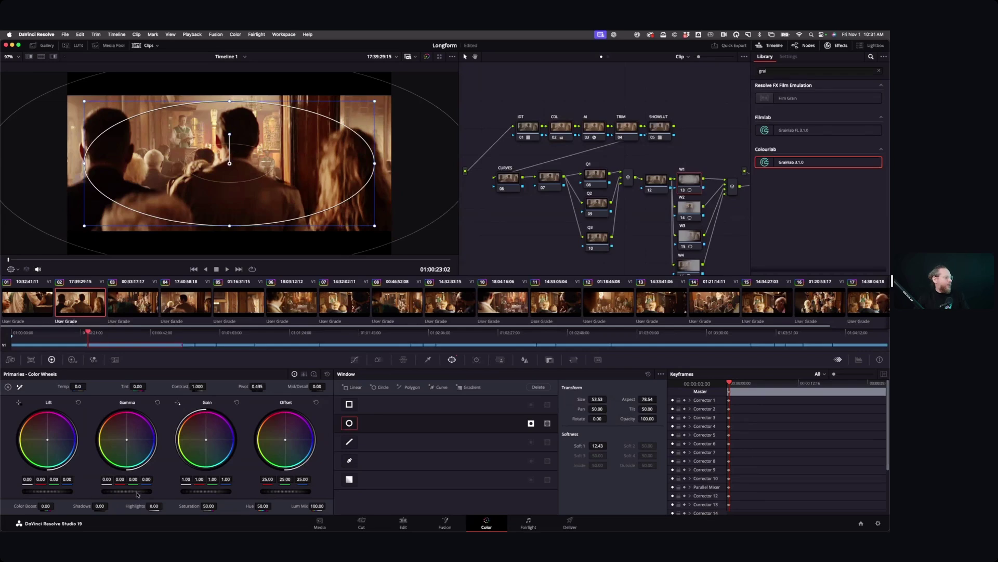
left_click_drag(127, 490, 122, 491)
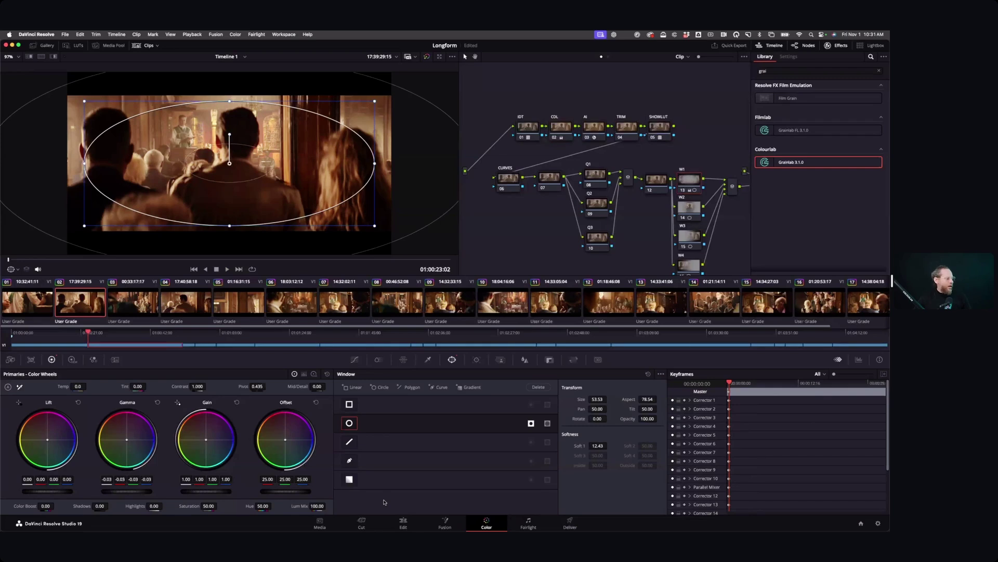
left_click(29, 310, "super")
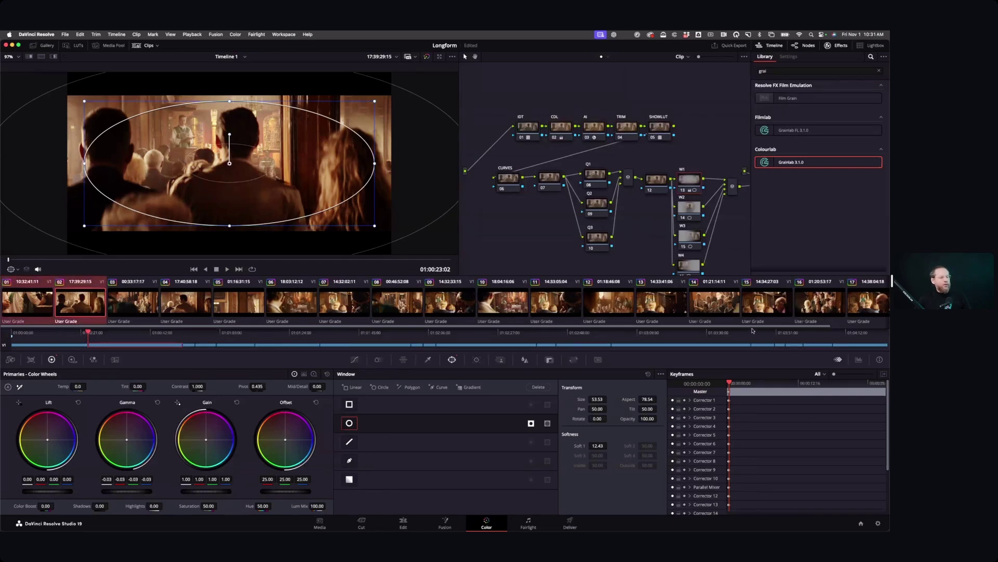
scroll(781, 325, "right", 3)
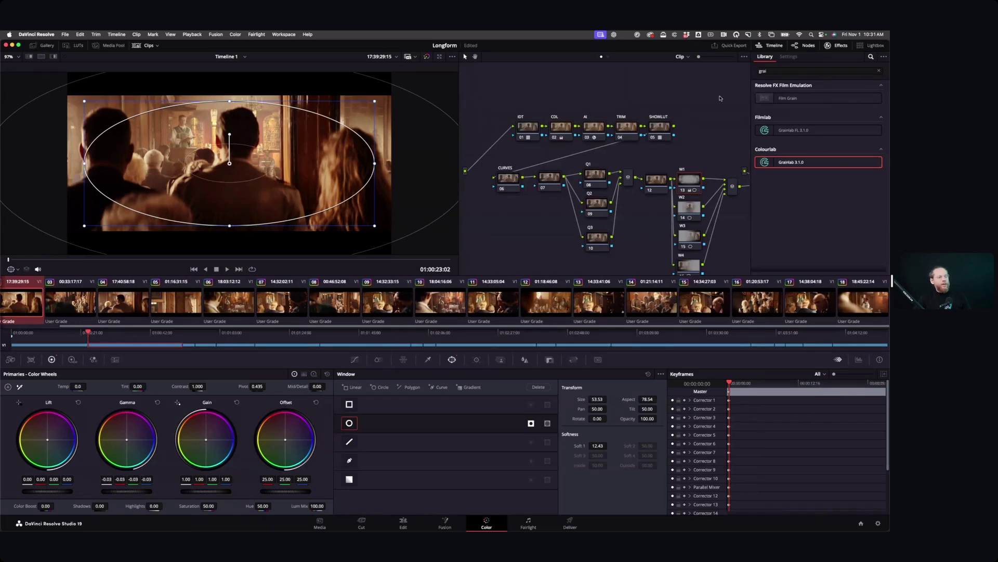
left_click(854, 303, "shift")
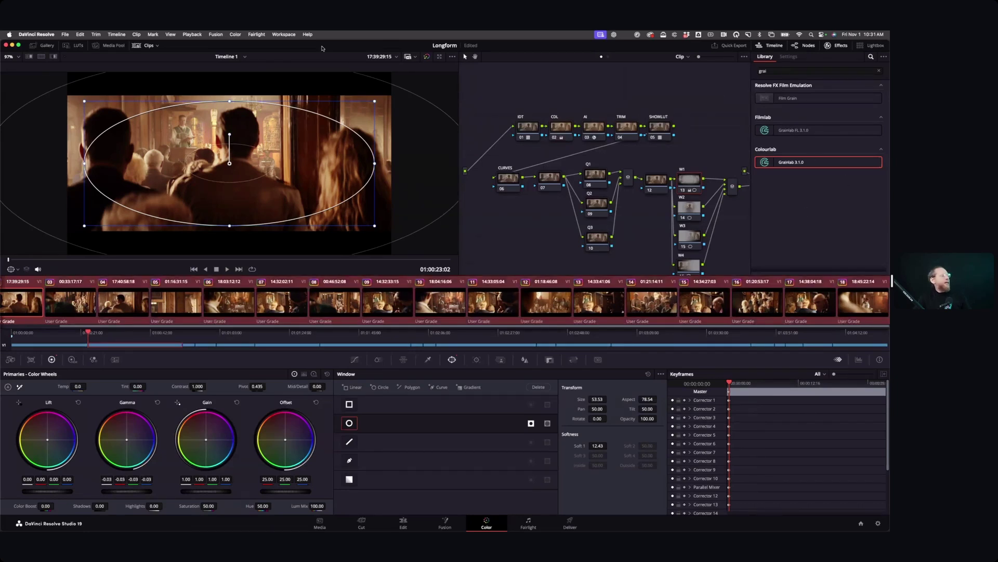
left_click(235, 34)
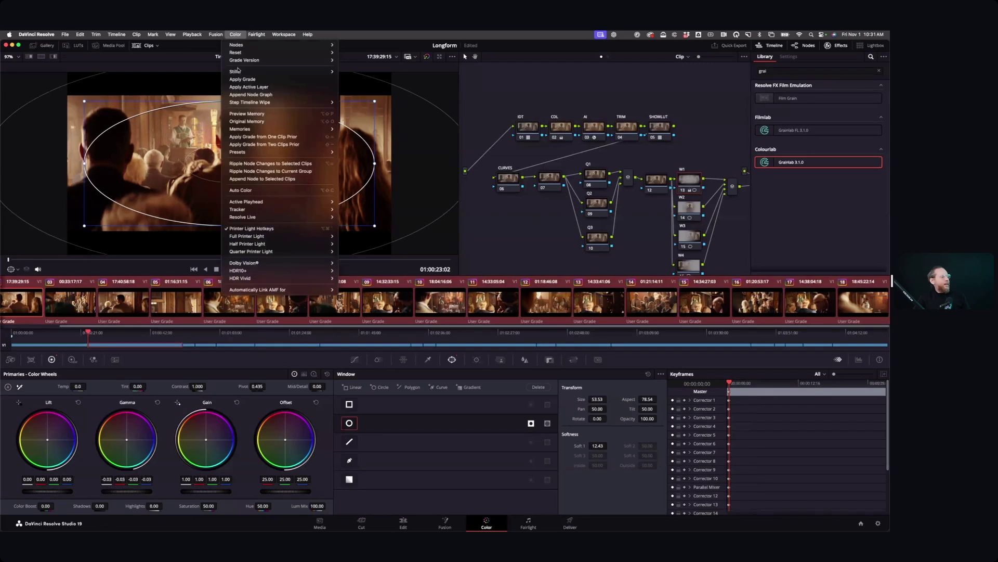
left_click(261, 164)
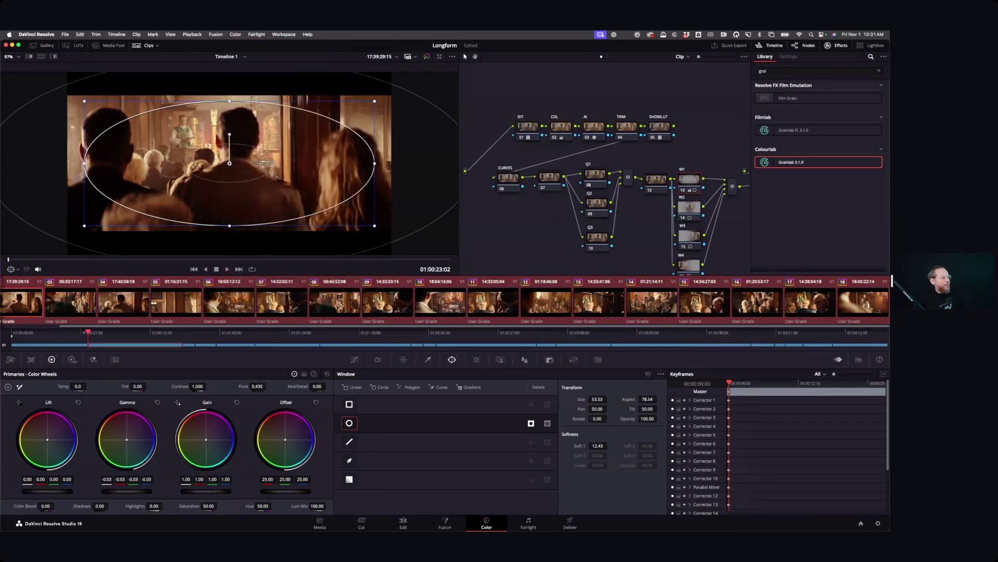
On clip 04, raise the W2 circular window node's master gamma to 0.04.
left_click(227, 300)
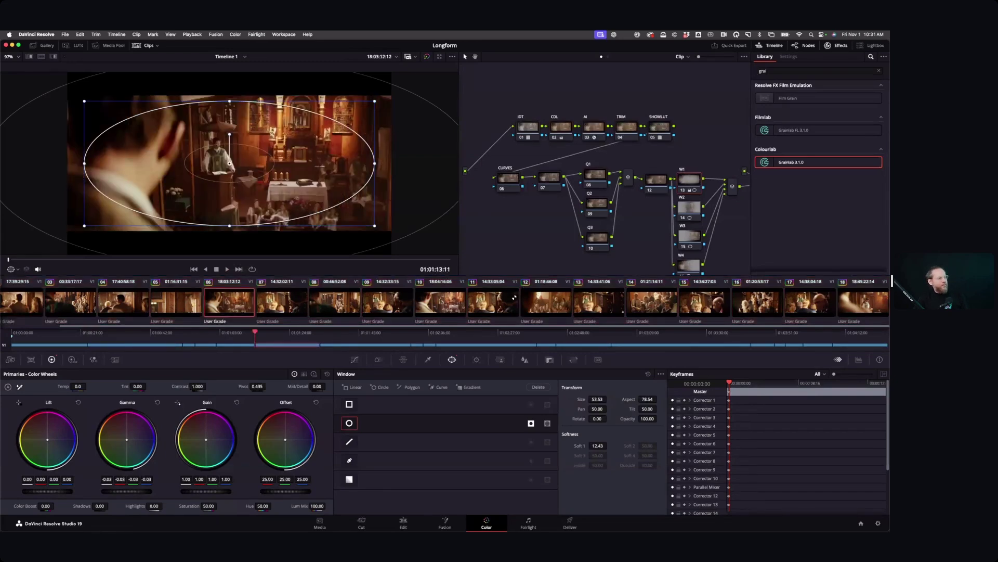
left_click(338, 307)
left_click(378, 307)
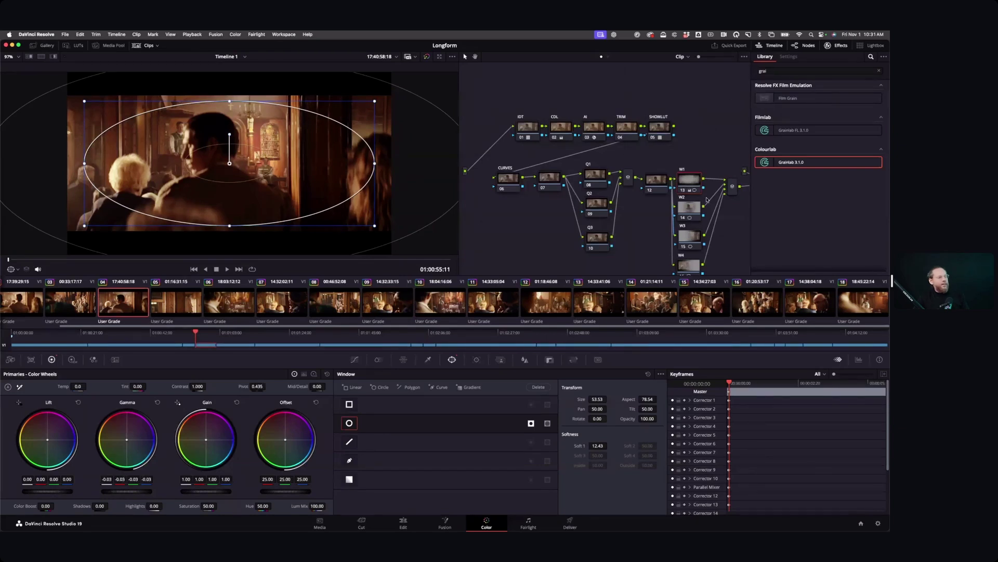
left_click(687, 213)
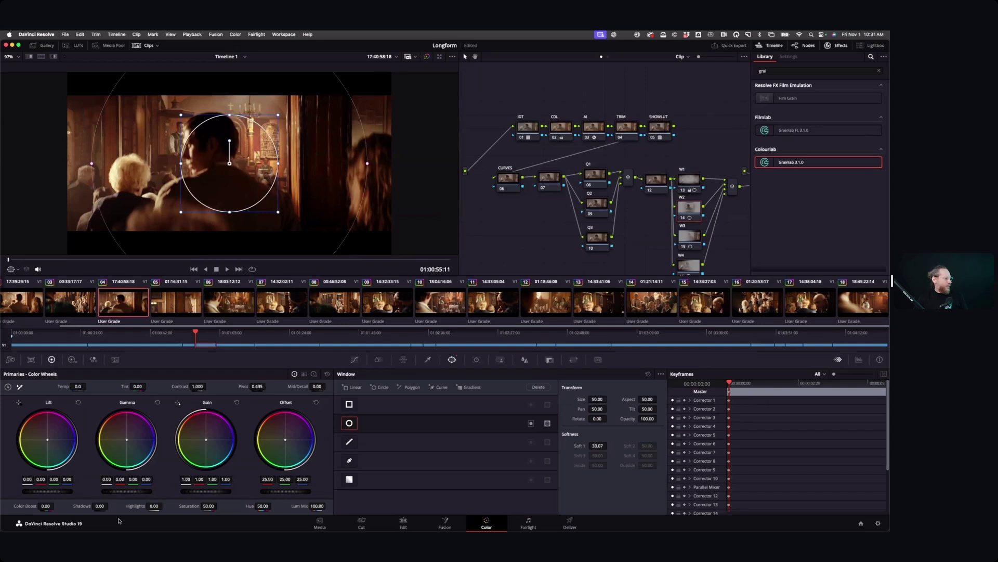
left_click_drag(119, 492, 128, 491)
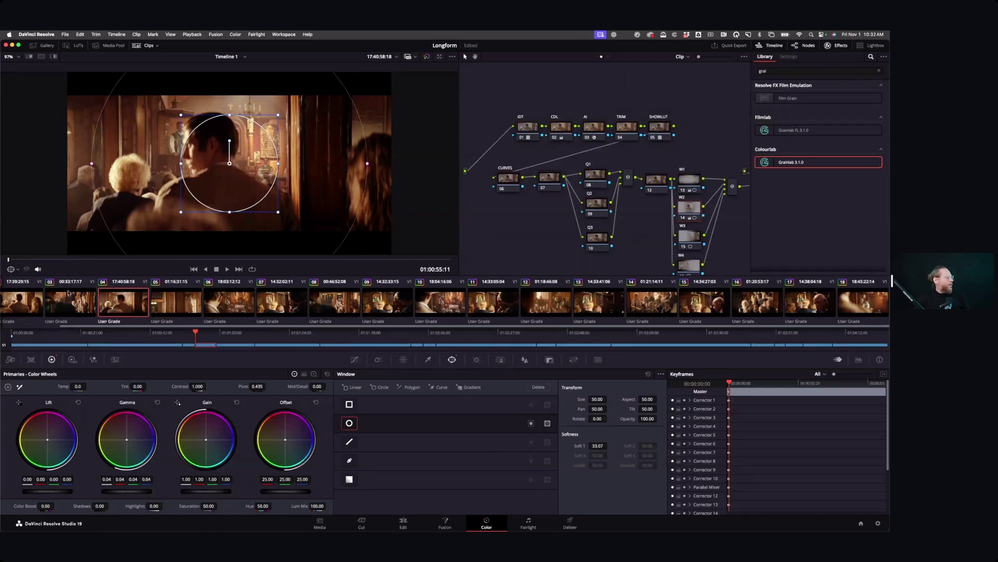
Try to ripple clip 04's W2 node change to clip 02.
left_click(20, 305, "super")
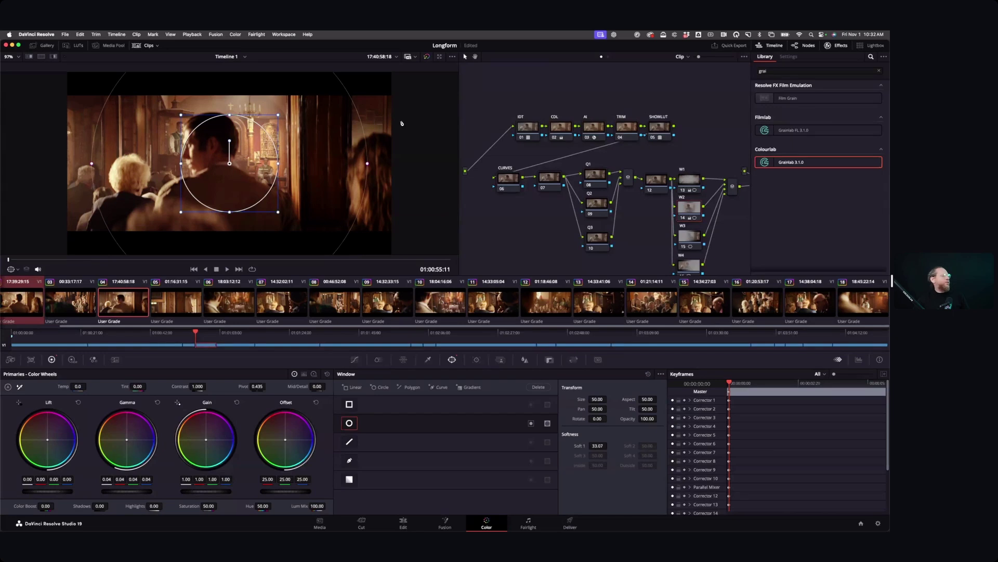
left_click(235, 35)
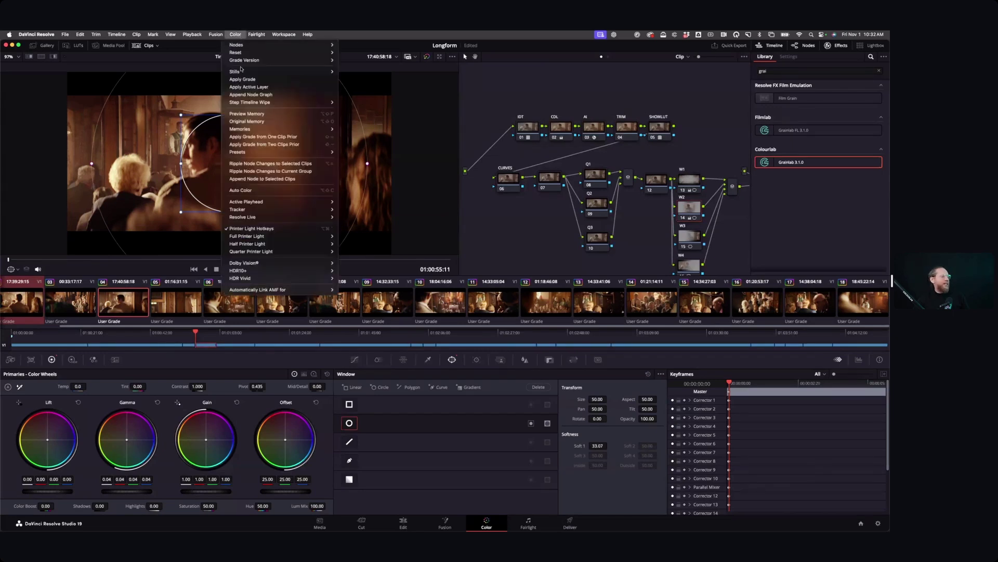
left_click(269, 171)
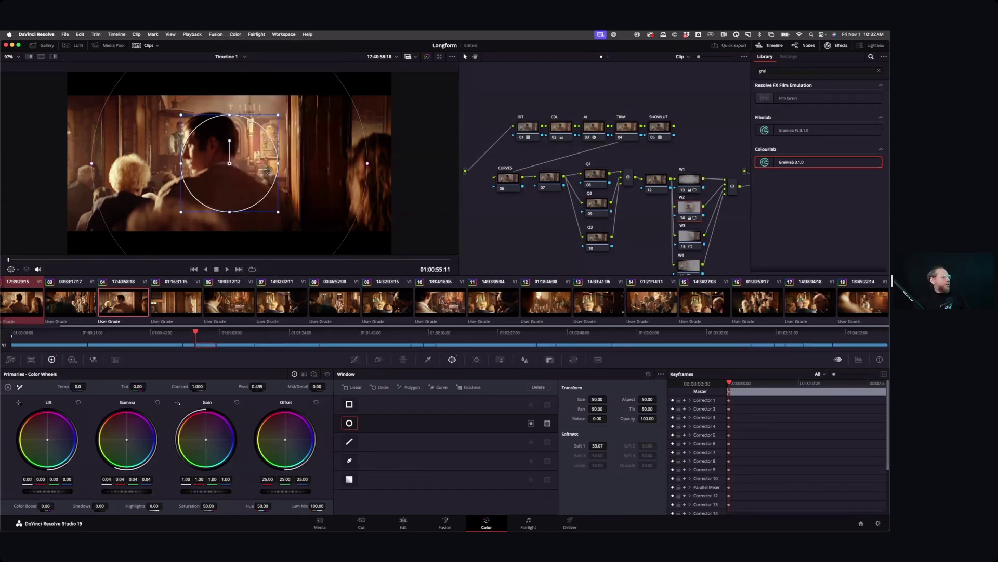
left_click(235, 34)
left_click(259, 179)
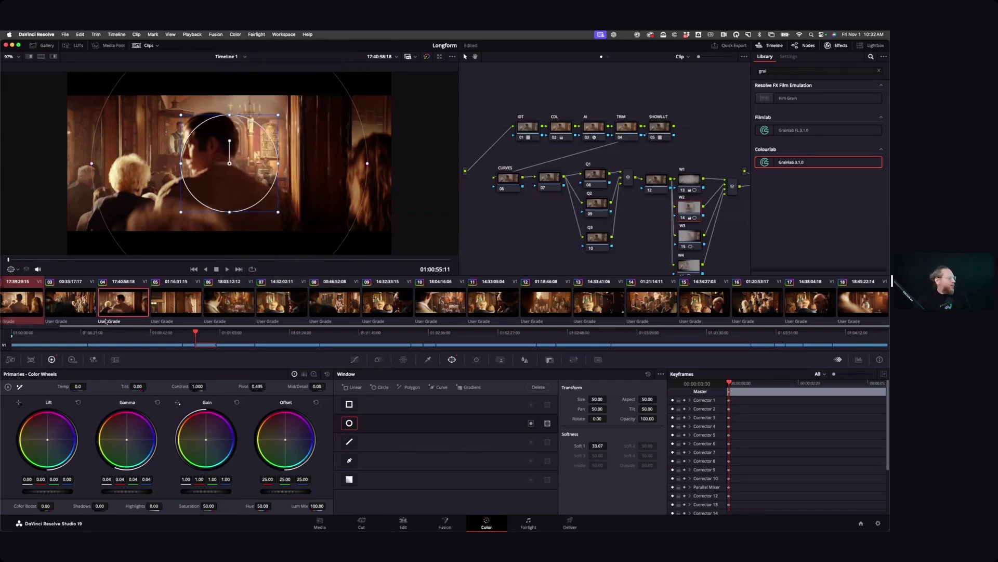
On clip 02, set the W2 node's key output gain to 0.725 and raise the W3 node's master gain to 1.17.
left_click(31, 301, "super")
left_click(31, 301)
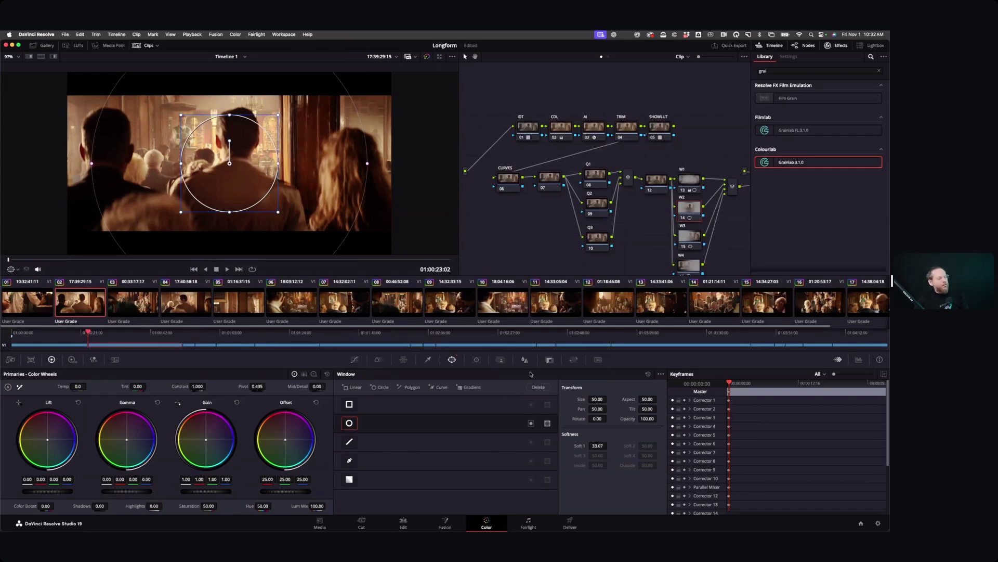
left_click(547, 361)
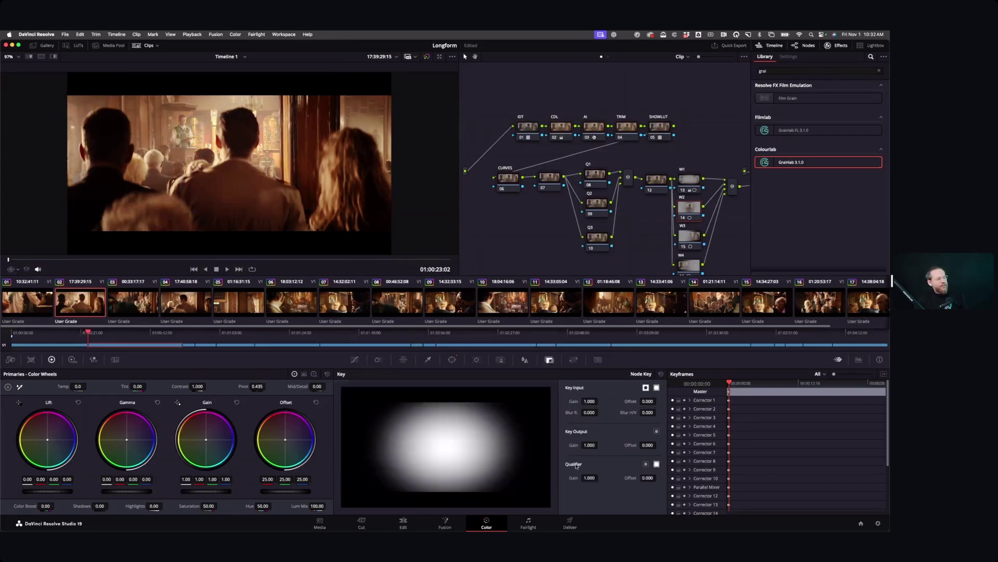
left_click_drag(588, 447, 600, 445)
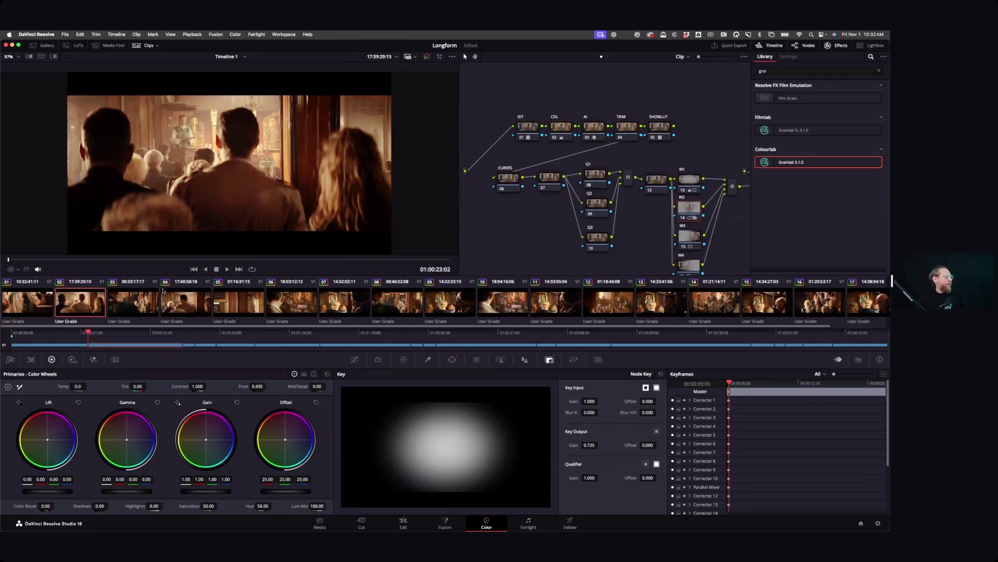
left_click(691, 238)
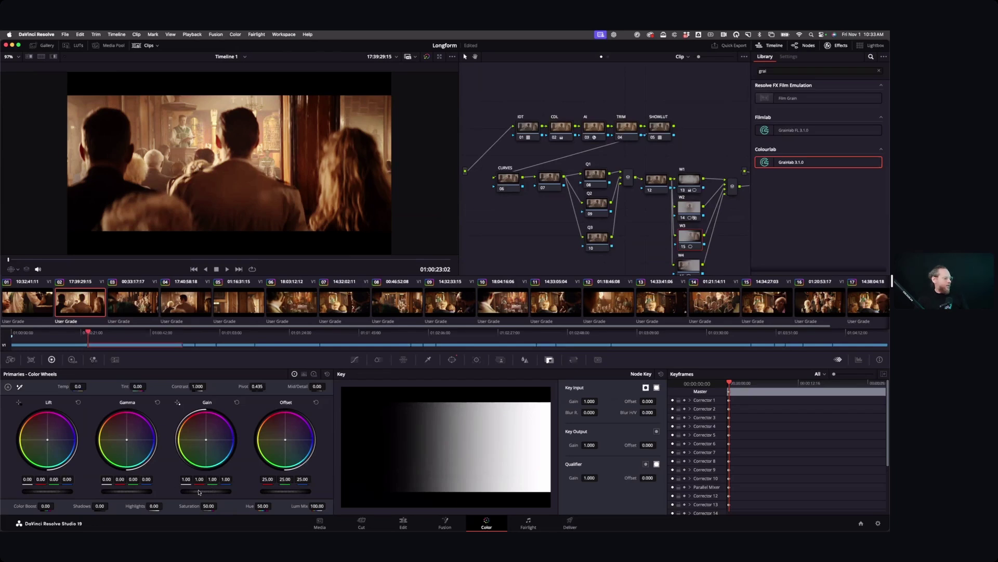
left_click_drag(206, 491, 224, 491)
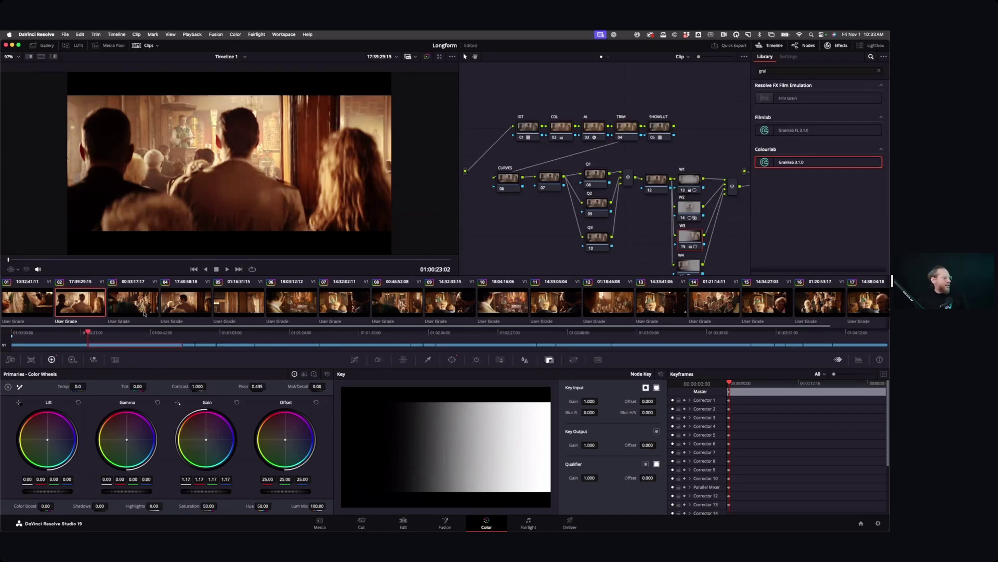
Ripple clip 02's W3 node change to clips 04, 07, 09, 10, 11, 13, 15, 17 and 18.
left_click(185, 306)
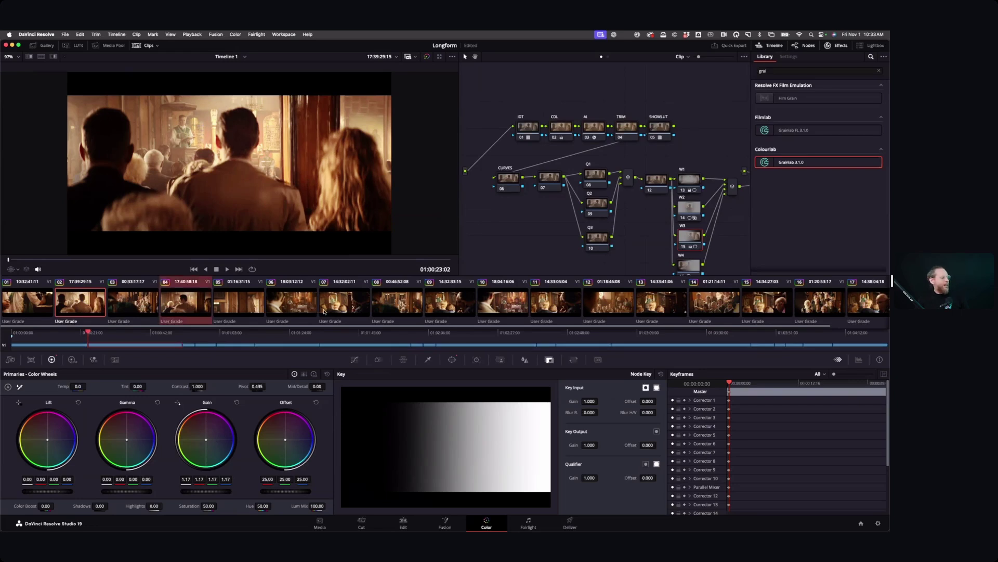
left_click(347, 308, "super")
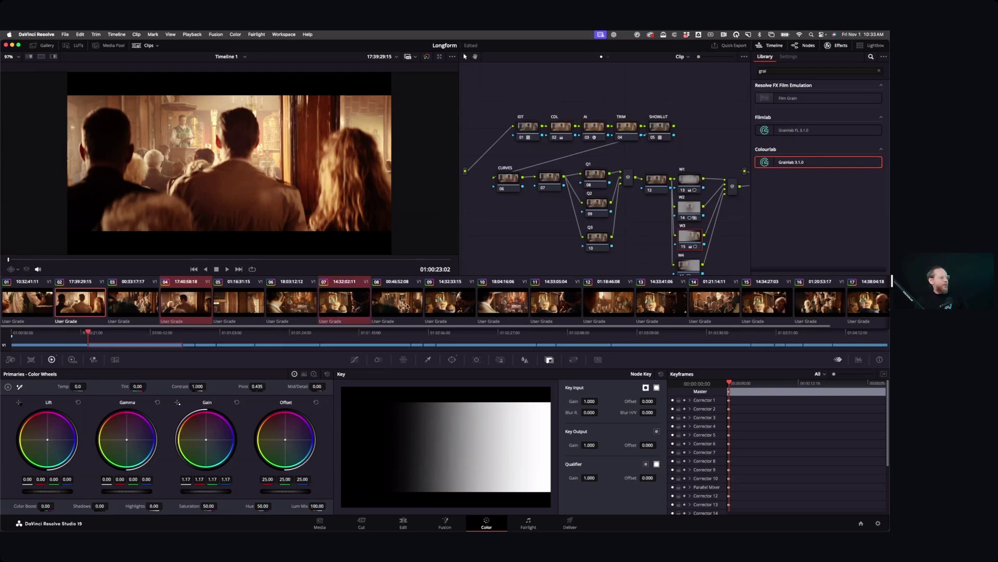
left_click(460, 307, "super")
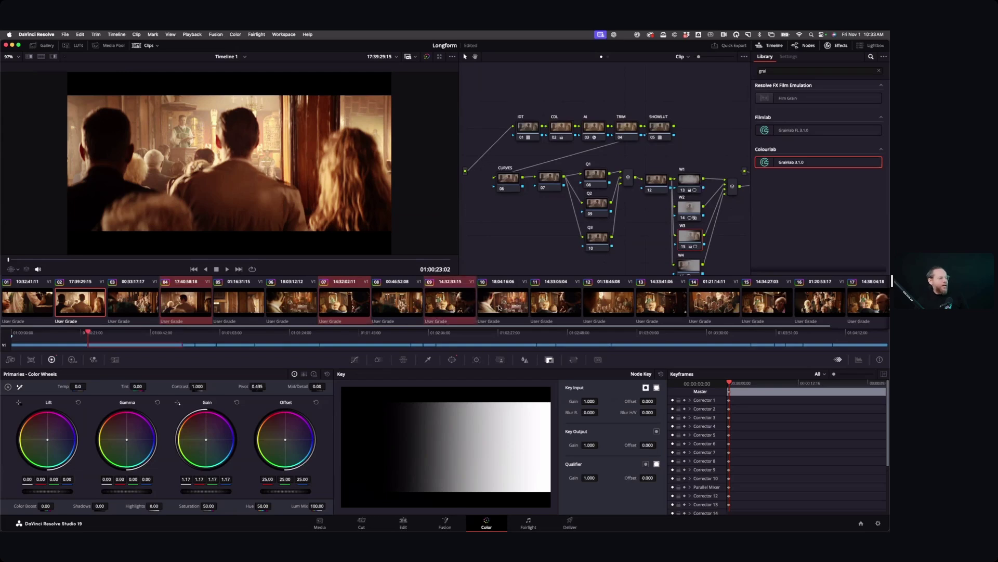
left_click(507, 306, "super")
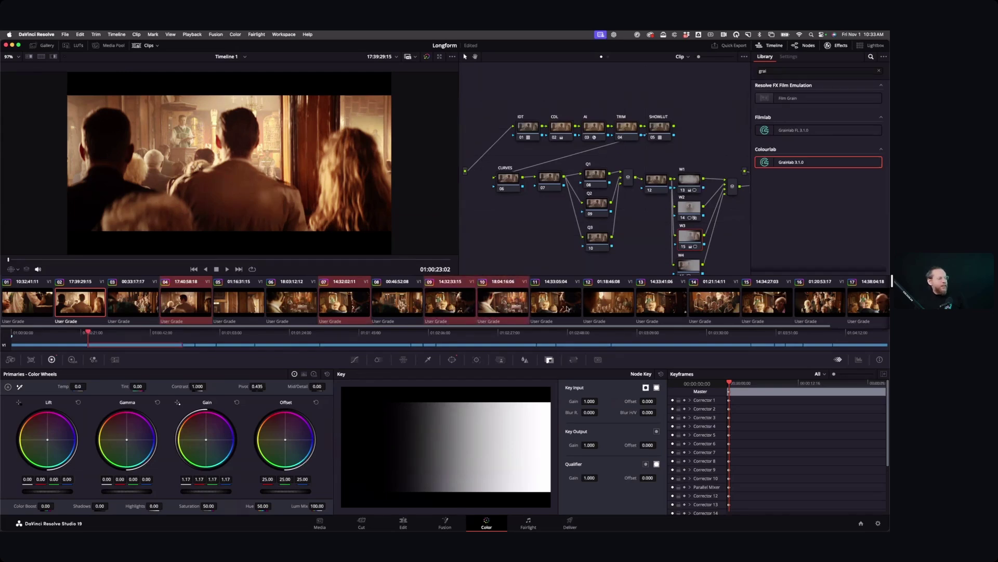
left_click(560, 305, "super")
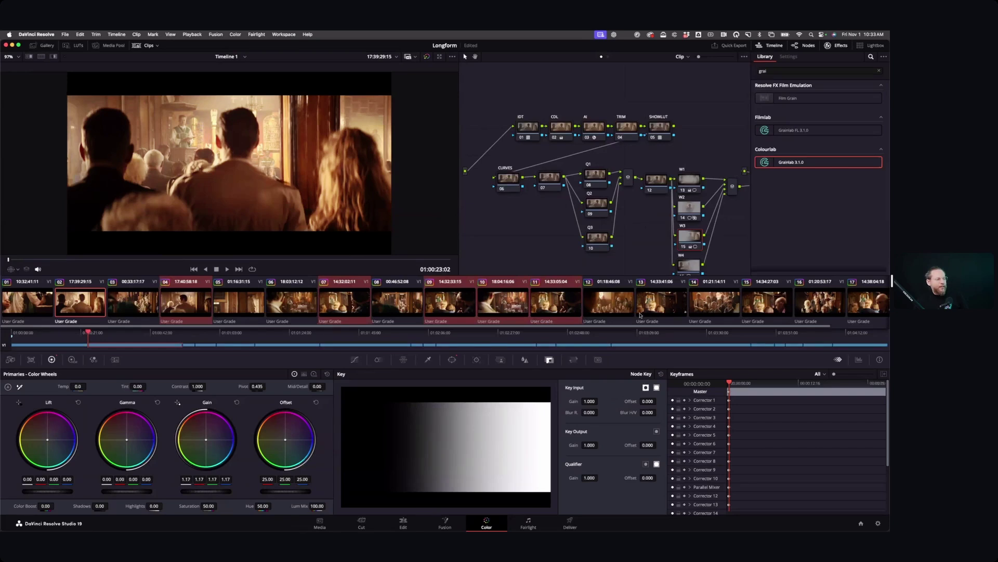
left_click(674, 310, "super")
scroll(720, 318, "right", 3)
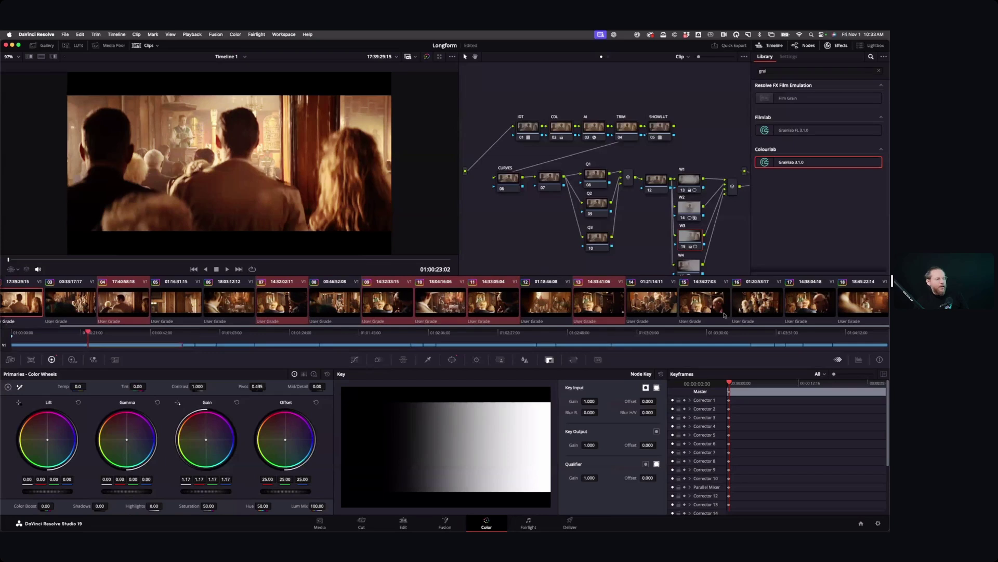
left_click(707, 311, "super")
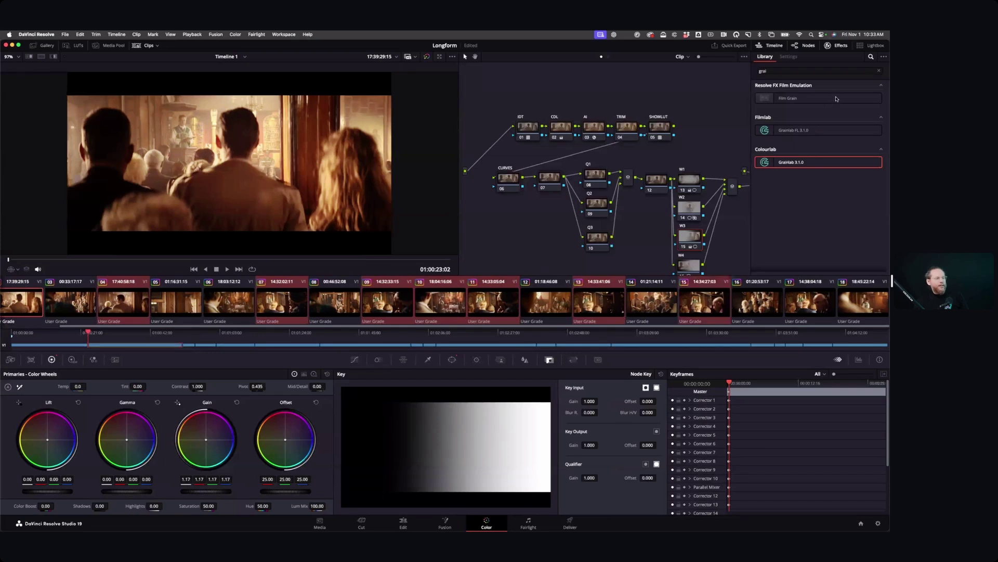
left_click(805, 303, "super")
left_click(861, 306, "super")
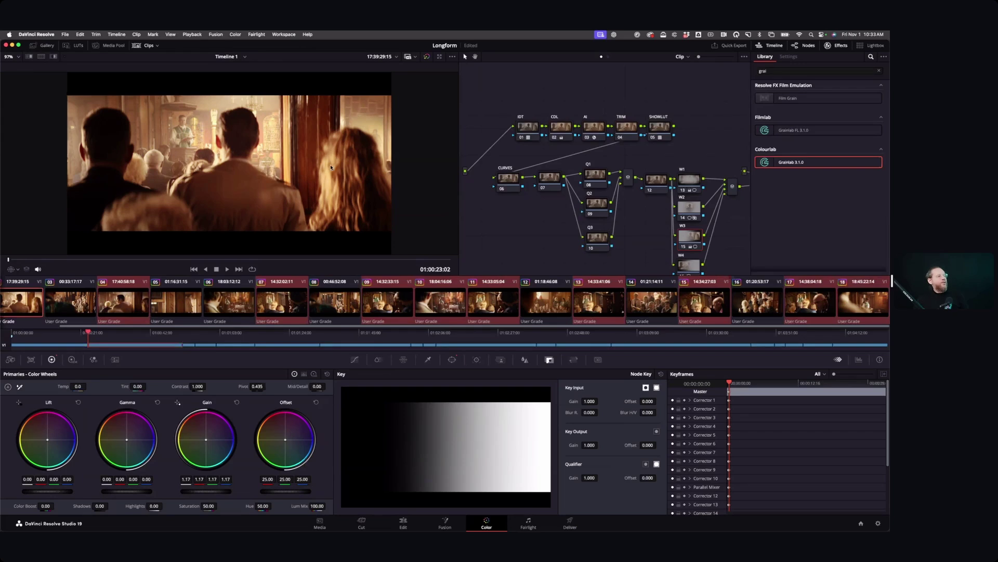
left_click(236, 34)
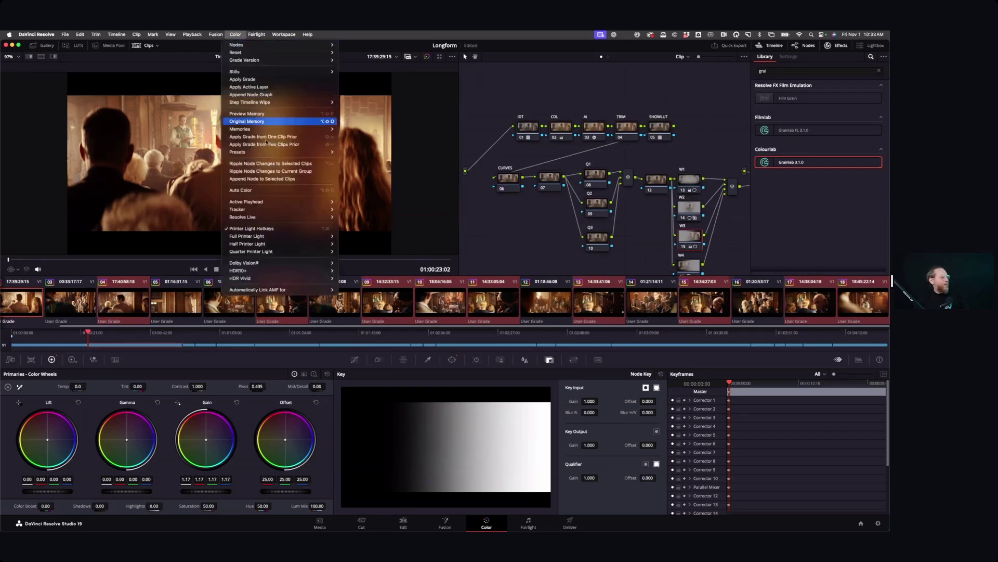
left_click(277, 164)
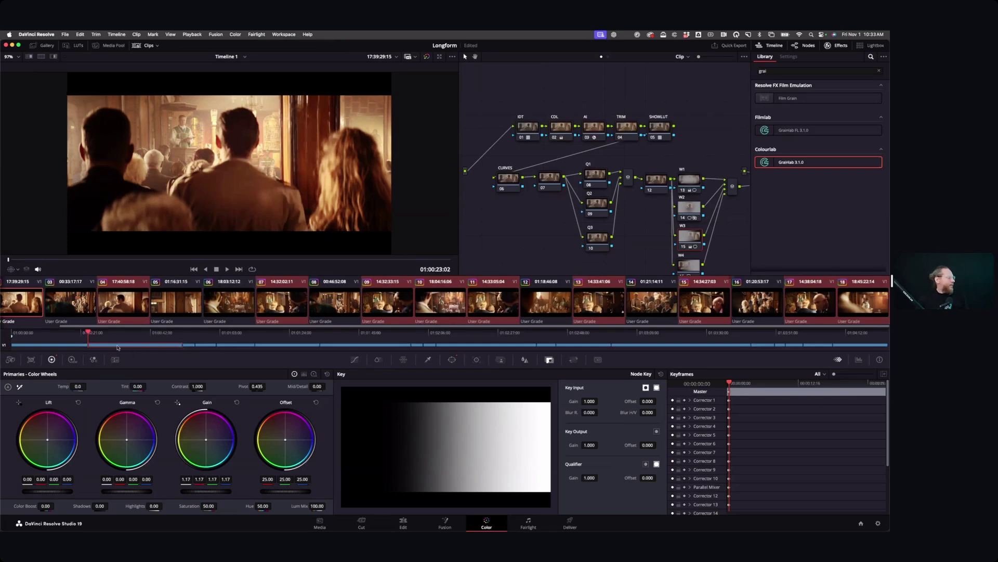
On clip 03, raise the W4 window node's master gamma to 0.03.
left_click(79, 310)
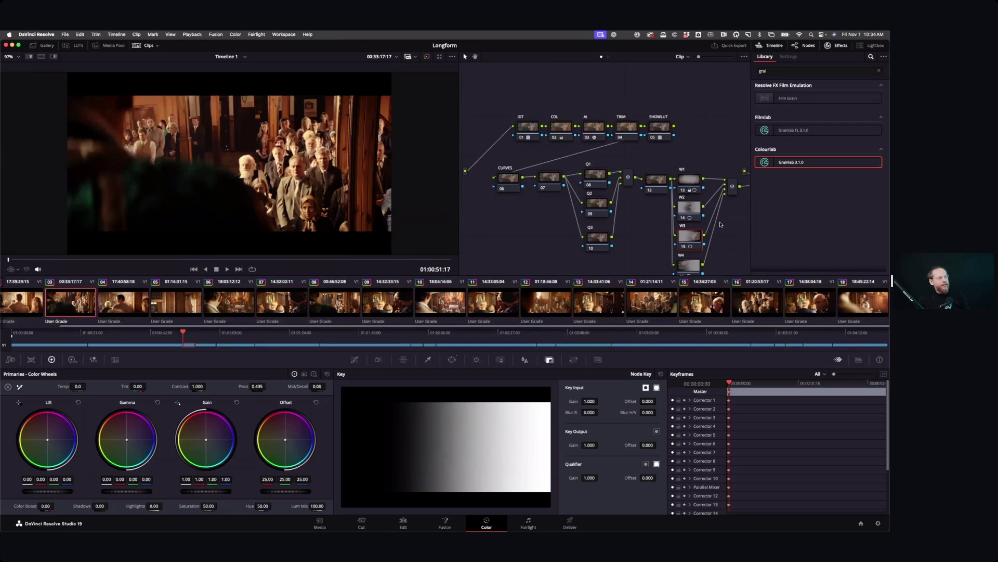
scroll(720, 224, "down", 1)
left_click(686, 266)
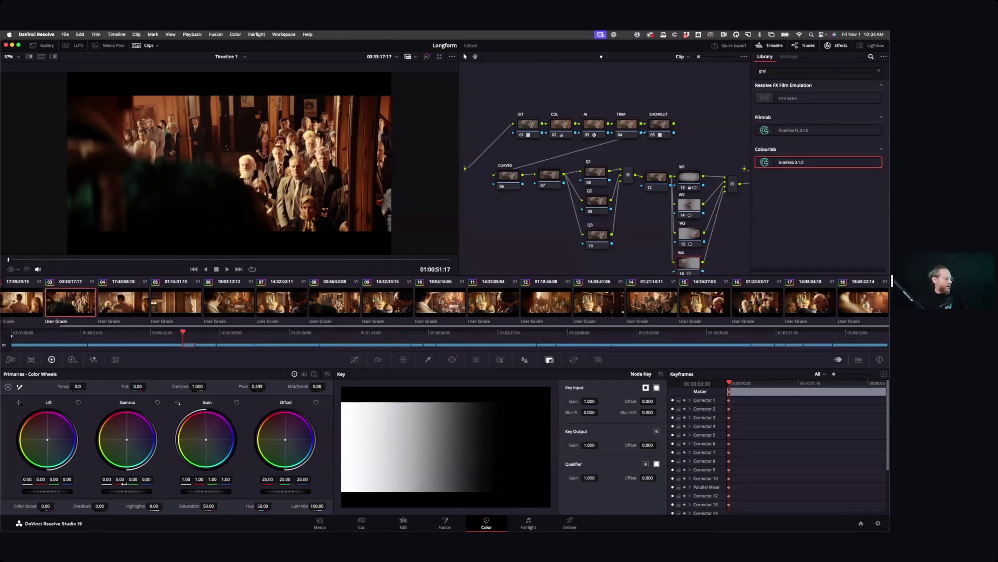
left_click_drag(126, 490, 128, 490)
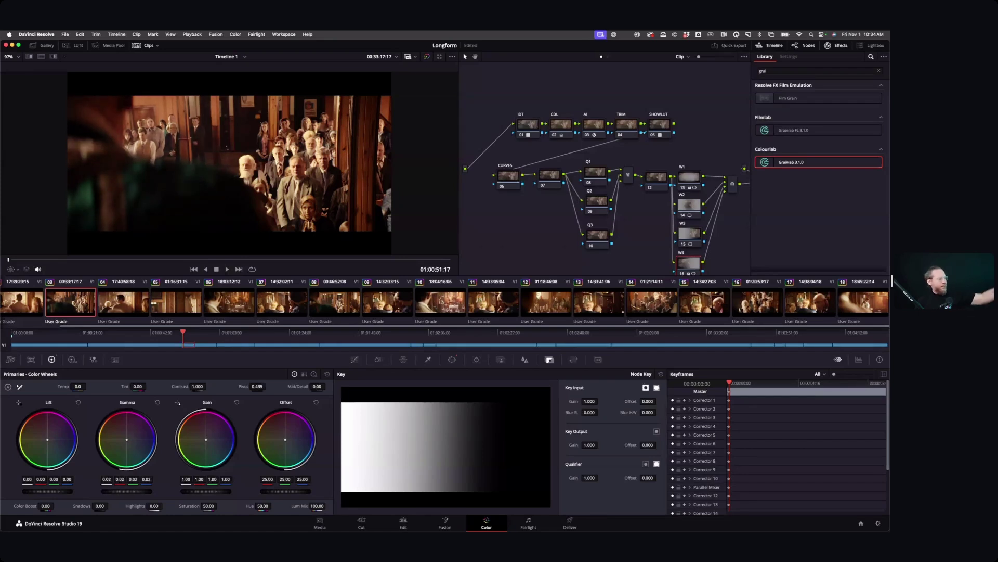
left_click_drag(129, 491, 130, 490)
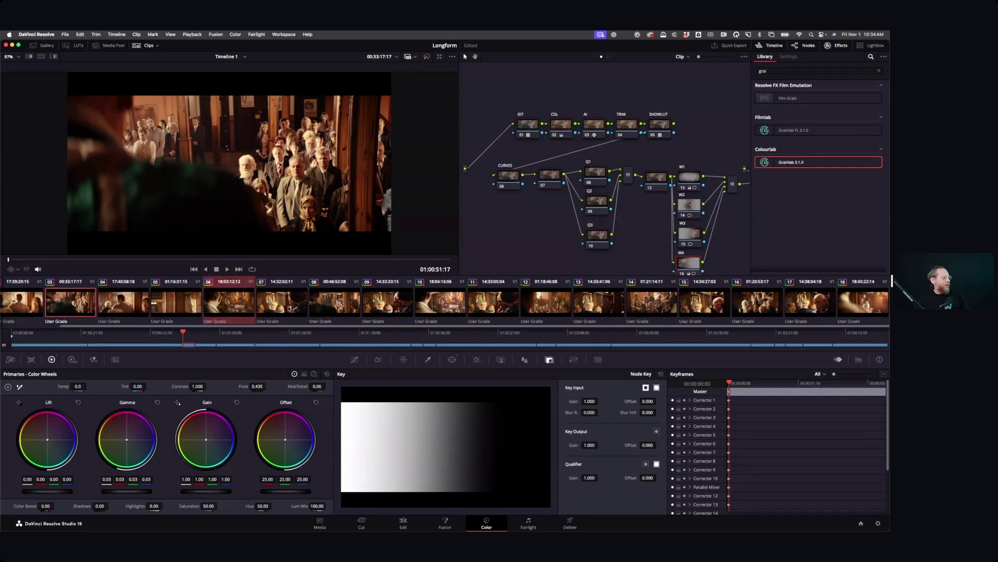
Ripple clip 03's W4 node change to clips 06, 08, 12, 14 and 16.
left_click(334, 307, "super")
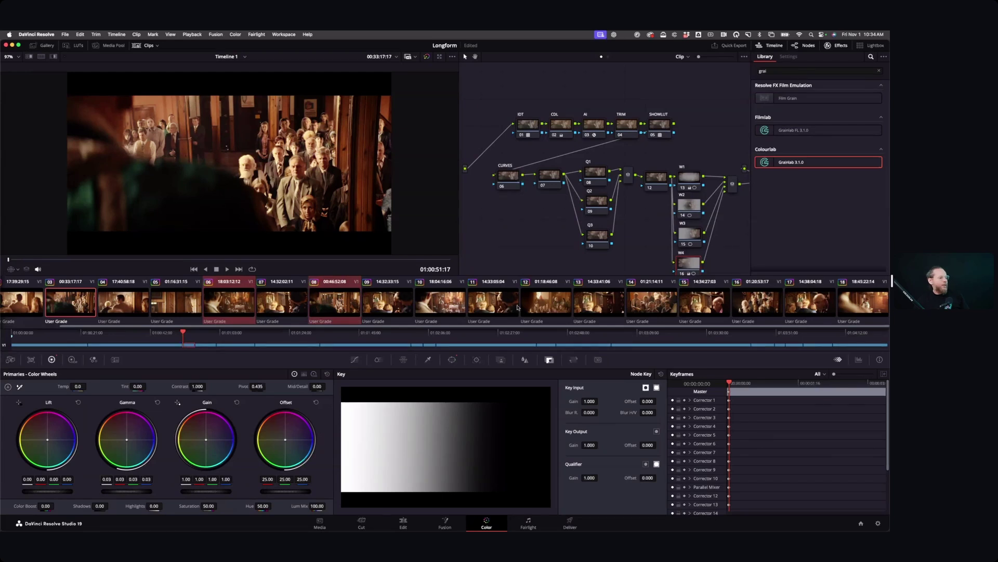
left_click(555, 307, "super")
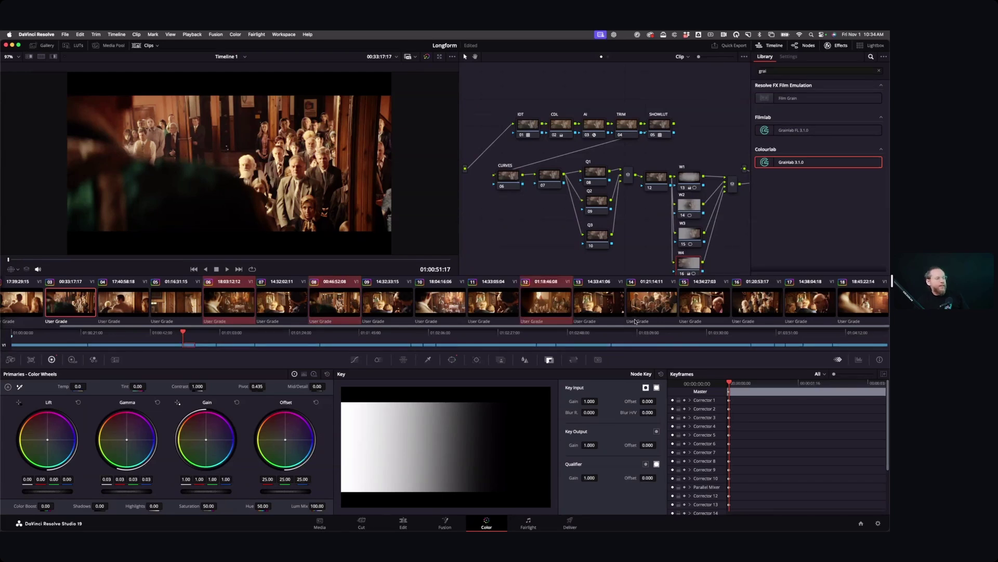
left_click(652, 308, "super")
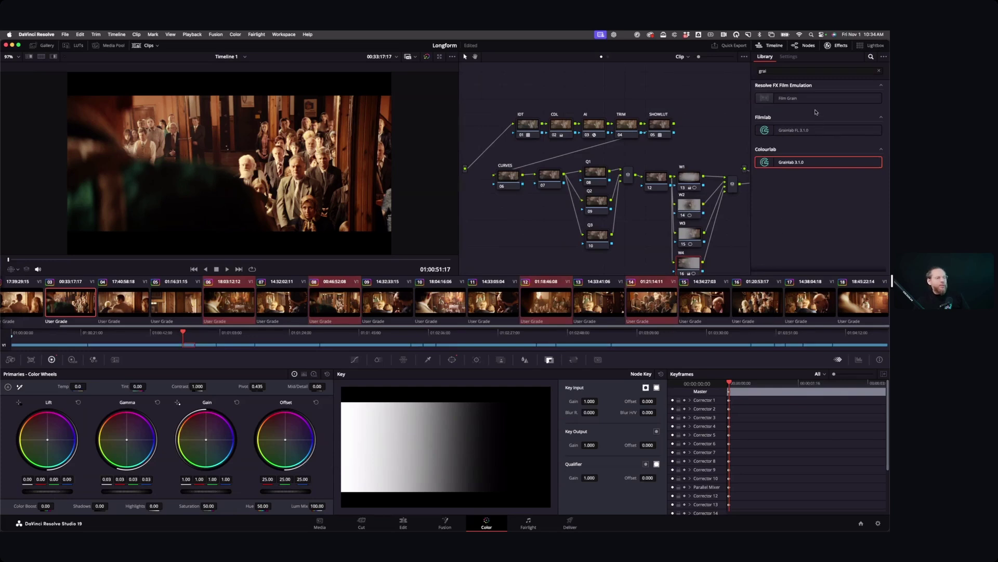
left_click(759, 308, "super")
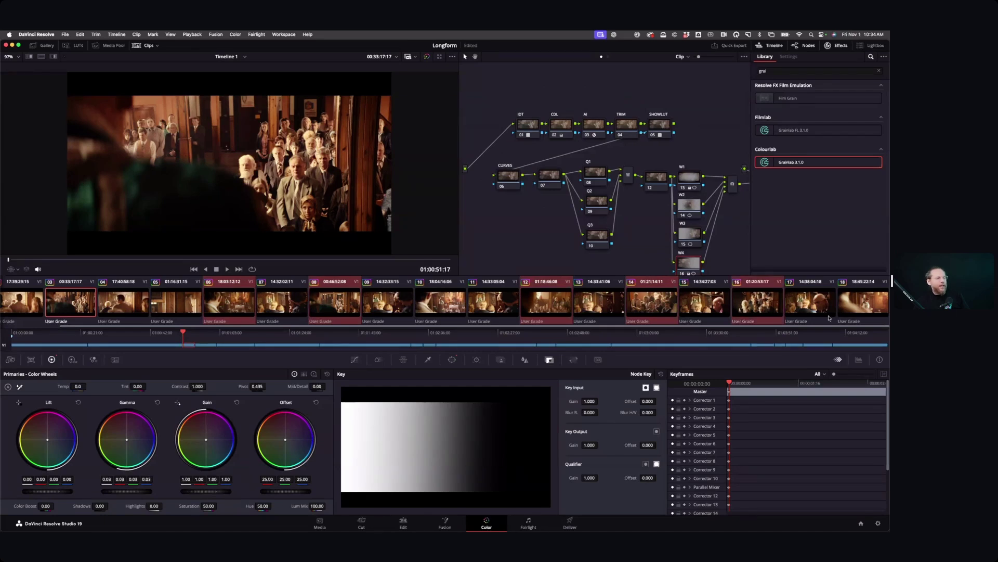
left_click(235, 34)
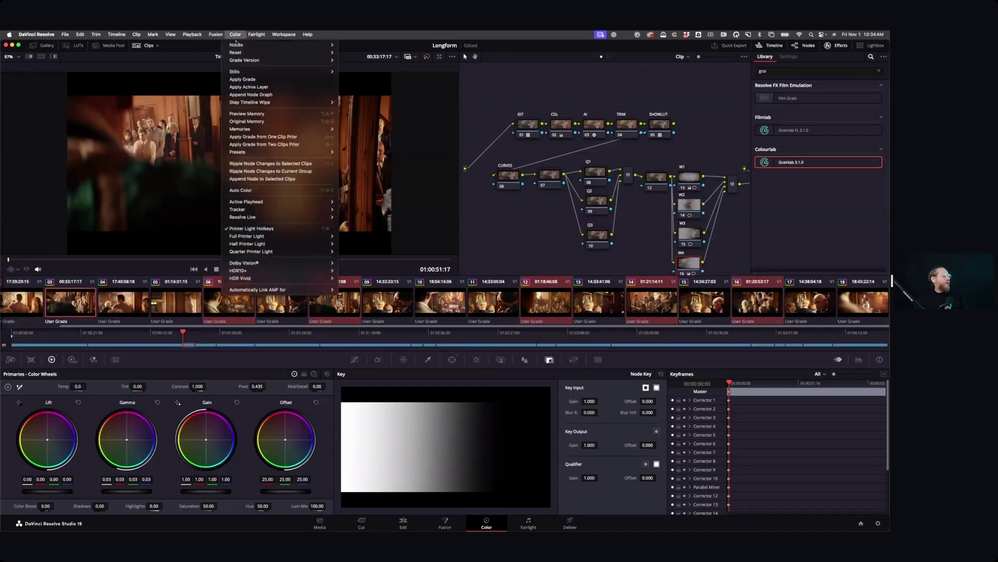
left_click(264, 170)
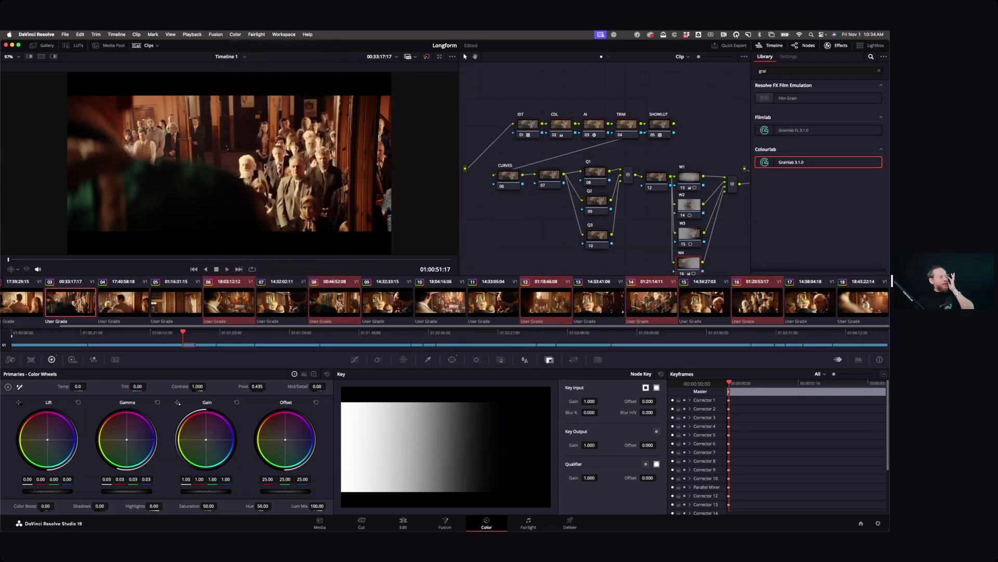
Play the start of clip 02 and step through the clips up to clip 18 to review how the window adjustments match.
left_click(21, 307)
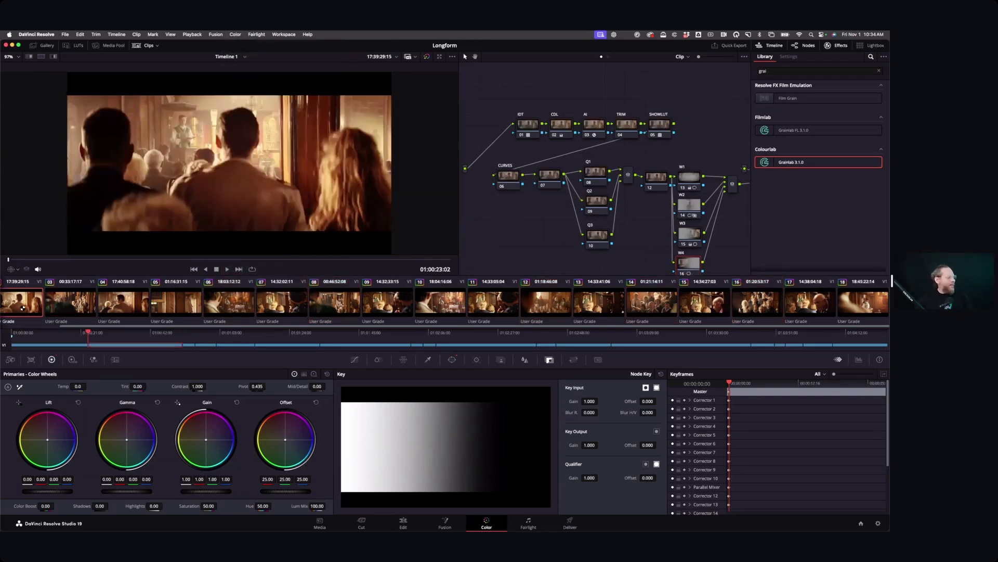
key("space")
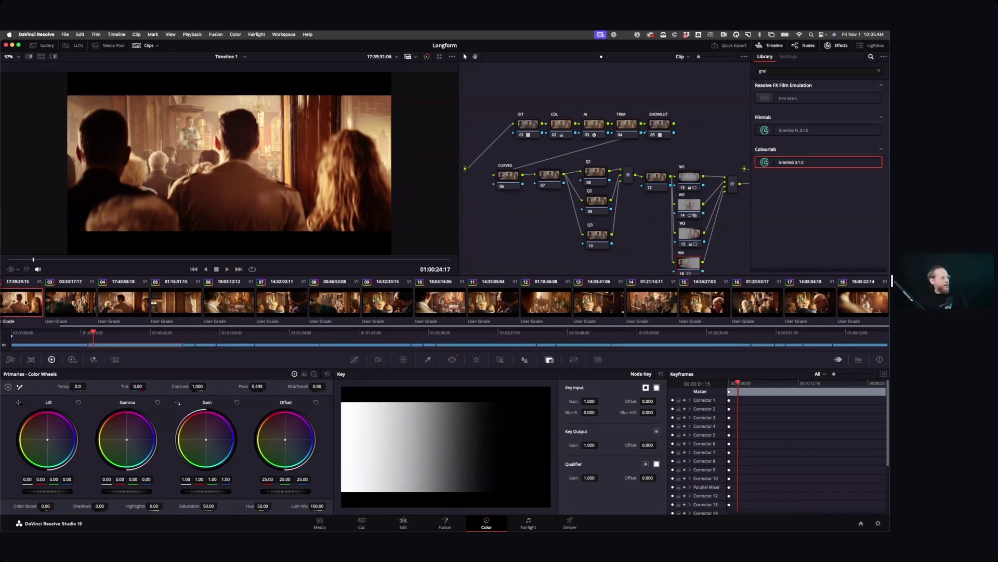
key("Down")
key("Down")
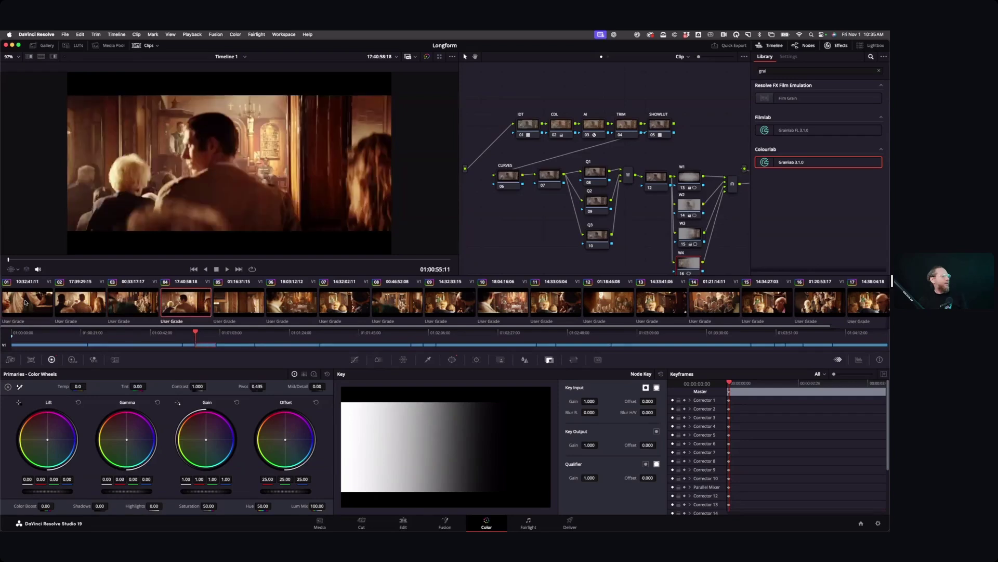
key("Down")
key("Down")
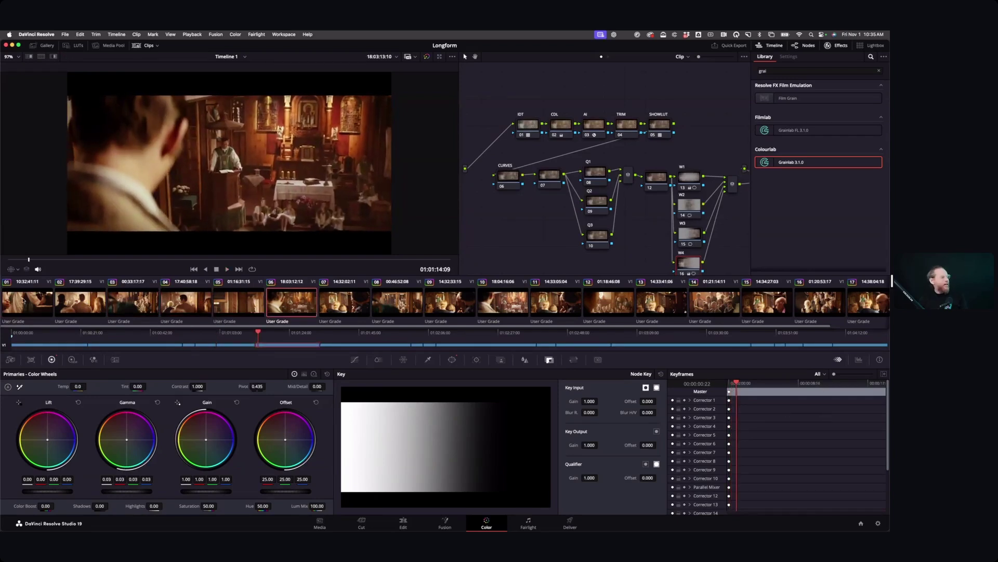
key("Down")
key("Down")
key("Down")
key("Down")
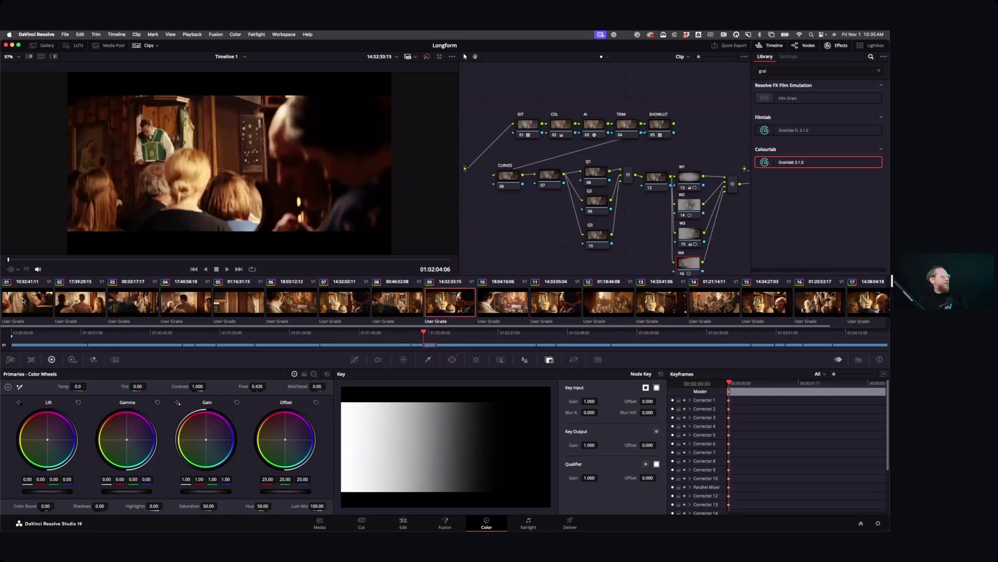
key("Down")
key("Down")
key("Down")
key("Down")
key("Down")
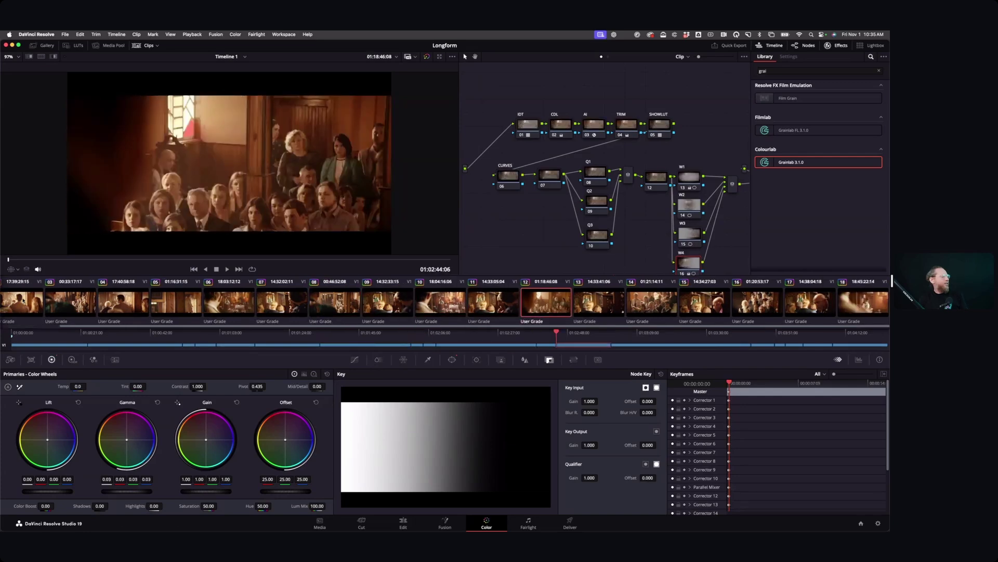
key("Down")
key("Down")
key("Down")
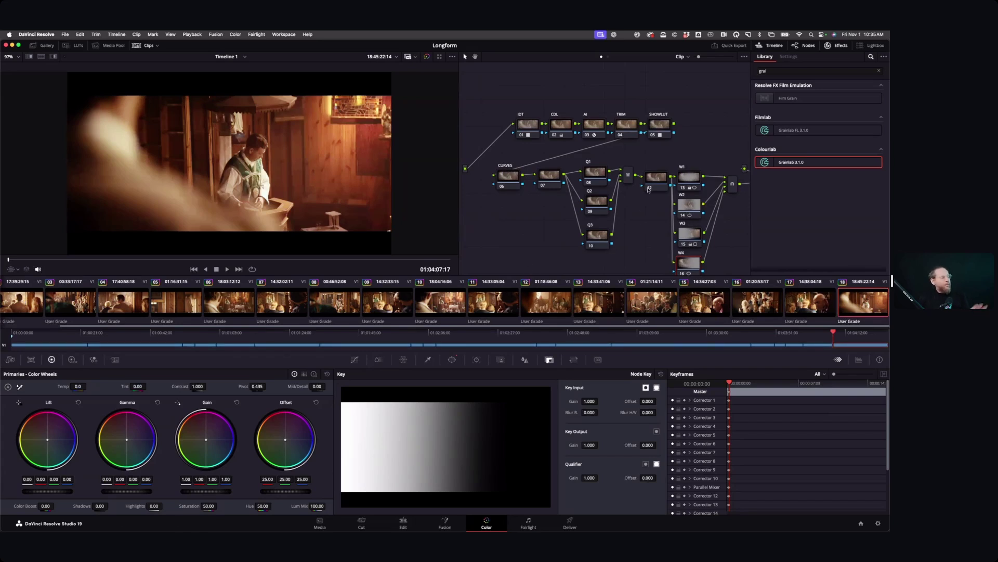
On clip 18, lower the scene node's red offset to 22.52.
scroll(641, 221, "down", 2)
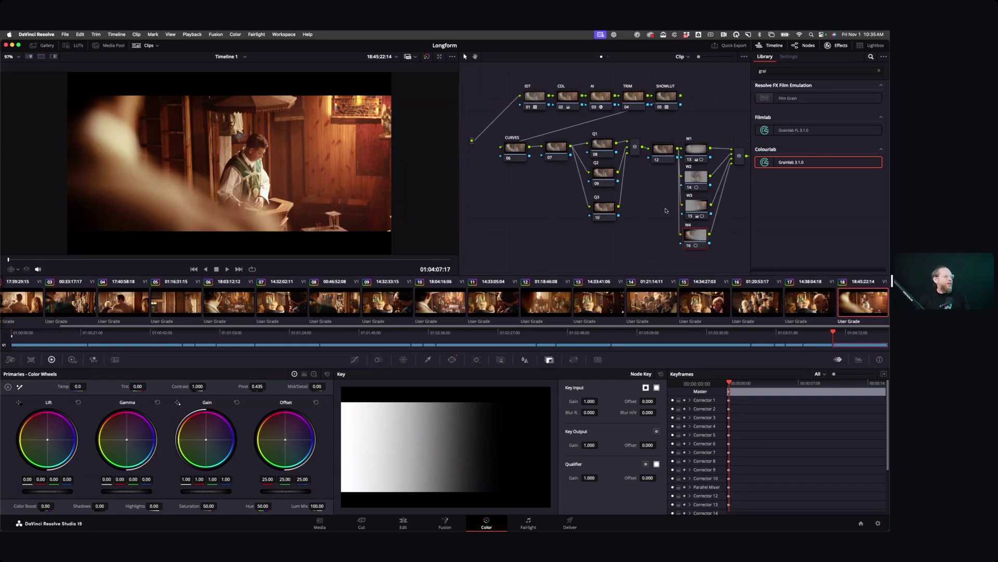
scroll(666, 215, "right", 5)
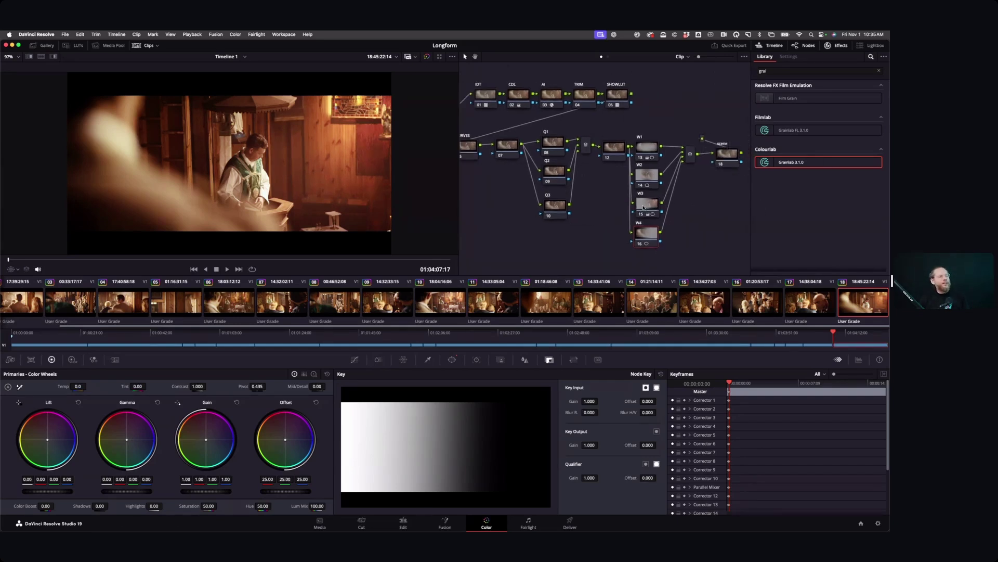
left_click(711, 158)
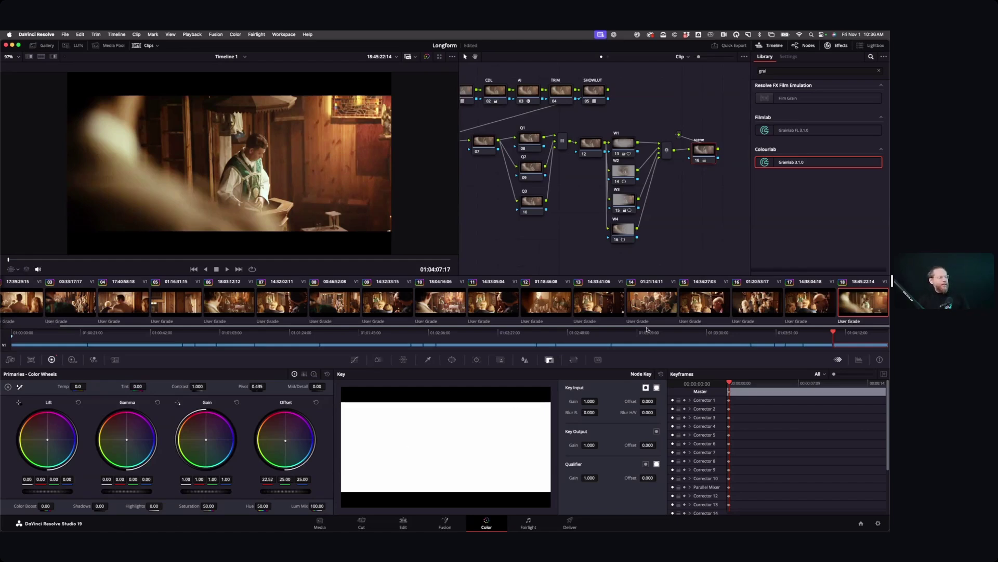
Ripple clip 18's scene node change to all clips in the timeline.
left_click_drag(611, 326, 371, 342)
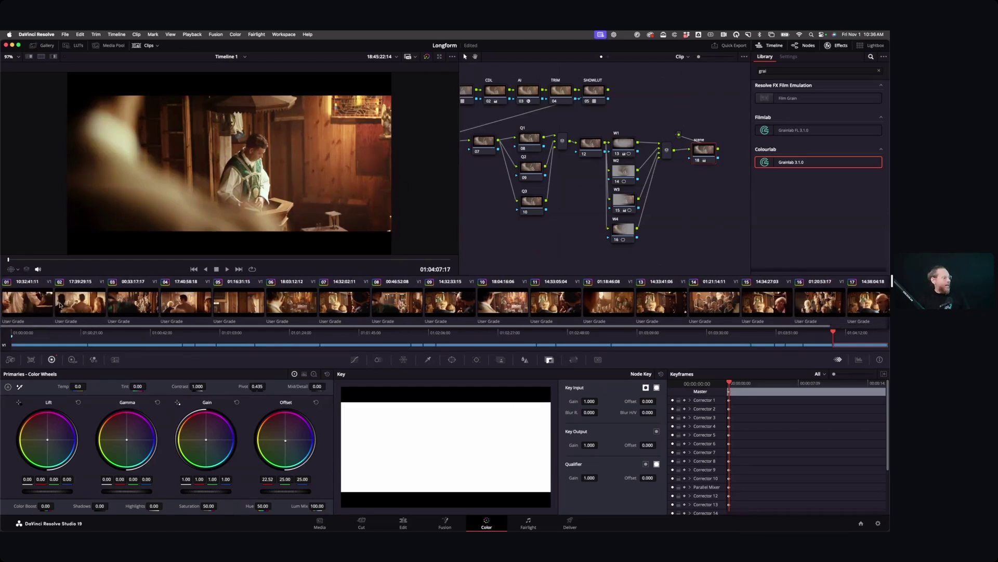
key("super+a")
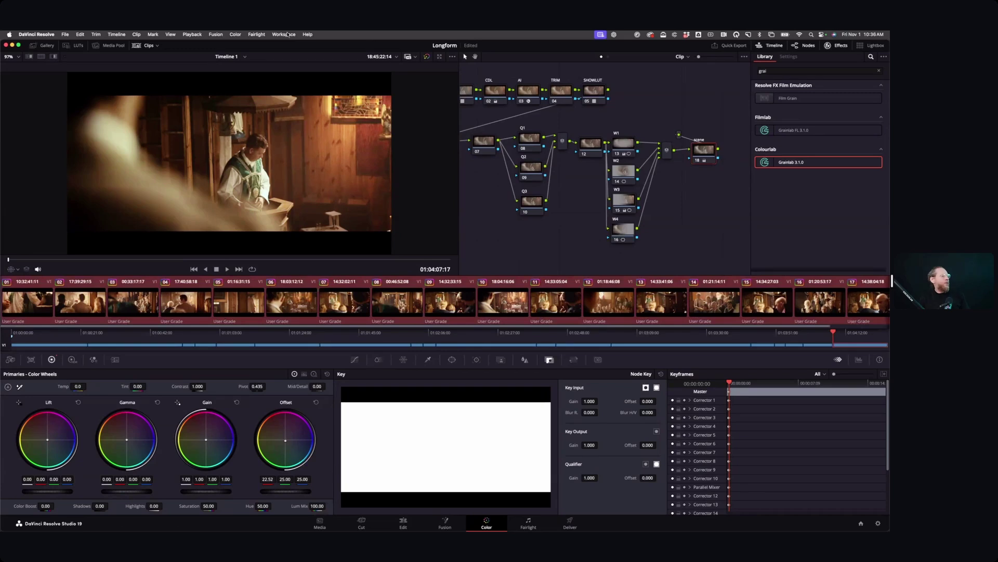
left_click(237, 35)
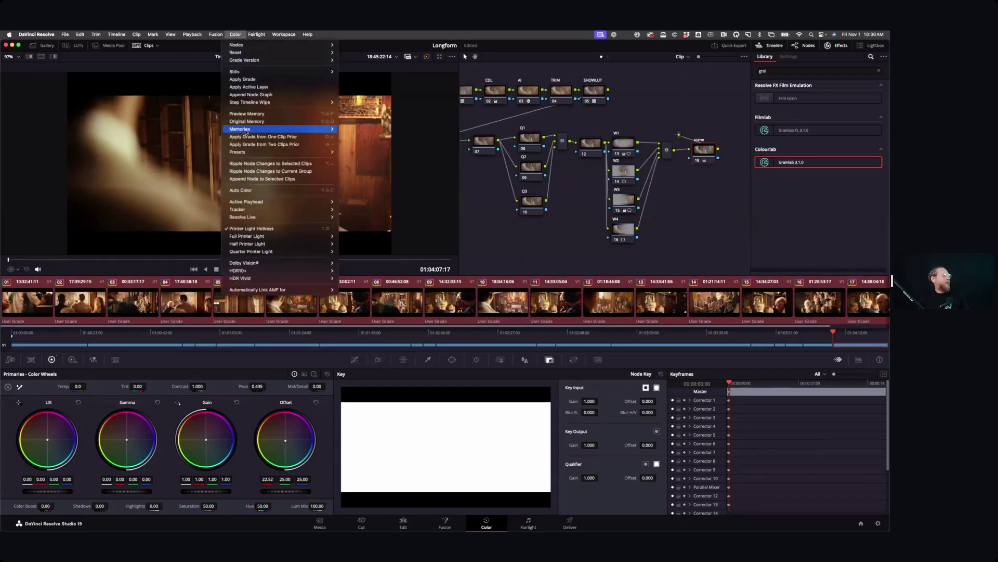
mouse_move(246, 131)
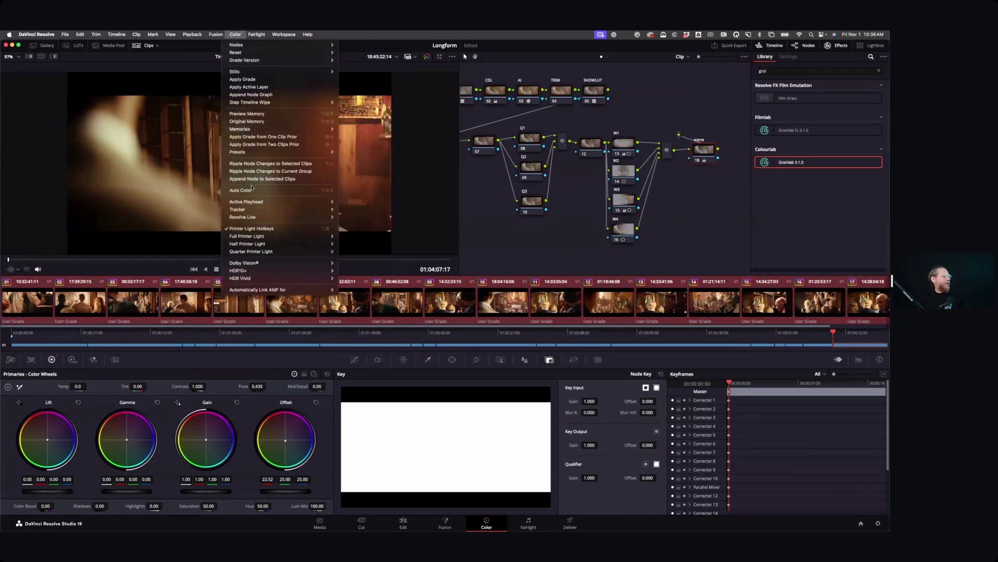
left_click(257, 164)
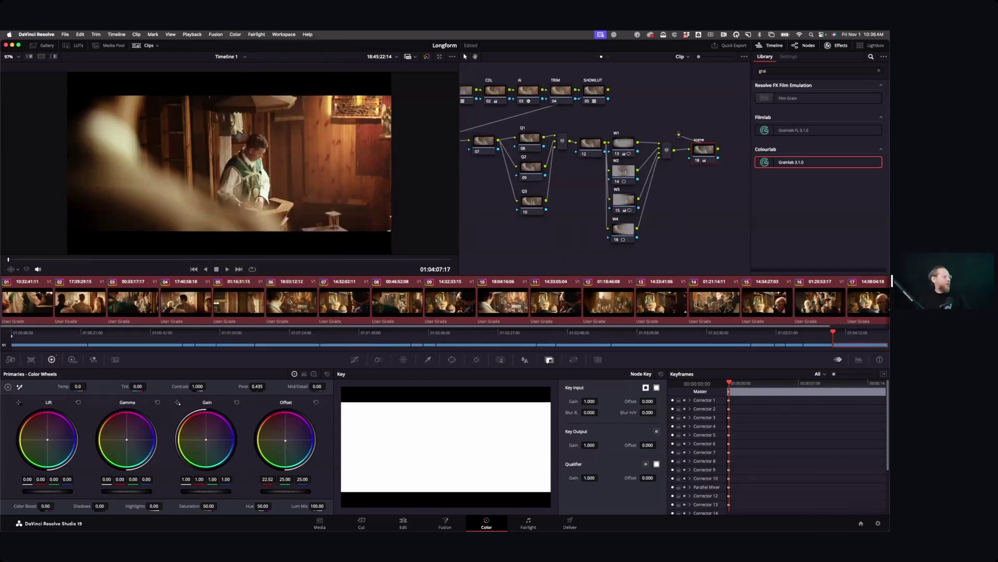
Play clip 01 to the shot of the boy between the two robed men and raise its W2 node's master gamma to 0.02.
left_click(23, 296)
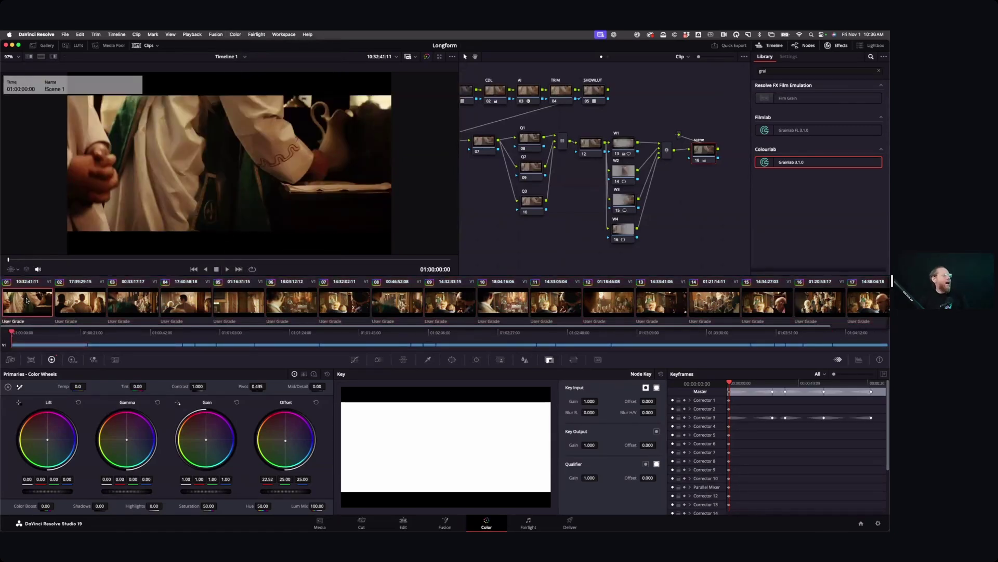
key("space")
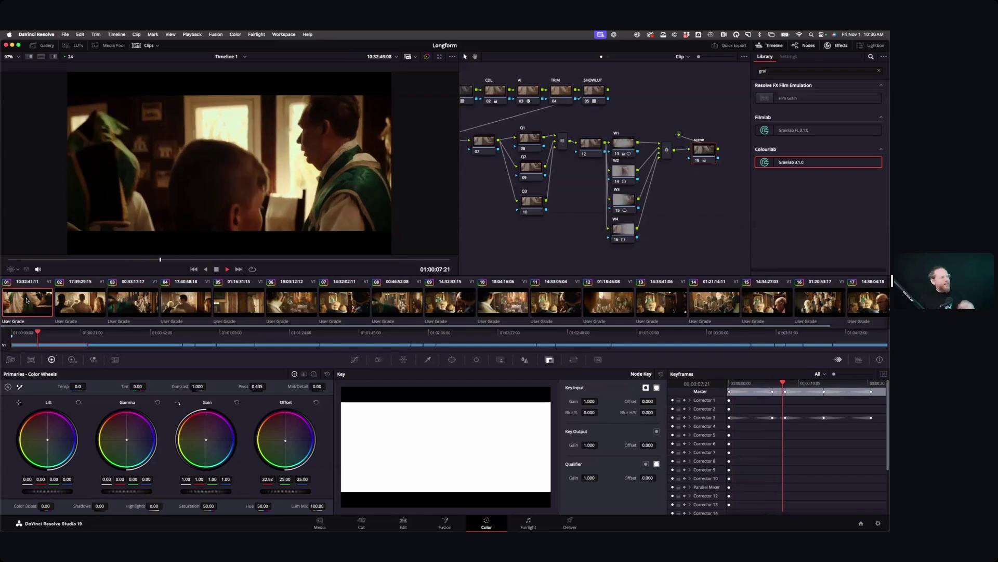
key("space")
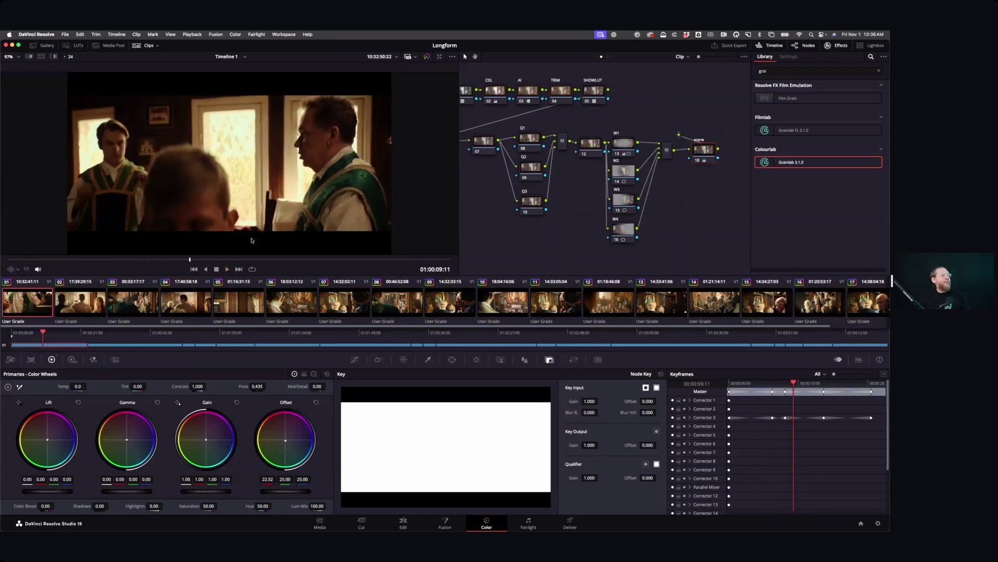
left_click(561, 93)
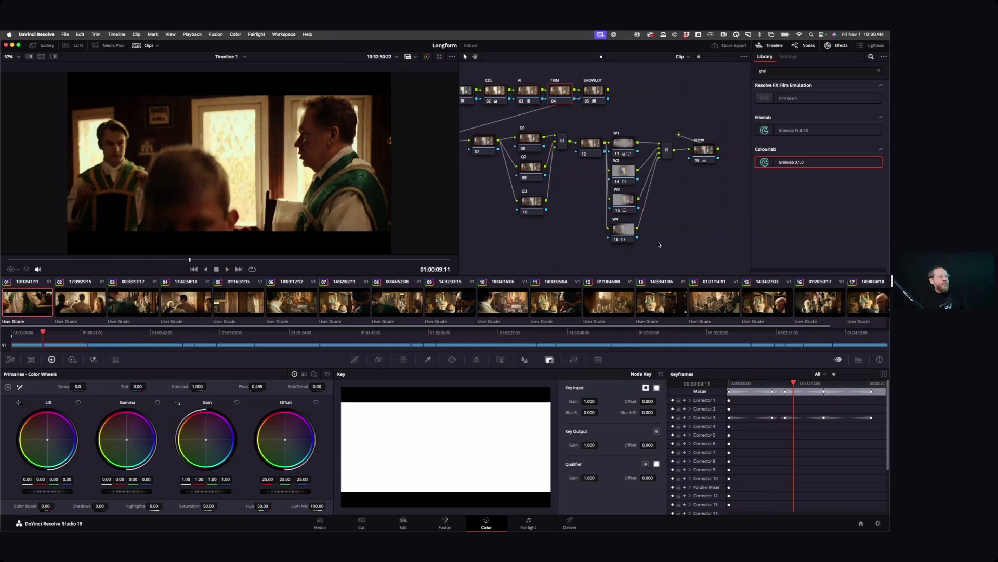
left_click(621, 172)
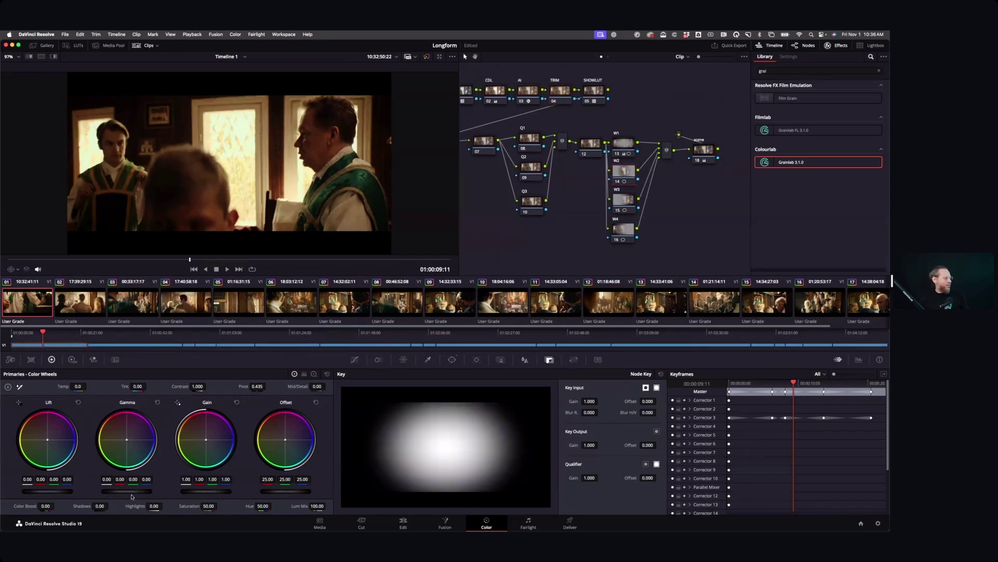
left_click_drag(126, 490, 130, 491)
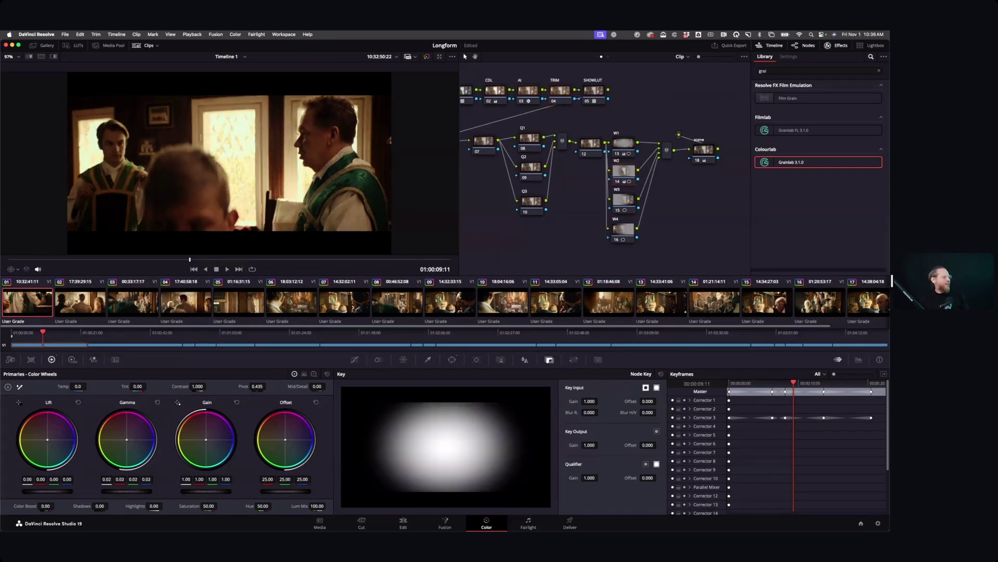
Play on in clip 01, step through the clips to clip 18 and back to clip 14 to review the scene-wide grade.
key("space")
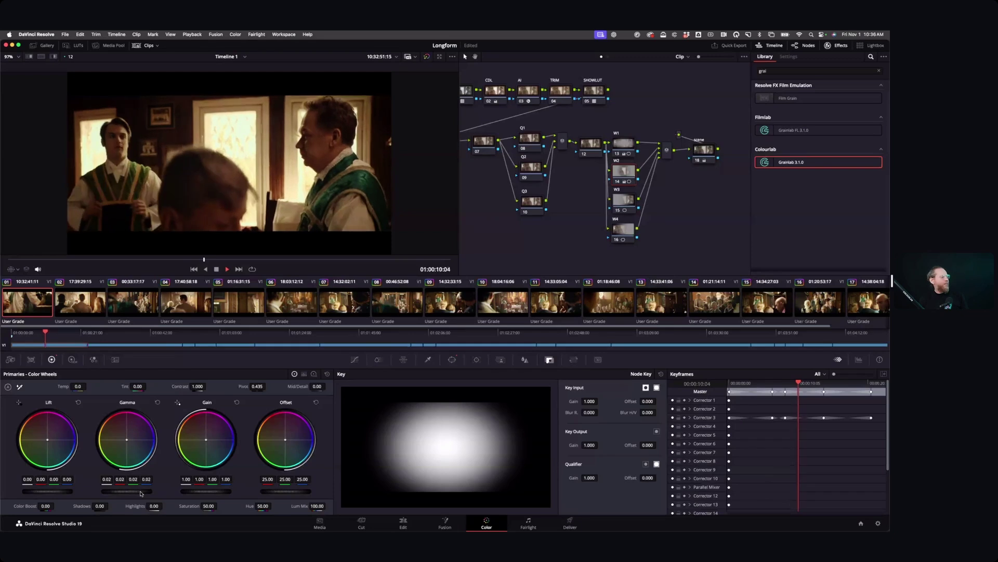
key("space")
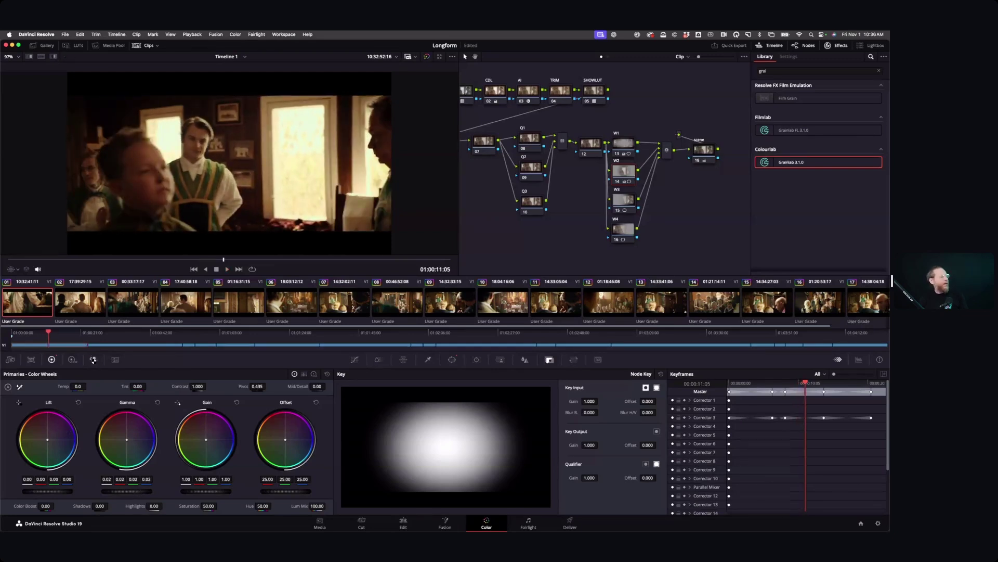
key("Down")
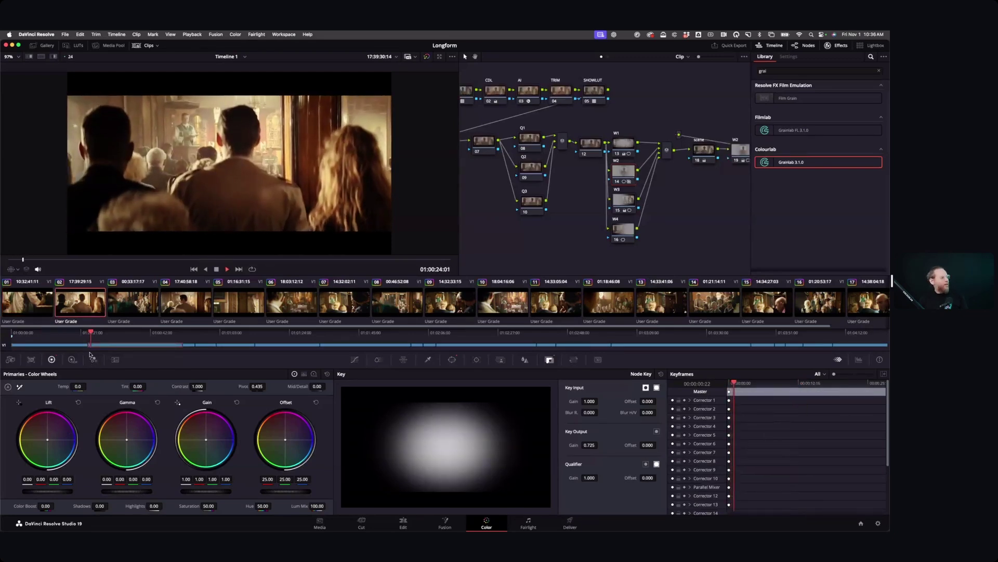
key("space")
key("Down")
key("Down")
key("Down")
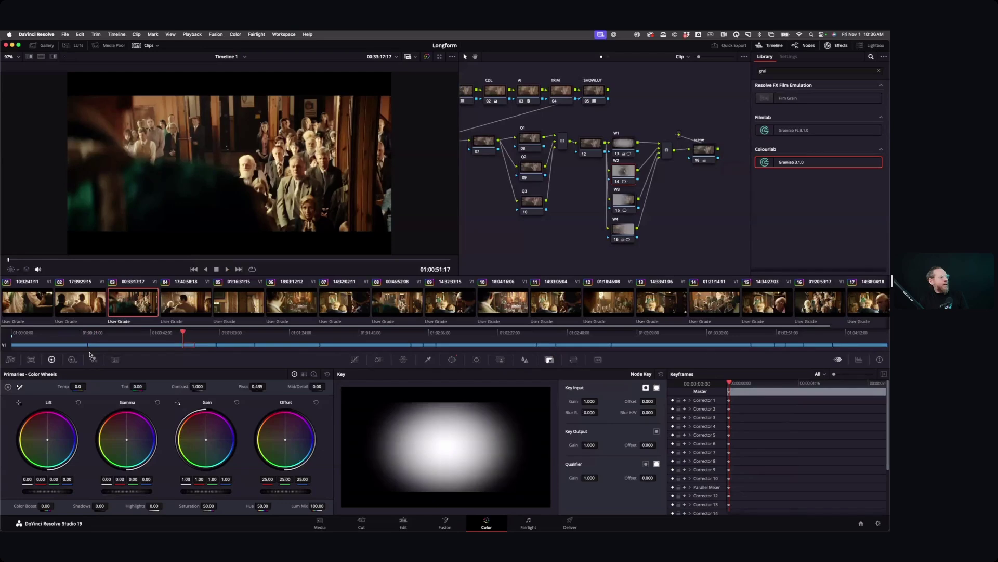
key("Down")
key("Down")
key("Down")
key("Down")
key("Down")
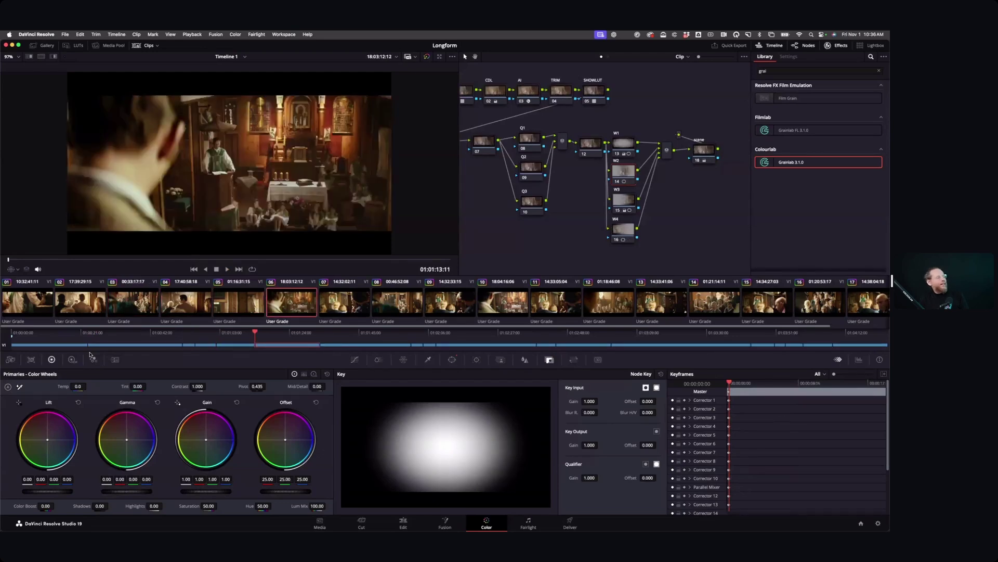
key("Down")
key("Down")
key("Down")
key("Down")
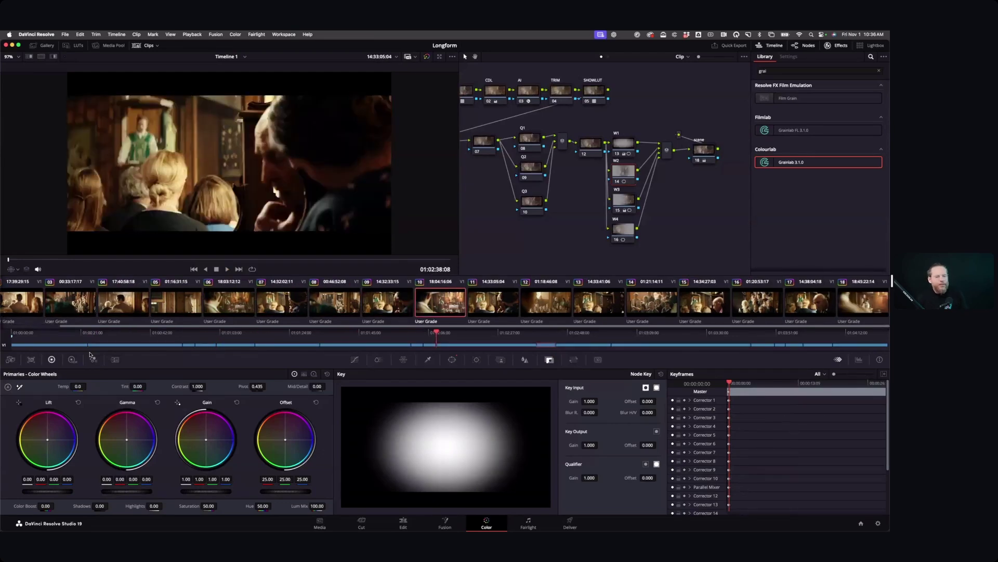
key("Down")
key("Down")
key("Down")
key("Down")
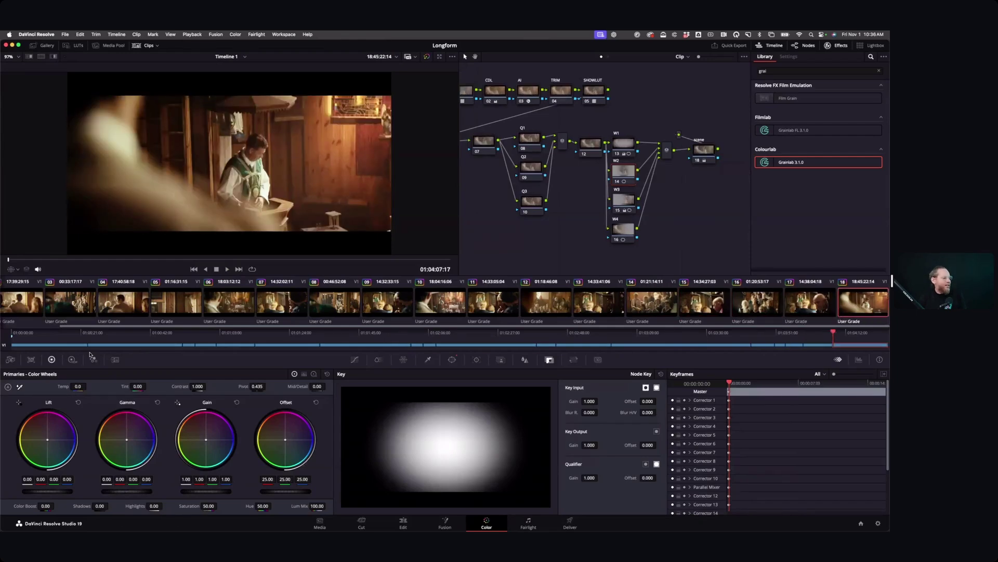
key("Up")
key("Up")
key("Up")
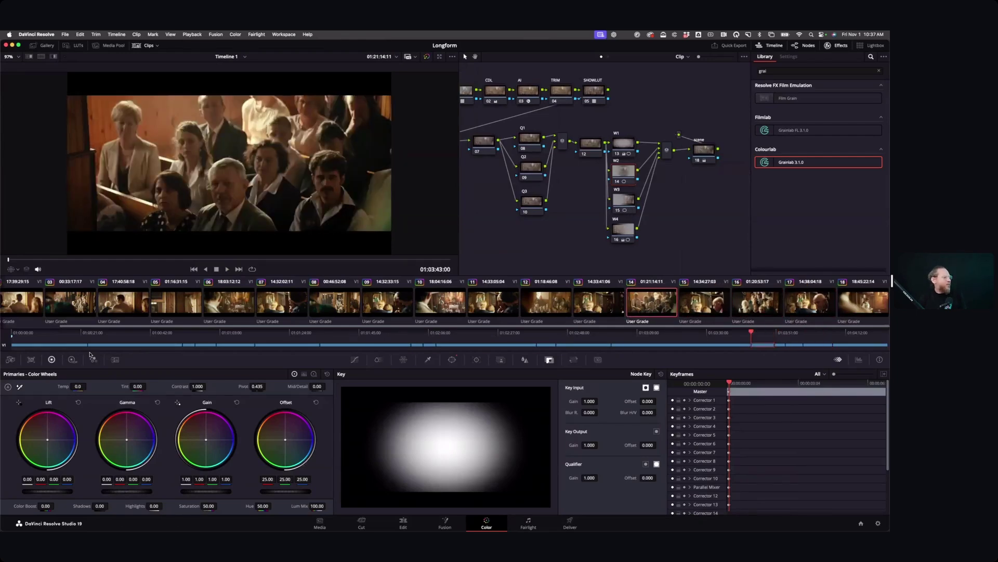
Step back through the clips from clip 17 to clip 01, then forward to clip 06, to check the grade's consistency.
key("Up")
key("Up")
key("Down")
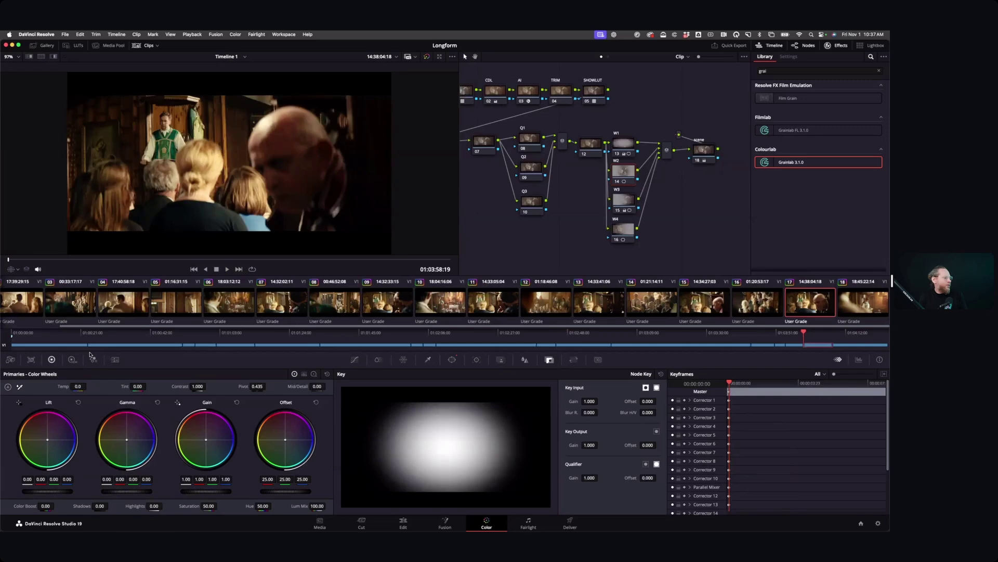
key("Up")
key("Up")
key("Up")
key("Up")
key("Up")
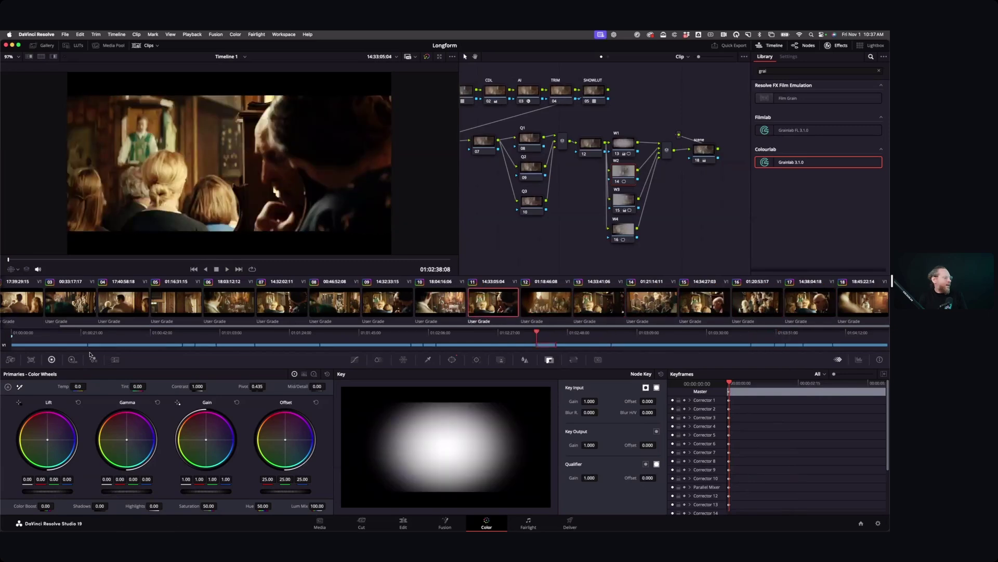
key("Up")
key("Up")
key("Up")
key("Up")
key("Up")
key("Up")
key("Up")
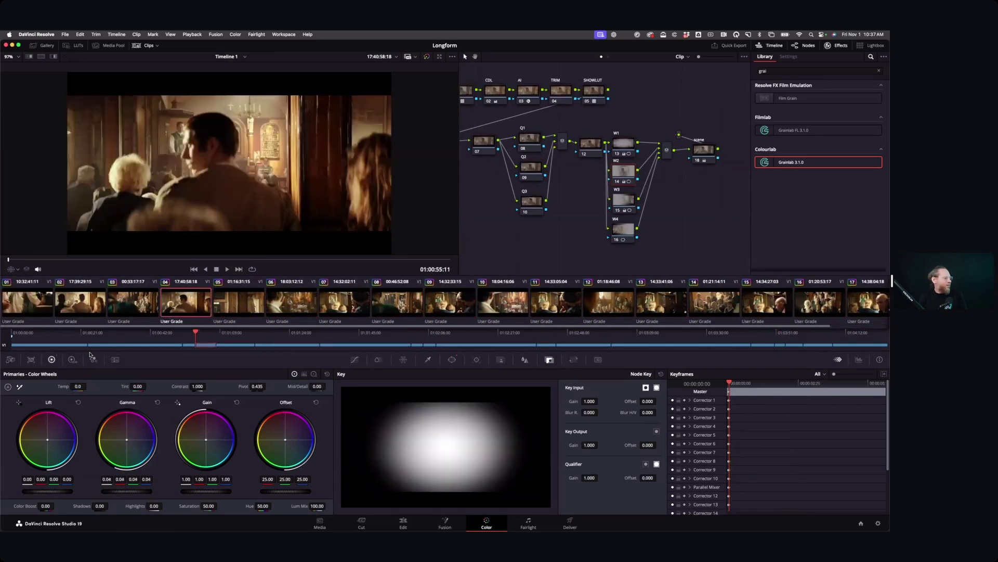
key("Up")
key("Up")
key("Down")
key("Down")
key("Down")
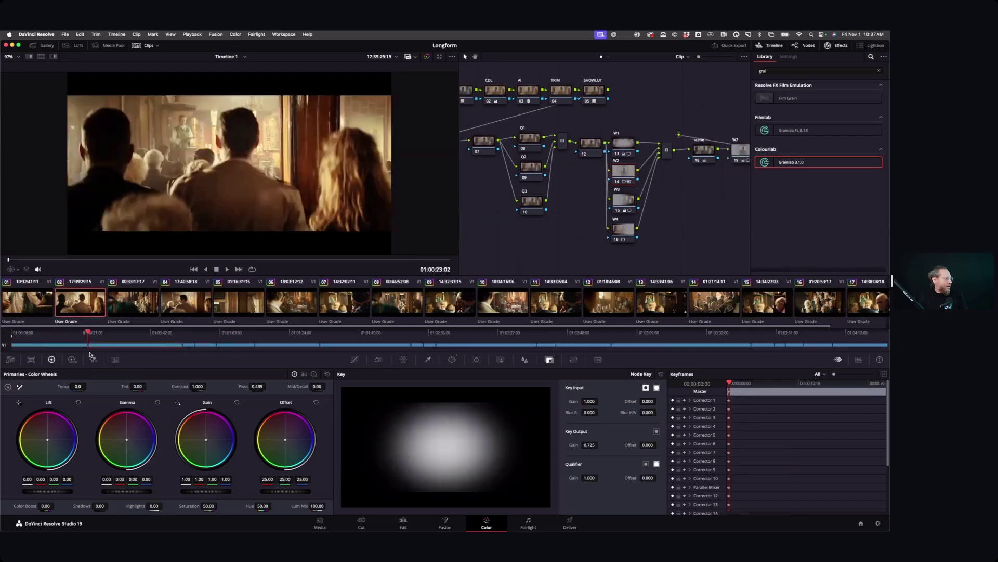
key("Down")
key("Down")
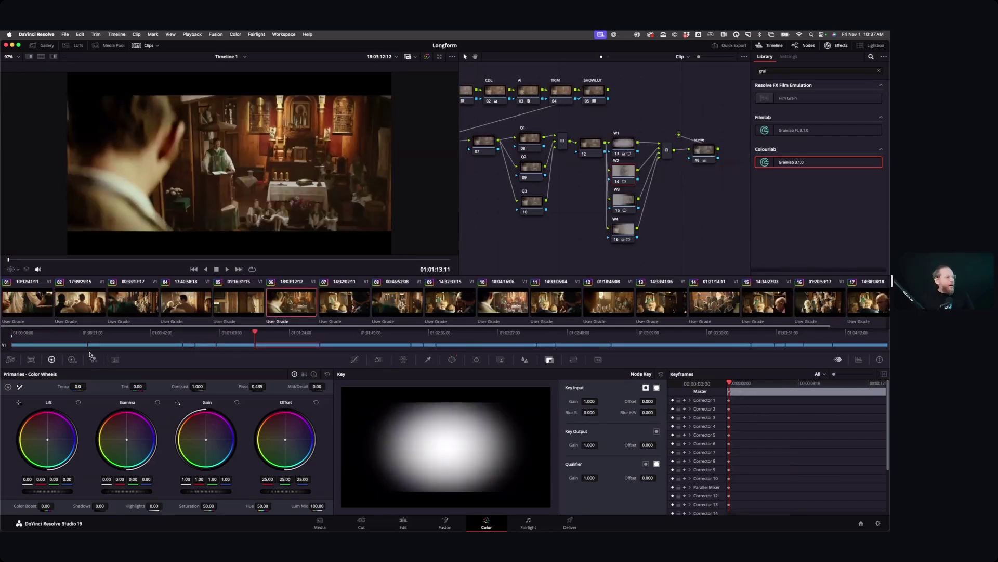
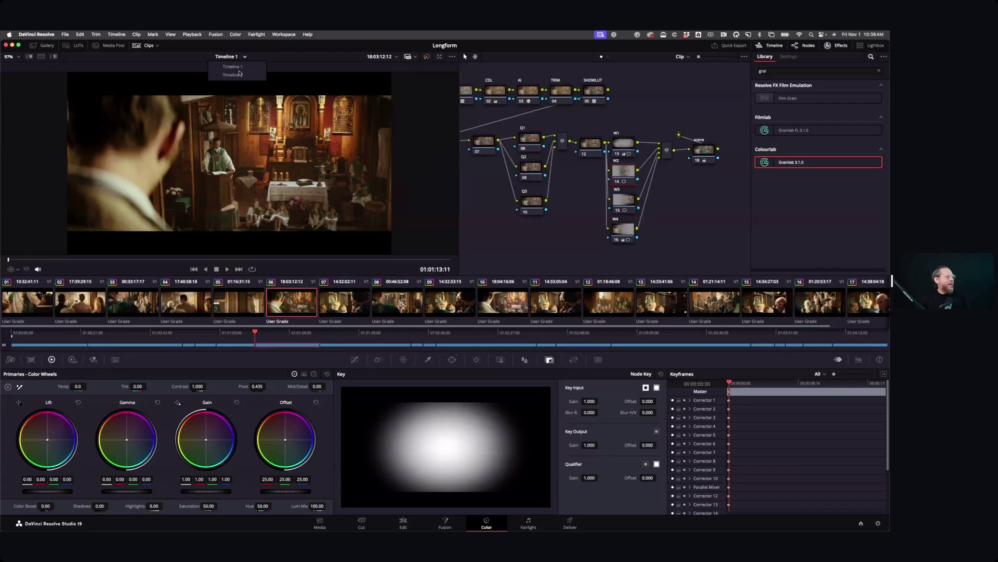
Open Timeline 2 in Resolve, then switch to Colourlab Ai and start a new project, discarding the unsaved changes.
left_click(238, 74)
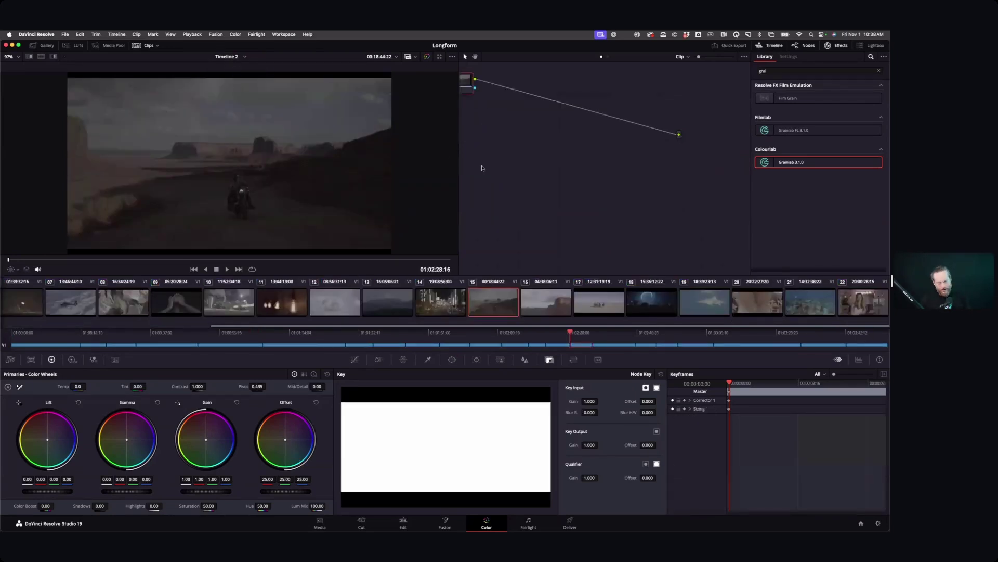
key("super+Tab")
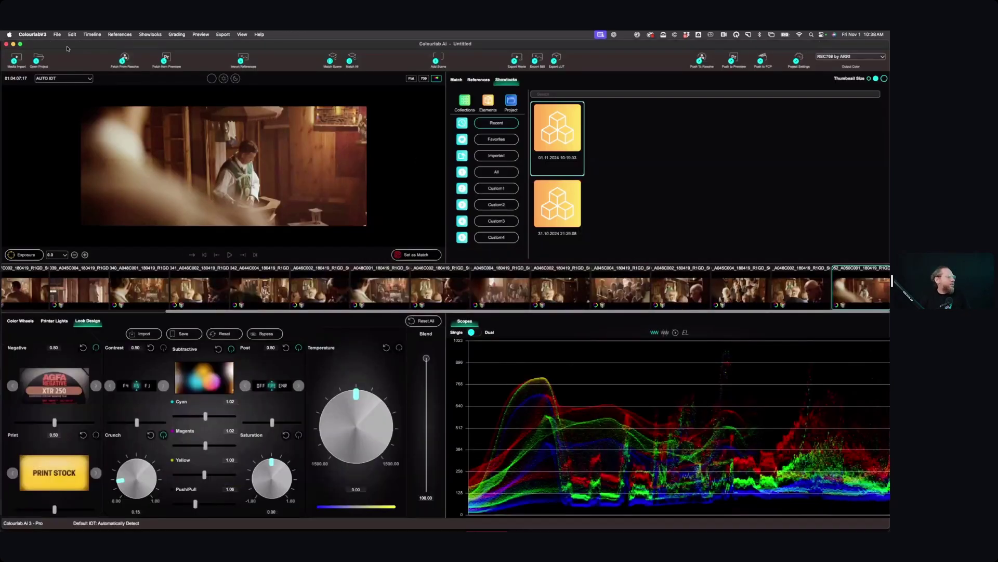
left_click(57, 35)
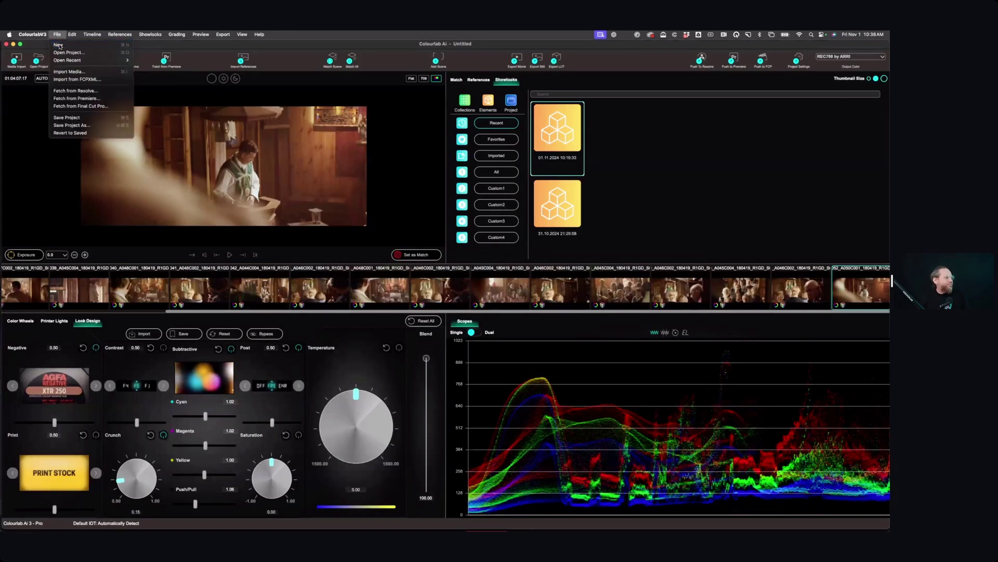
left_click(61, 46)
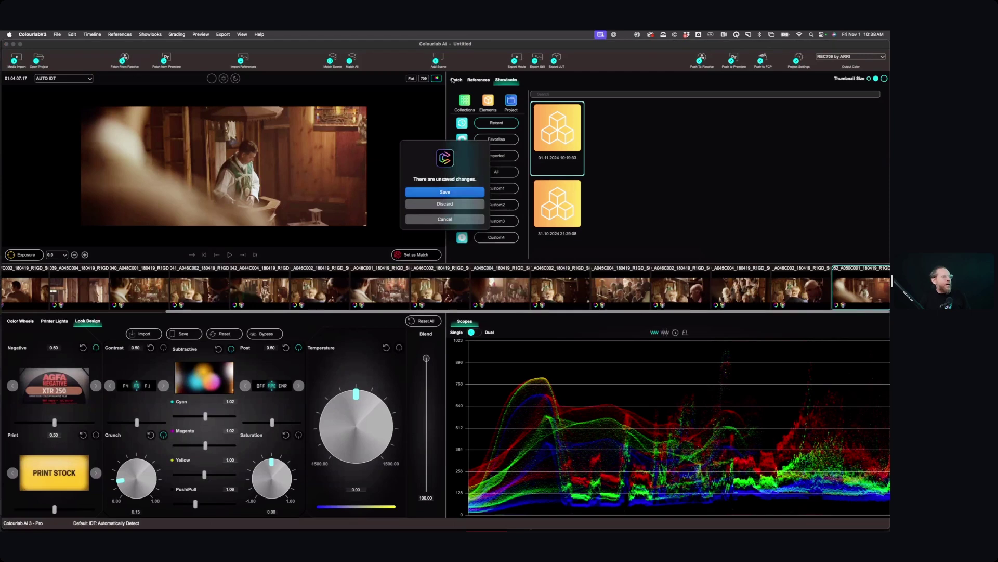
left_click(460, 203)
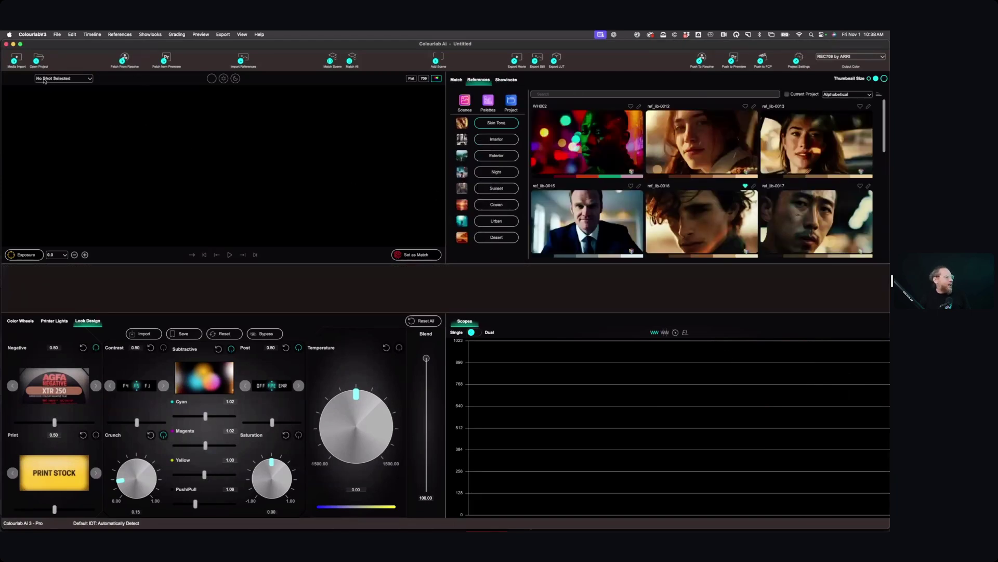
Fetch the timeline from Resolve into the new project, discarding the unsaved changes.
left_click(125, 59)
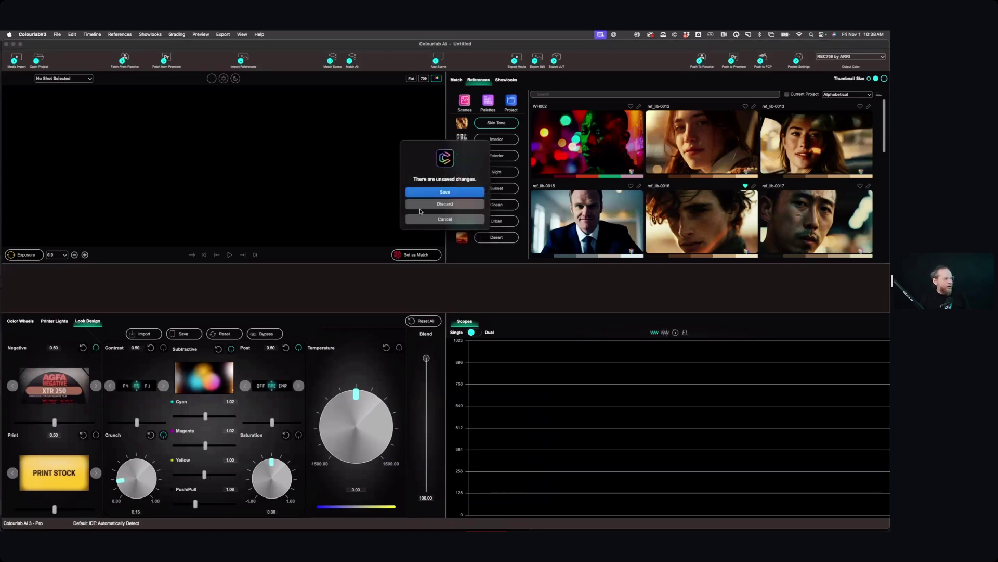
left_click(440, 205)
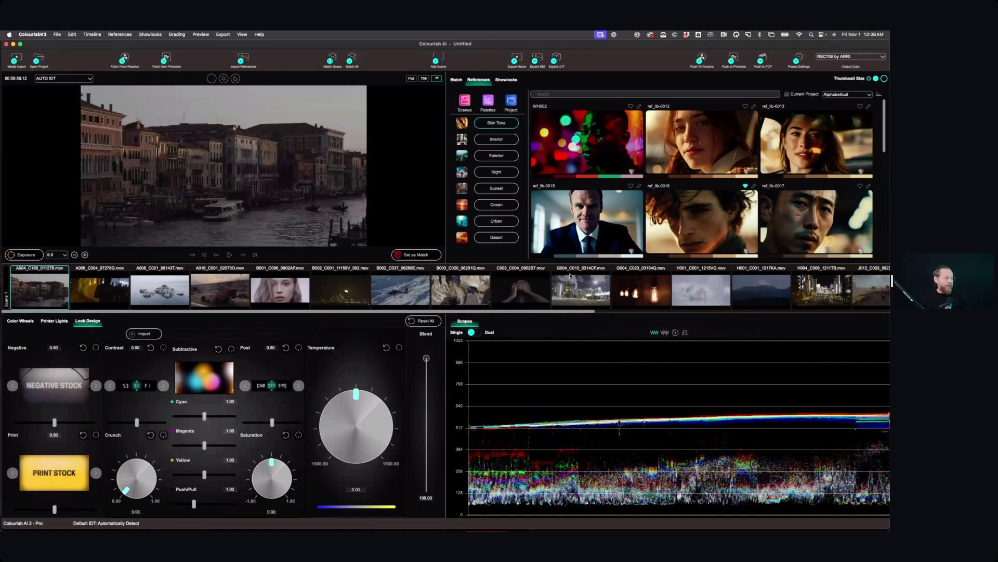
Match the desert butte shot J012_C023 to the red rock reference ref_lib-0051 from the Desert category.
left_click_drag(568, 311, 840, 312)
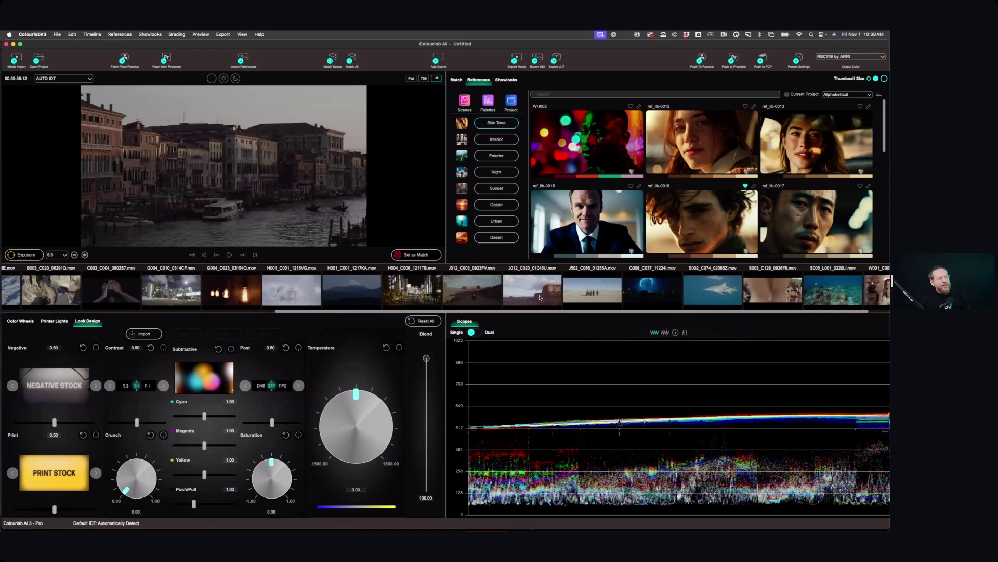
left_click(541, 298)
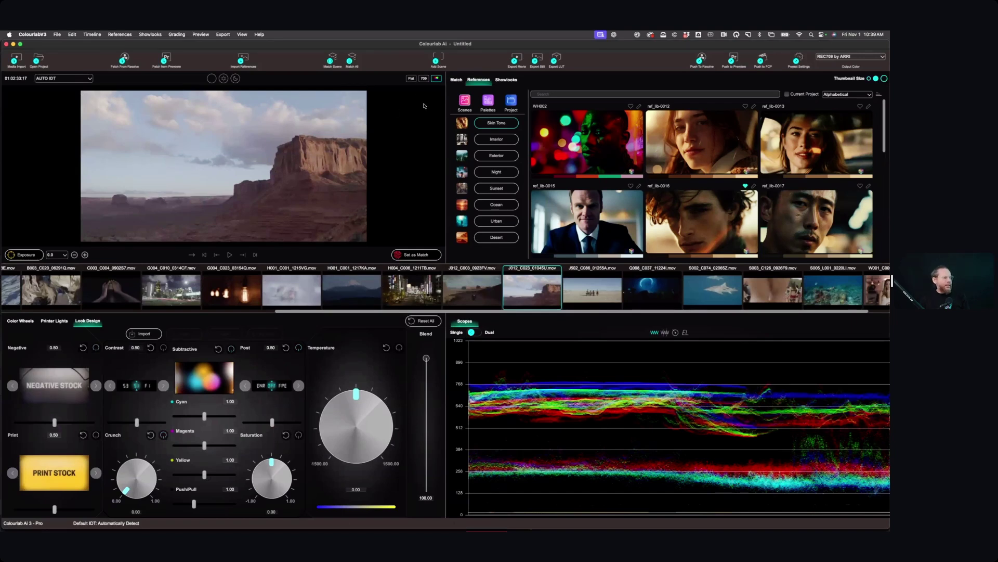
left_click(497, 237)
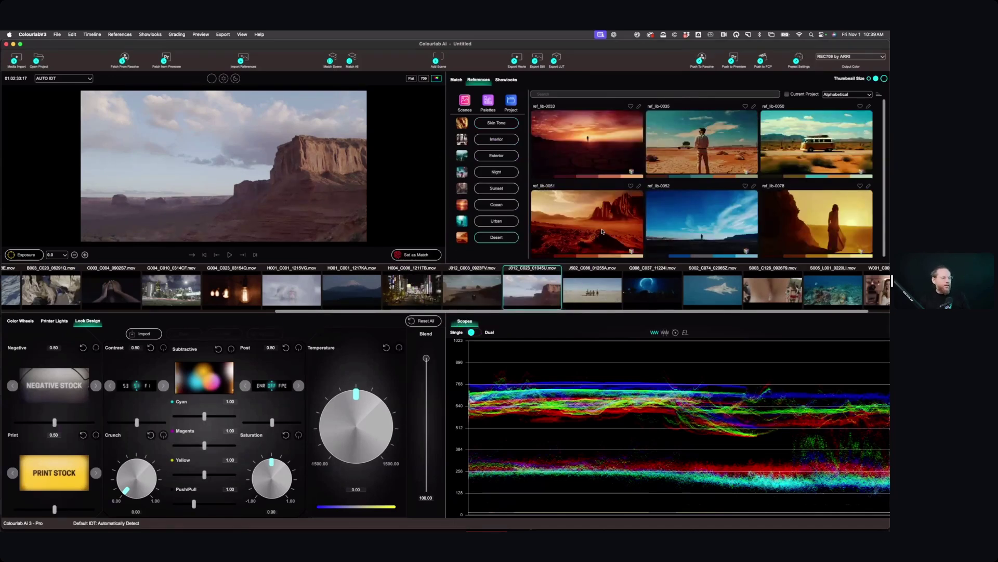
double_click(602, 231)
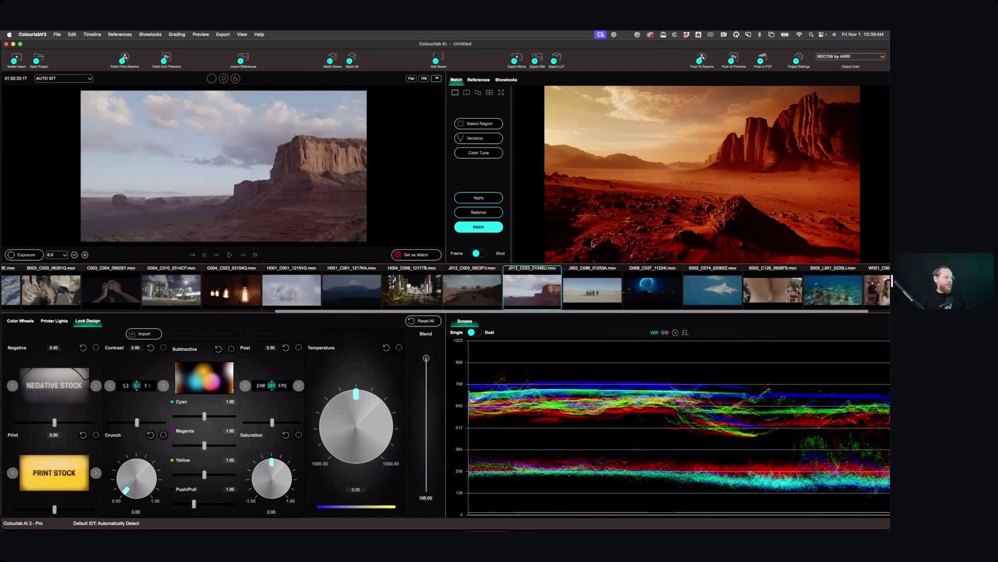
left_click(484, 230)
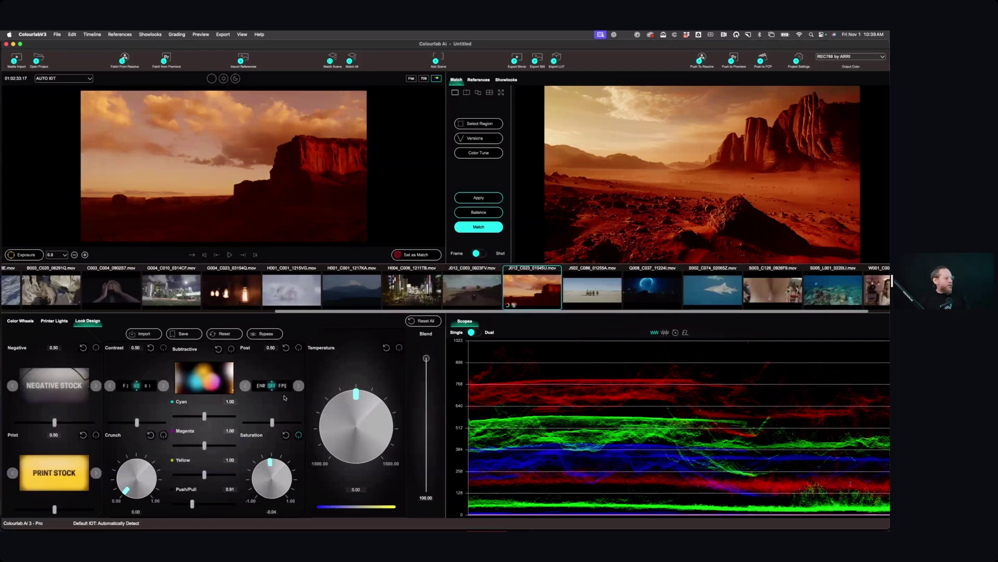
Set the look's post process to ENR and its print stock to Kodak 2383 MPF.
left_click(299, 386)
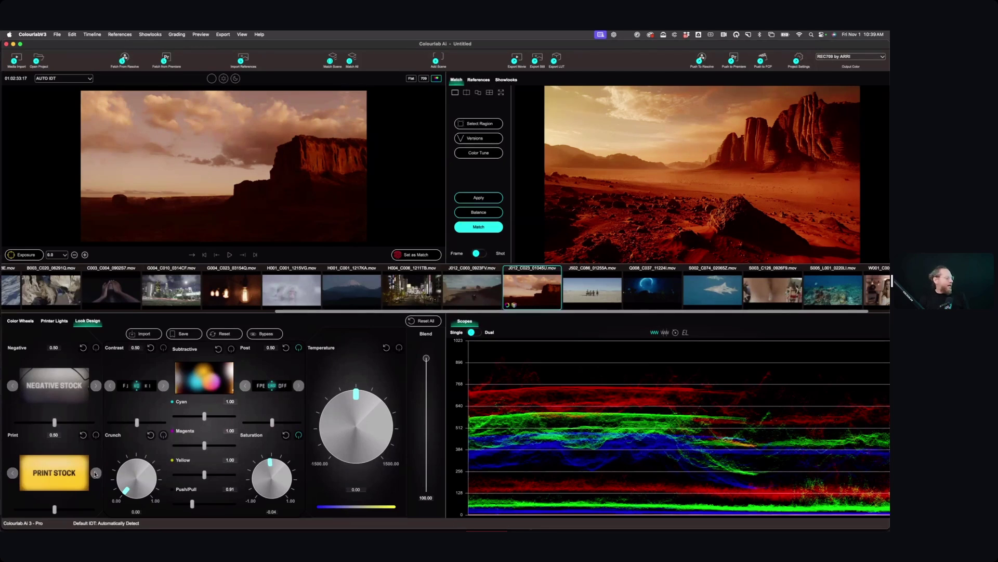
left_click(95, 474)
left_click(95, 473)
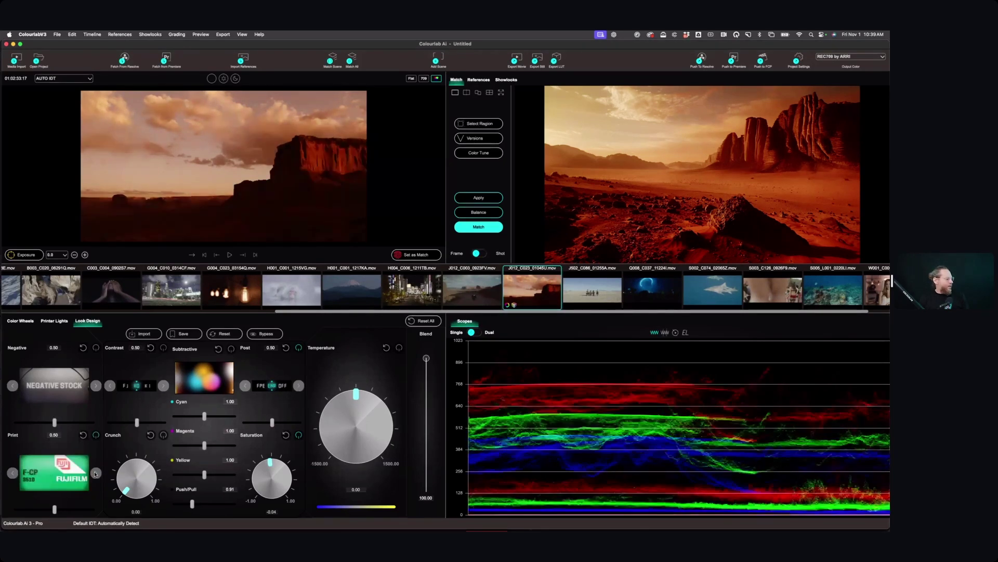
left_click(95, 474)
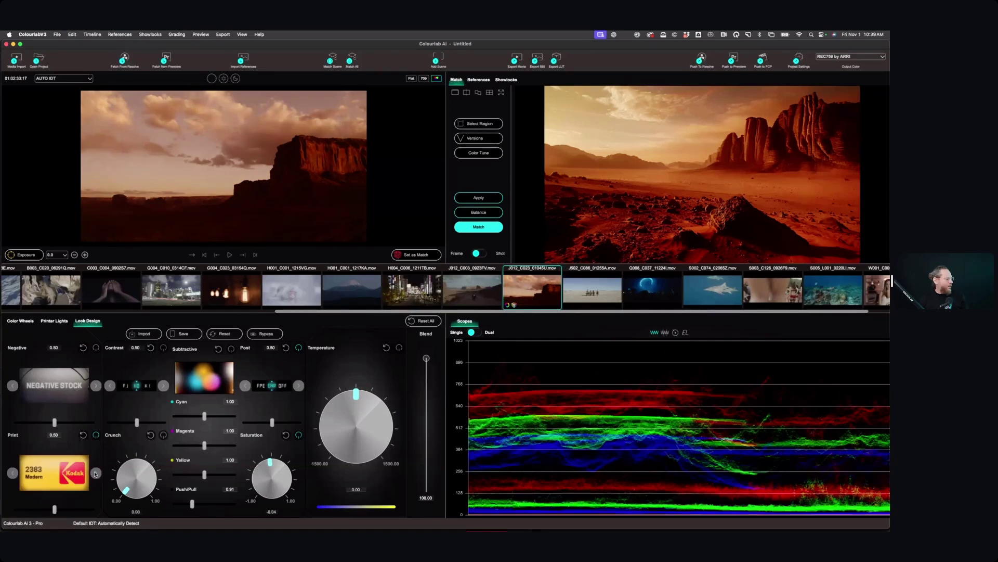
left_click(95, 473)
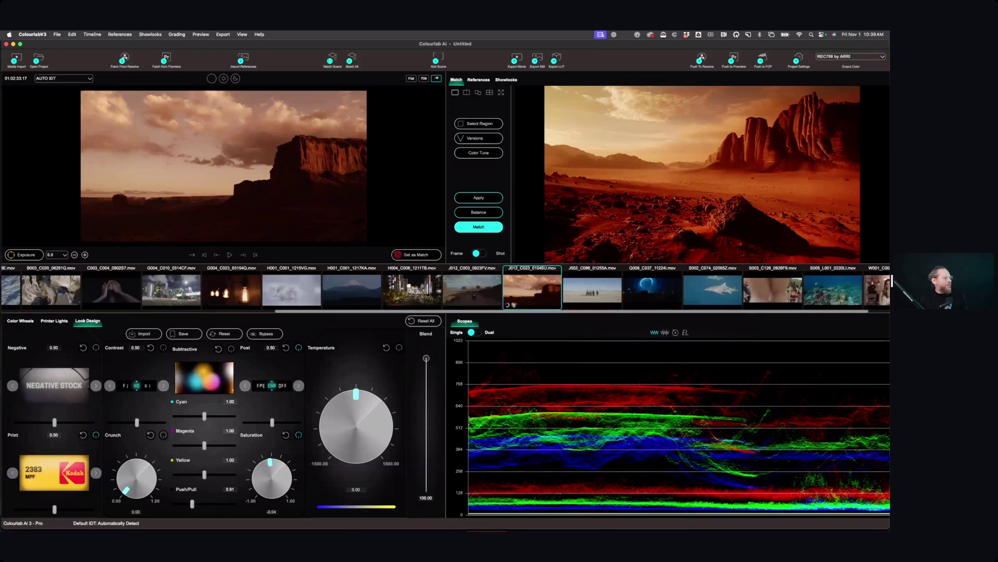
Set the look's push/pull to 1.00, crunch to 0.21 and contrast to 0.55.
left_click_drag(192, 503, 194, 504)
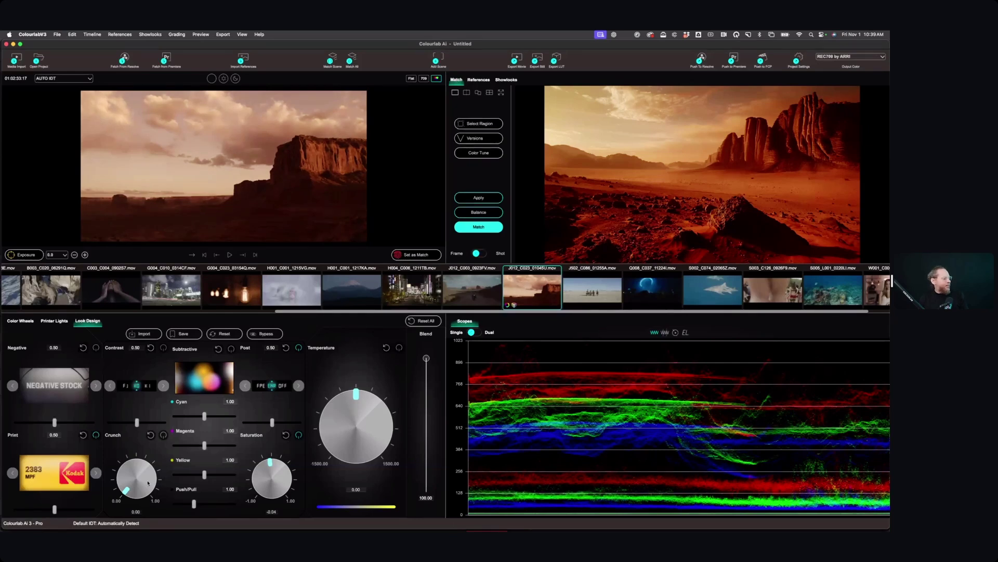
left_click_drag(125, 490, 120, 475)
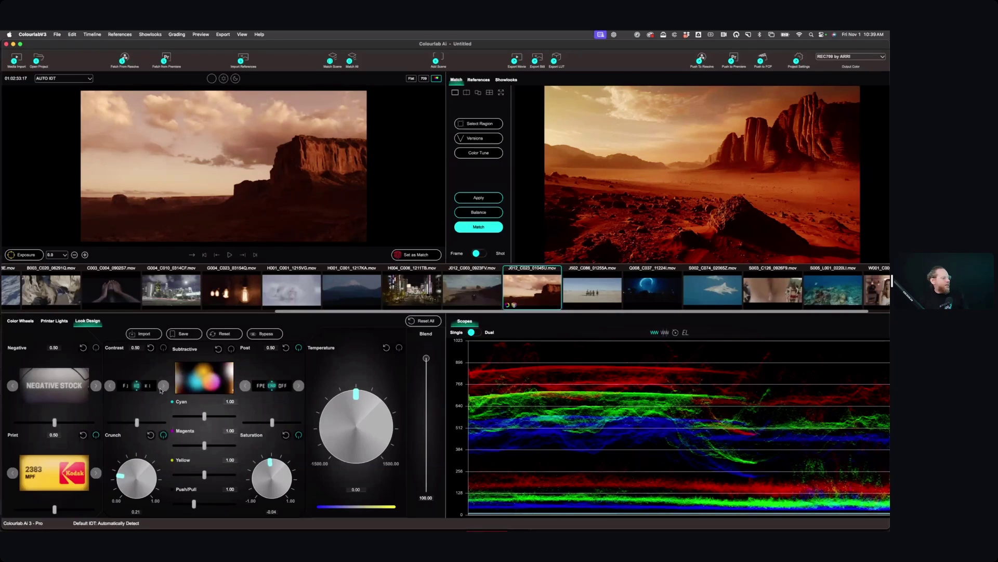
left_click_drag(140, 423, 140, 422)
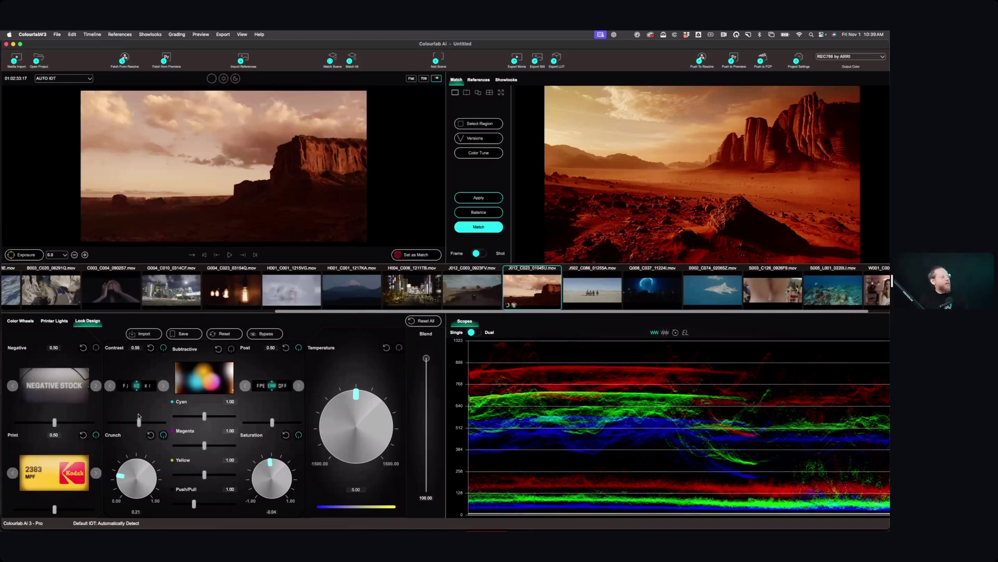
Bypass and re-enable the look to compare it with the plain reference match.
left_click(262, 334)
left_click(261, 334)
left_click(261, 334)
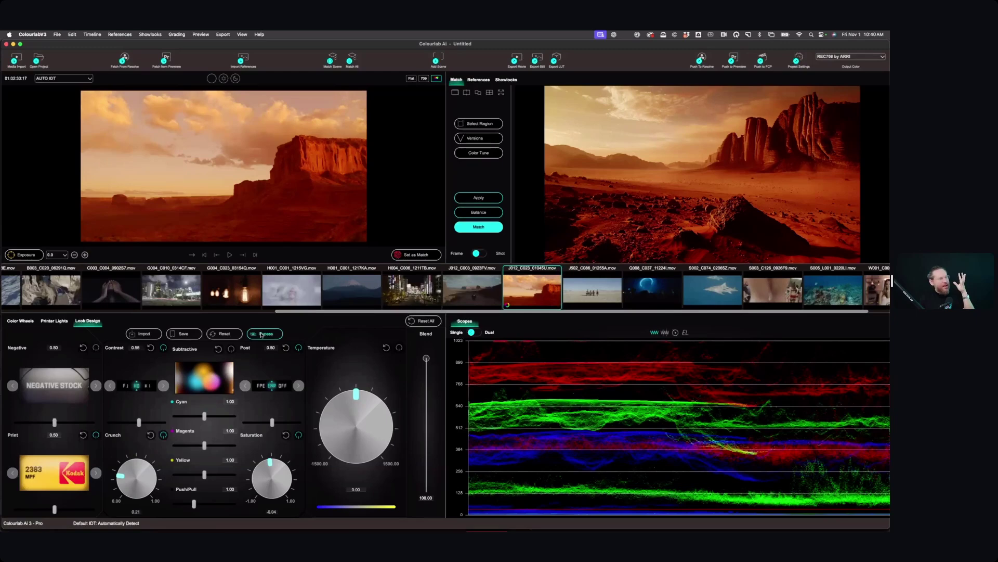
left_click(261, 334)
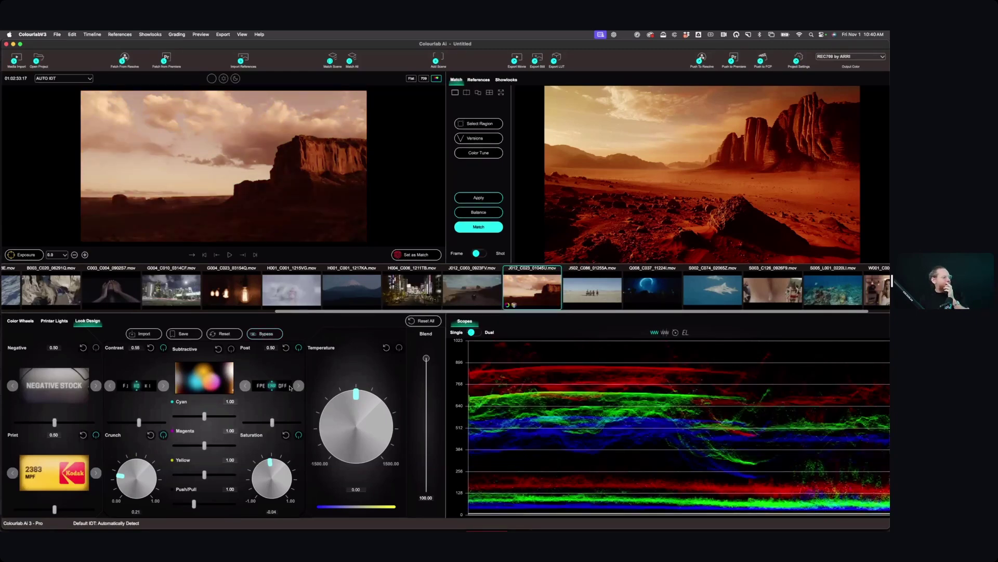
Set the look's post process to OFF and compare the shot with the look bypassed.
left_click(294, 387)
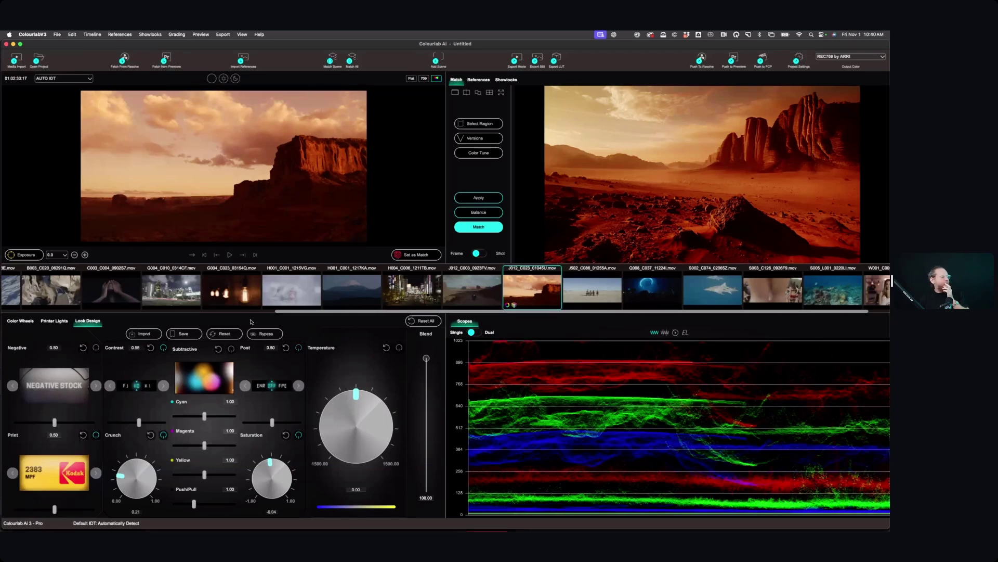
left_click(263, 337)
left_click(263, 336)
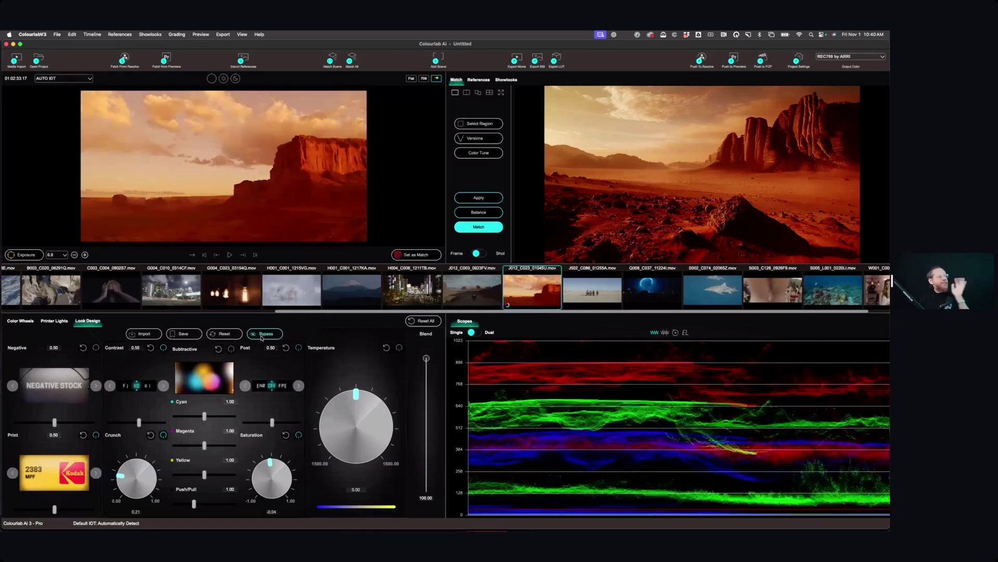
Show the vectorscope and compare the shot's colour spread with the look bypassed and enabled.
left_click(675, 333)
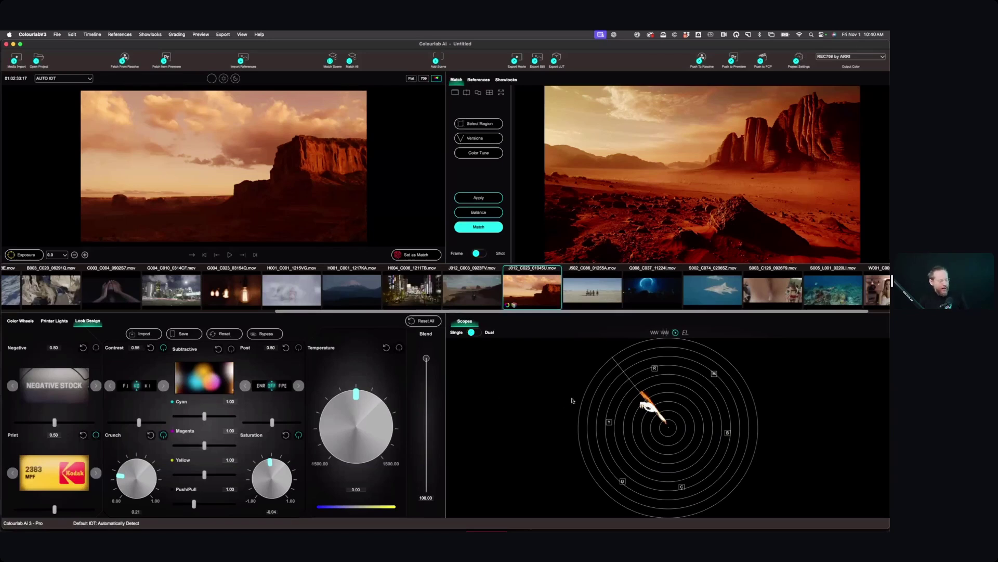
key("ctrl+m")
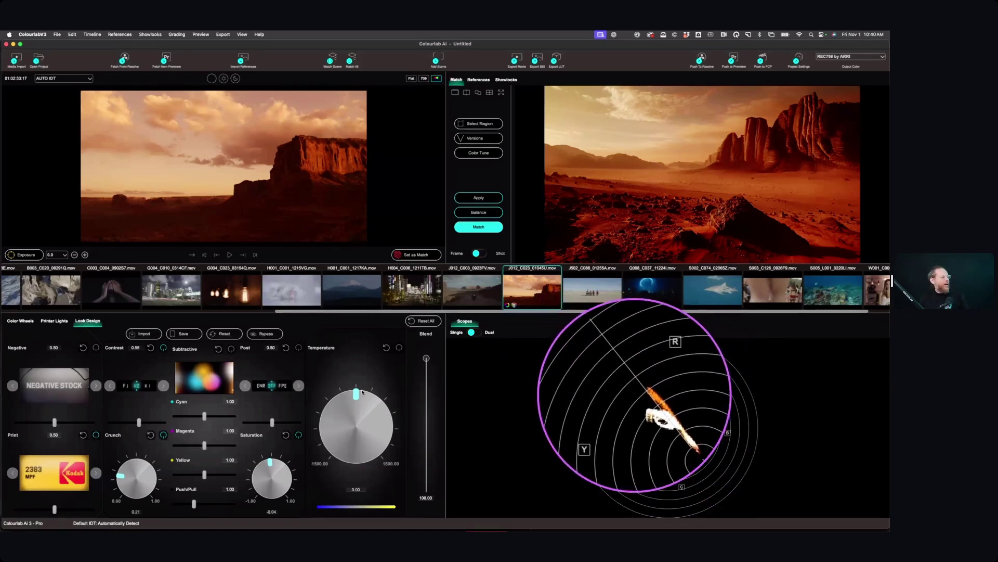
left_click(269, 335)
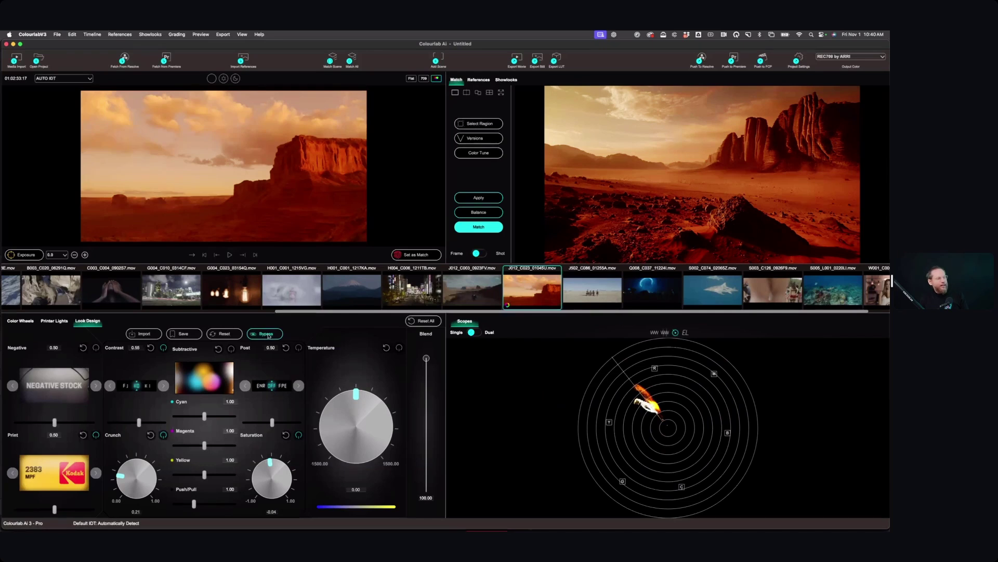
left_click(269, 336)
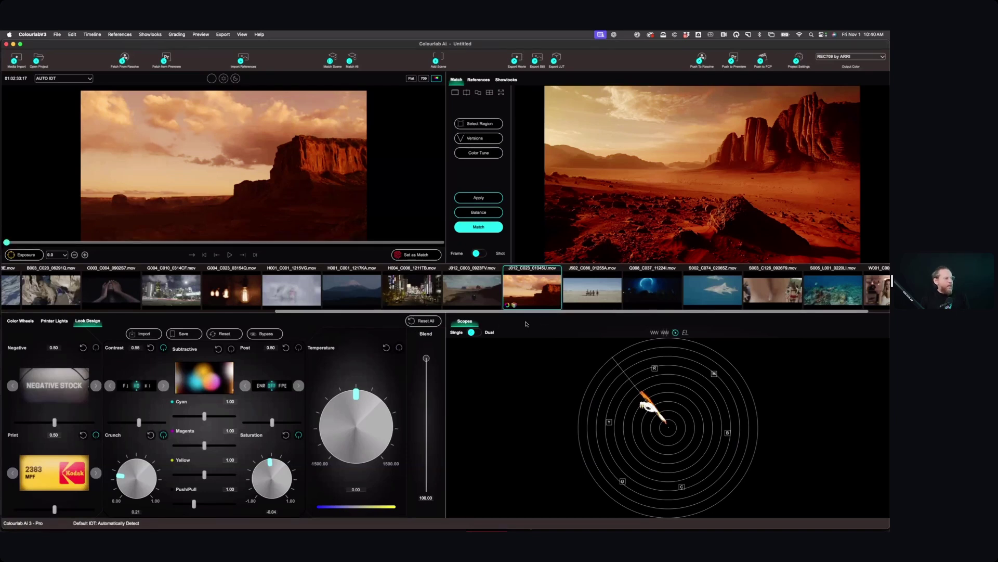
Set the graded butte shot as the match reference and switch to Resolve.
left_click(419, 255)
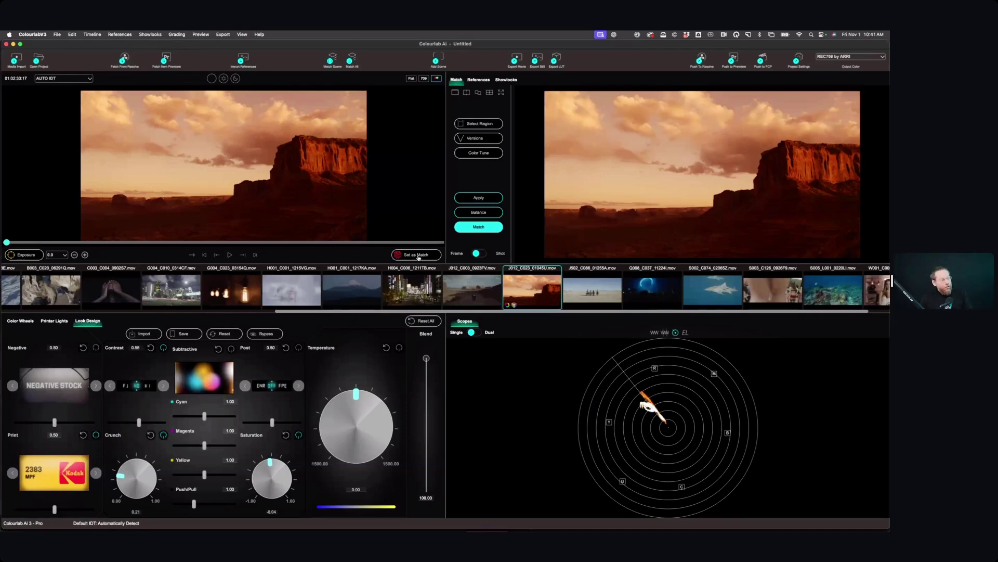
key("super+Tab")
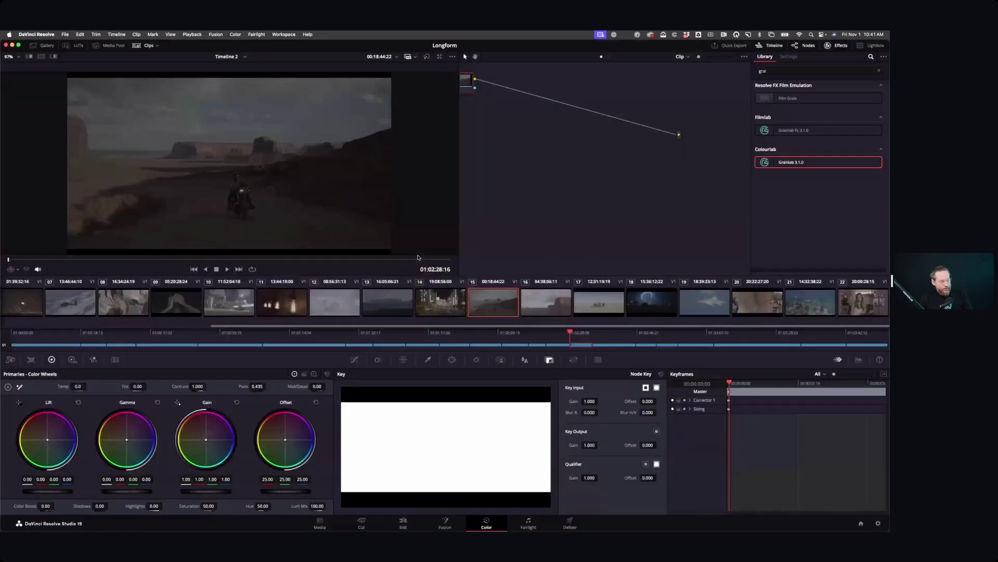
Add a serial node to the motorcycle shot and apply the Colourlab Ai effect to it.
left_click_drag(464, 88, 497, 100)
key("alt+s")
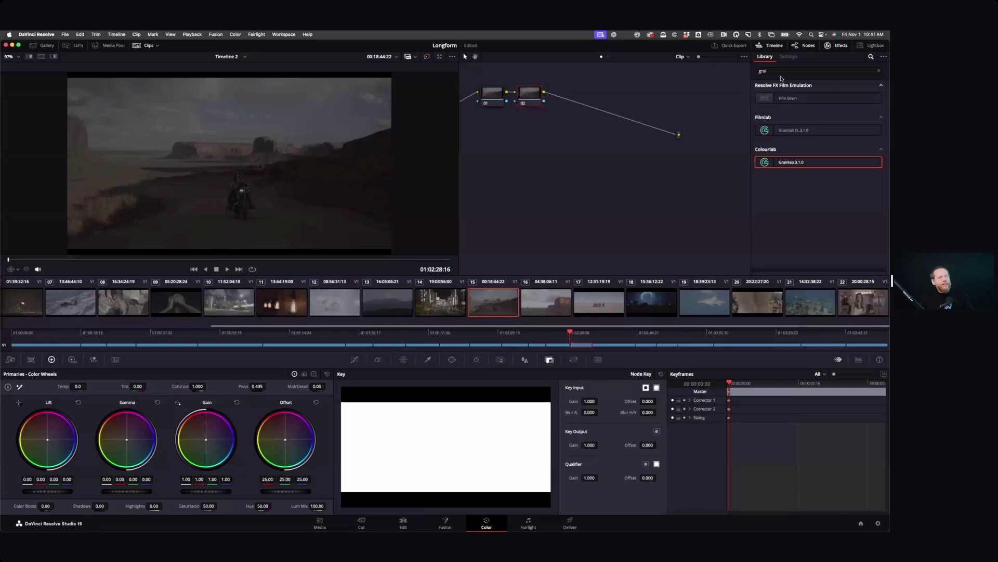
left_click(780, 71)
type("dolo")
key("super+a")
type("colou")
left_click_drag(754, 101, 533, 101)
Set the effect's input profile to RED Log3G10 | RedWideGamutRGB and the output profile to REC 709 | Gamma 2.4.
scroll(861, 148, "up", 3)
left_click(839, 106)
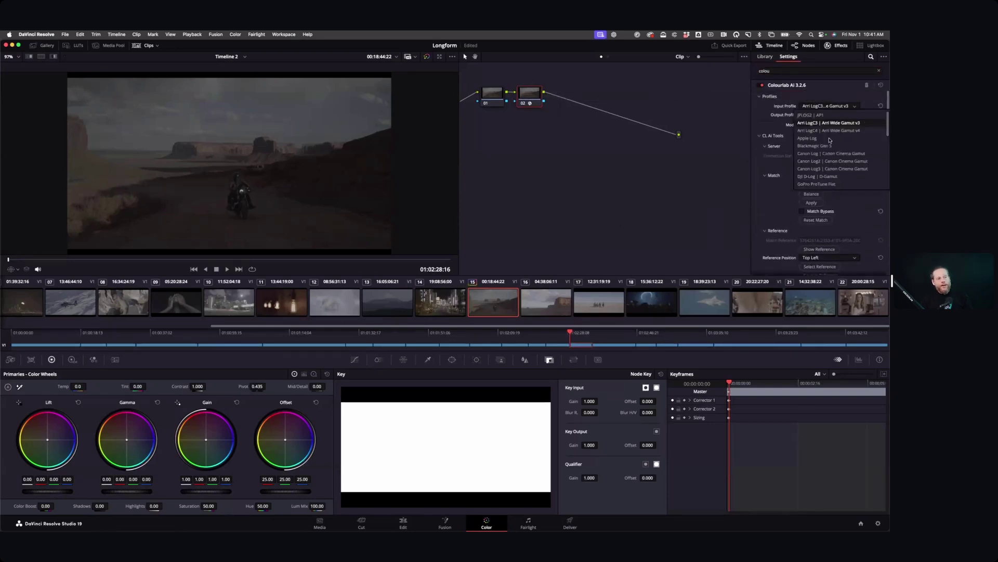
scroll(830, 154, "down", 2)
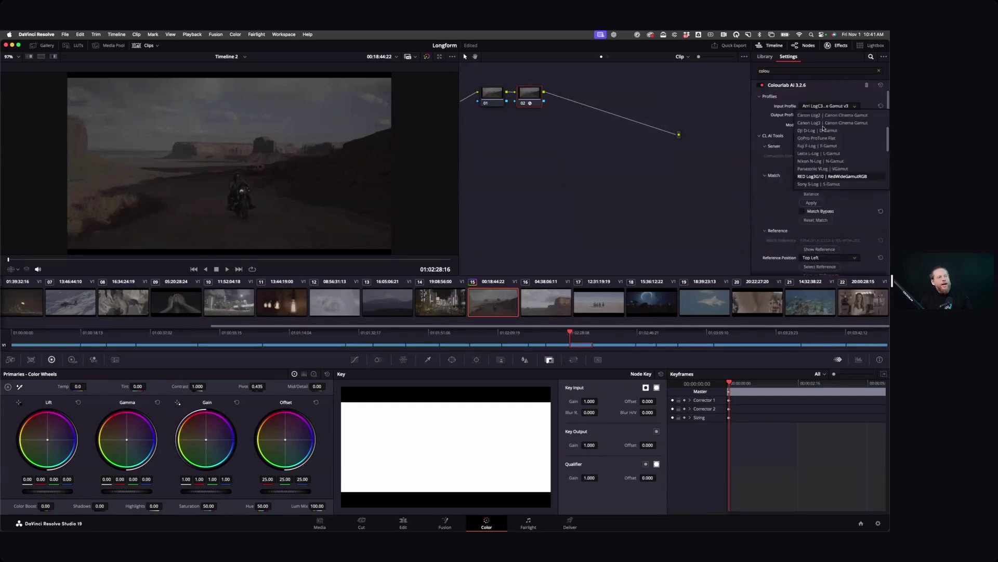
left_click(832, 176)
left_click(832, 114)
scroll(836, 165, "down", 3)
scroll(836, 166, "down", 3)
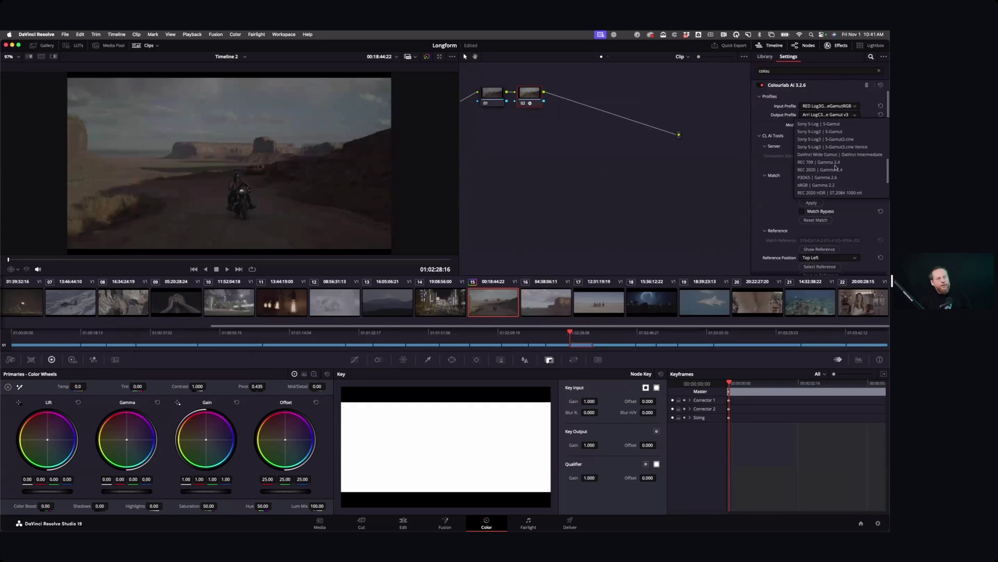
left_click(836, 163)
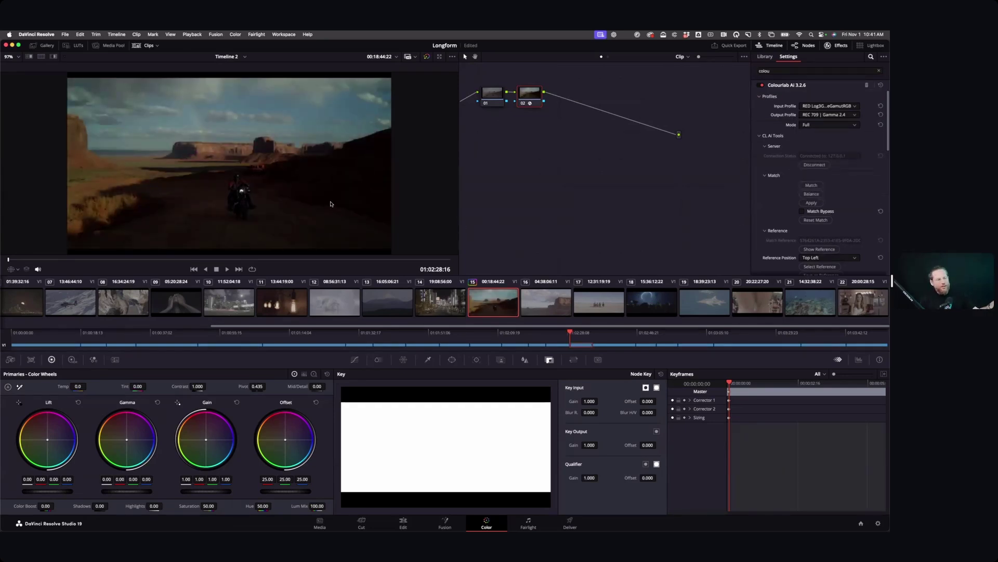
Load the graded butte image from the User references as the reference and match the motorcycle shot to it.
scroll(832, 205, "down", 4)
scroll(832, 205, "down", 1)
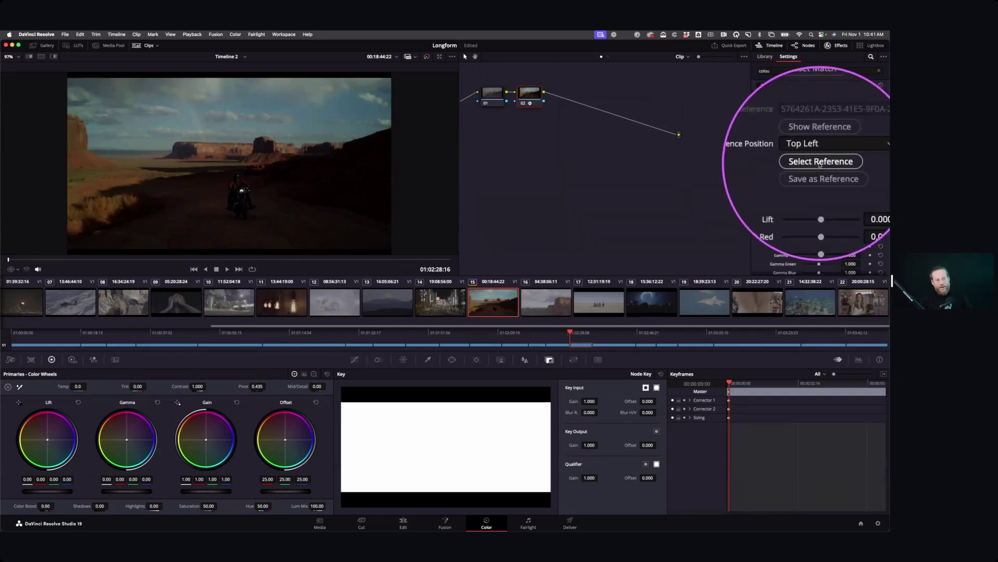
left_click(820, 162)
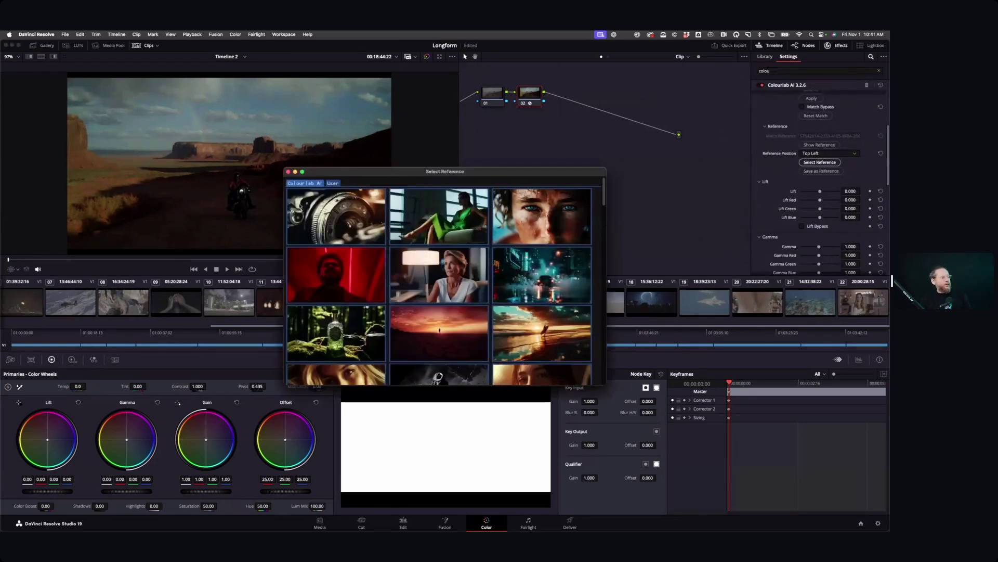
left_click(333, 183)
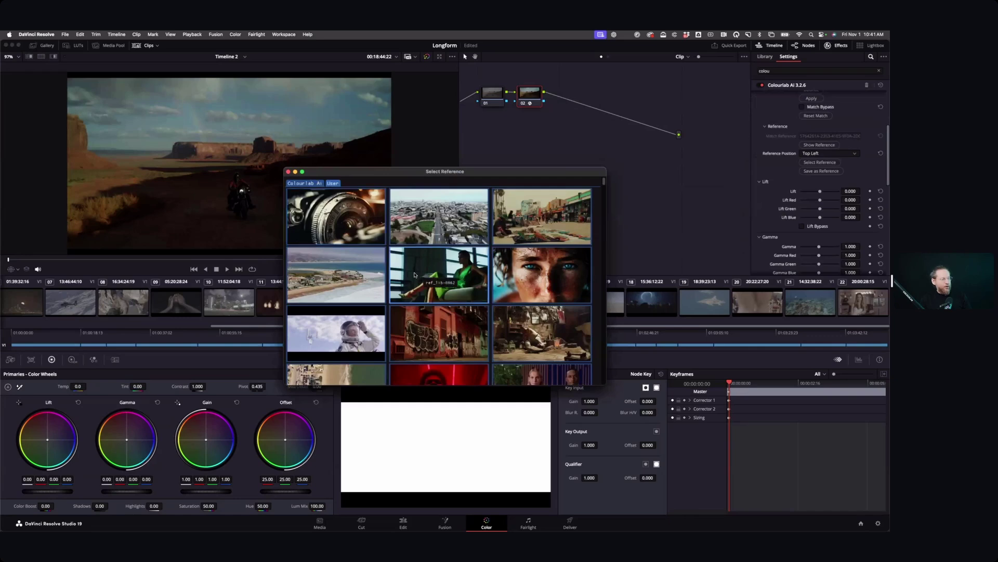
scroll(415, 275, "down", 15)
scroll(416, 272, "down", 10)
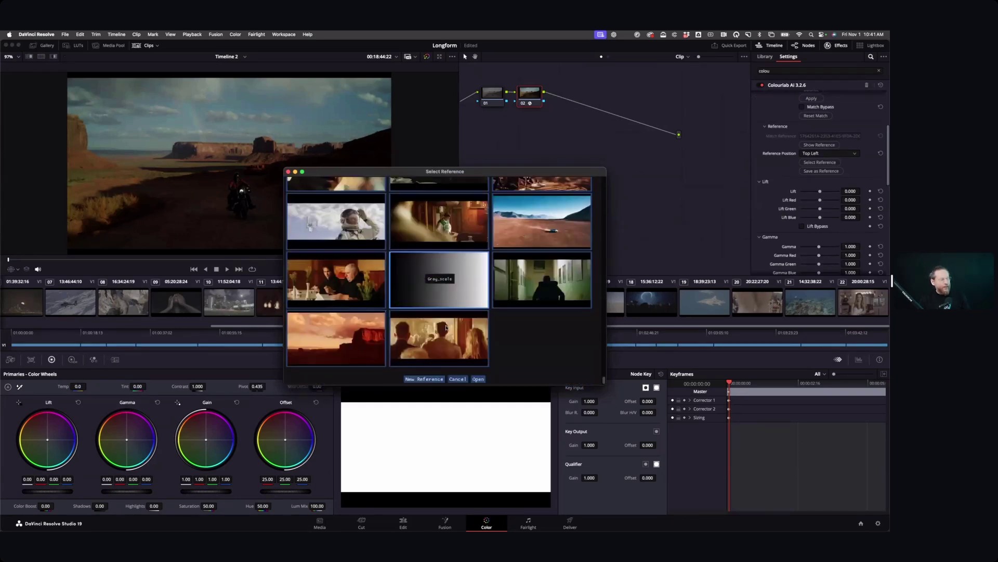
left_click_drag(524, 174, 453, 154)
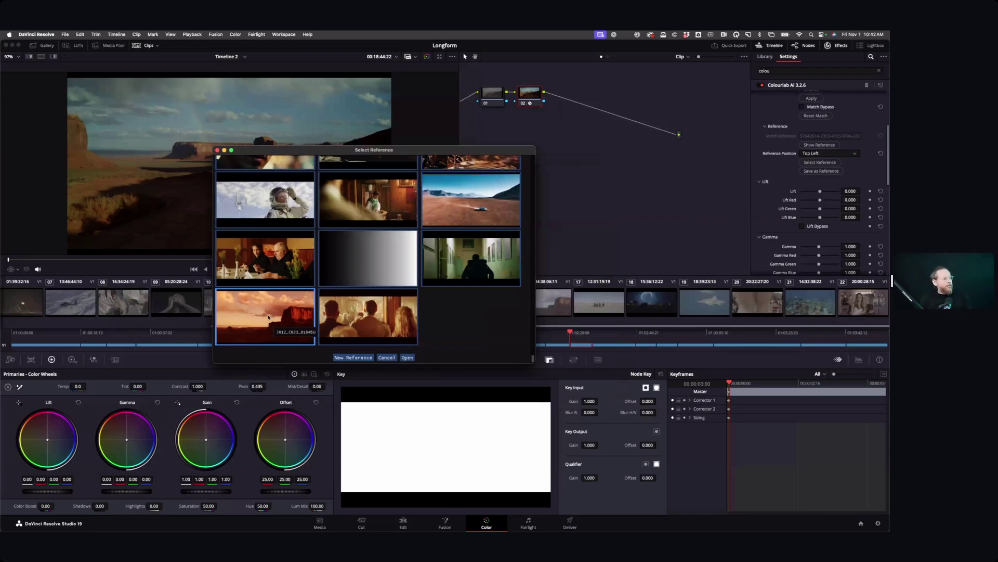
double_click(267, 319)
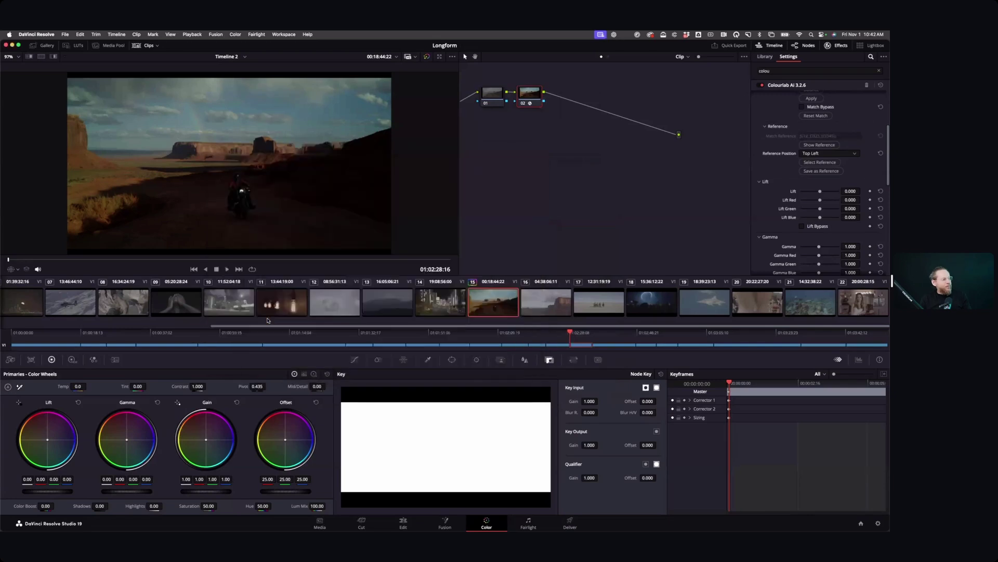
scroll(837, 125, "up", 3)
left_click(812, 165)
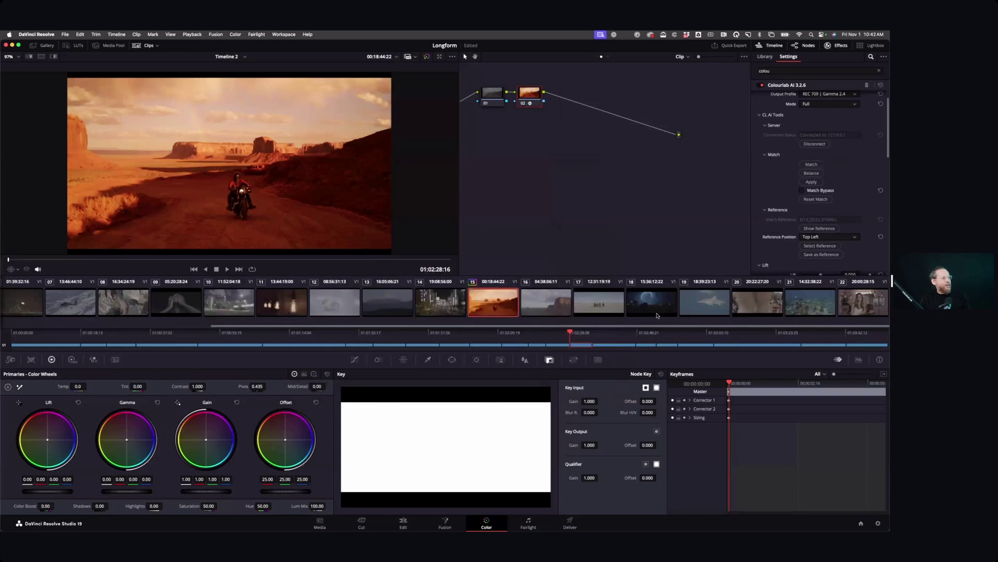
Copy the motorcycle shot's grade to the neighbouring butte shot and match that shot to the reference.
left_click(559, 311)
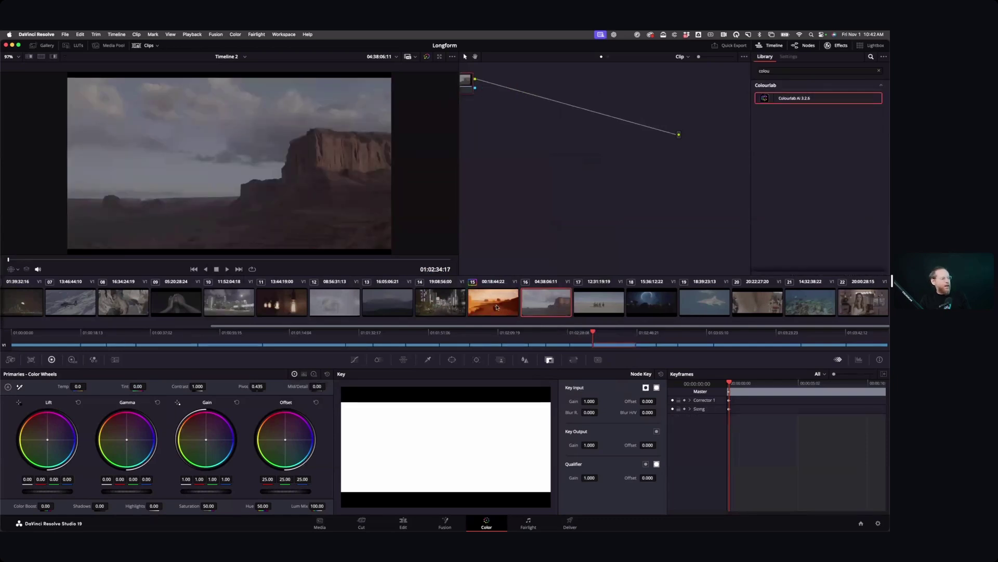
middle_click(495, 307)
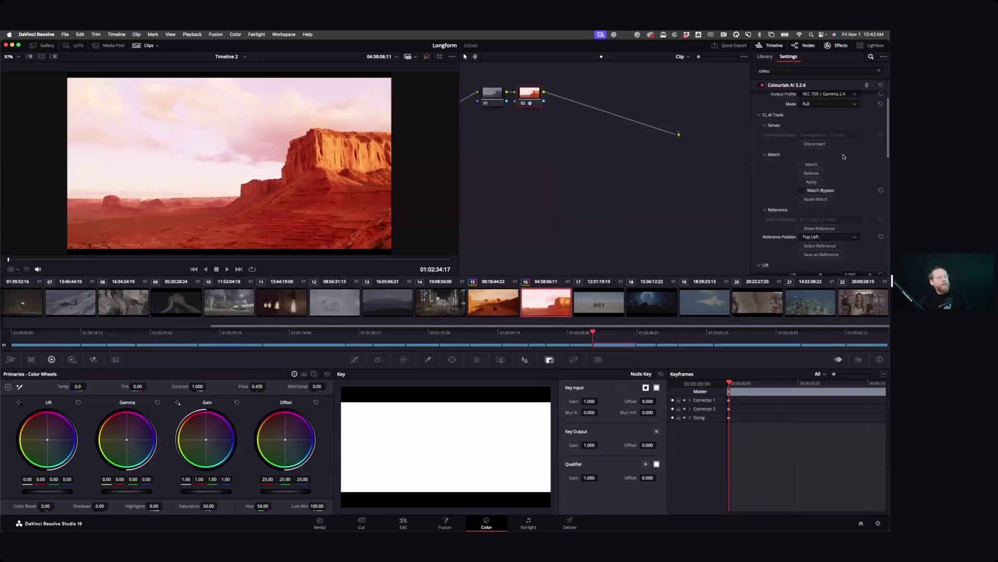
left_click(812, 165)
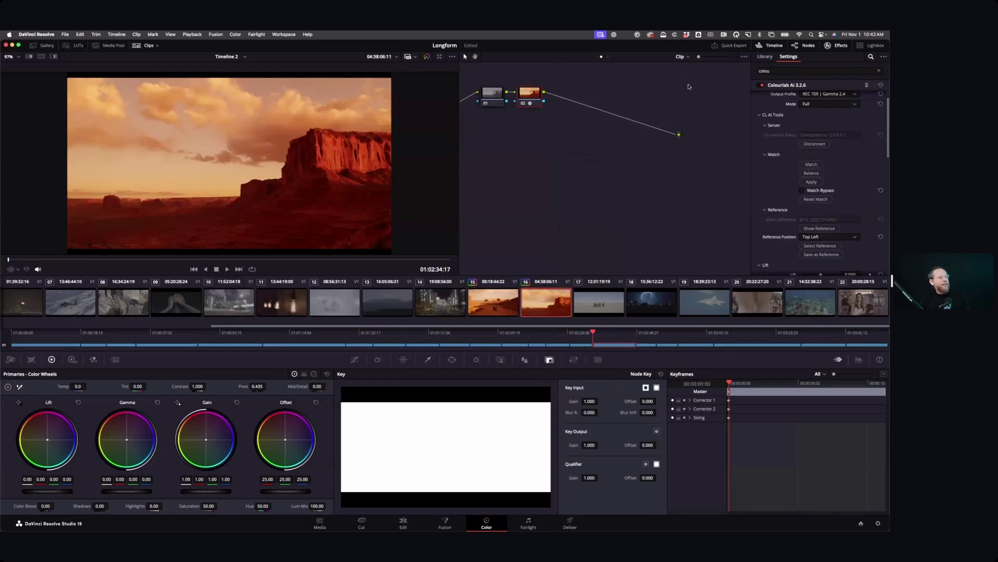
Copy the butte shot's grade to the horse riders shot, match it, and compare the three desert shots.
left_click(604, 297)
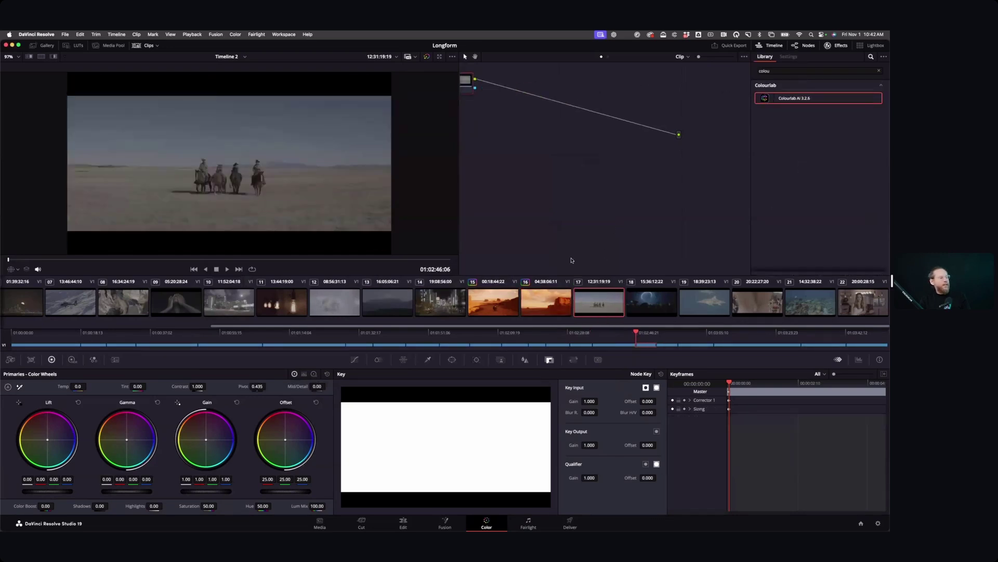
middle_click(551, 300)
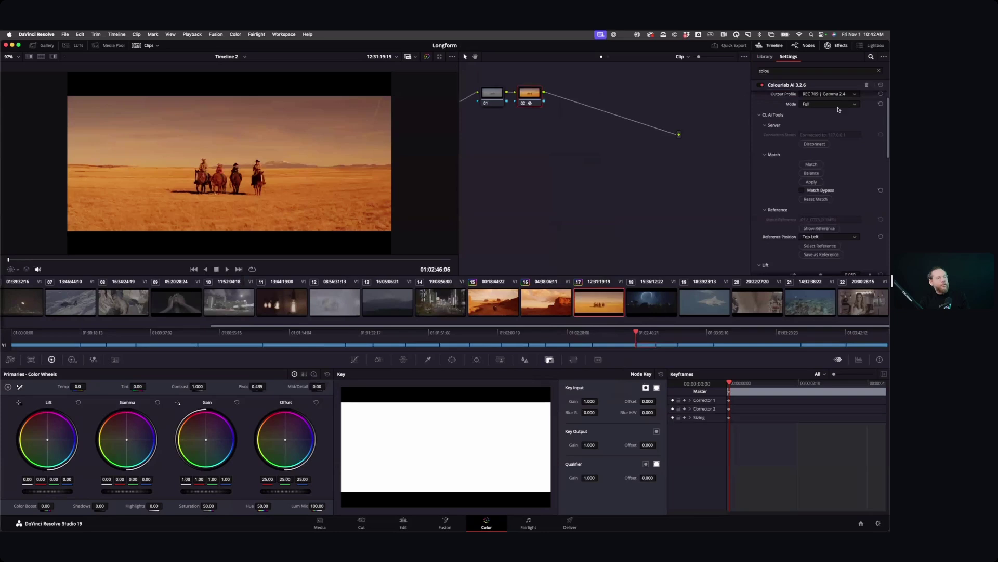
left_click(811, 164)
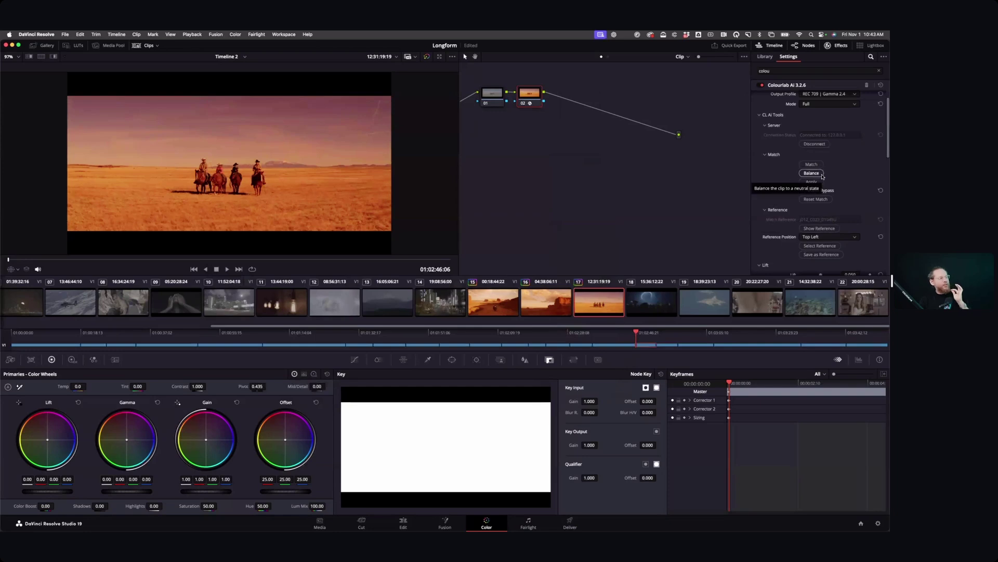
left_click(541, 306)
left_click(497, 307)
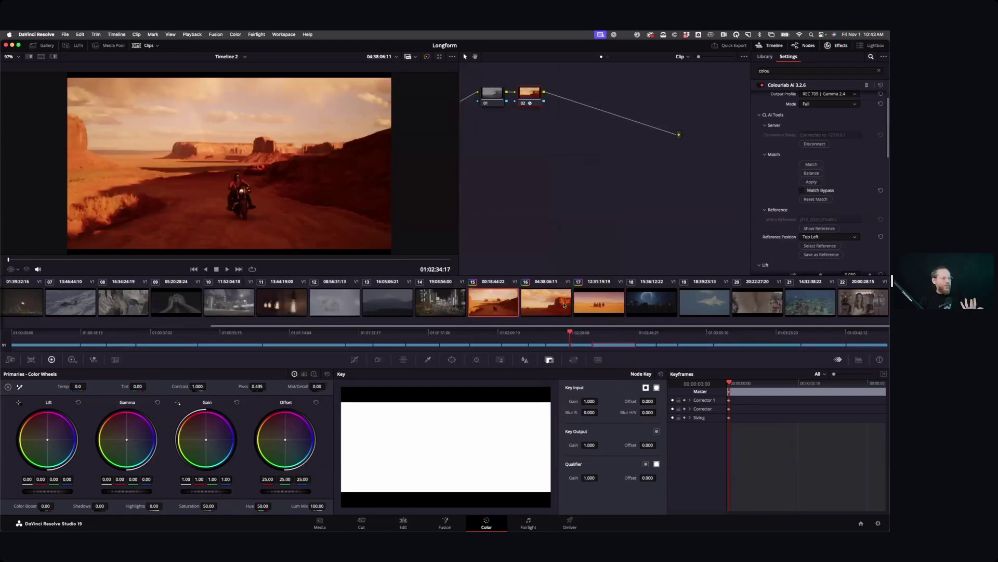
left_click(551, 304)
left_click(587, 301)
Add a serial node after the match on the motorcycle shot, with lift at -0.04 and saturation at 43.40.
left_click(488, 300)
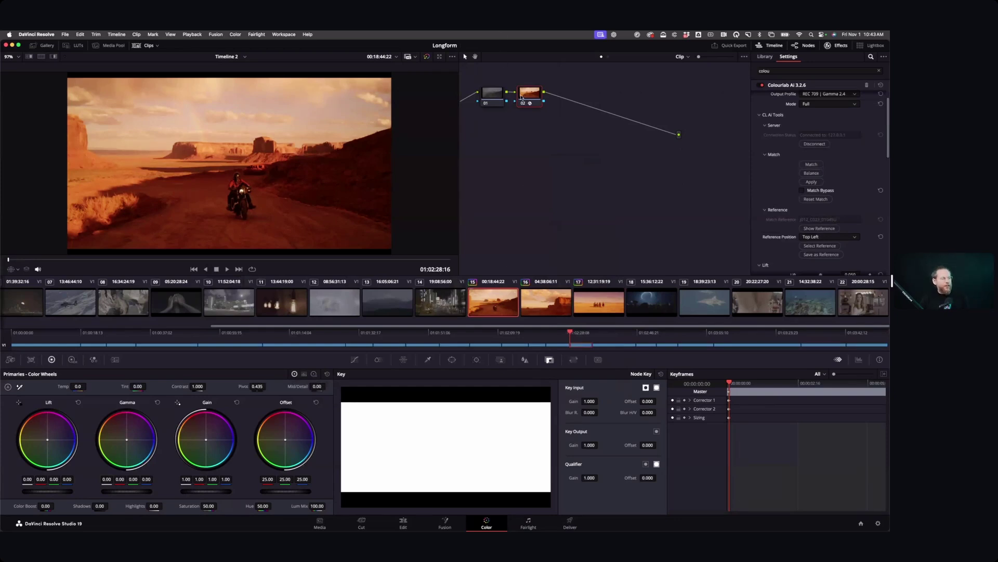
key("alt+s")
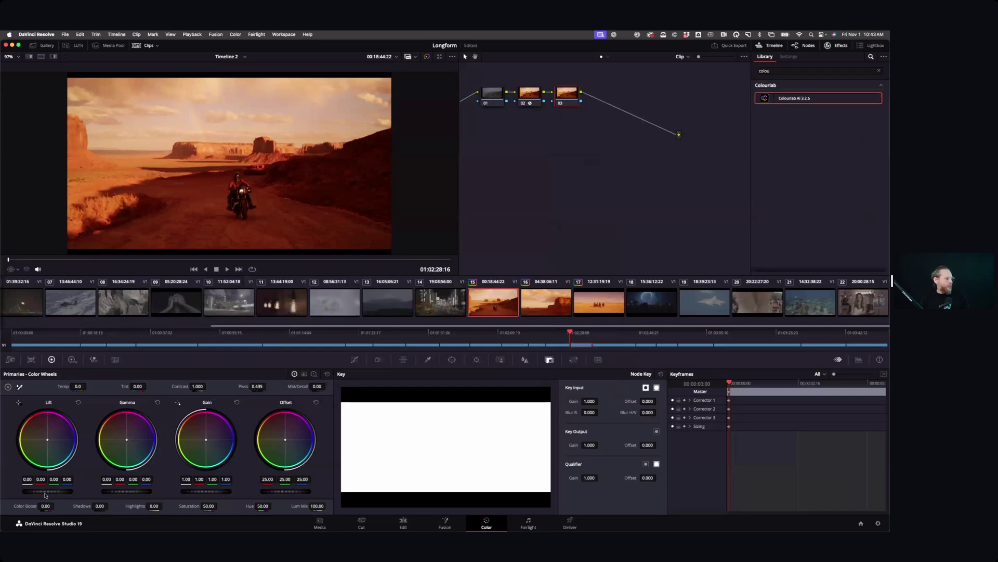
left_click_drag(32, 491, 28, 493)
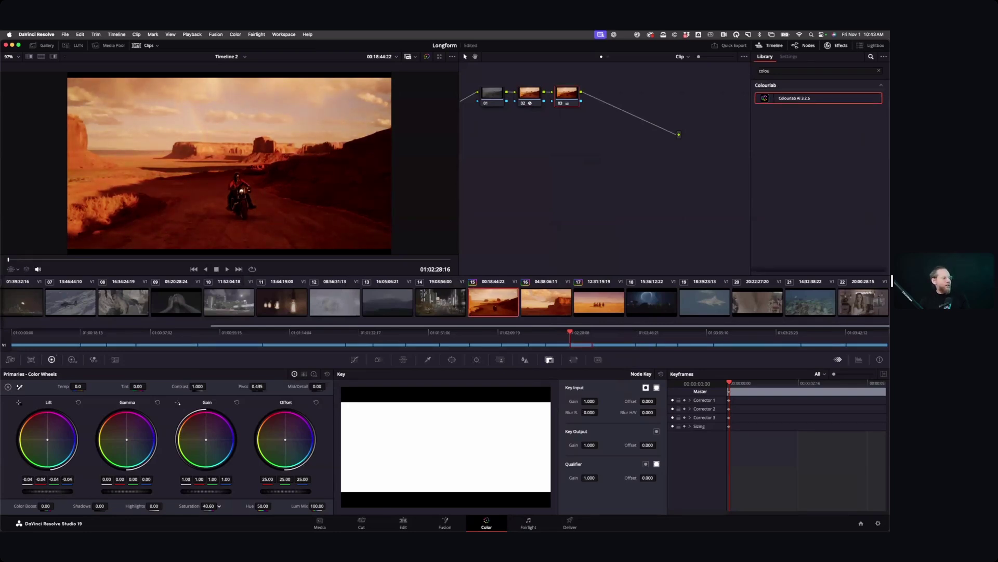
Add a third serial node to the butte and riders shots and copy the motorcycle shot's lift and saturation trim into it.
left_click(567, 294)
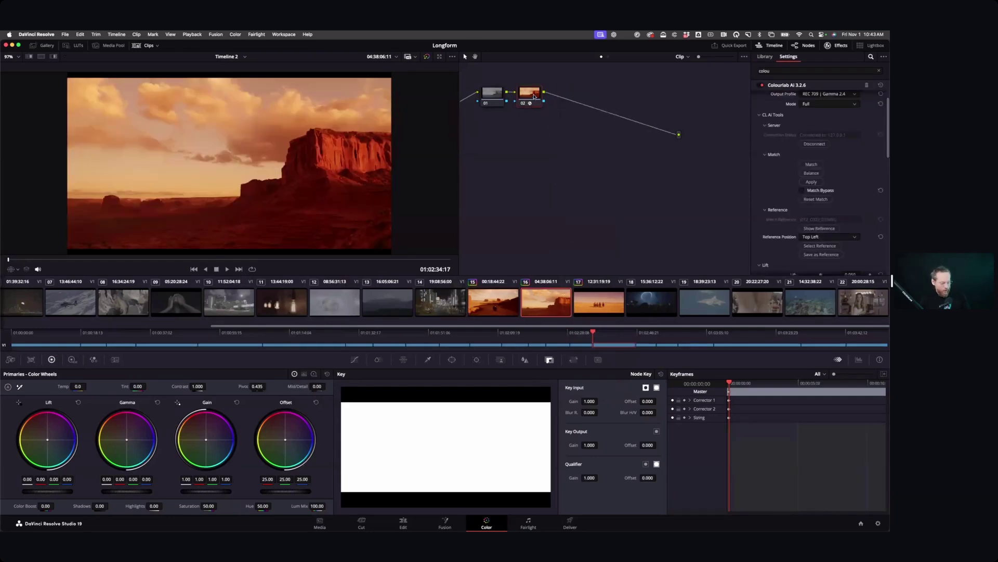
key("alt+s")
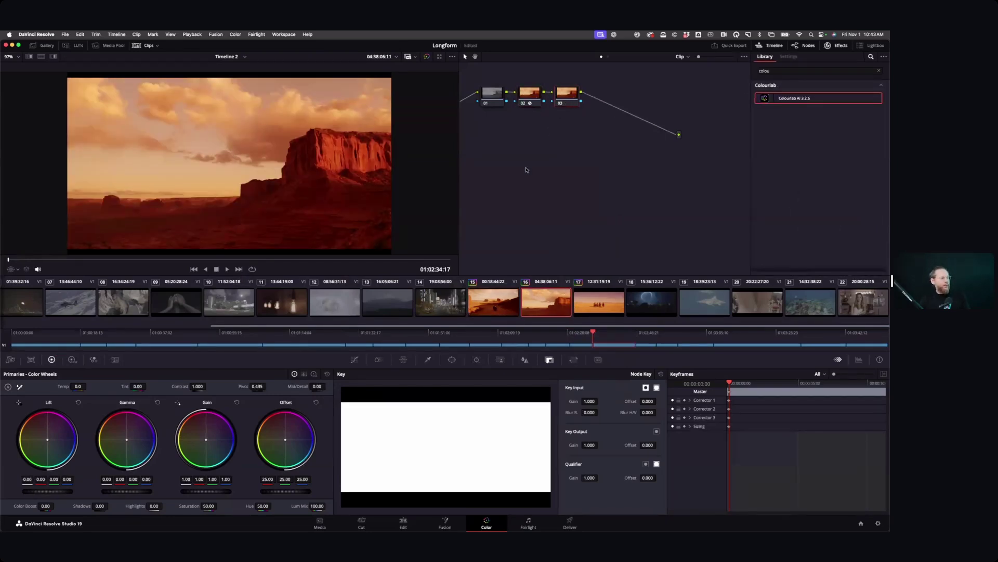
left_click(487, 302)
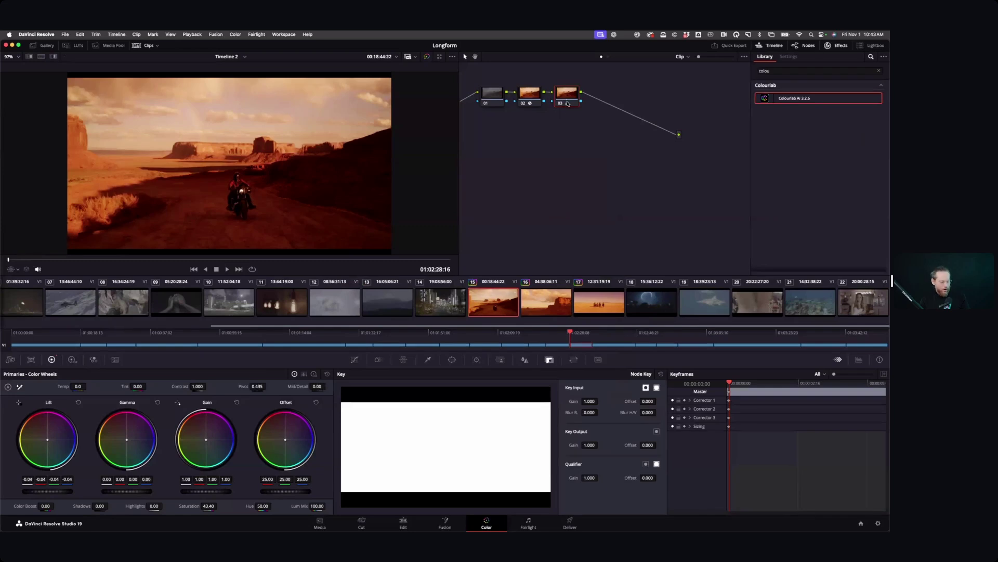
left_click(541, 308)
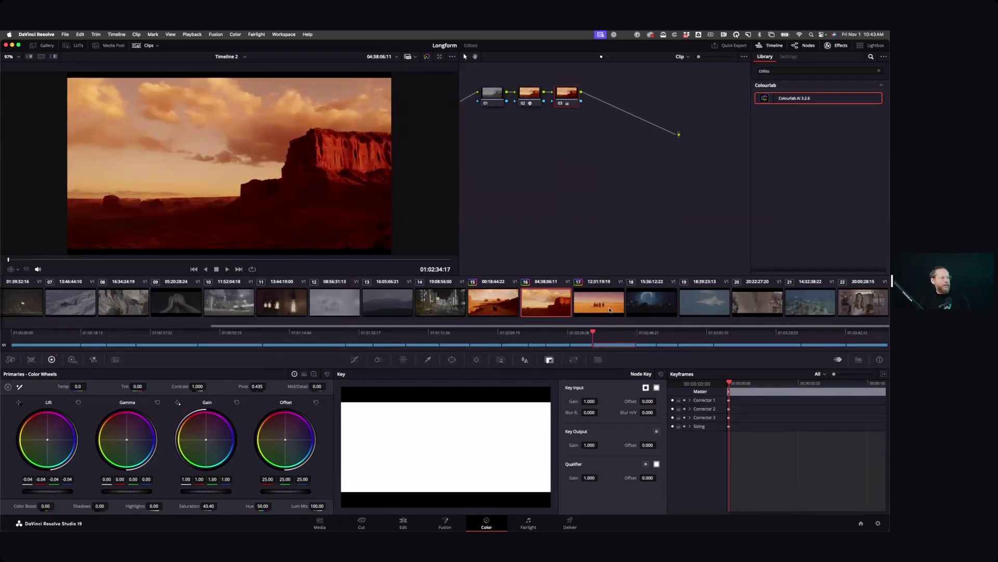
key("Down")
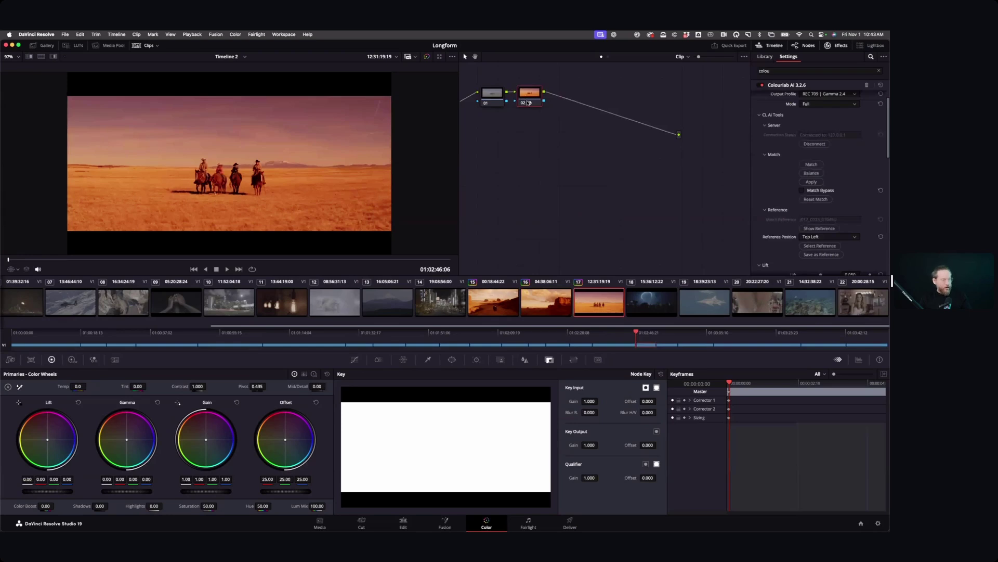
key("alt+s")
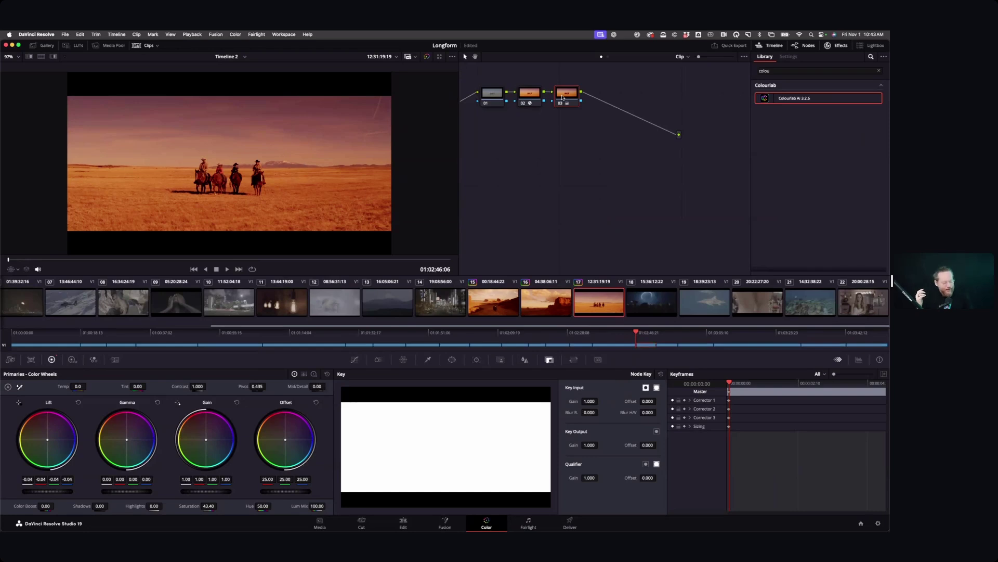
Switch to Colourlab Ai and reveal the recent butte reference J012_C023_01045U in Finder.
key("super+Tab")
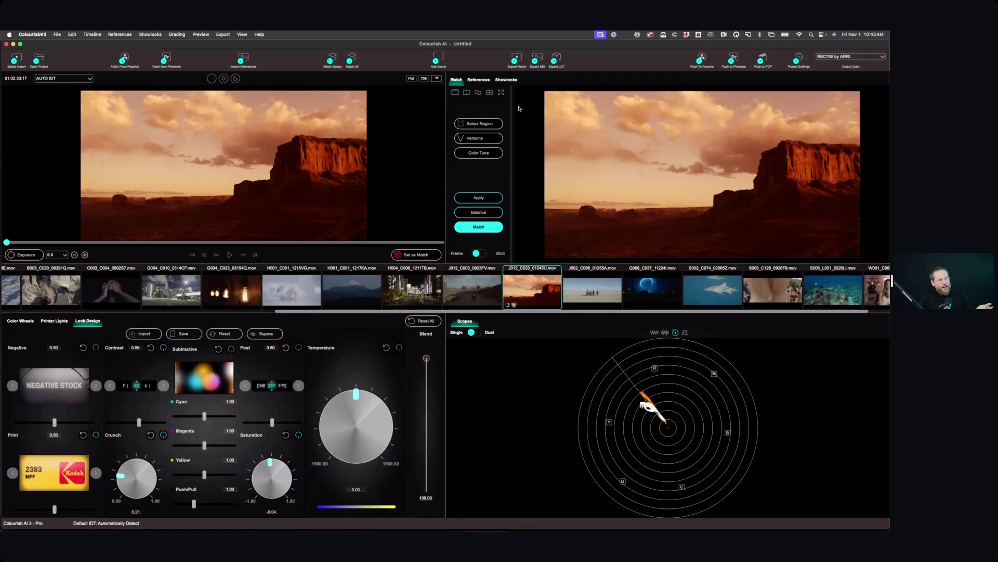
left_click(482, 79)
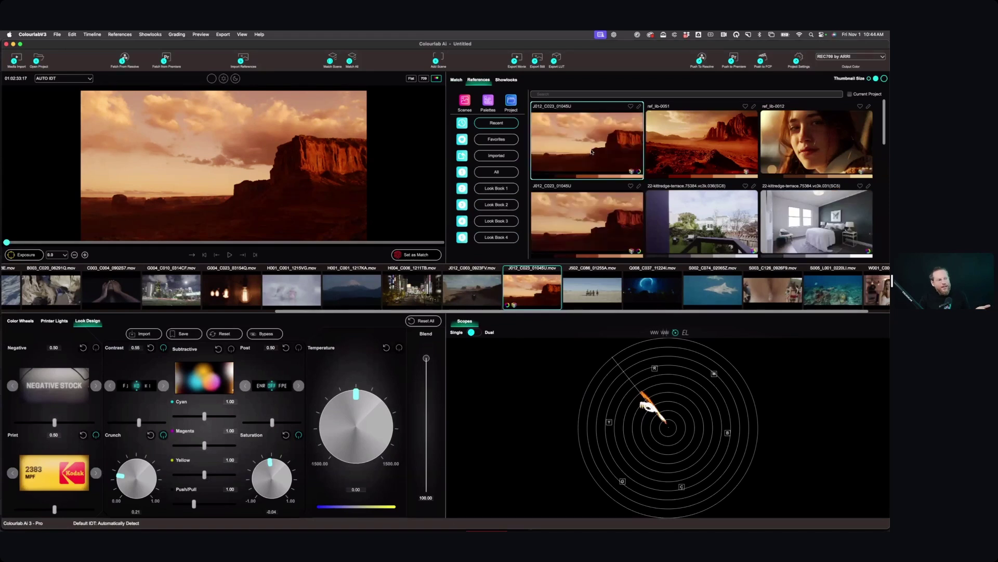
right_click(592, 151)
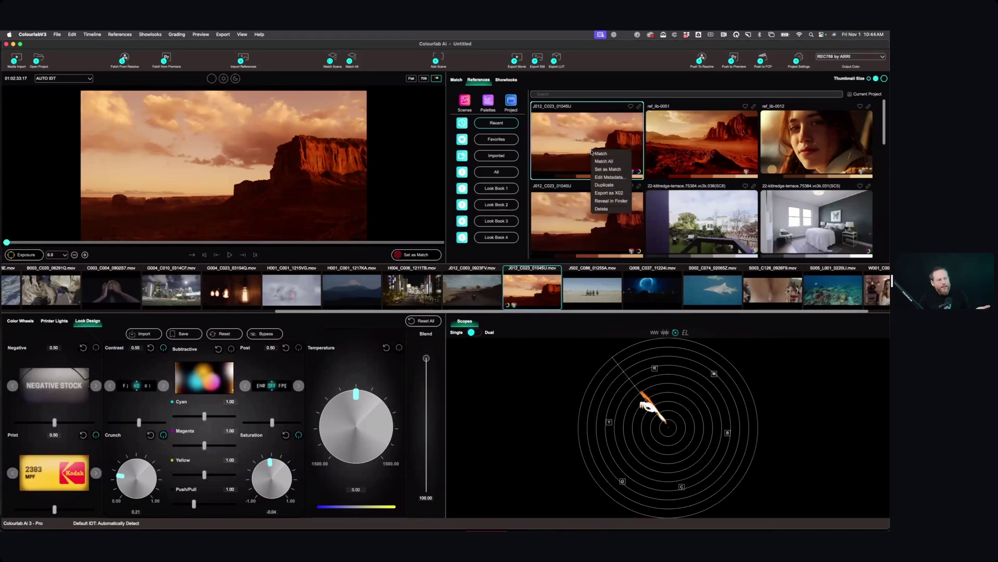
left_click(613, 201)
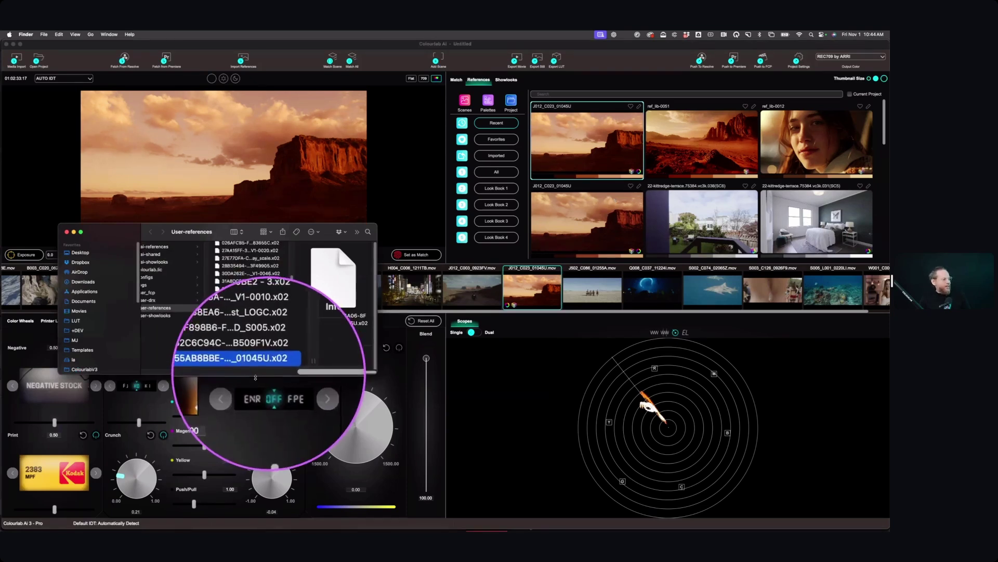
Trace the shared ColourlabAi folder path that holds User-references and view the contents of the User-showlooks folder.
left_click_drag(300, 374, 214, 357)
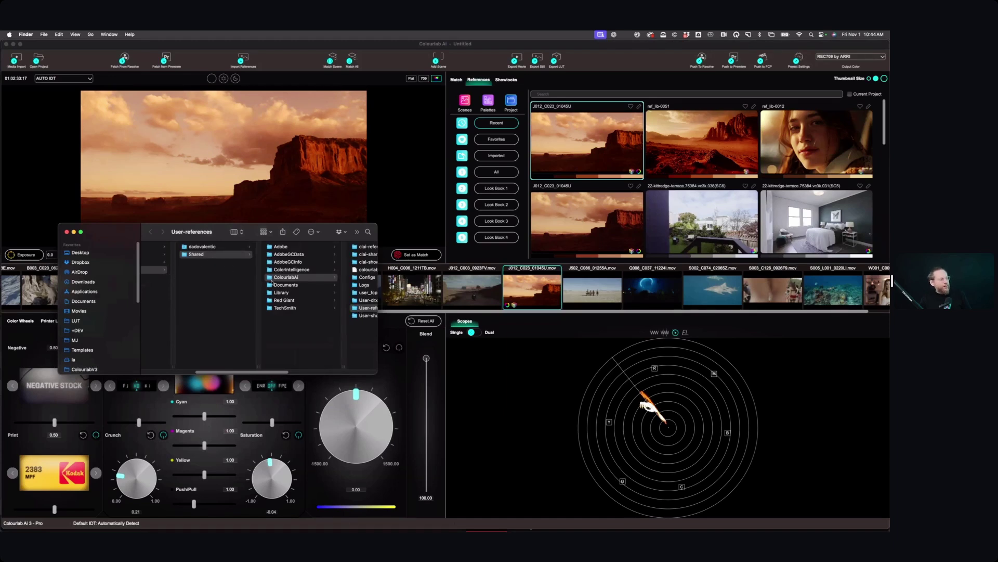
scroll(311, 374, "right", 5)
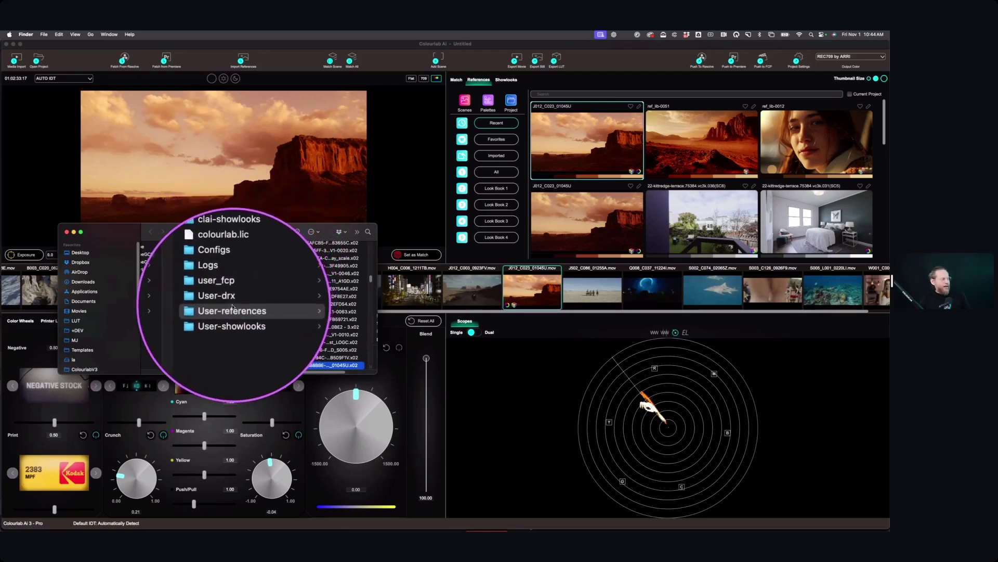
left_click(232, 317)
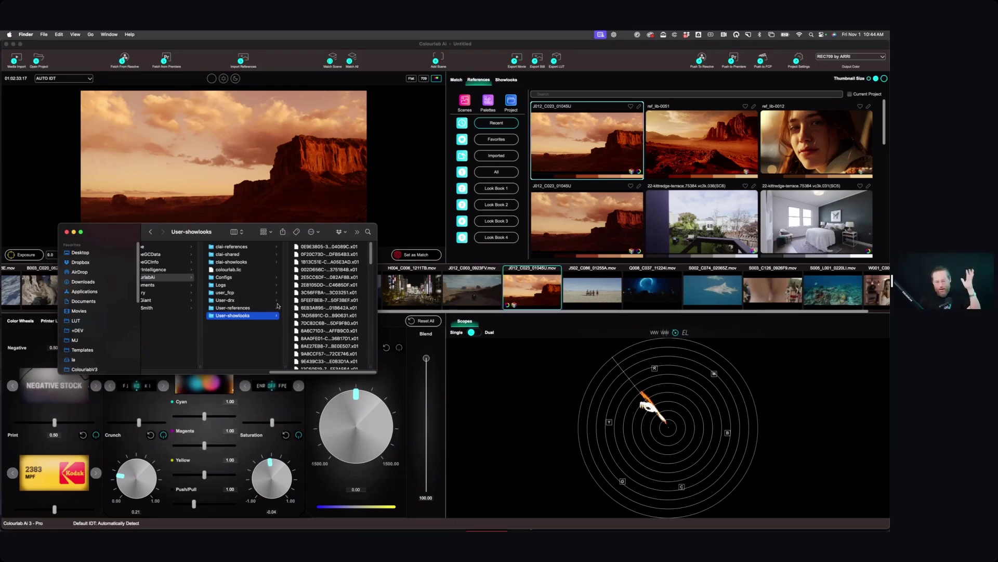
Switch to DaVinci Resolve.
key("super+Tab")
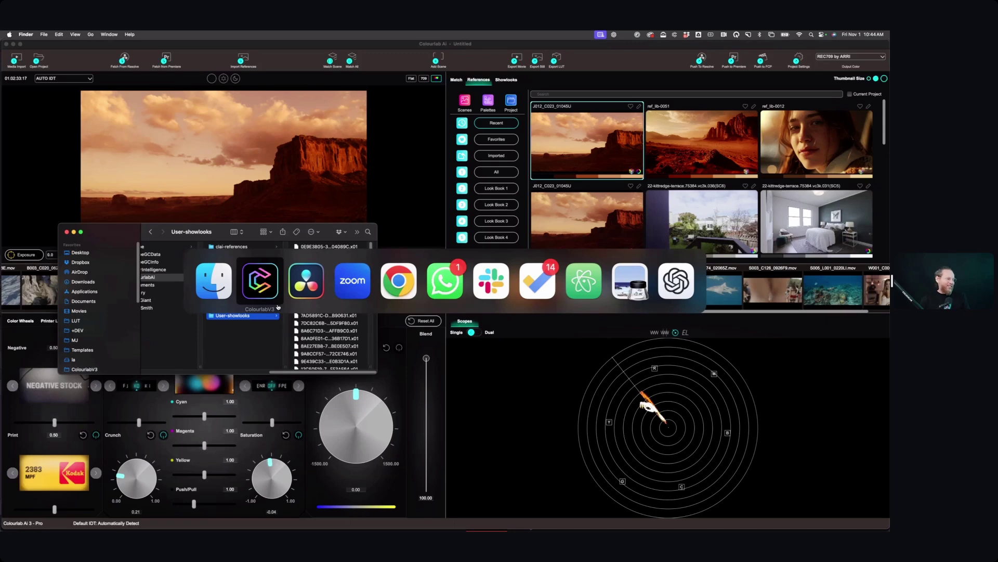
key("super+Tab")
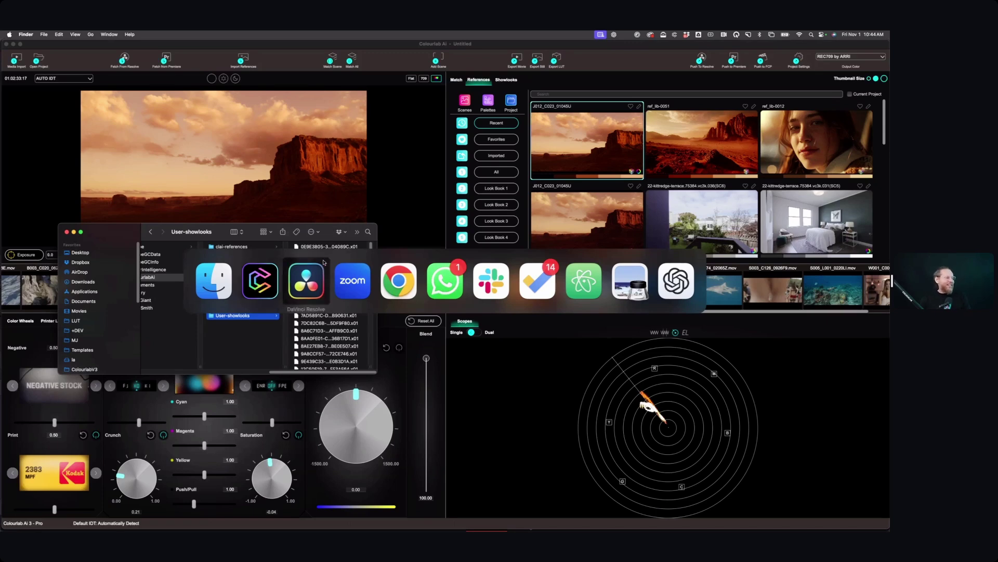